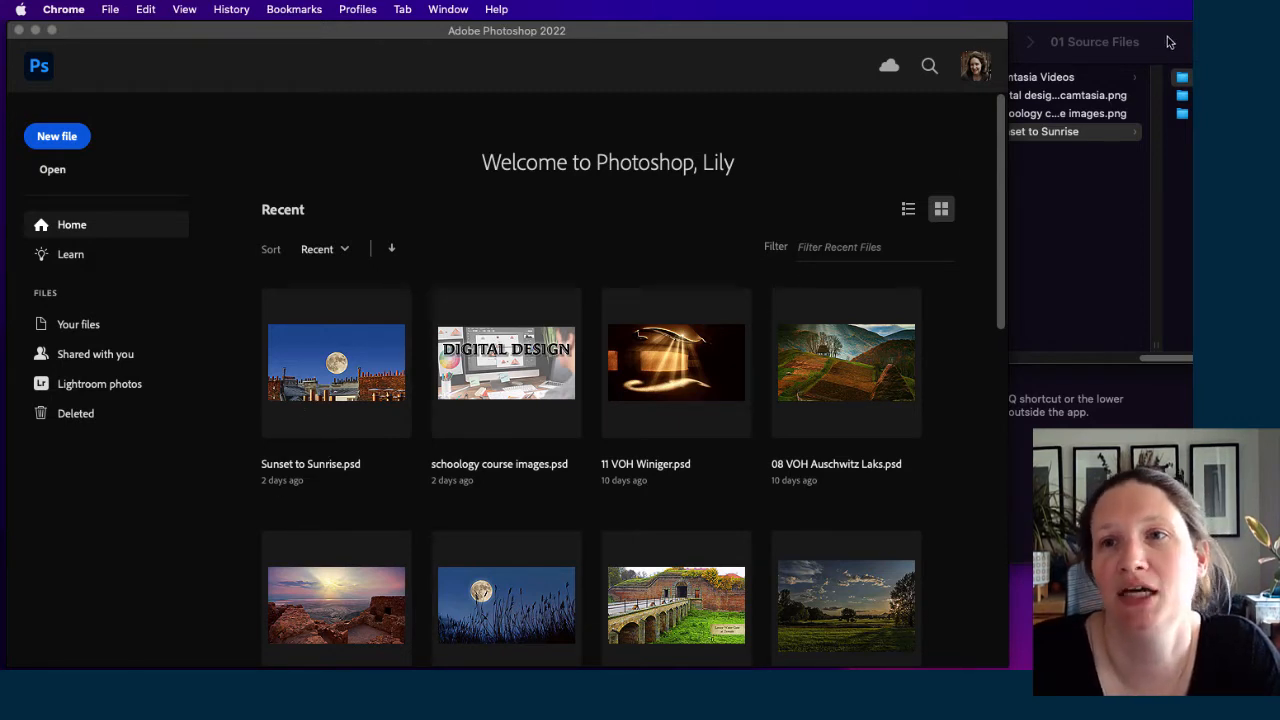
Bring Finder forward and look through the Sunset to Sunrise subfolders and the images in 01 Source Files.
{"action": "left_click_drag", "start_coordinate": [1168, 40], "coordinate": [792, 22]}
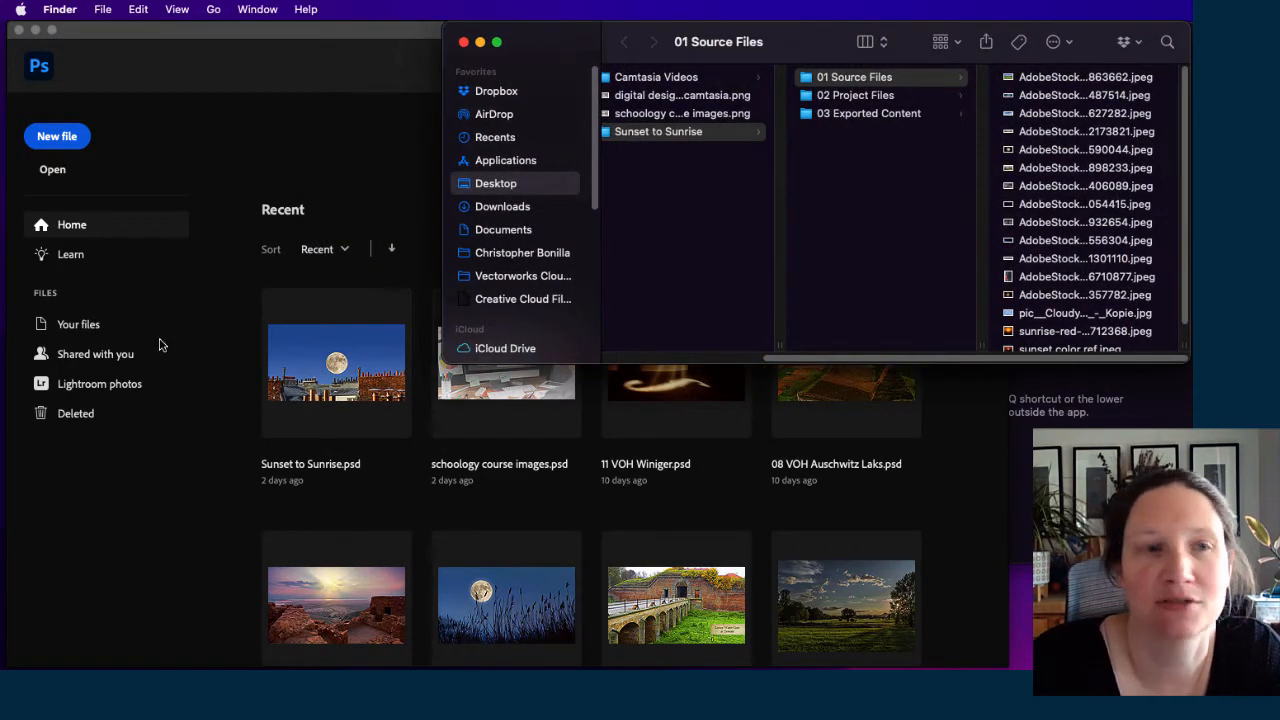
{"action": "left_click", "coordinate": [287, 67]}
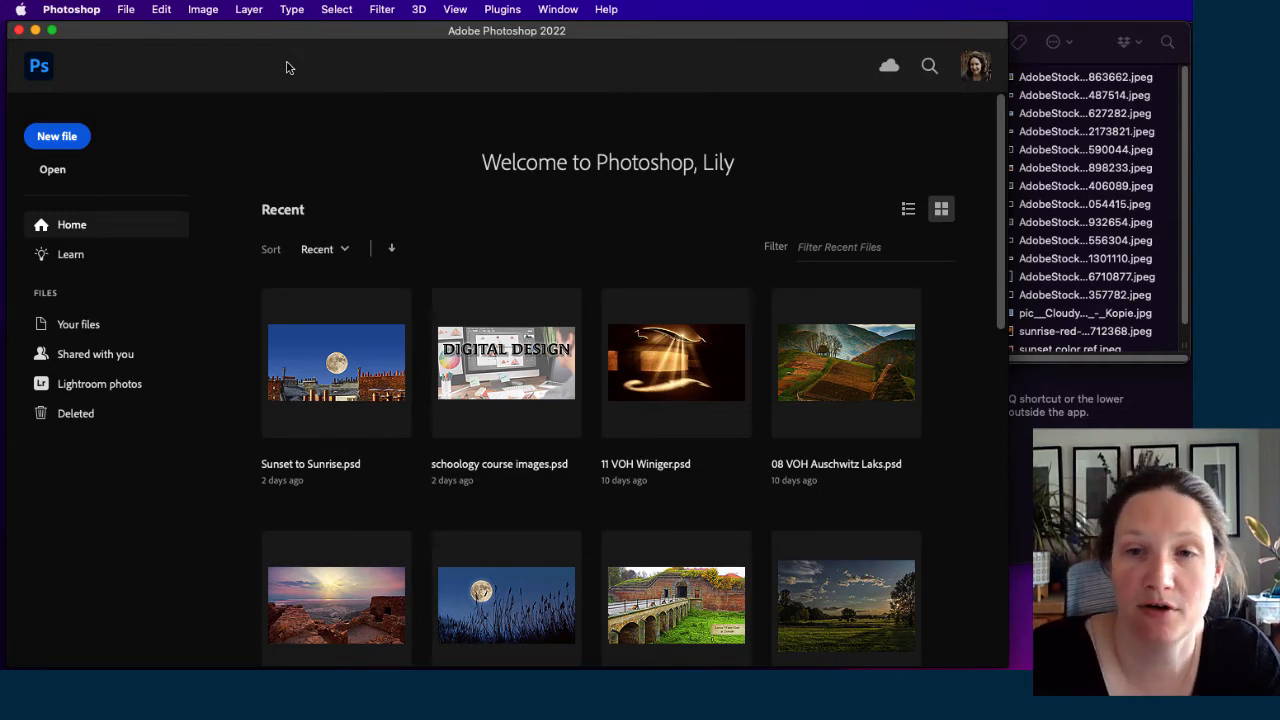
{"action": "left_click", "coordinate": [1100, 405]}
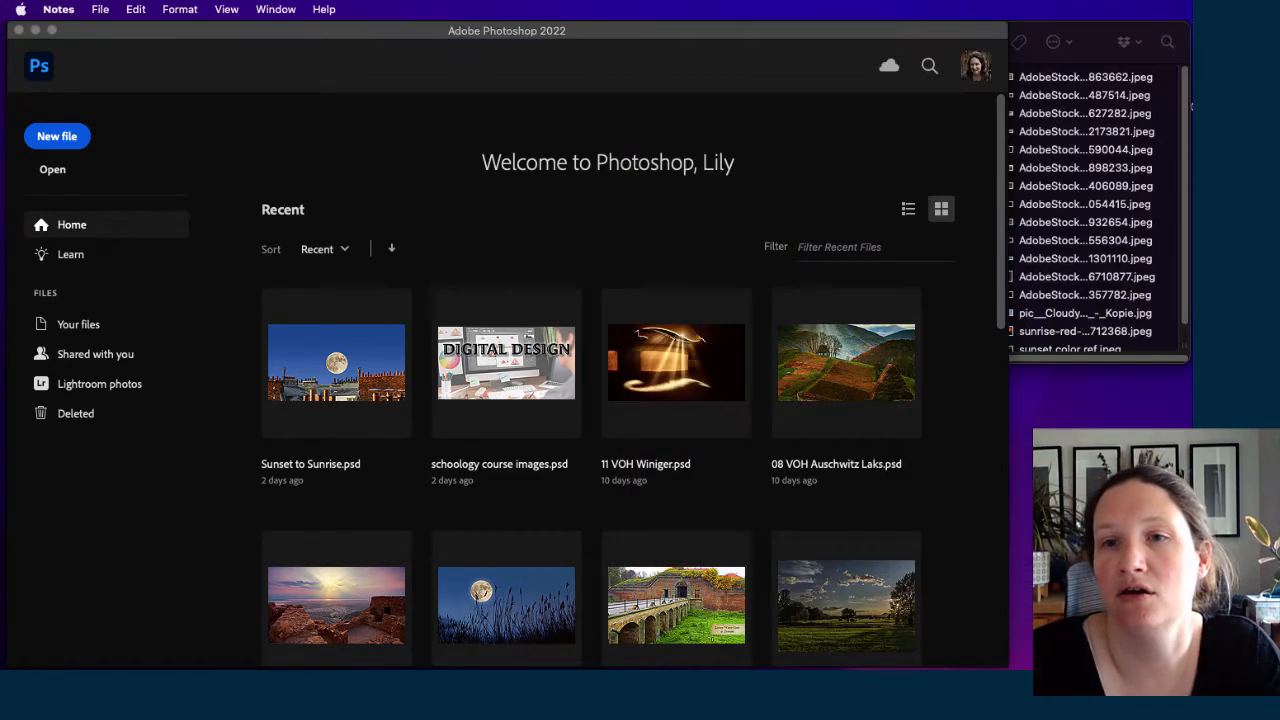
{"action": "mouse_move", "coordinate": [1095, 31]}
{"action": "left_mouse_down"}
{"action": "mouse_move", "coordinate": [1090, 63]}
{"action": "mouse_move", "coordinate": [1086, 51]}
{"action": "left_mouse_up"}
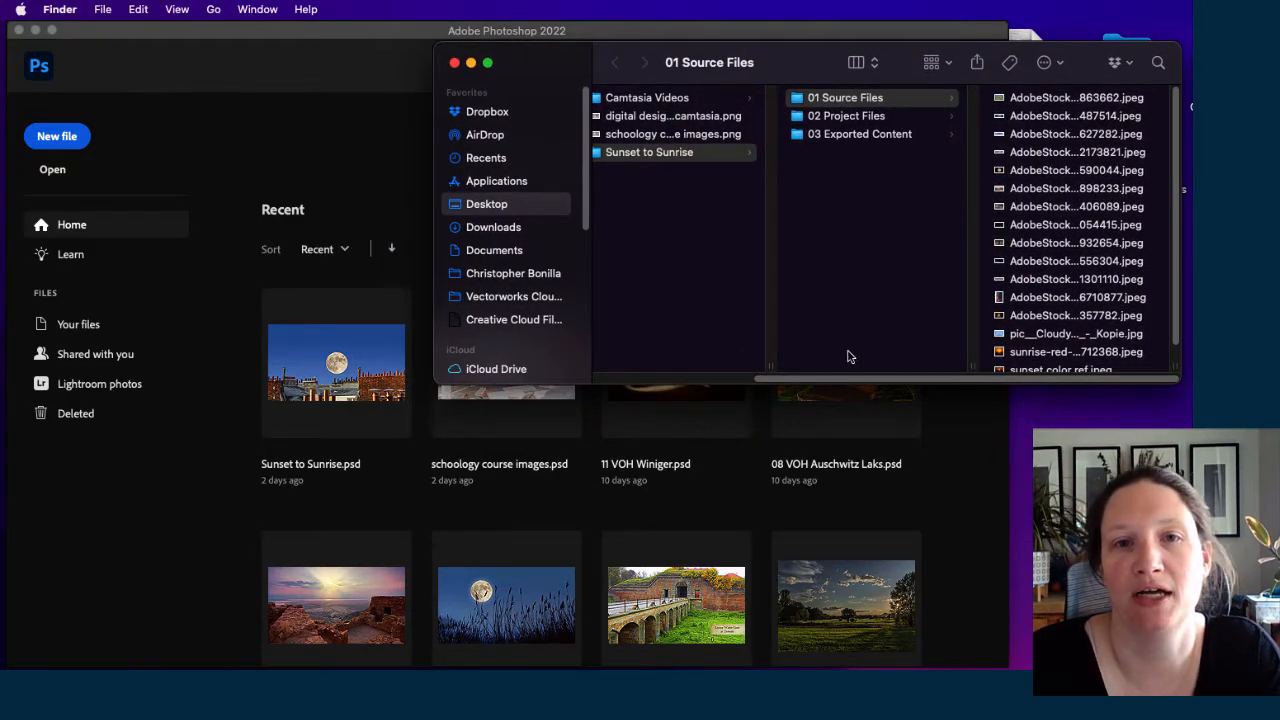
{"action": "scroll", "coordinate": [850, 372], "scroll_direction": "left", "scroll_amount": 3}
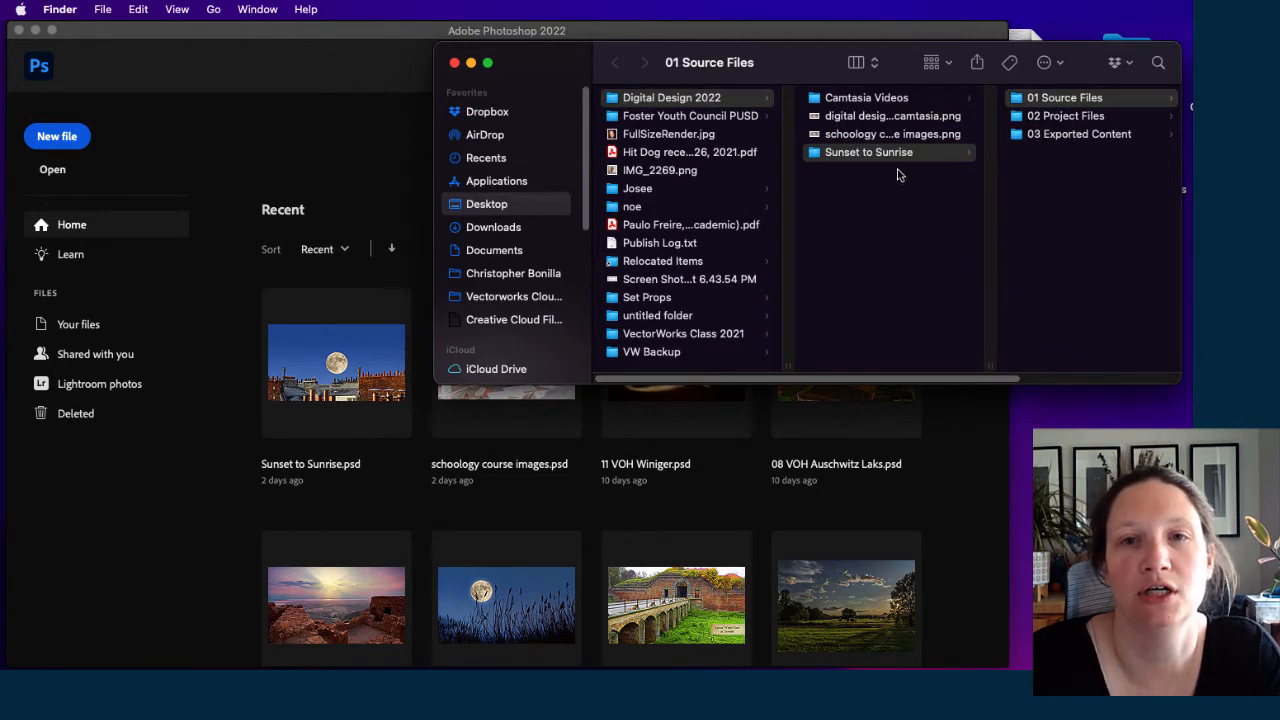
{"action": "scroll", "coordinate": [818, 384], "scroll_direction": "right", "scroll_amount": 3}
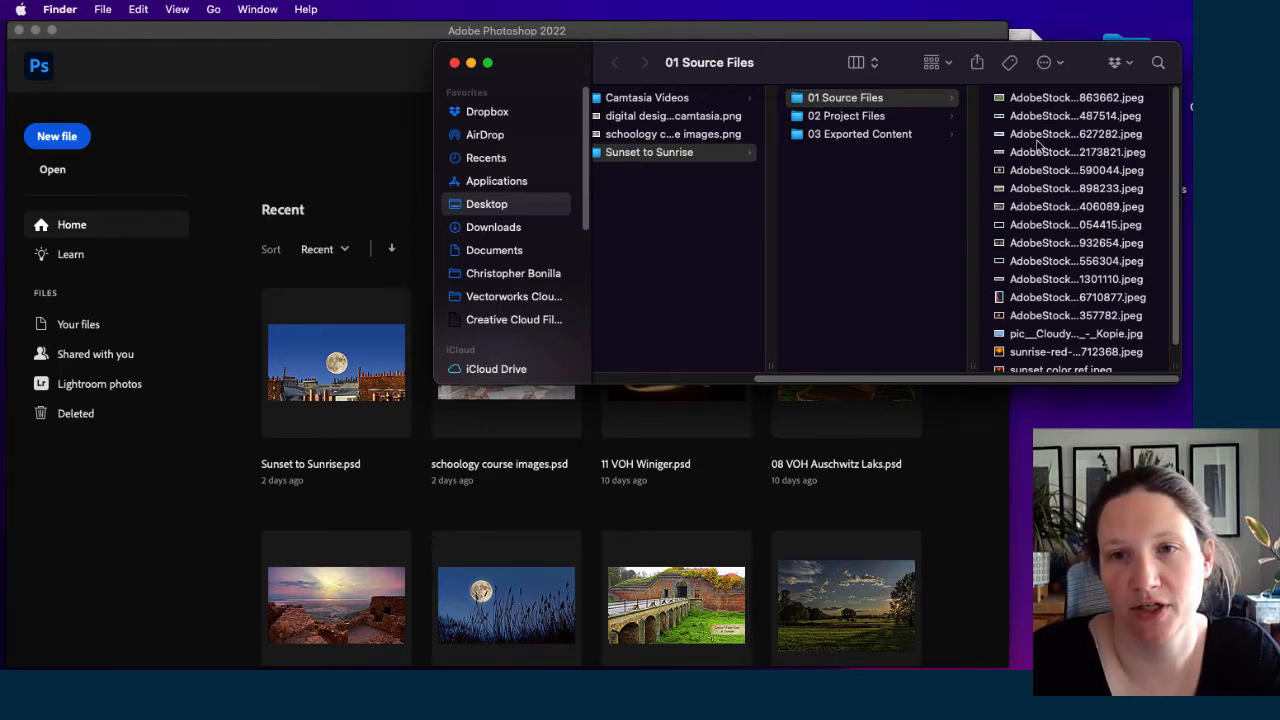
{"action": "scroll", "coordinate": [1068, 268], "scroll_direction": "down", "scroll_amount": 1}
{"action": "scroll", "coordinate": [1068, 236], "scroll_direction": "up", "scroll_amount": 1}
{"action": "scroll", "coordinate": [1068, 236], "scroll_direction": "down", "scroll_amount": 1}
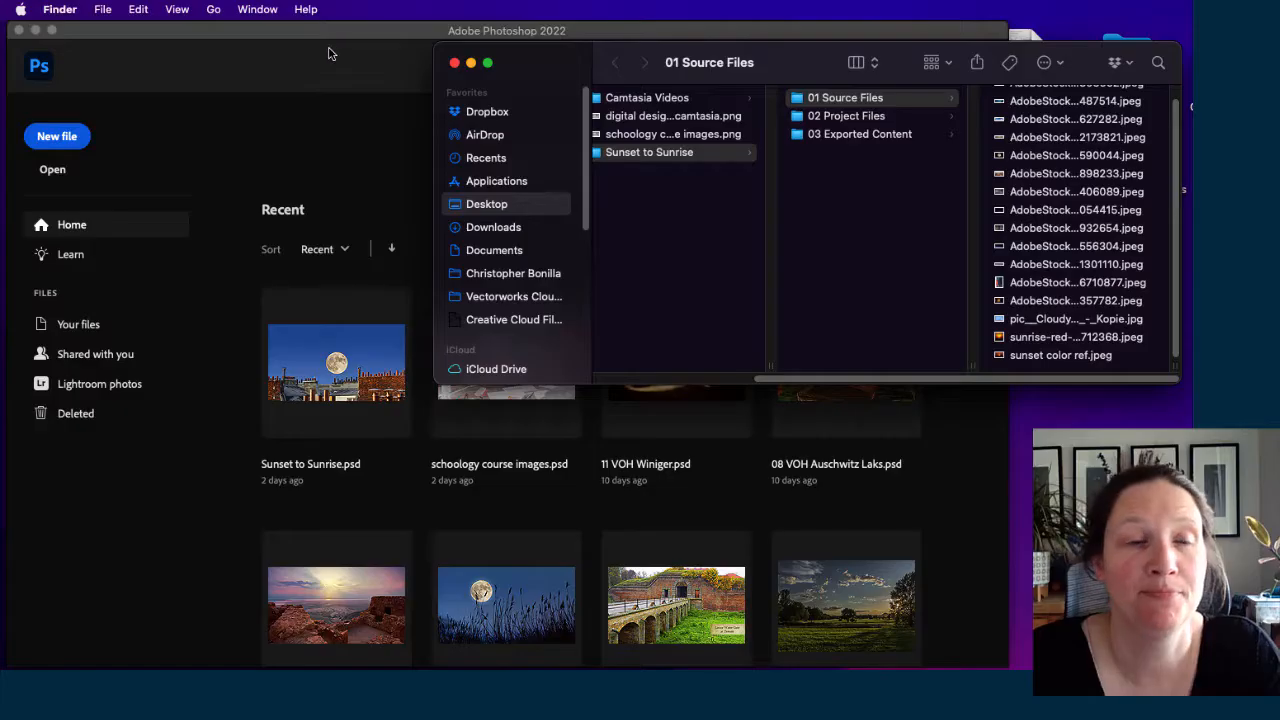
Switch to Photoshop and begin a new document from the recent custom 1800 x 2000 px, 72 ppi preset.
{"action": "left_click", "coordinate": [335, 52]}
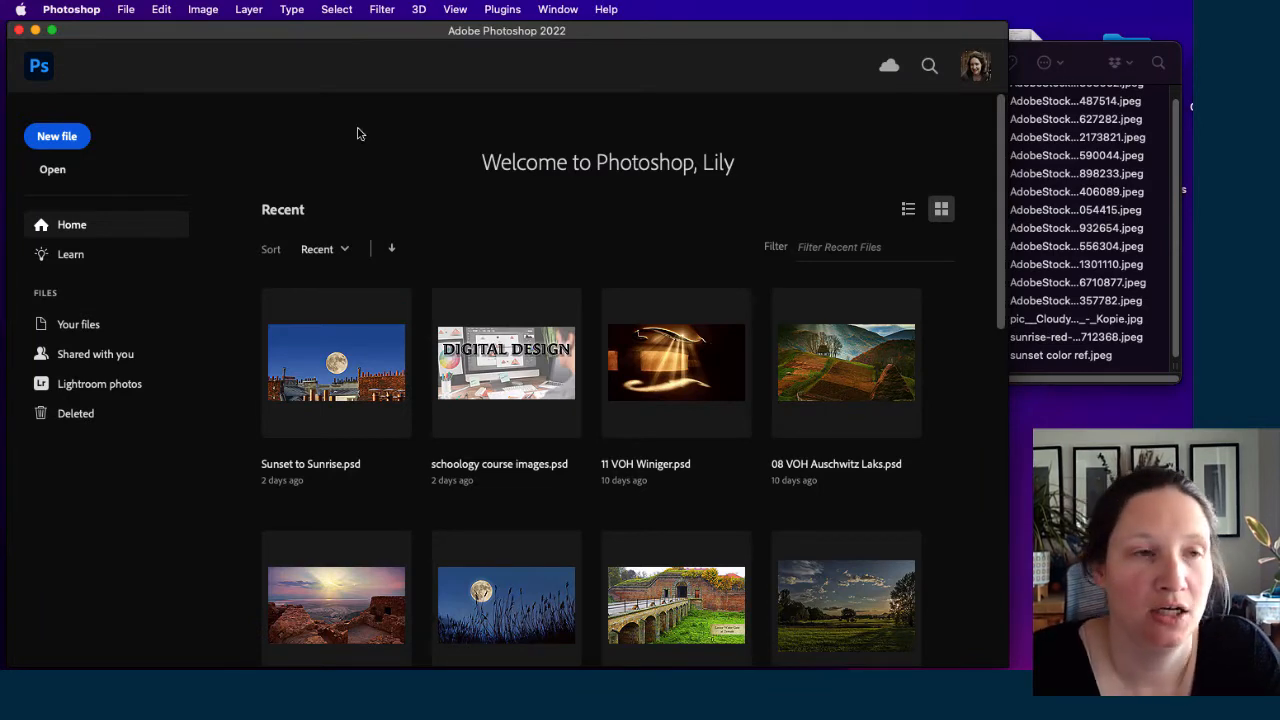
{"action": "left_click", "coordinate": [75, 144]}
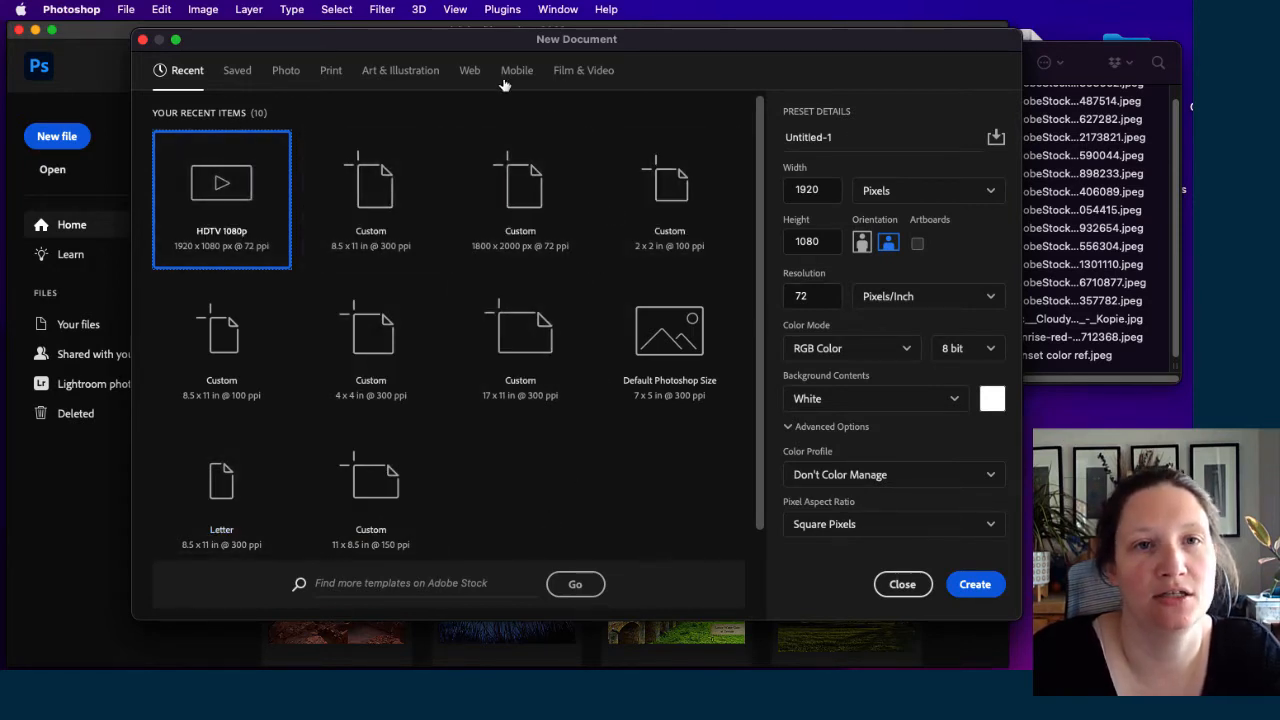
{"action": "left_click", "coordinate": [602, 74]}
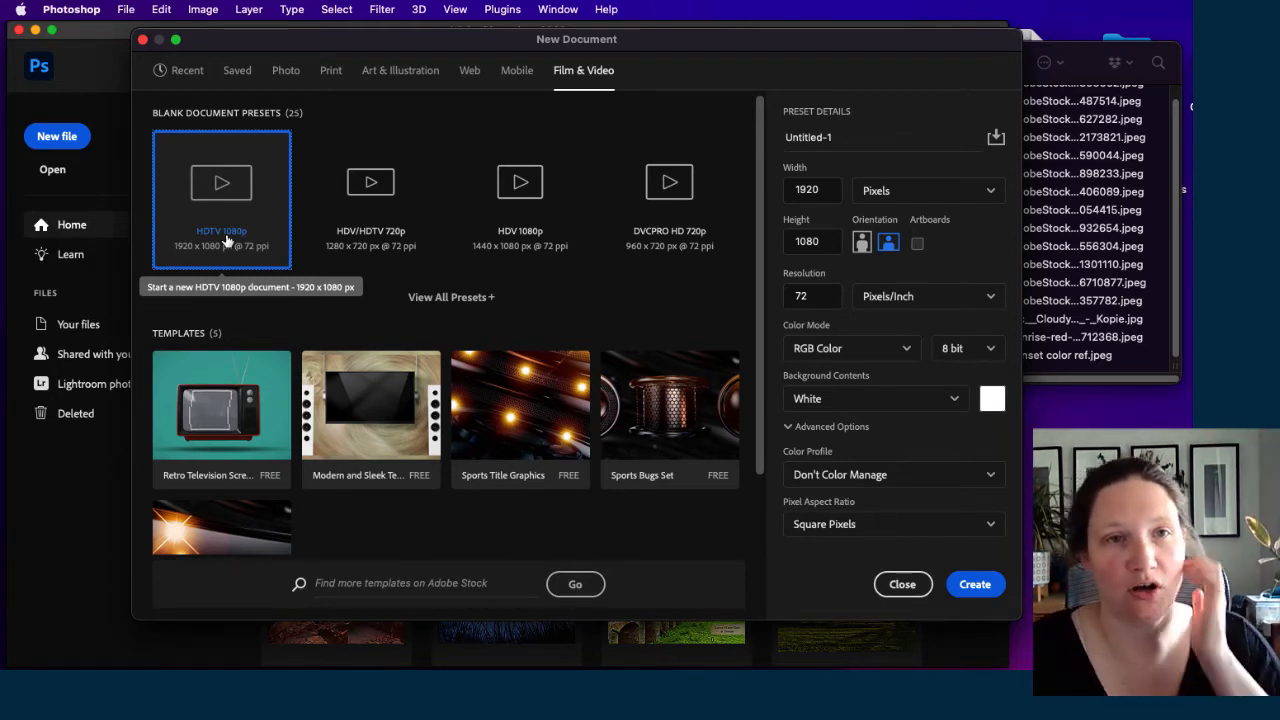
{"action": "left_click", "coordinate": [188, 70]}
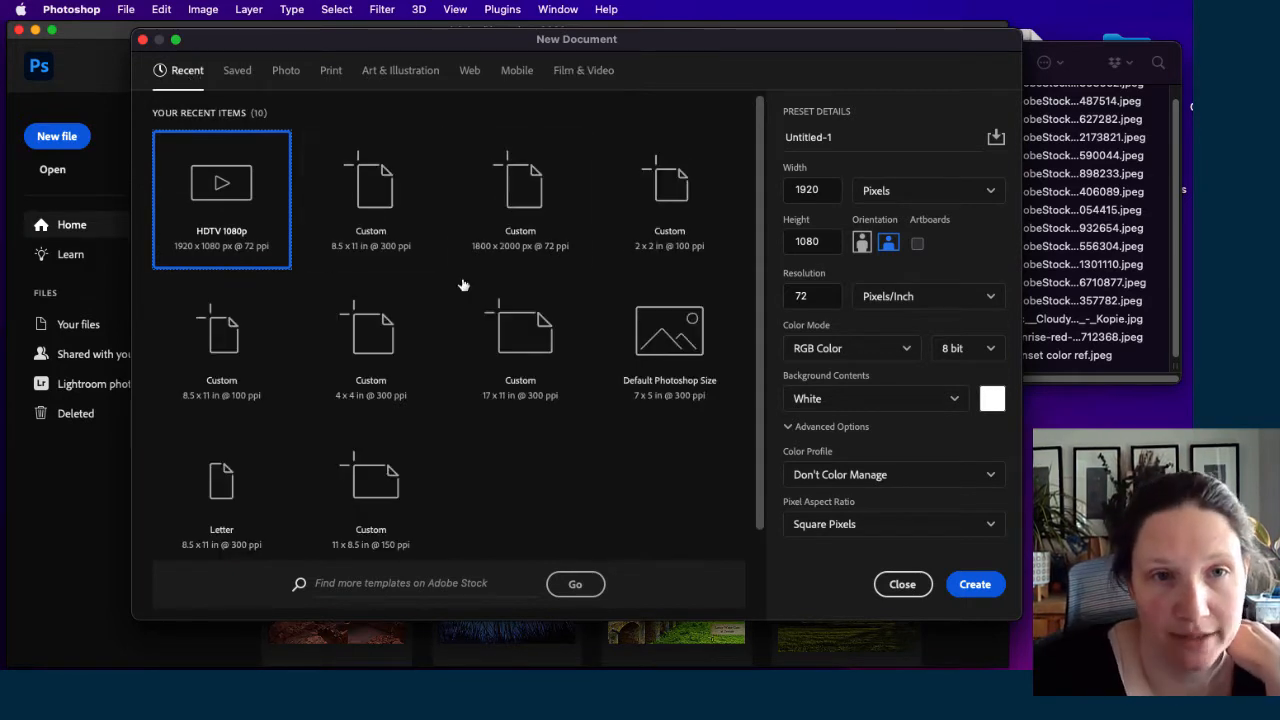
{"action": "left_click", "coordinate": [519, 193]}
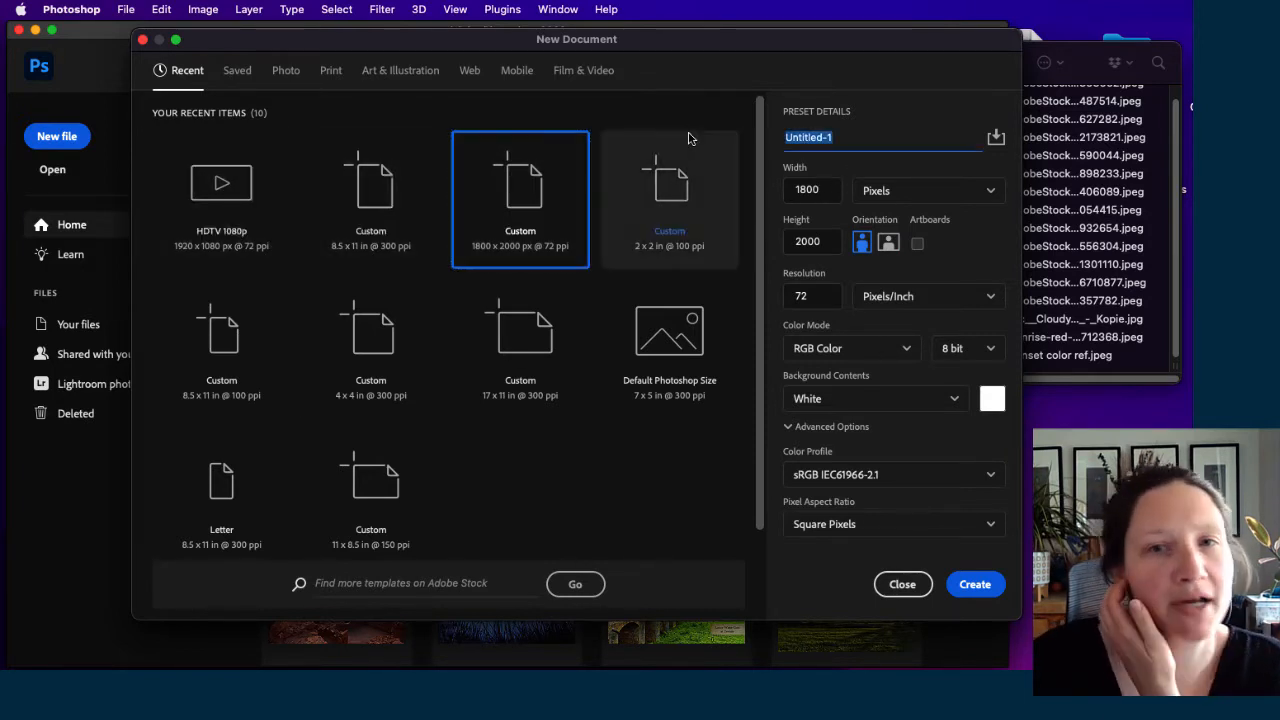
Set the new document's width to 1920 and height to 1080, with pixels as the unit.
{"action": "double_click", "coordinate": [838, 192]}
{"action": "type", "text": "19"}
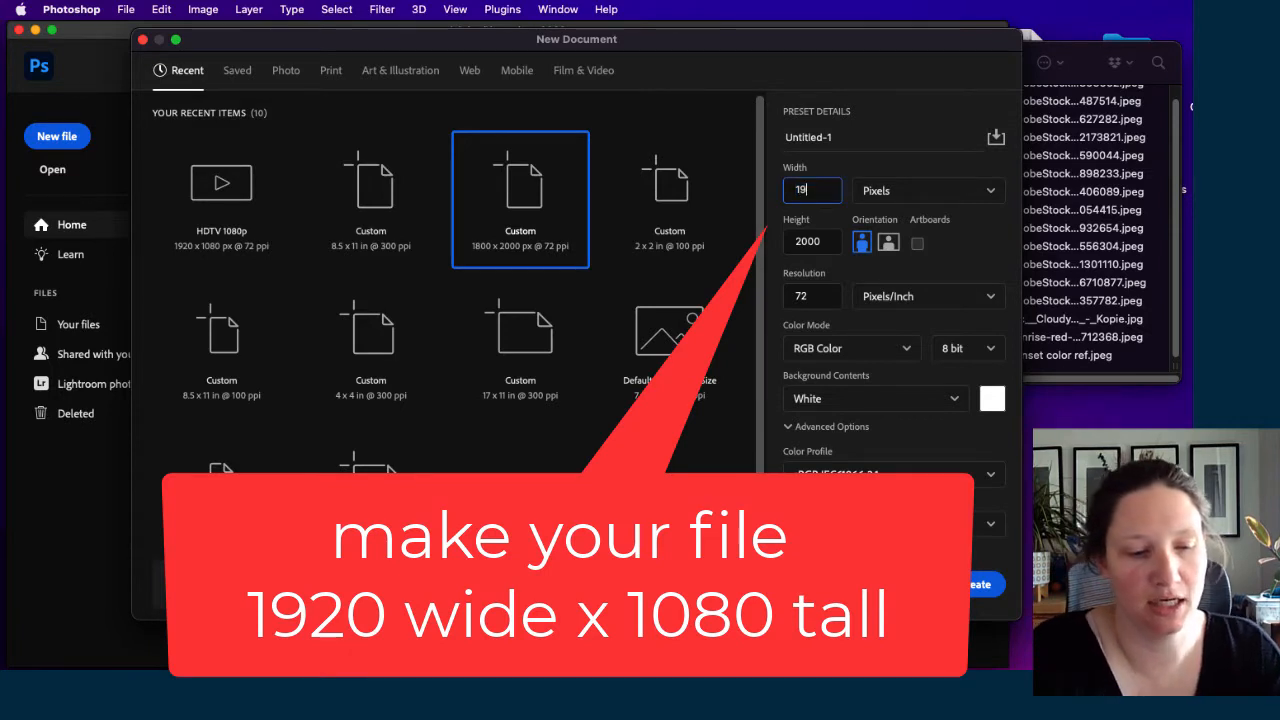
{"action": "type", "text": "20"}
{"action": "double_click", "coordinate": [831, 244]}
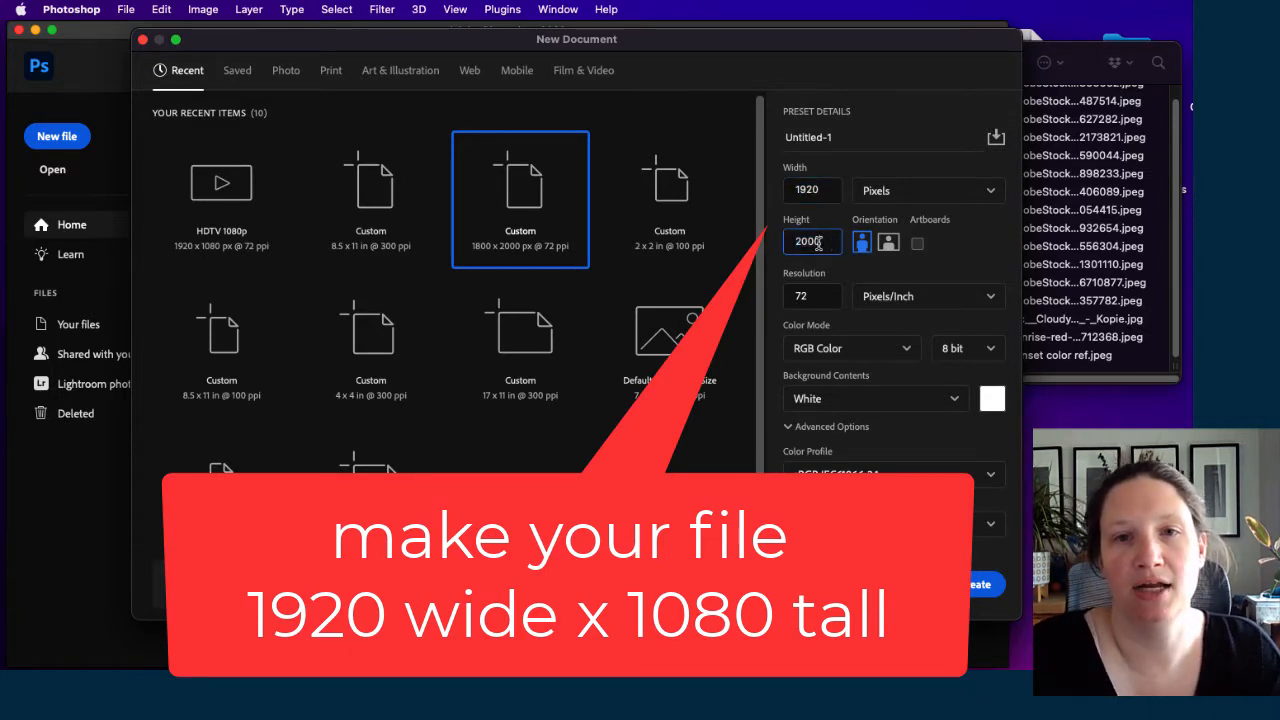
{"action": "type", "text": "108"}
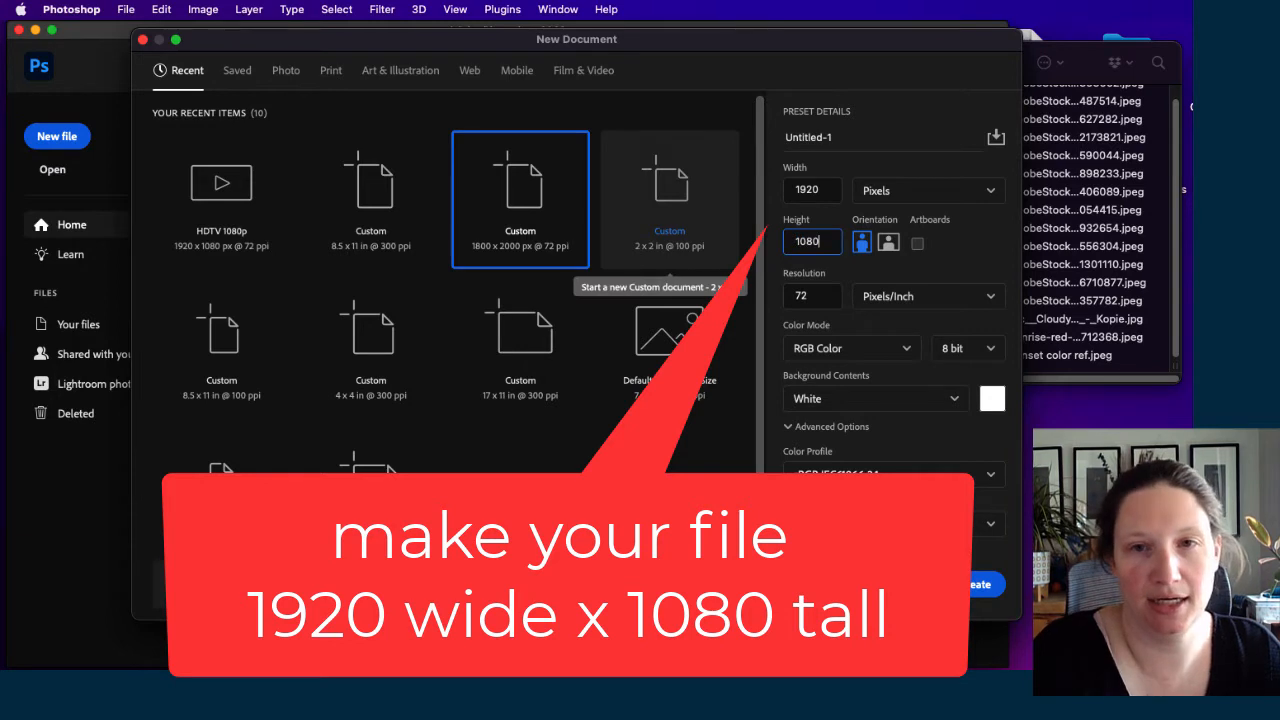
{"action": "left_click", "coordinate": [831, 186]}
{"action": "left_click", "coordinate": [955, 198]}
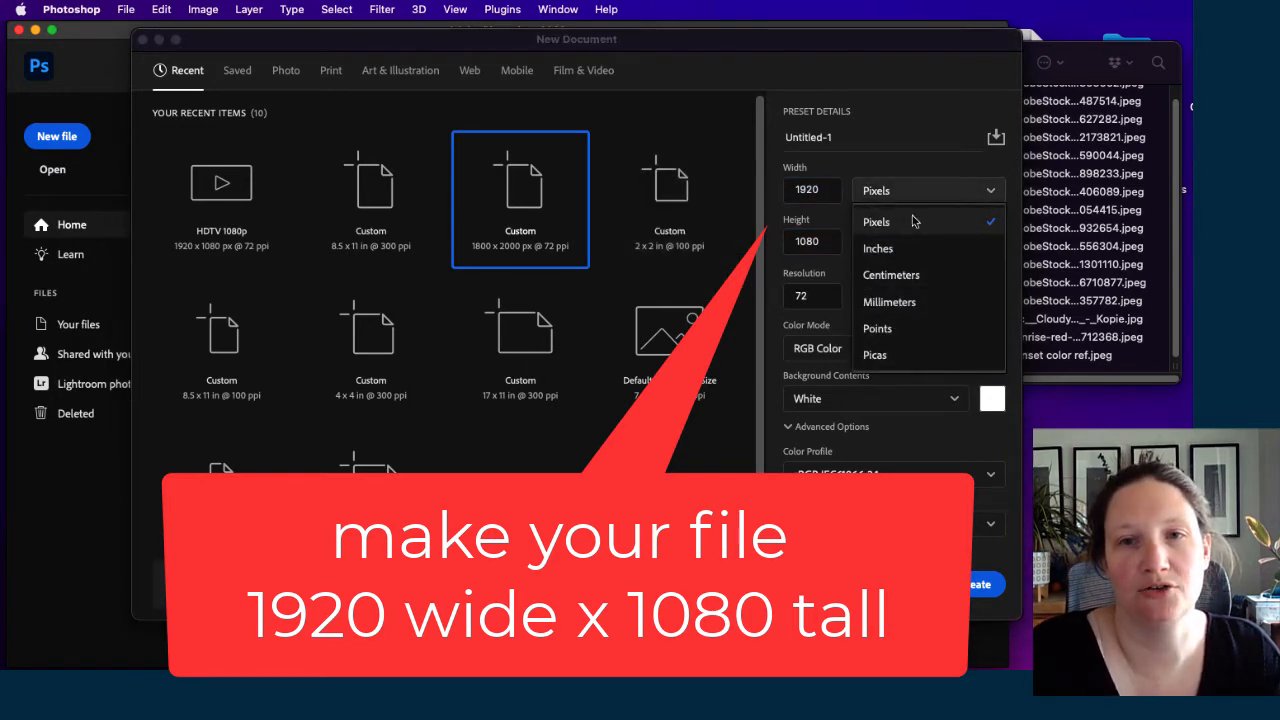
{"action": "left_click", "coordinate": [913, 221]}
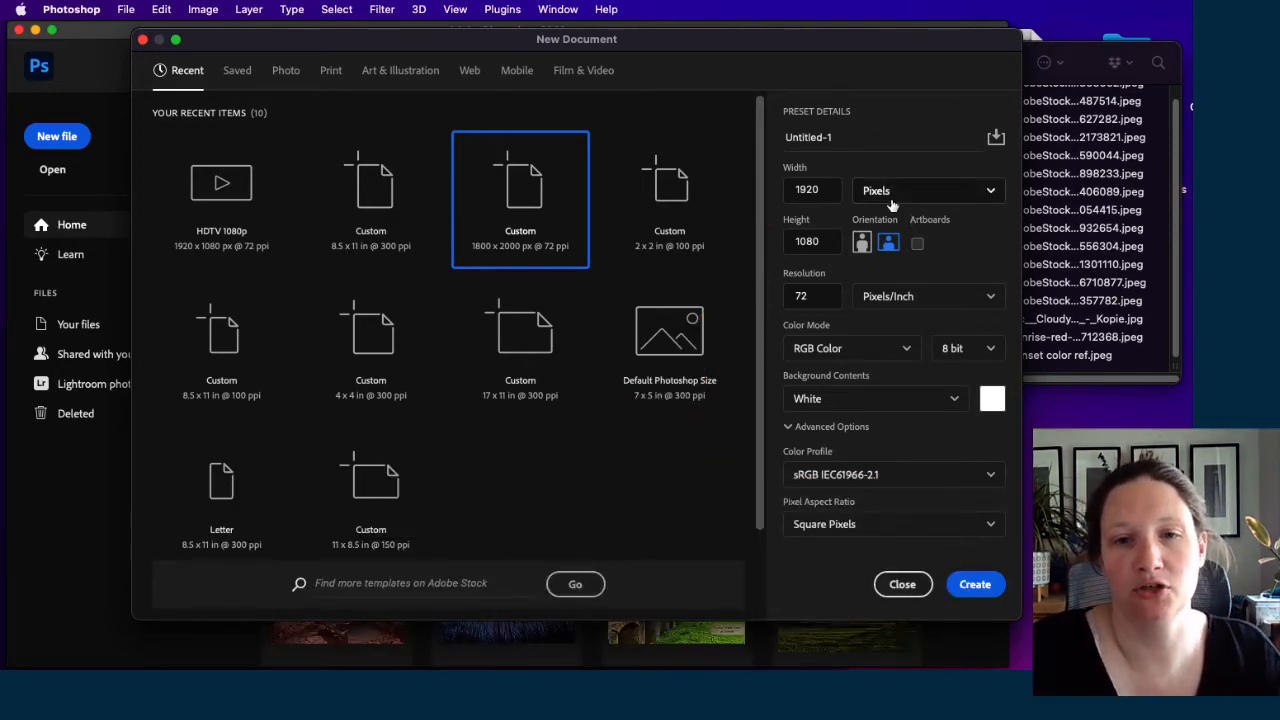
Name the new document with the author's surname followed by "Sunset to Sunrise".
{"action": "left_click_drag", "start_coordinate": [848, 137], "coordinate": [741, 135]}
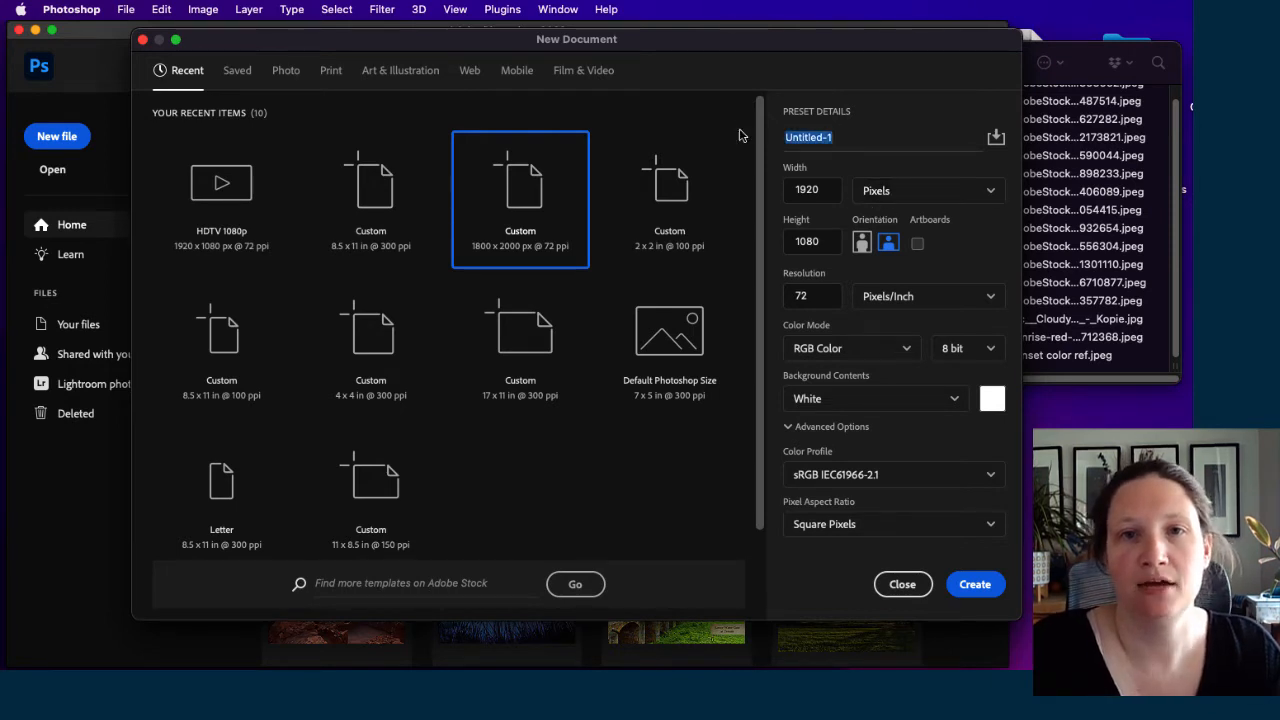
{"action": "type", "text": "Sunset"}
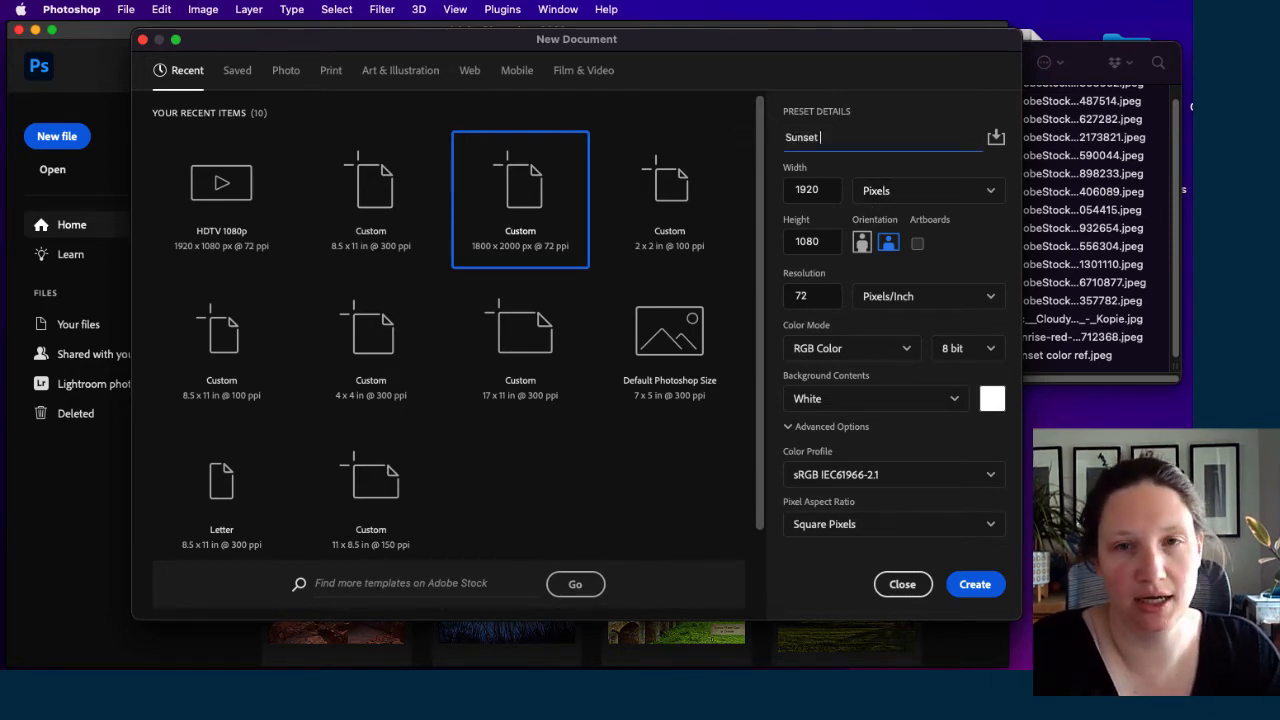
{"action": "type", "text": " to Sunrise"}
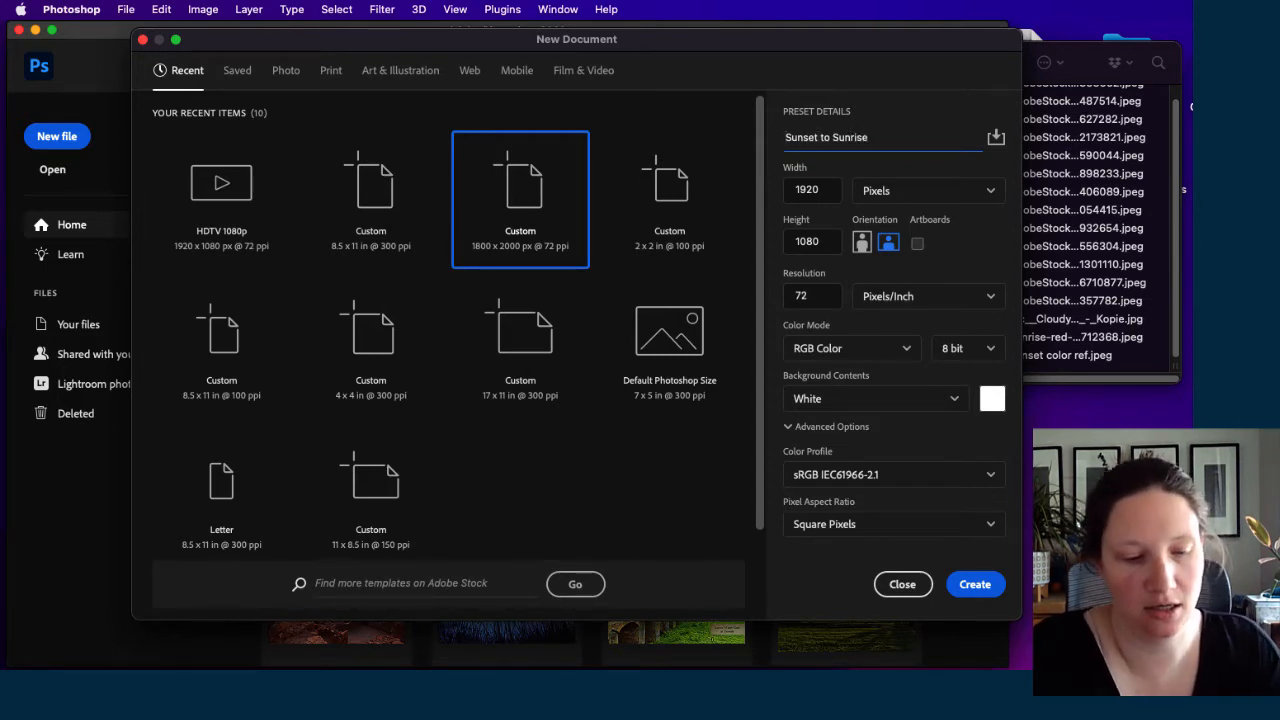
{"action": "type", "text": "Bartenstein"}
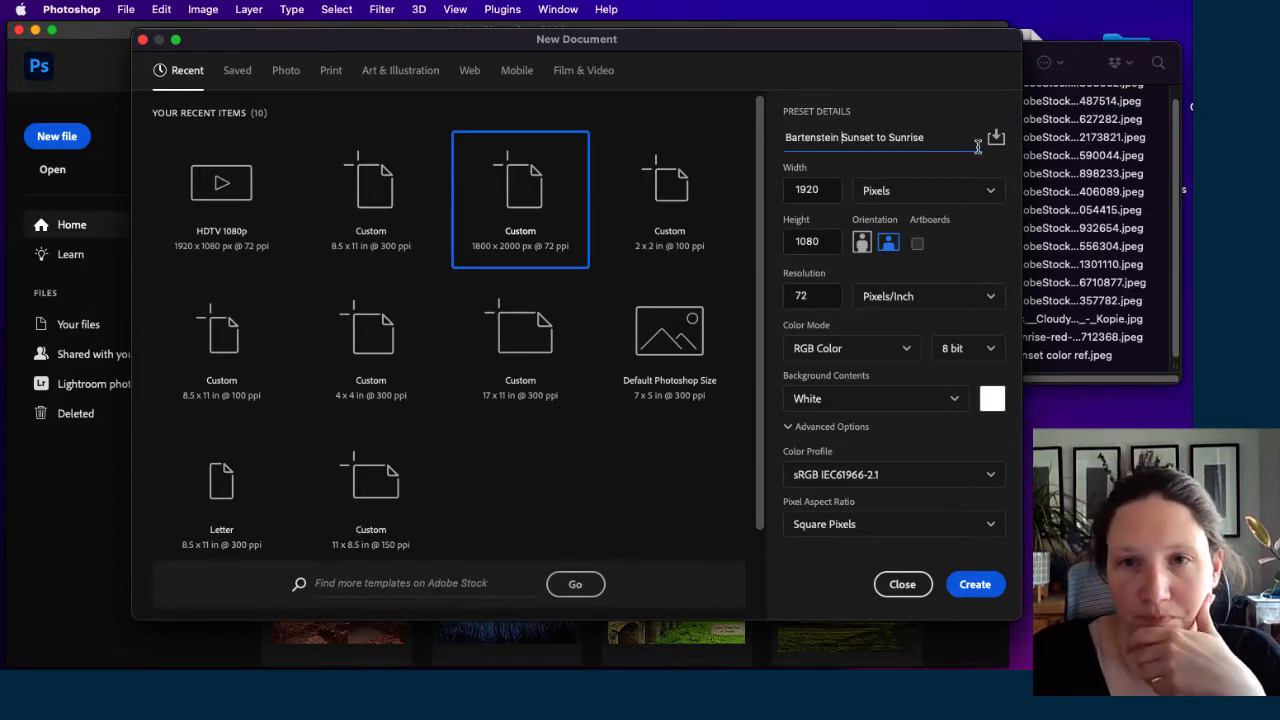
Create the document and convert its locked Background into a regular layer with the default name.
{"action": "left_click", "coordinate": [972, 585]}
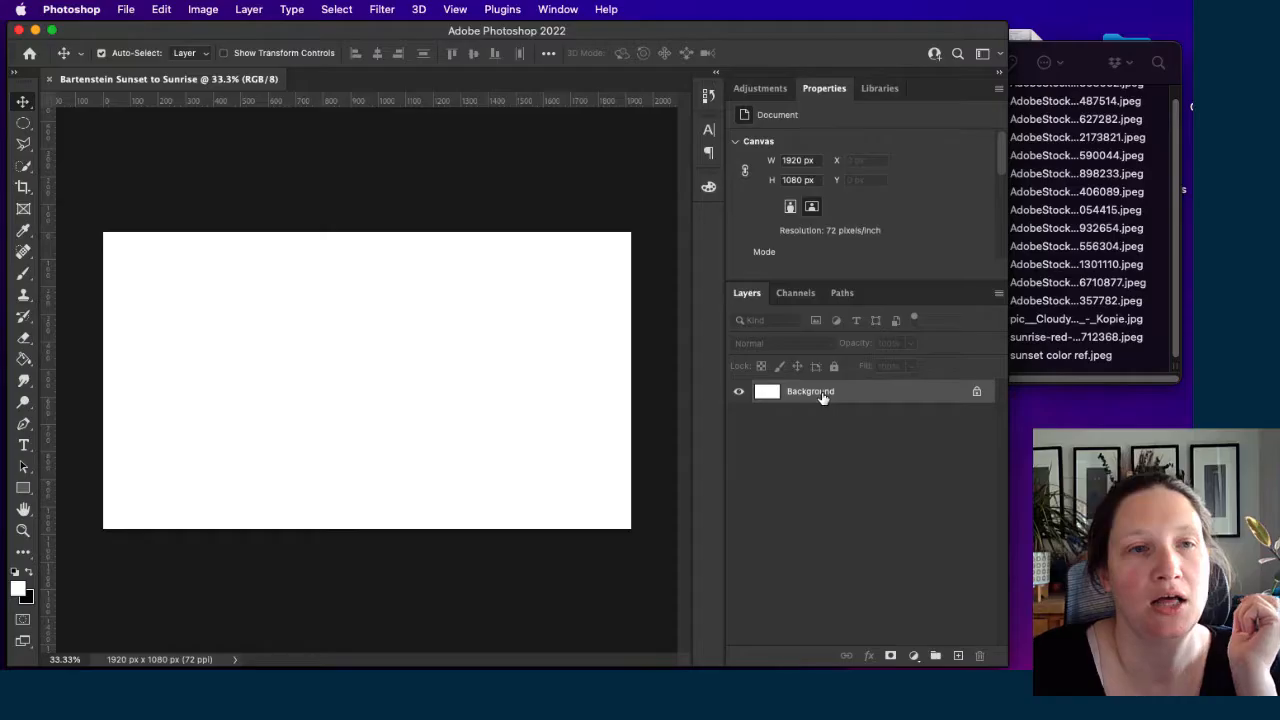
{"action": "double_click", "coordinate": [881, 399]}
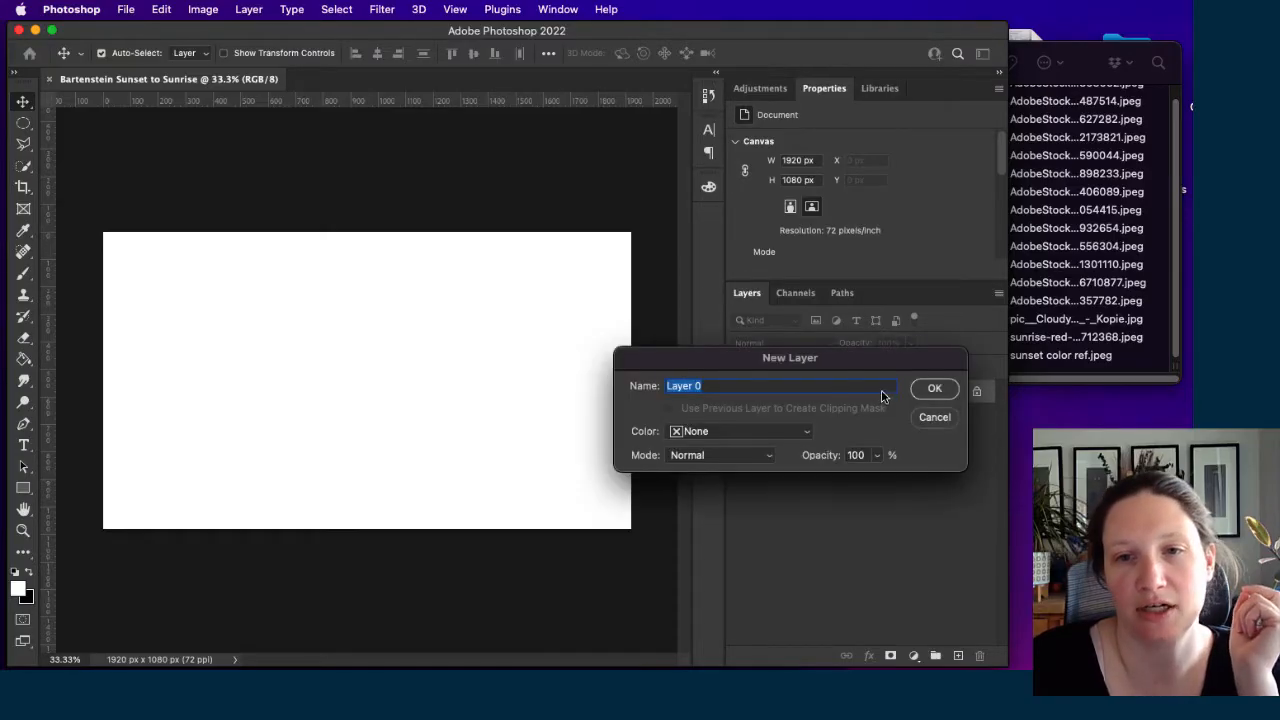
{"action": "left_click", "coordinate": [936, 390]}
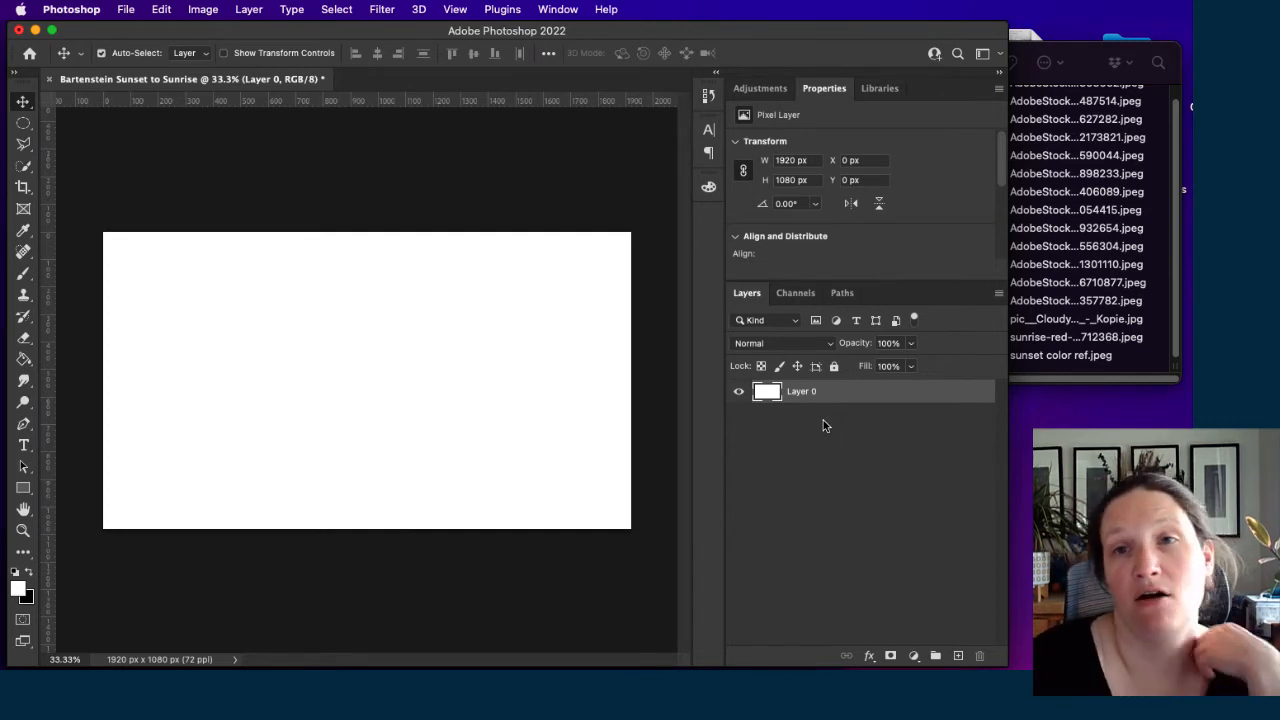
Preview images in Finder's 01 Source Files folder and place the cloudy sky image AdobeStock_68627282.jpeg into the Photoshop document.
{"action": "left_click", "coordinate": [1084, 56]}
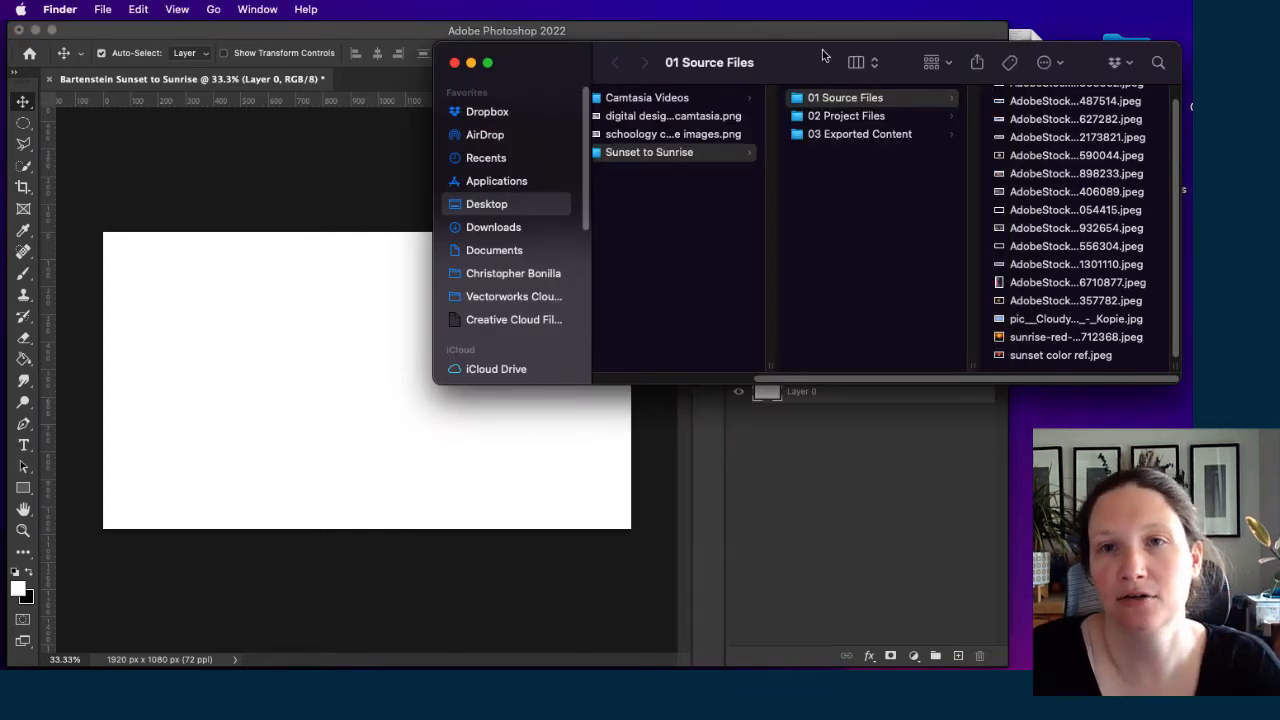
{"action": "scroll", "coordinate": [1058, 133], "scroll_direction": "up", "scroll_amount": 1}
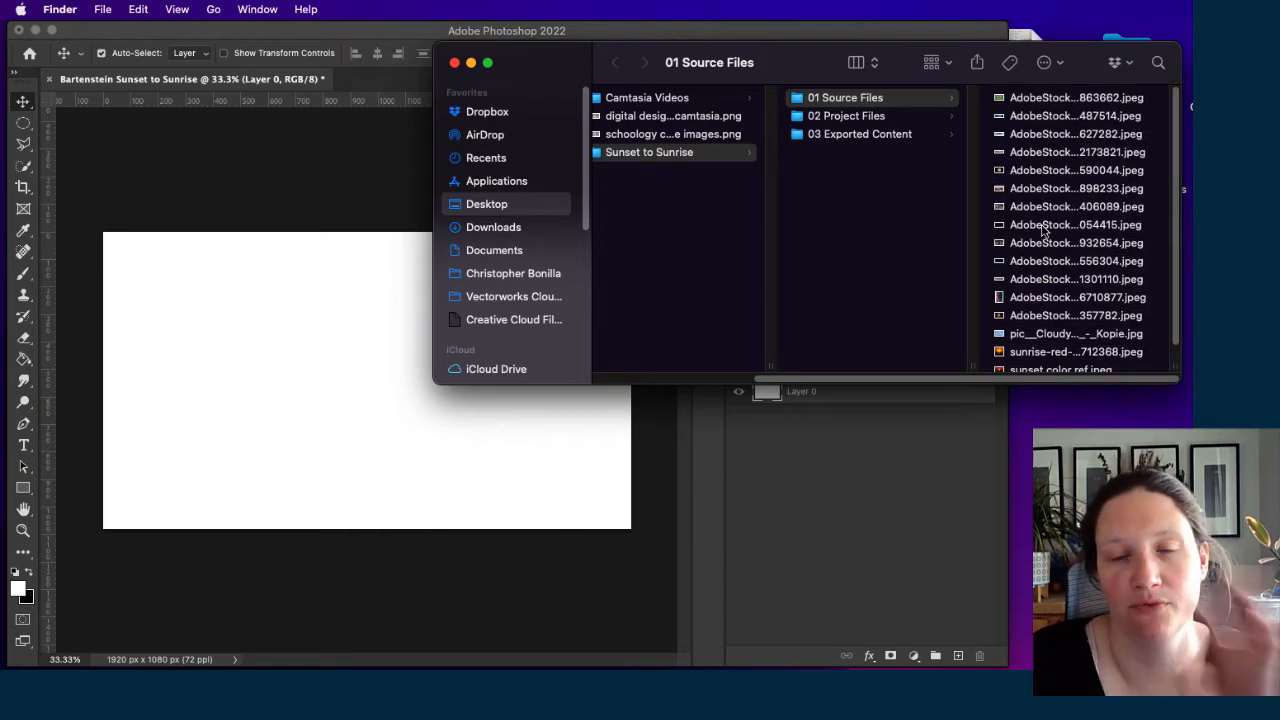
{"action": "left_click", "coordinate": [1035, 98]}
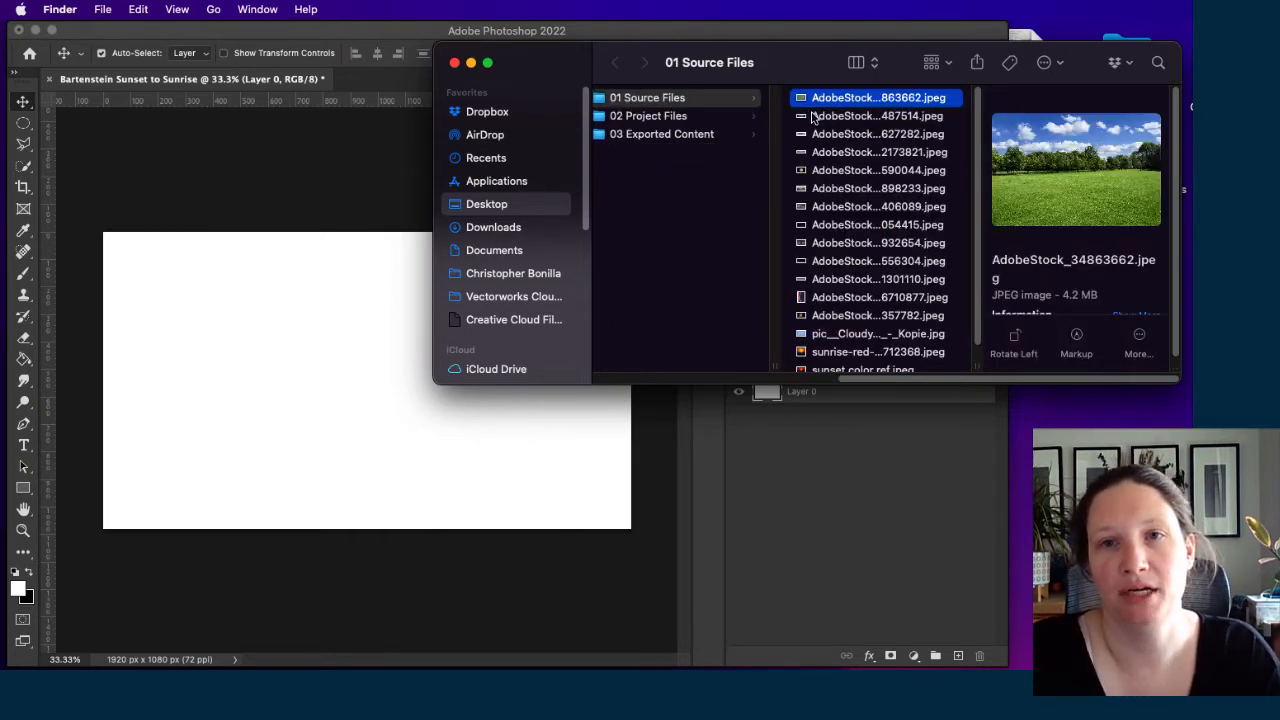
{"action": "left_click", "coordinate": [834, 116]}
{"action": "left_click", "coordinate": [848, 134]}
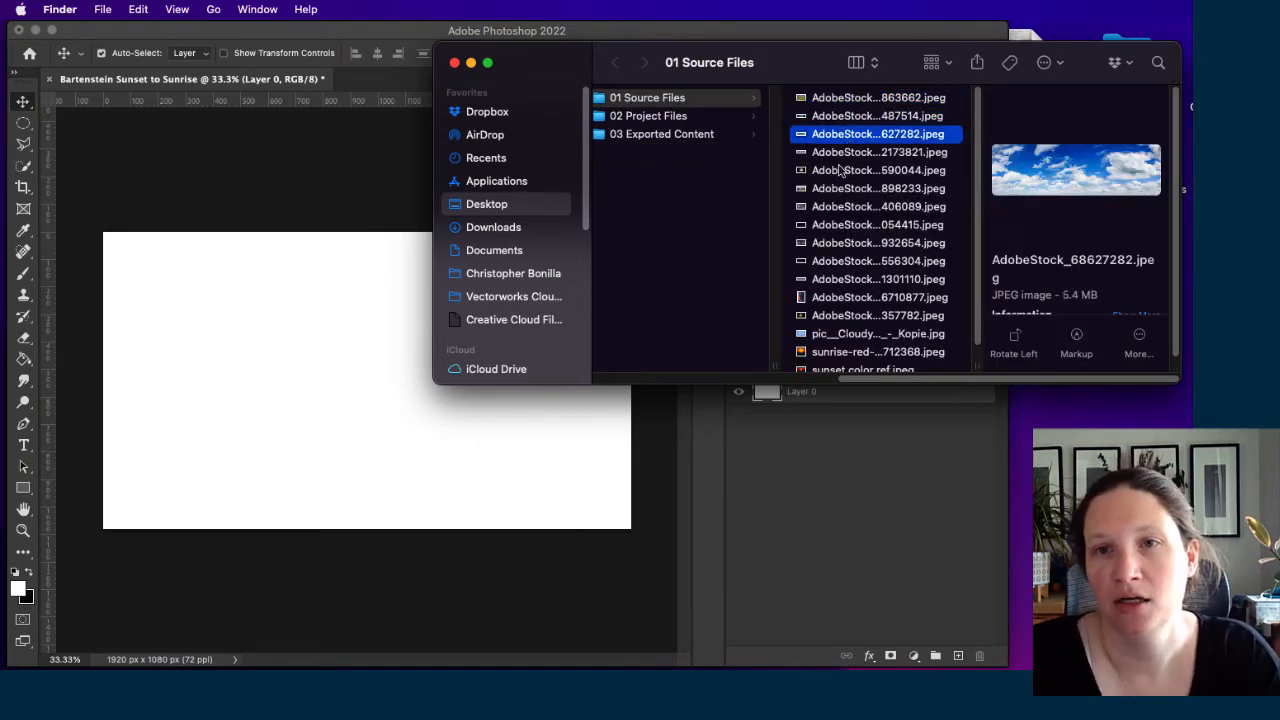
{"action": "left_click_drag", "start_coordinate": [860, 136], "coordinate": [283, 394]}
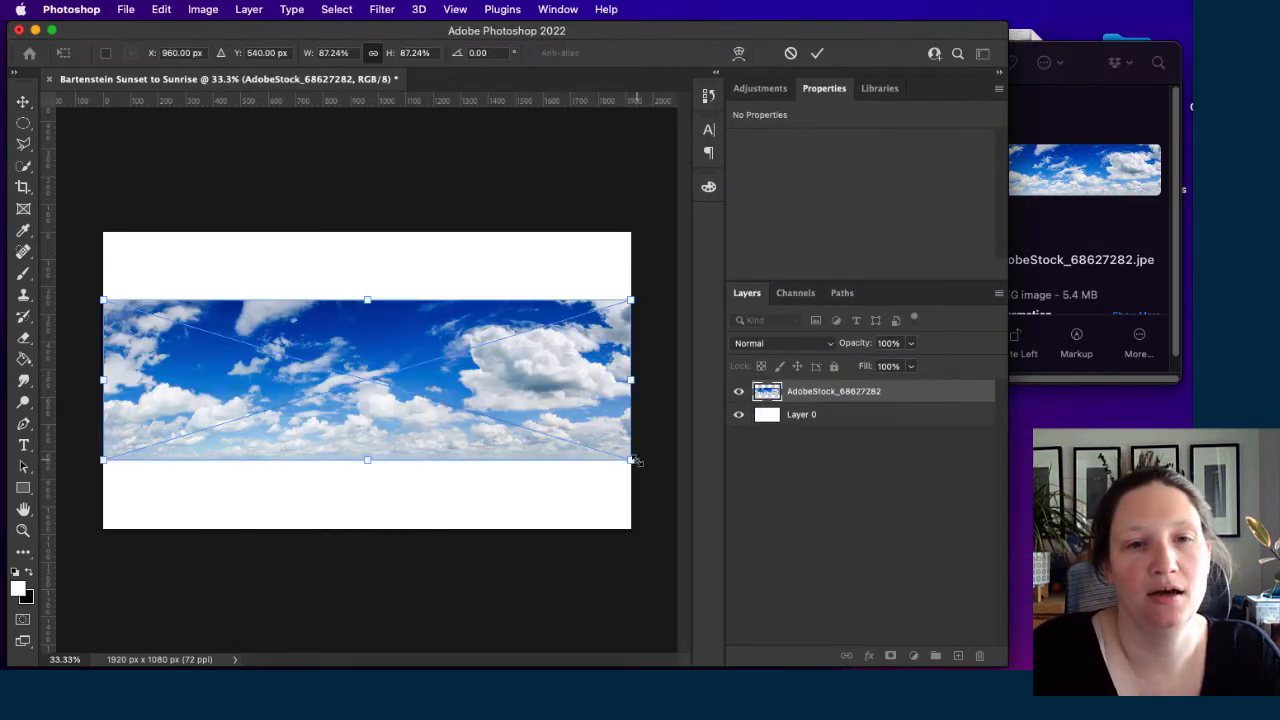
Scale the placed sky image proportionally to about 161.64% so it spans the full canvas height, and apply the transform.
{"action": "left_click_drag", "start_coordinate": [633, 300], "coordinate": [946, 205]}
{"action": "left_click_drag", "start_coordinate": [110, 464], "coordinate": [20, 502]}
{"action": "left_click_drag", "start_coordinate": [458, 501], "coordinate": [459, 530]}
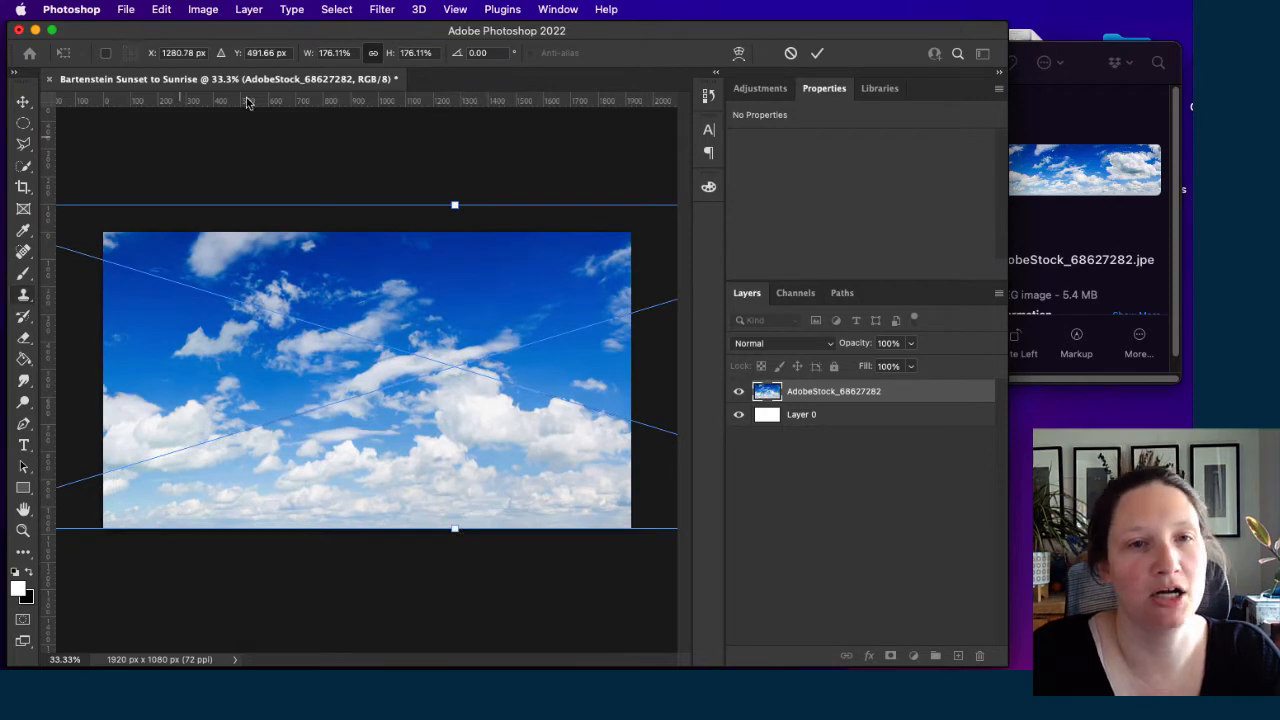
{"action": "left_click_drag", "start_coordinate": [454, 205], "coordinate": [455, 229]}
{"action": "mouse_move", "coordinate": [490, 302]}
{"action": "left_mouse_down"}
{"action": "mouse_move", "coordinate": [271, 300]}
{"action": "mouse_move", "coordinate": [513, 328]}
{"action": "mouse_move", "coordinate": [672, 309]}
{"action": "mouse_move", "coordinate": [463, 297]}
{"action": "mouse_move", "coordinate": [514, 297]}
{"action": "mouse_move", "coordinate": [480, 312]}
{"action": "left_mouse_up"}
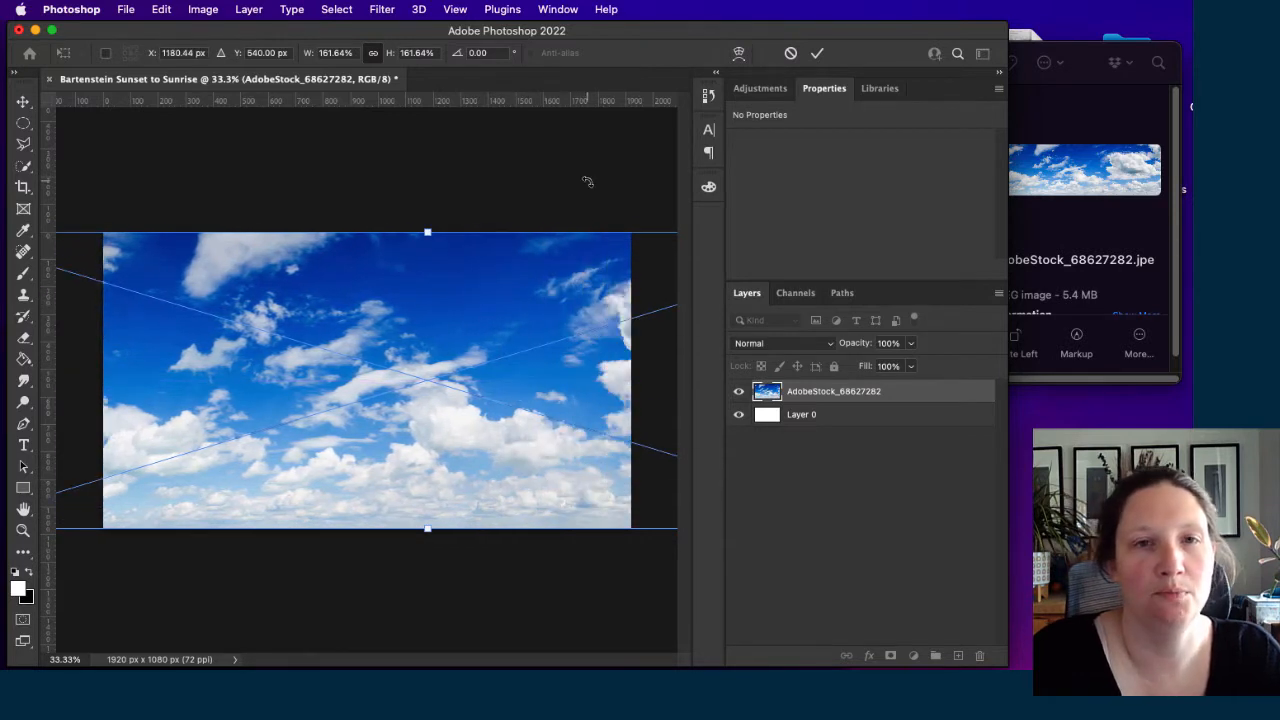
{"action": "left_click", "coordinate": [817, 54]}
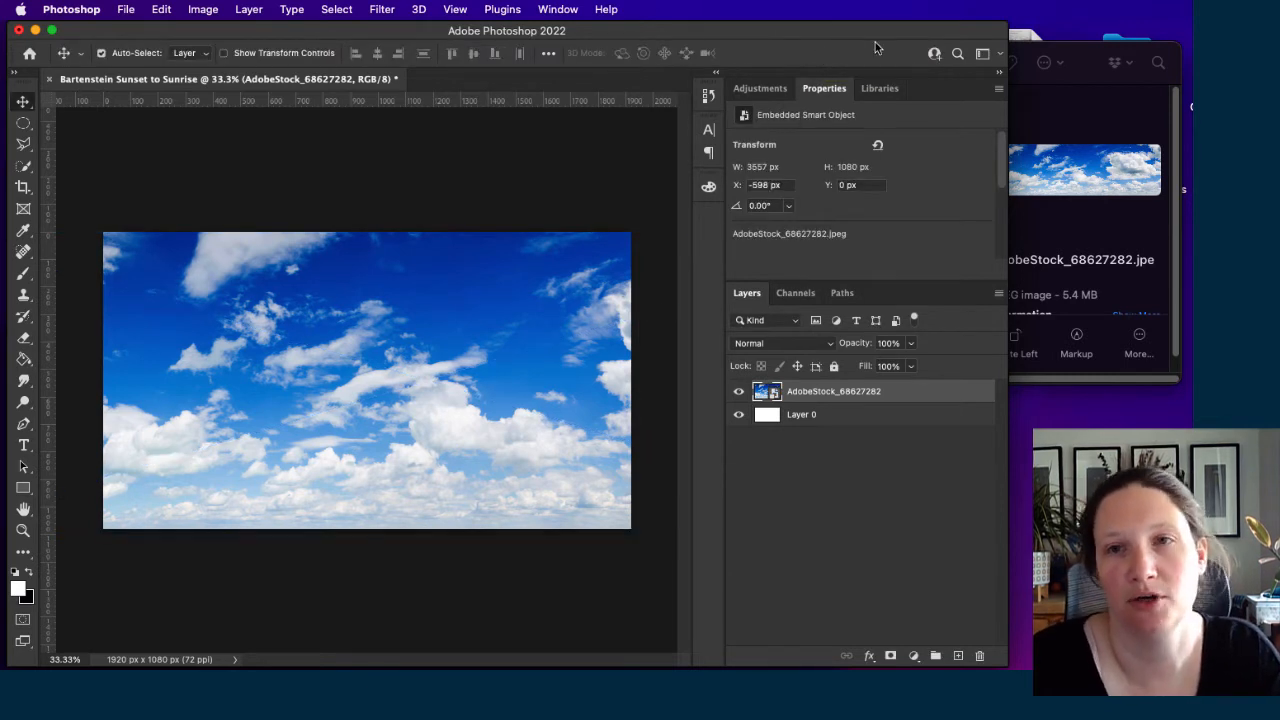
Rename the placed sky image's layer to "clouds".
{"action": "double_click", "coordinate": [817, 392]}
{"action": "type", "text": "clouds"}
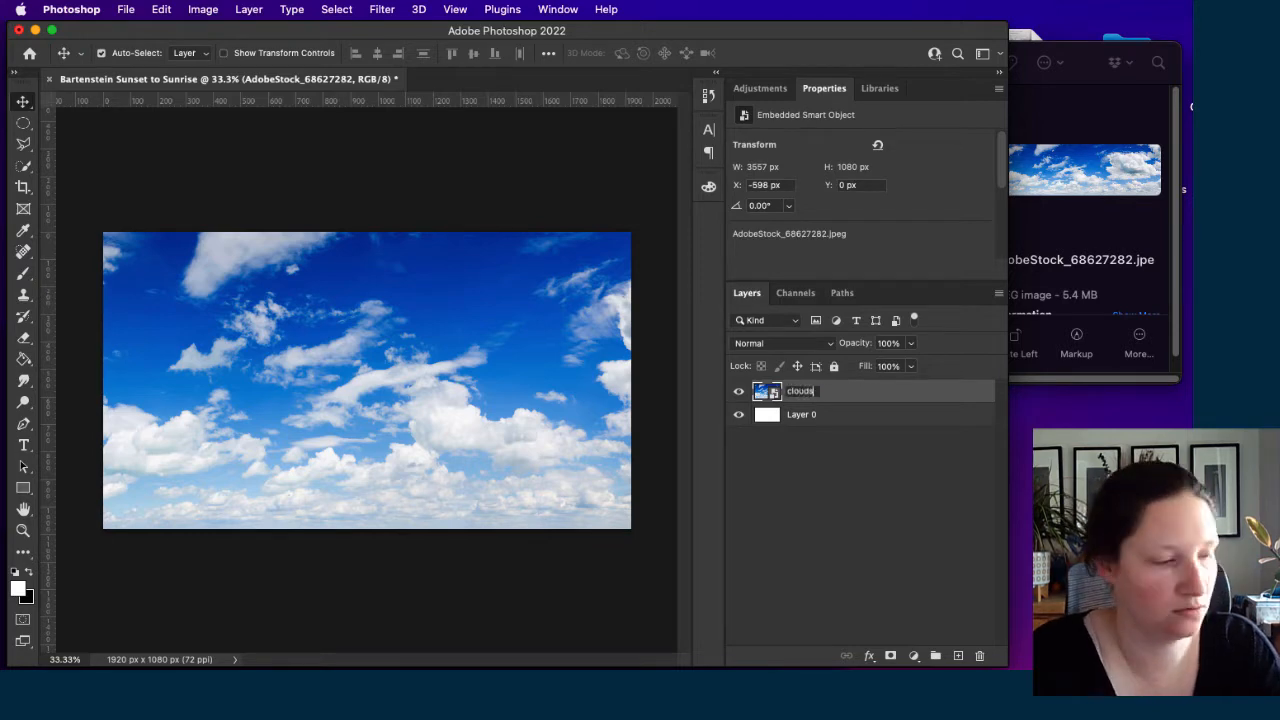
{"action": "key", "text": "Return"}
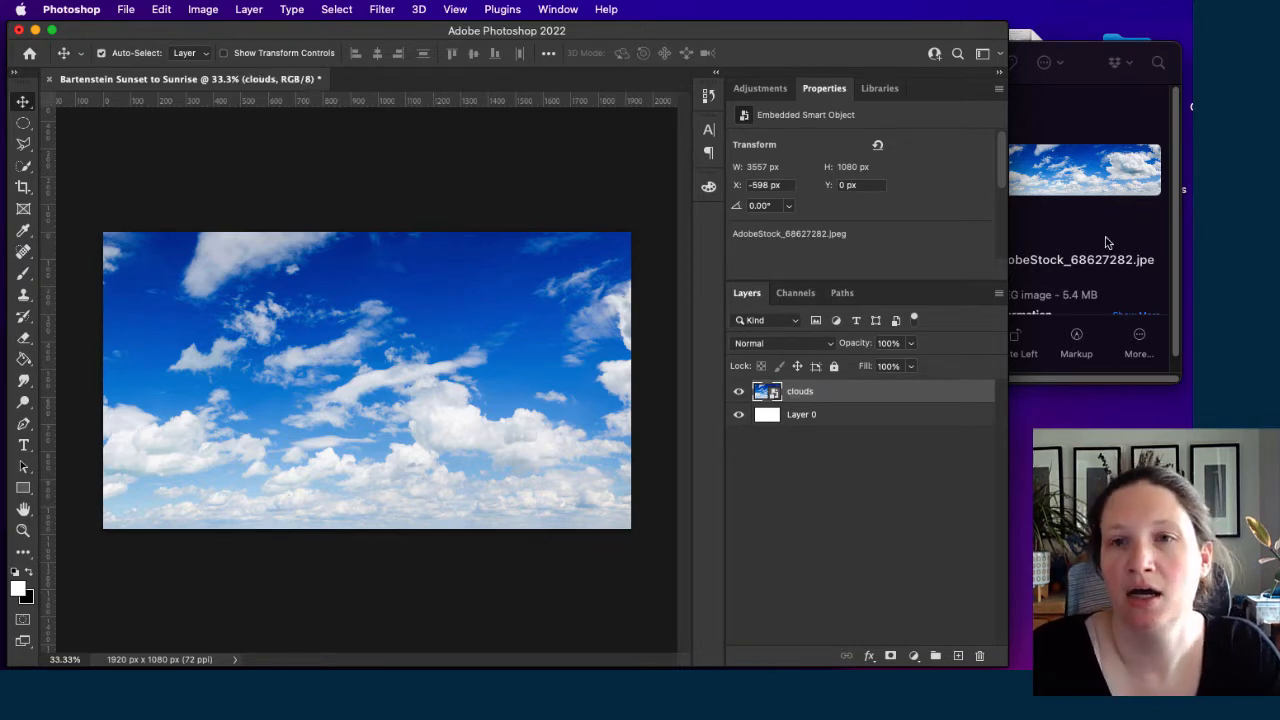
Preview images in Finder's 01 Source Files folder and place the moon image AdobeStock_95590044.jpeg into the Photoshop document.
{"action": "left_click", "coordinate": [1073, 54]}
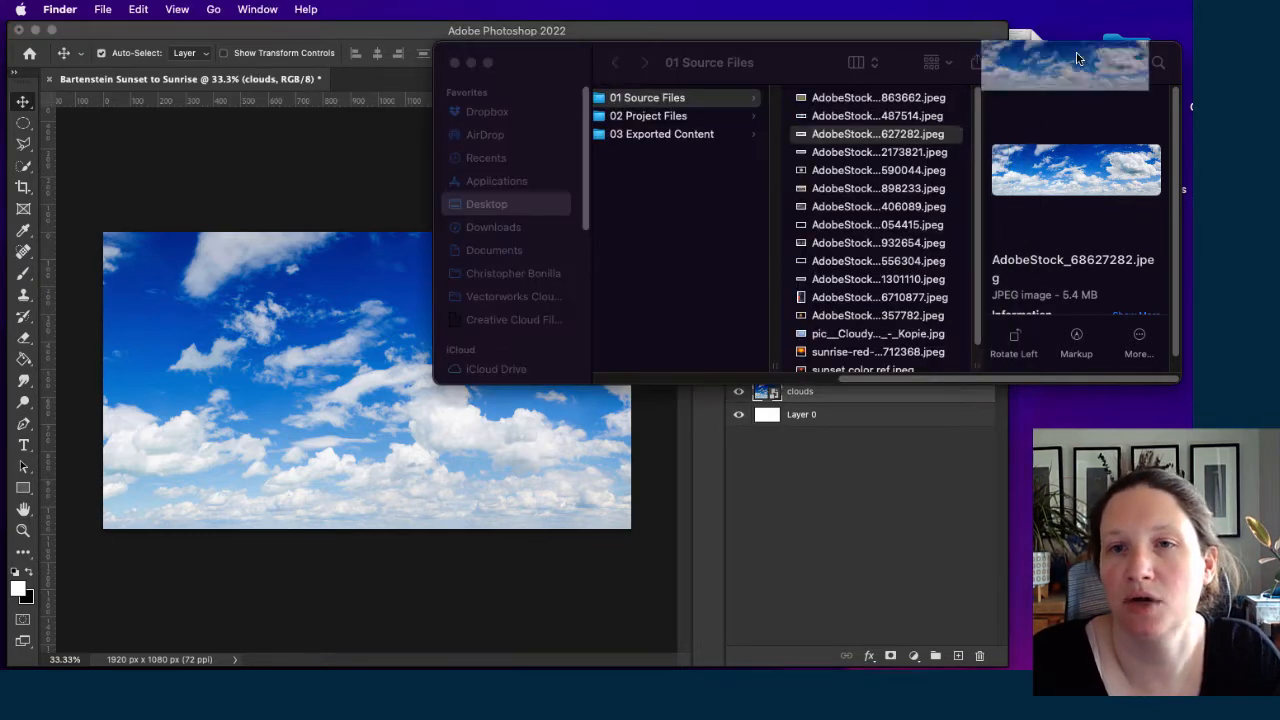
{"action": "left_click", "coordinate": [884, 158]}
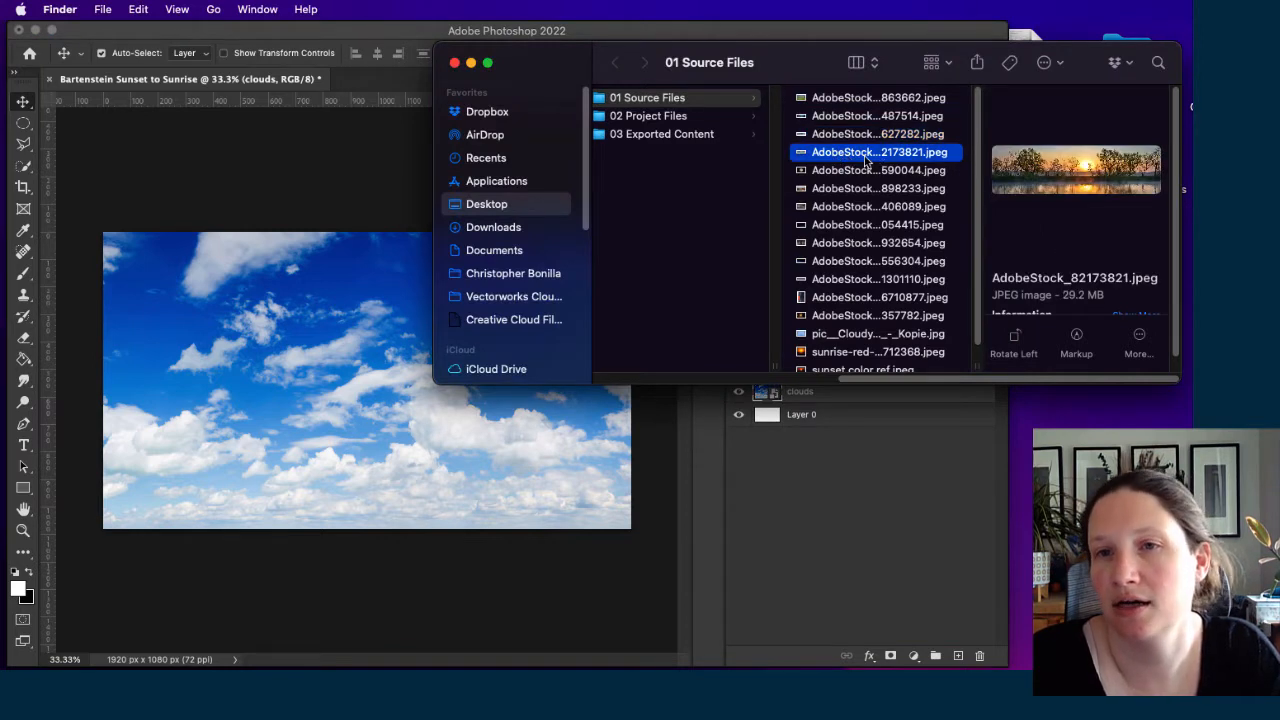
{"action": "left_click", "coordinate": [853, 177]}
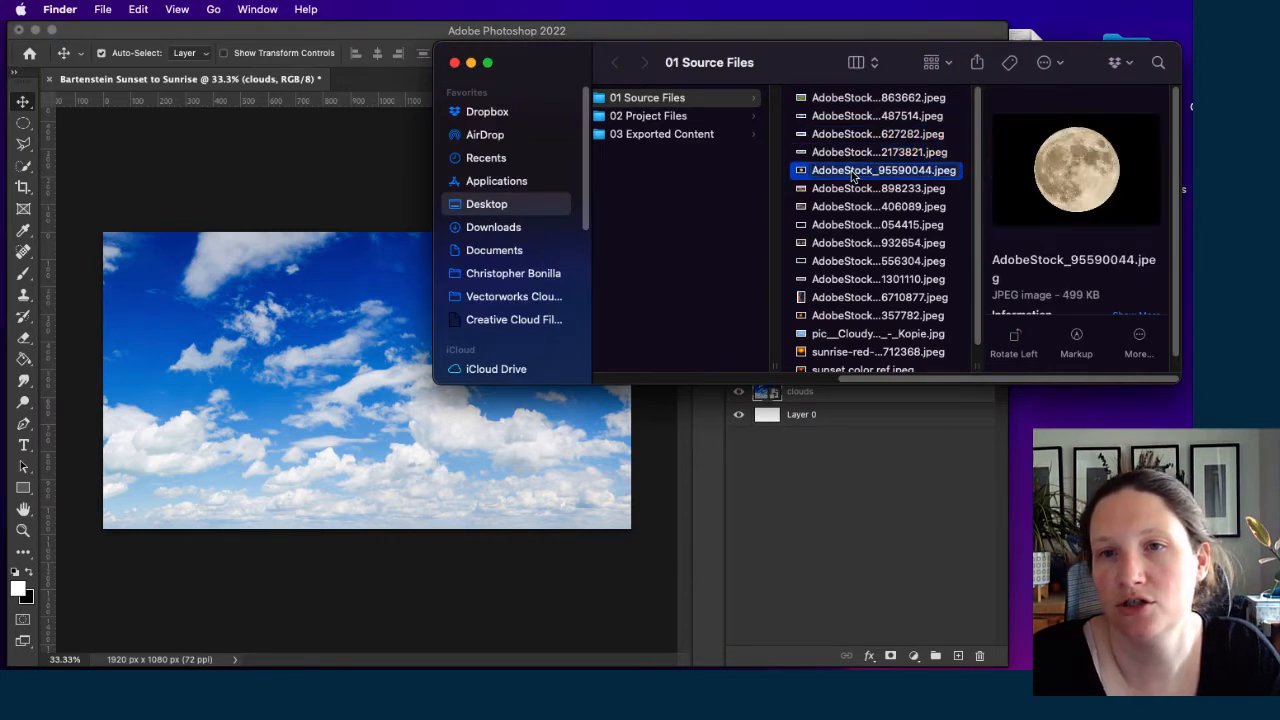
{"action": "left_click_drag", "start_coordinate": [857, 175], "coordinate": [297, 372]}
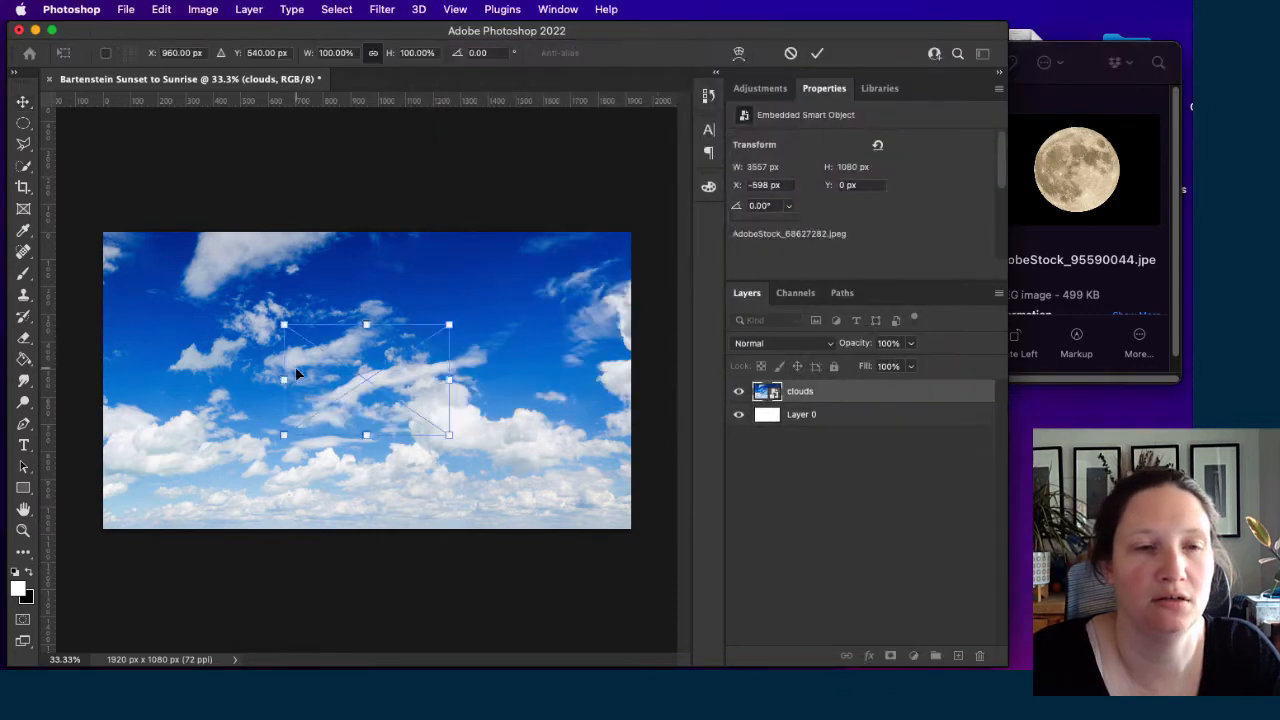
Apply the moon image's placement at its default size and rename its layer to "moon".
{"action": "double_click", "coordinate": [829, 391]}
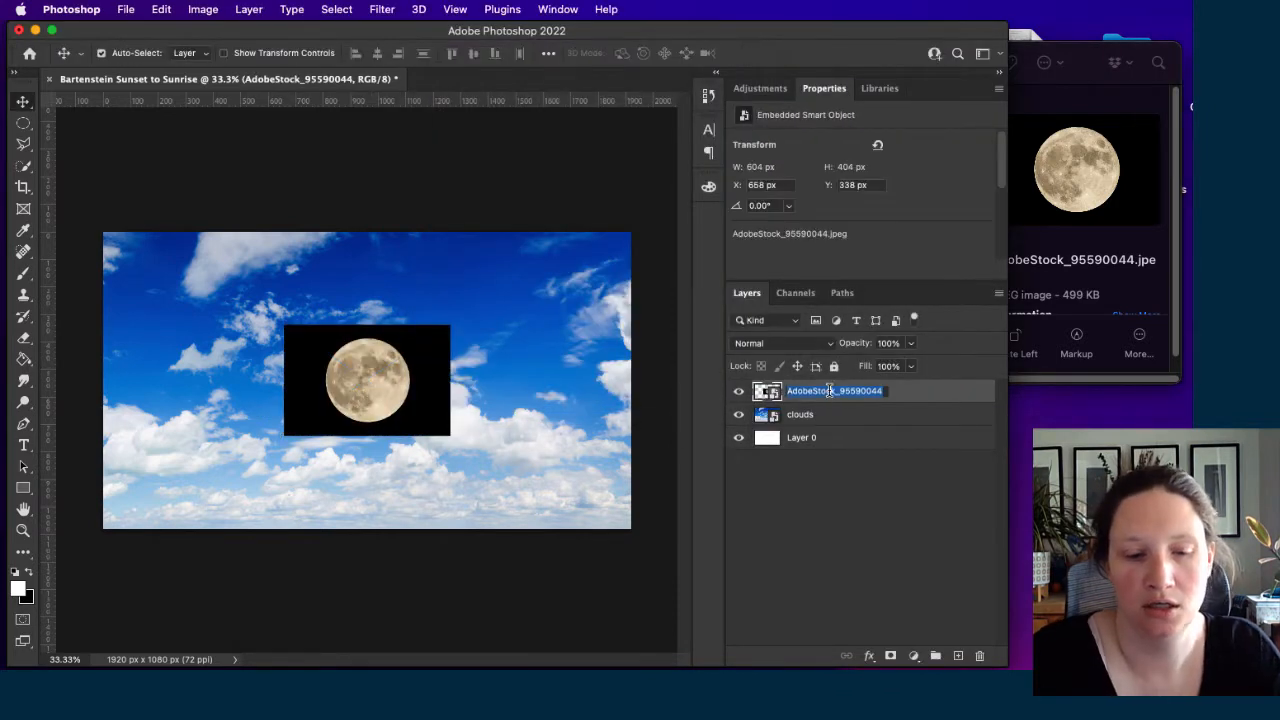
{"action": "type", "text": "moon"}
{"action": "key", "text": "Return"}
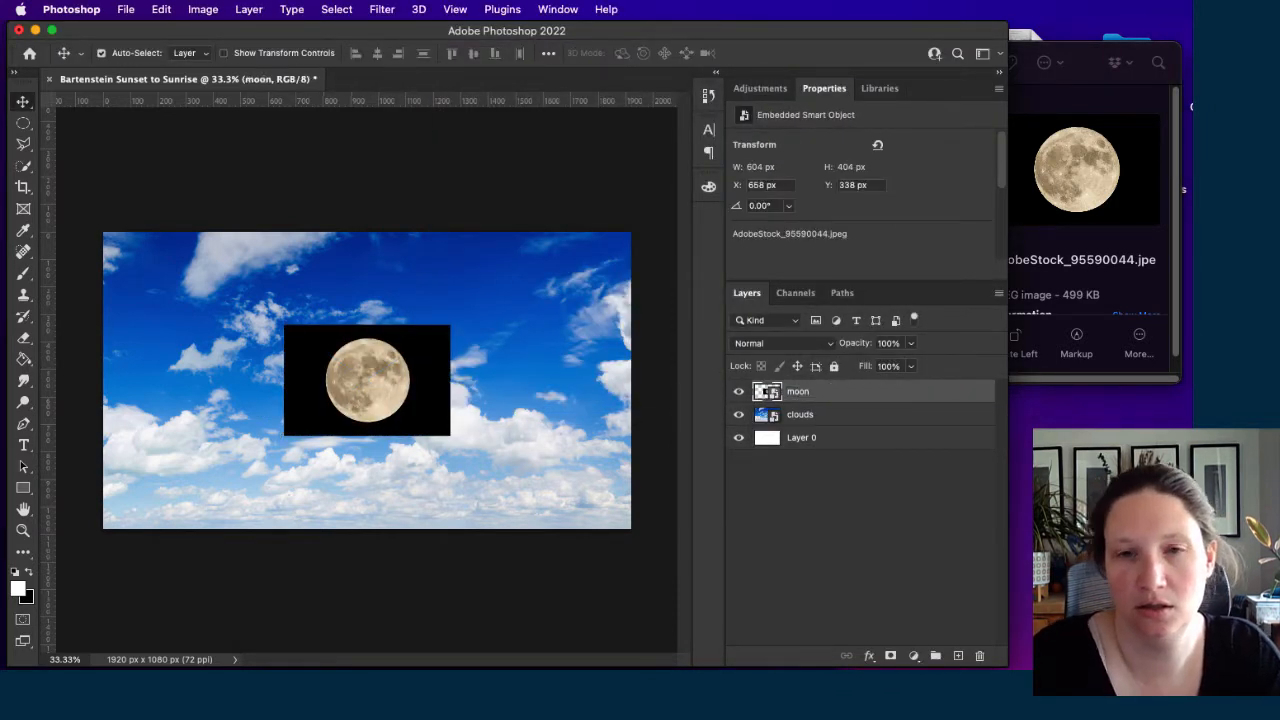
Compare the next source images in Finder and place the rooftop image AdobeStock_179898233.jpeg into the Photoshop document.
{"action": "left_click", "coordinate": [1065, 192]}
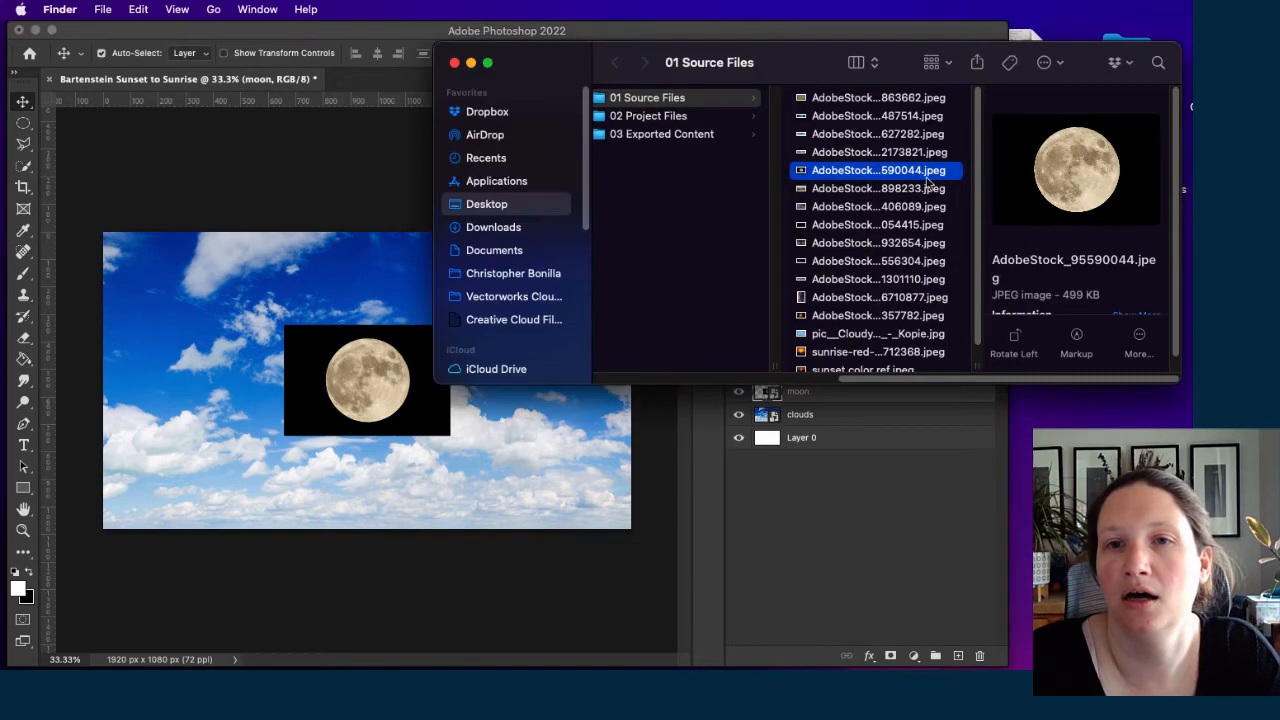
{"action": "left_click", "coordinate": [882, 192]}
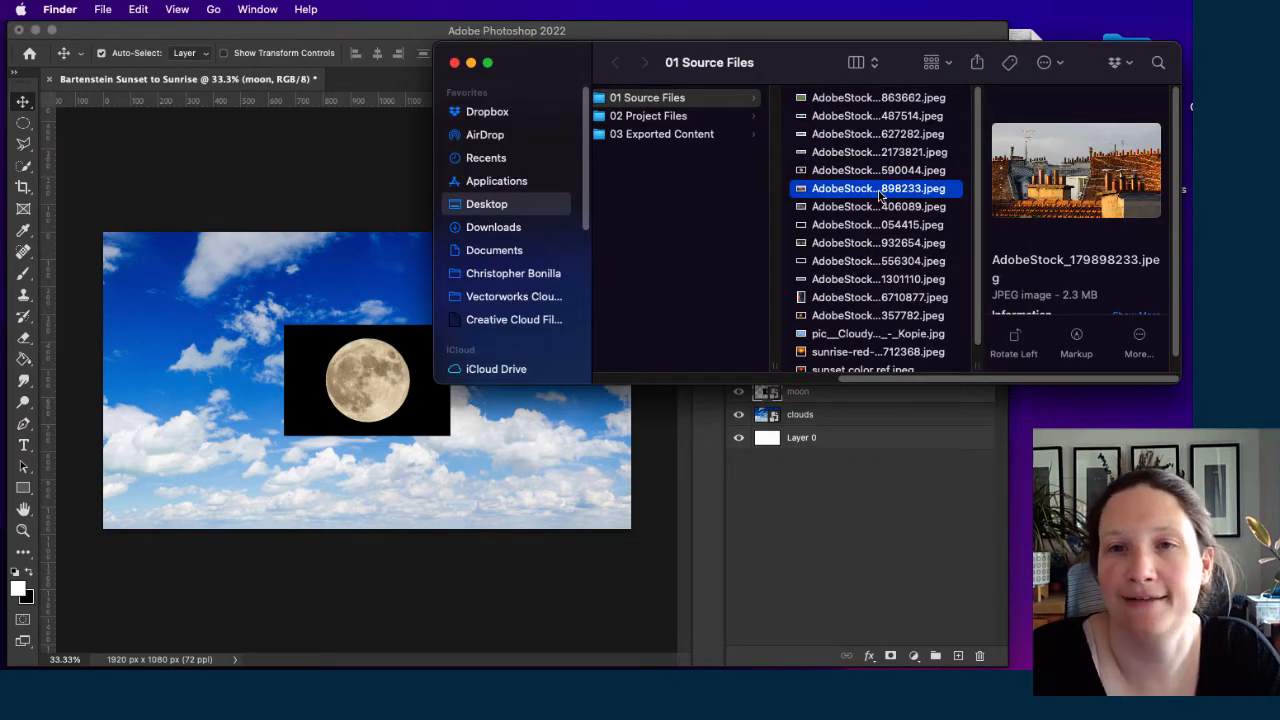
{"action": "left_click", "coordinate": [881, 207]}
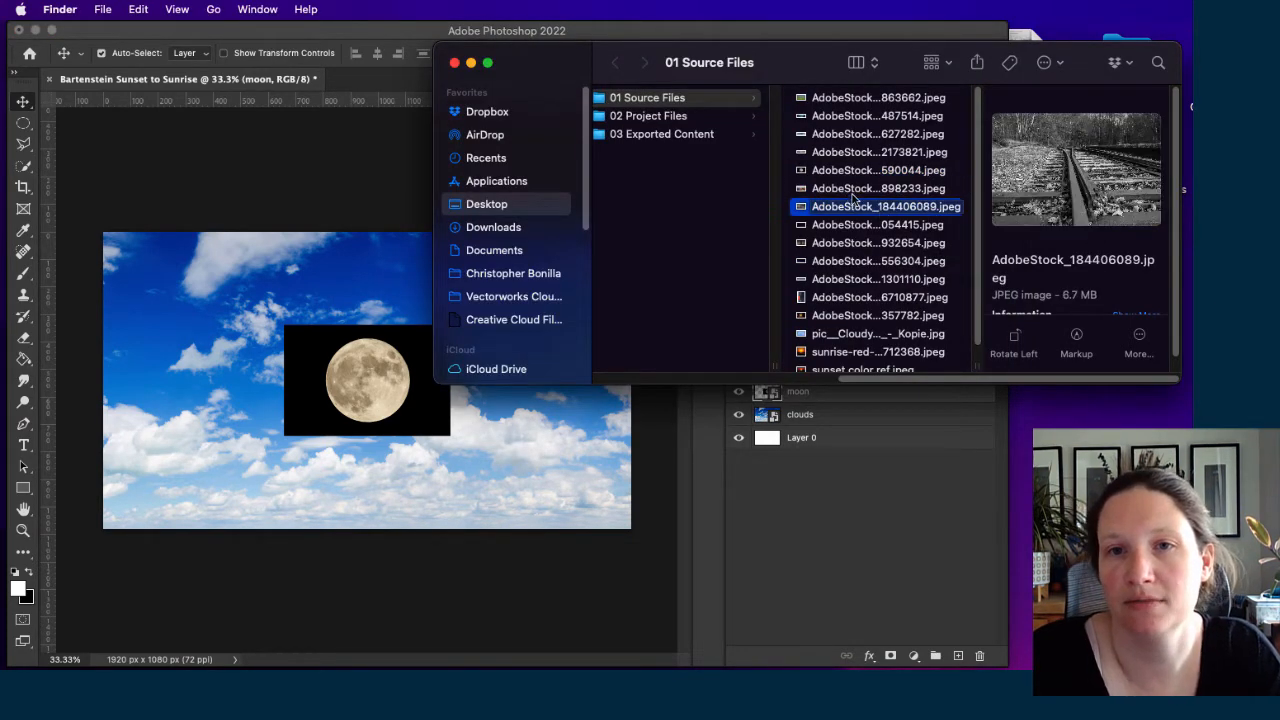
{"action": "left_click", "coordinate": [857, 192]}
{"action": "left_click_drag", "start_coordinate": [860, 193], "coordinate": [360, 370]}
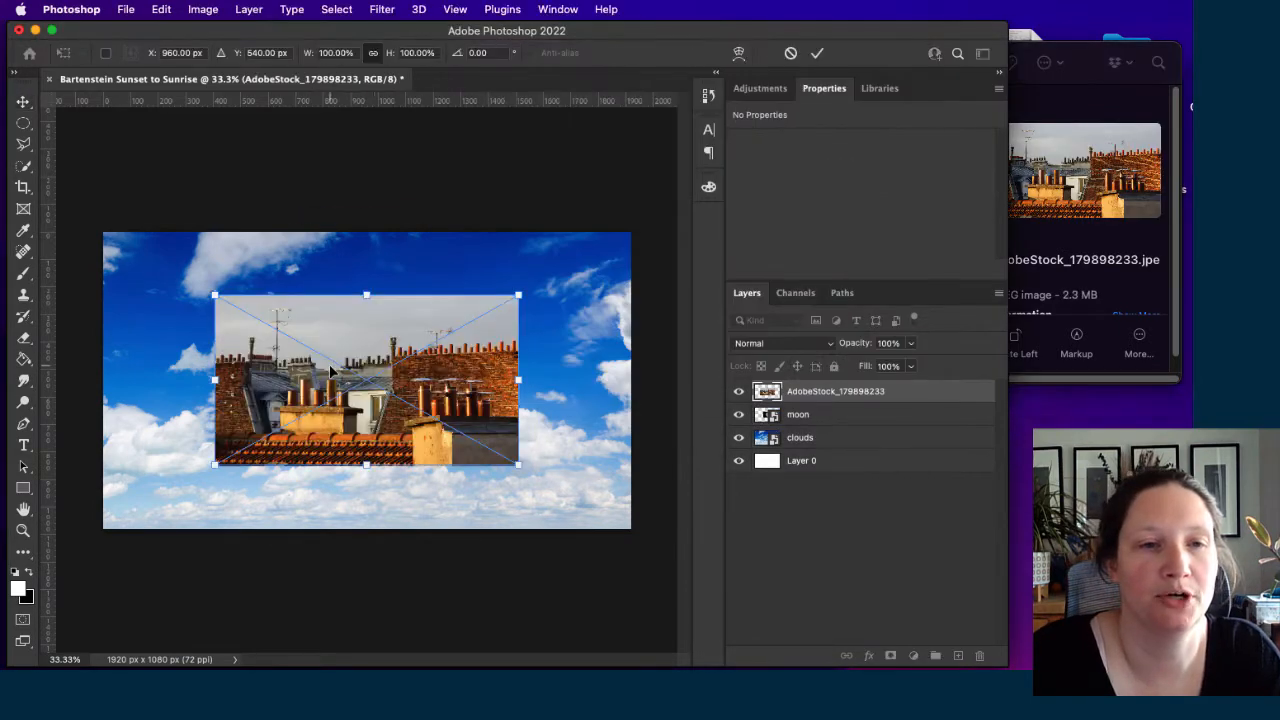
Scale the rooftop image to about 2296 x 1292 px, shift it down to about Y 338 px so it spans the canvas width, and apply.
{"action": "left_click_drag", "start_coordinate": [515, 472], "coordinate": [726, 582]}
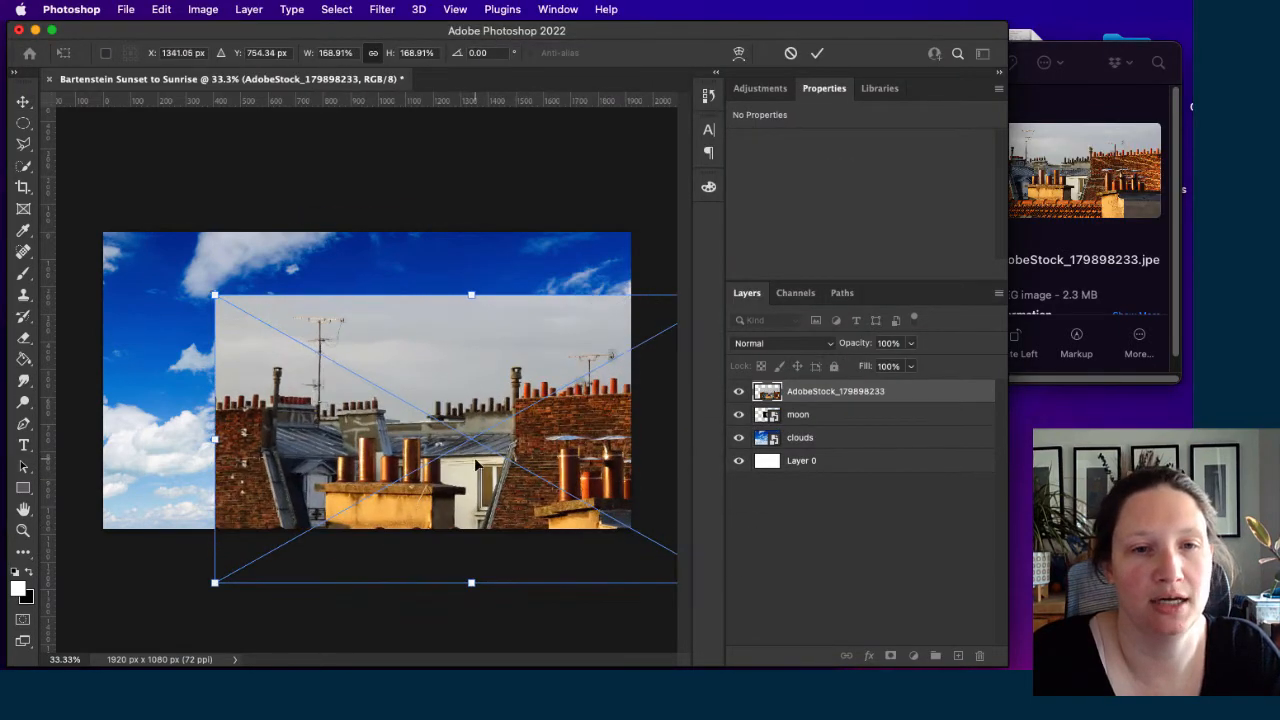
{"action": "left_click_drag", "start_coordinate": [213, 293], "coordinate": [97, 229]}
{"action": "left_click_drag", "start_coordinate": [538, 349], "coordinate": [528, 450]}
{"action": "key", "text": "Return"}
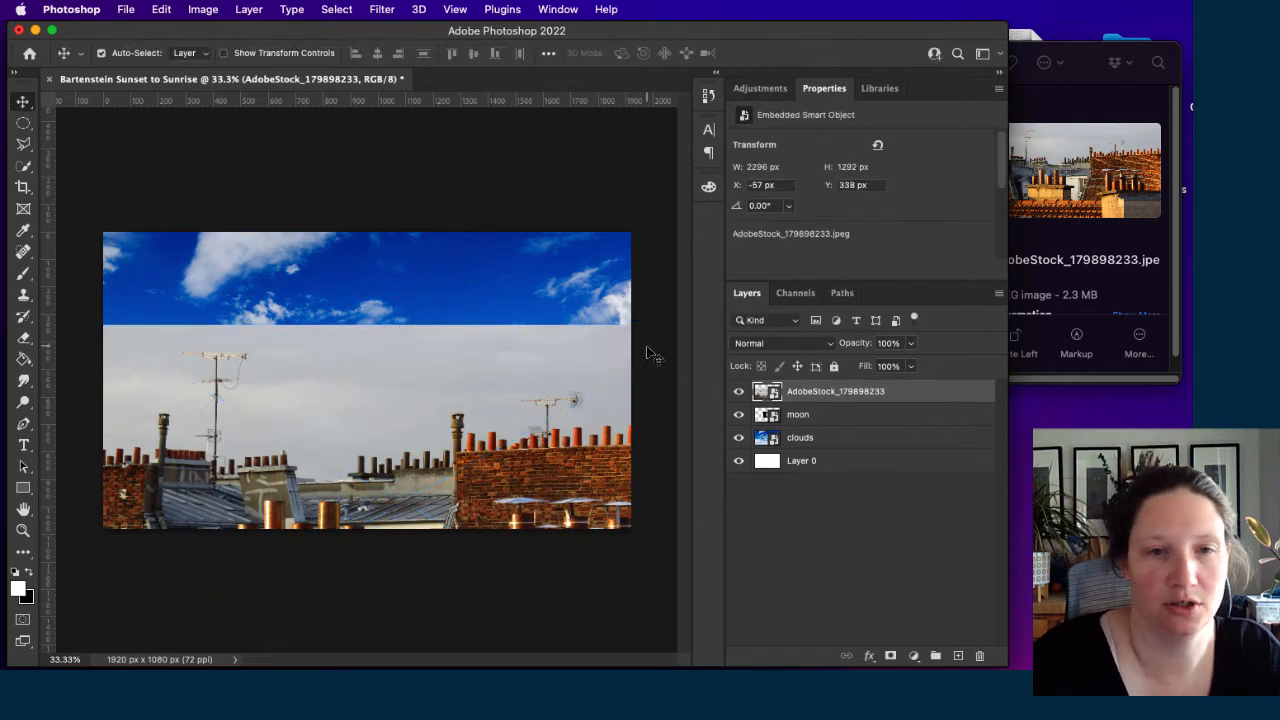
Rename the placed rooftop image's layer to "rooftop foreground element".
{"action": "double_click", "coordinate": [816, 391]}
{"action": "type", "text": "rooftop fo"}
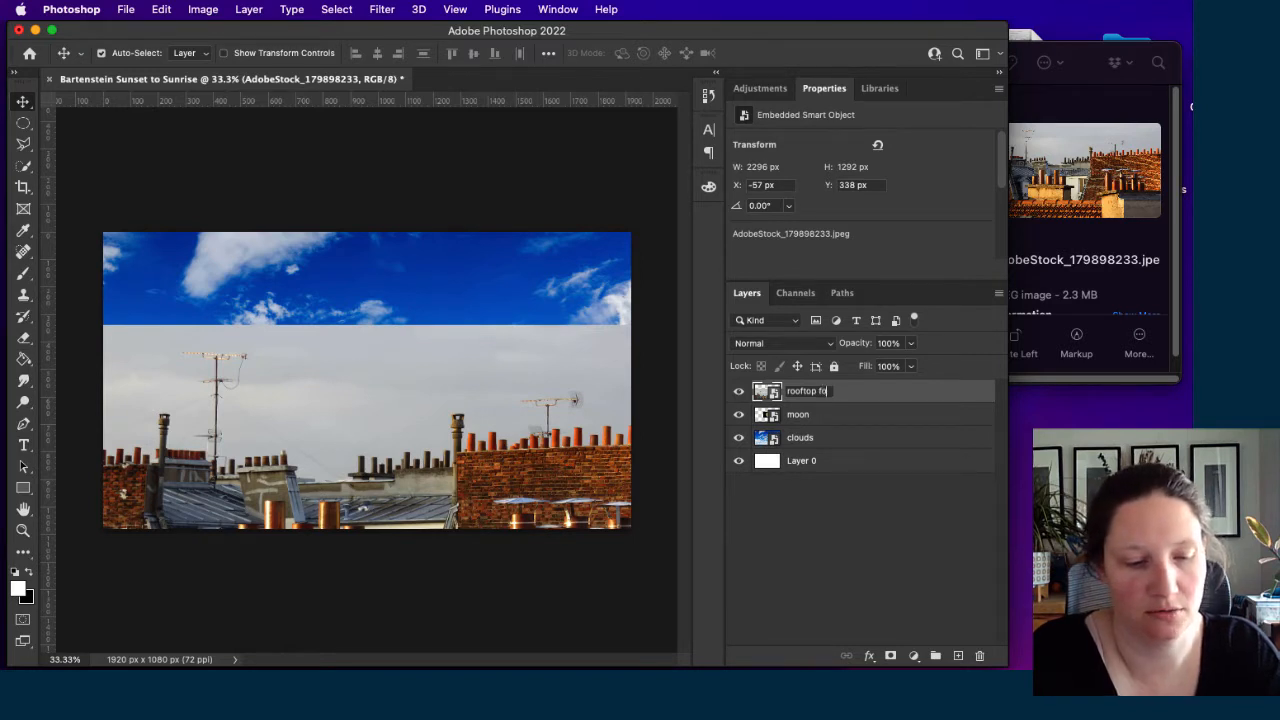
{"action": "type", "text": "reground element"}
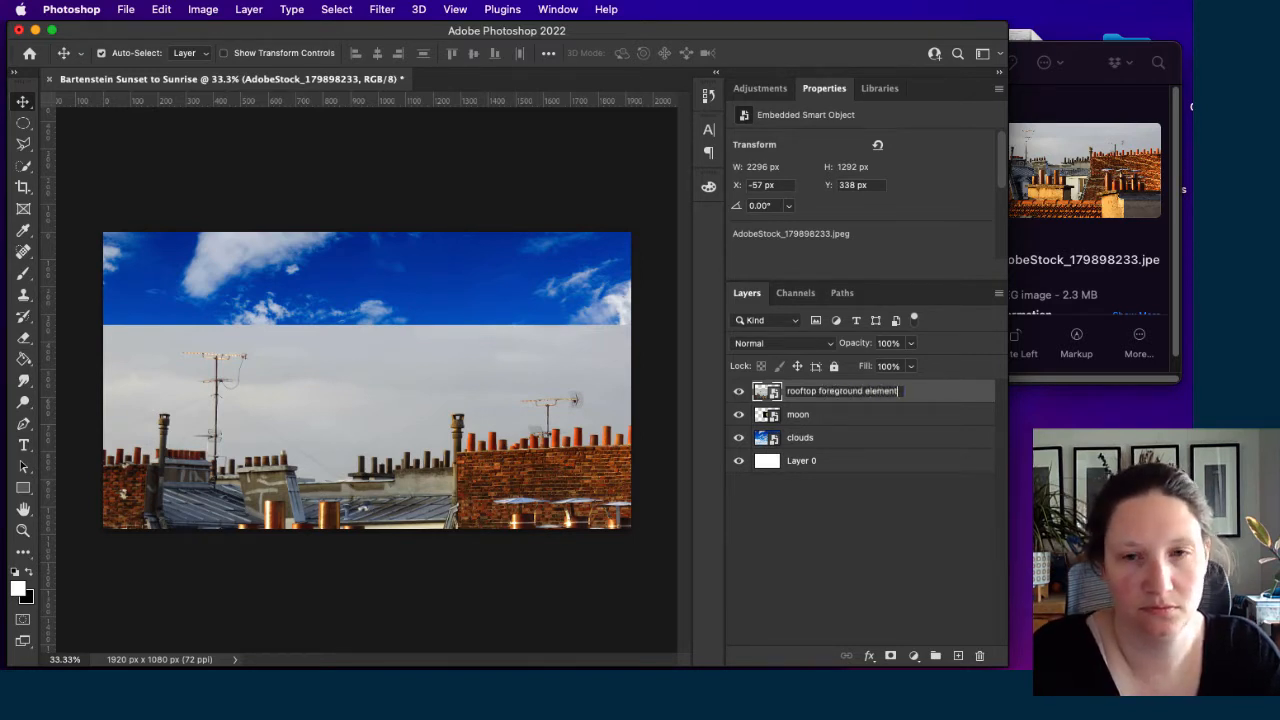
{"action": "key", "text": "Return"}
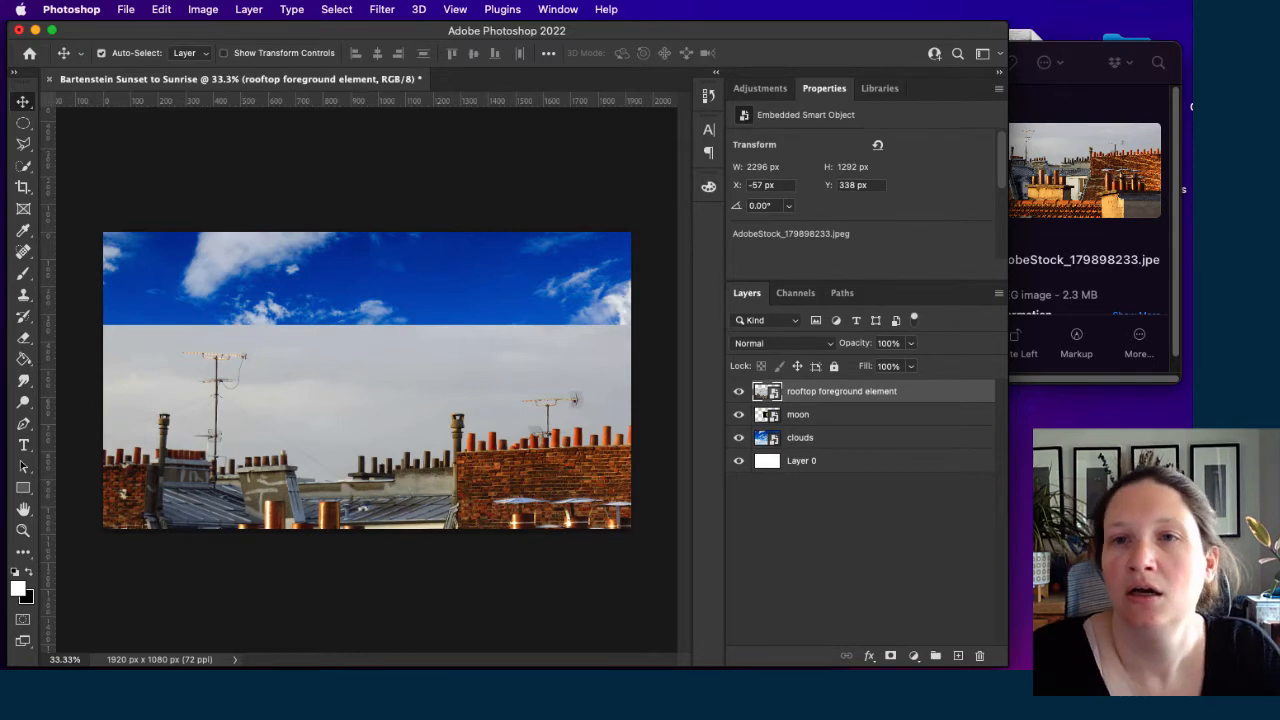
Preview further source images in Finder and place the dark blue starry sky AdobeStock_263556304.jpeg into the Photoshop document.
{"action": "left_click", "coordinate": [1085, 60]}
{"action": "left_click", "coordinate": [872, 206]}
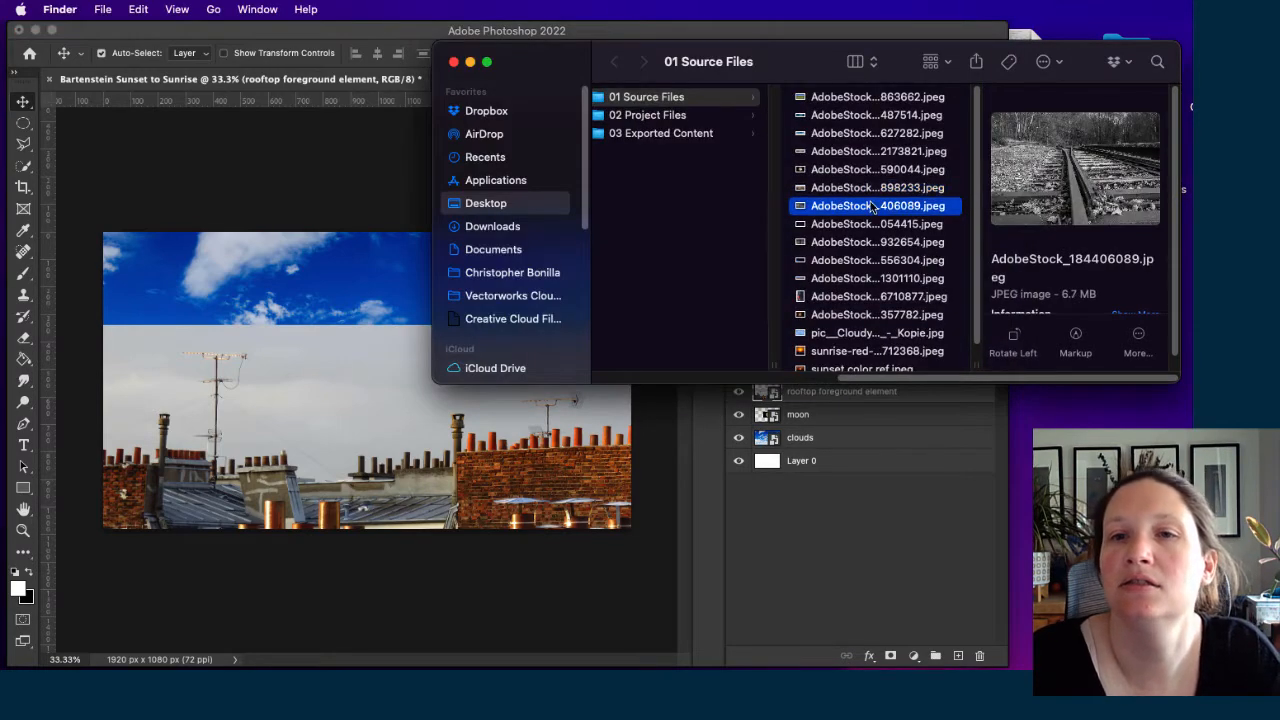
{"action": "left_click", "coordinate": [876, 224]}
{"action": "left_click", "coordinate": [893, 242]}
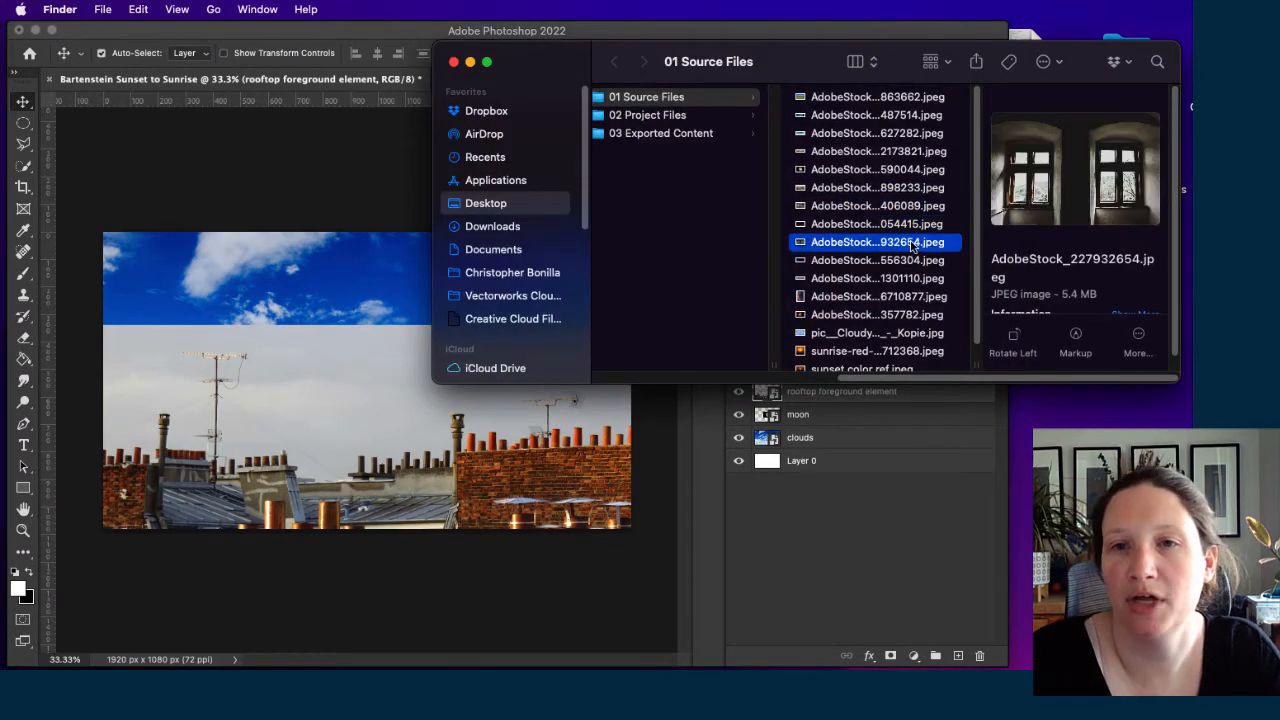
{"action": "left_click", "coordinate": [910, 225]}
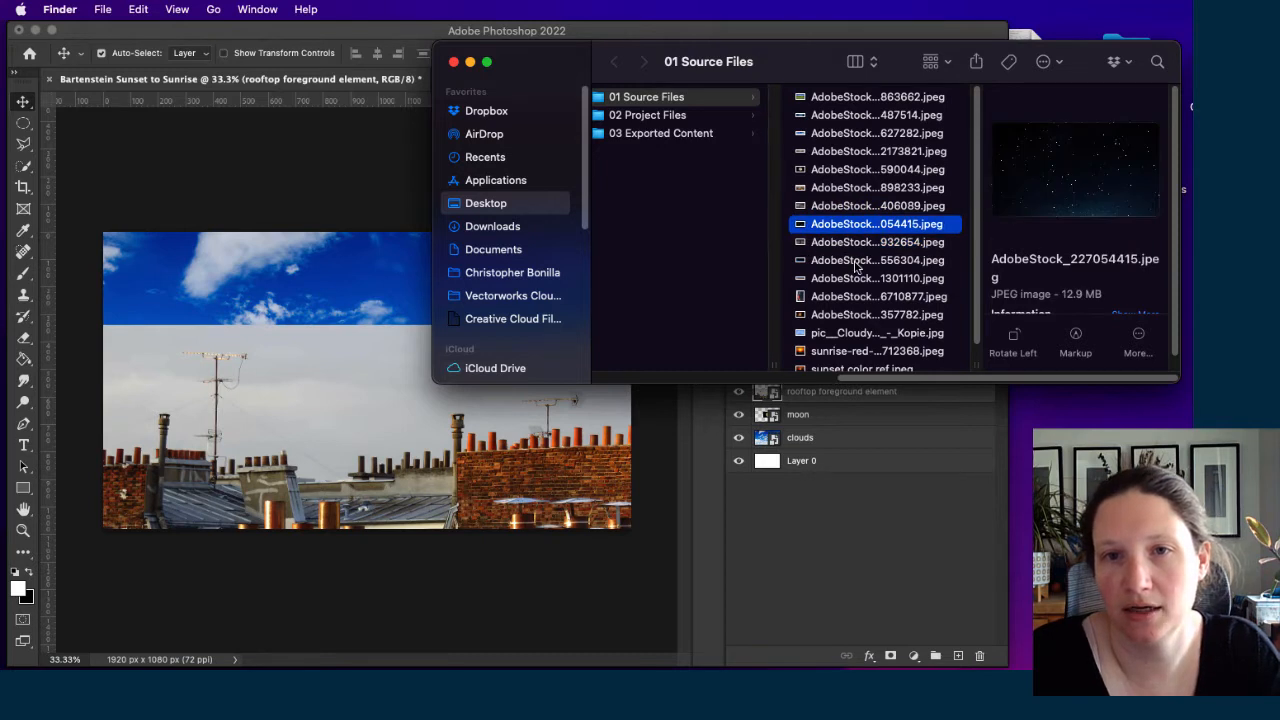
{"action": "left_click", "coordinate": [856, 262]}
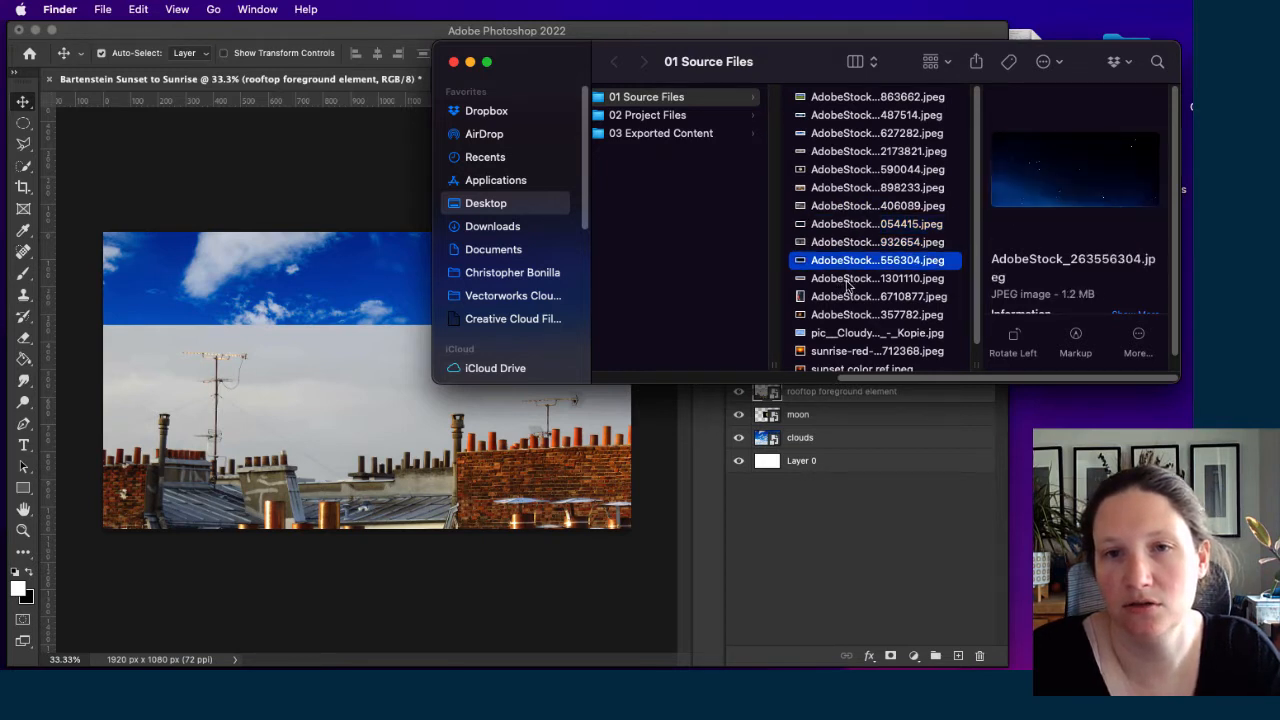
{"action": "left_click", "coordinate": [848, 280]}
{"action": "left_click", "coordinate": [872, 262]}
{"action": "left_click_drag", "start_coordinate": [872, 262], "coordinate": [338, 388]}
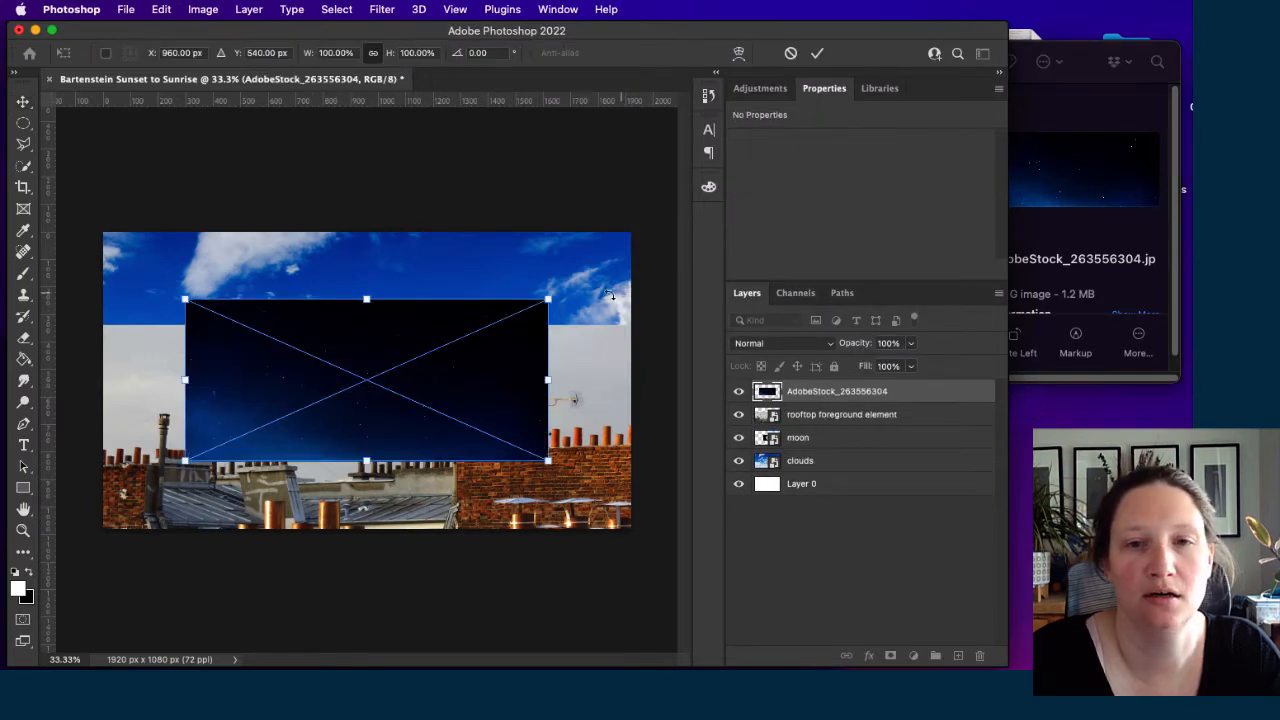
Scale the starry sky image proportionally to about 230.89% and align it to the canvas's lower-left corner so it covers the whole canvas.
{"action": "left_click_drag", "start_coordinate": [549, 299], "coordinate": [834, 183]}
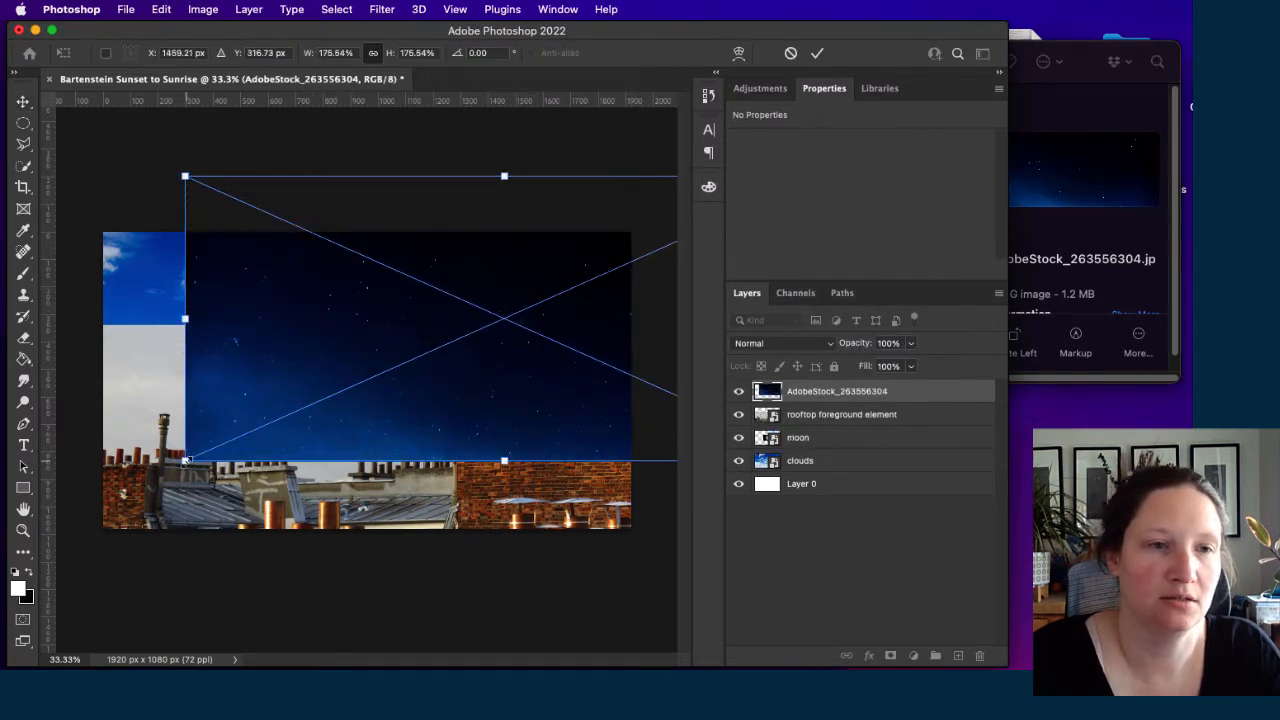
{"action": "left_click_drag", "start_coordinate": [186, 461], "coordinate": [10, 550]}
{"action": "left_click_drag", "start_coordinate": [357, 402], "coordinate": [472, 383]}
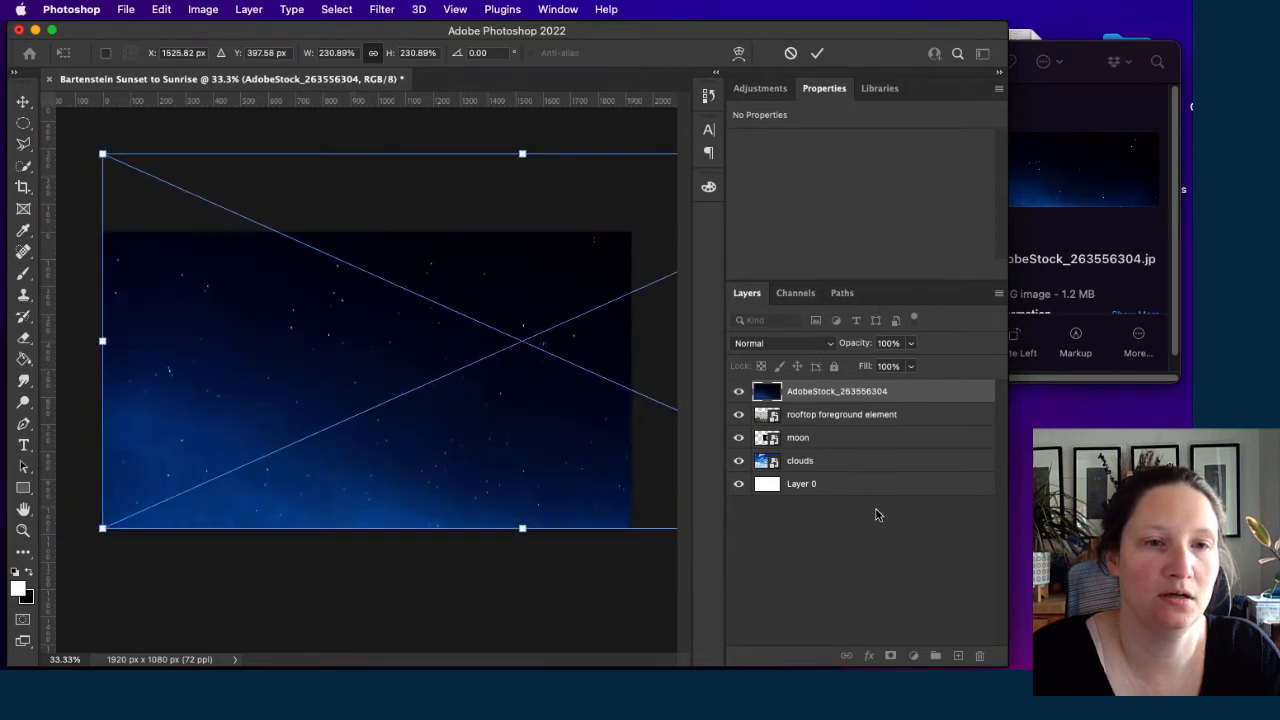
Apply the starry sky's transform and rename its layer to "night sky".
{"action": "left_click", "coordinate": [850, 395]}
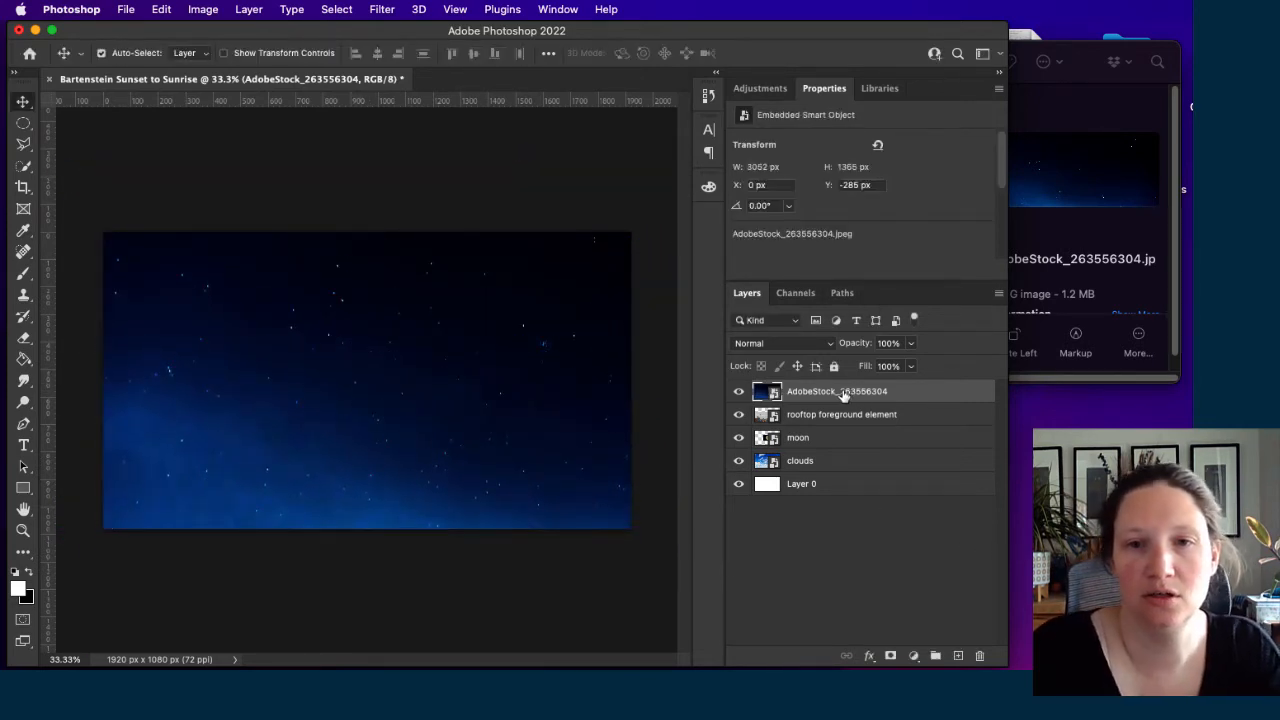
{"action": "type", "text": "night s"}
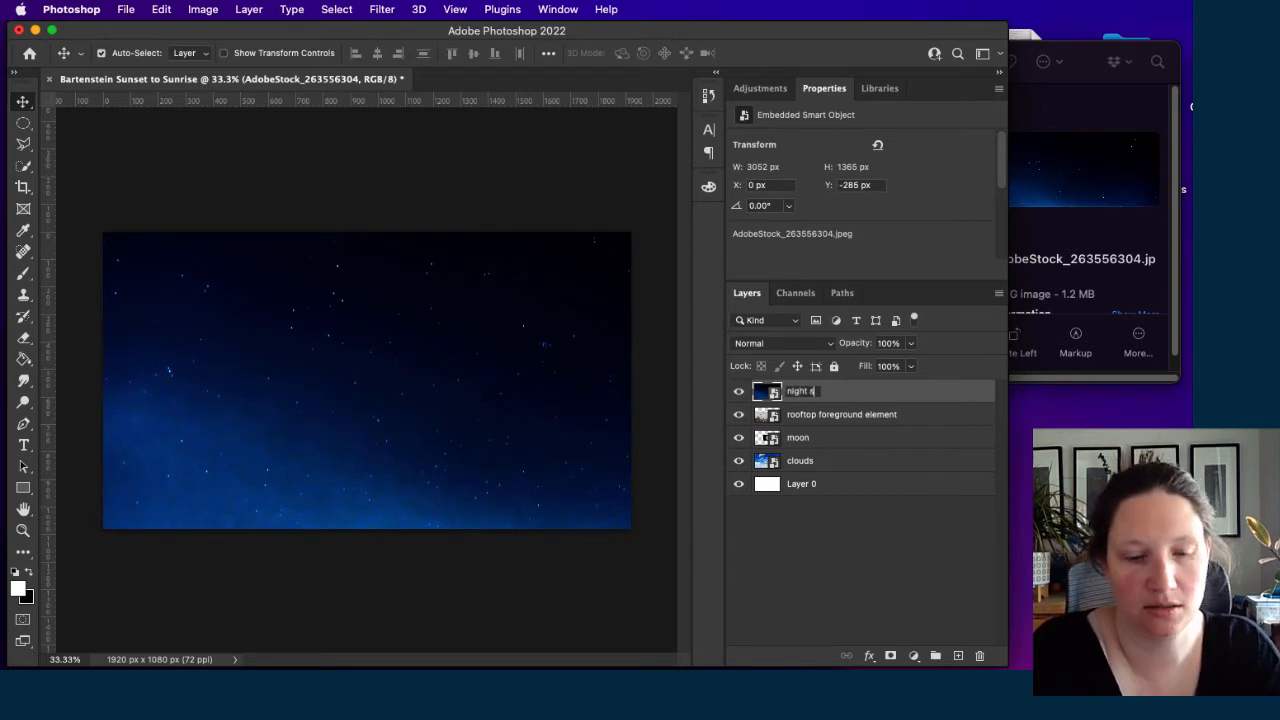
{"action": "type", "text": "ky"}
{"action": "key", "text": "Return"}
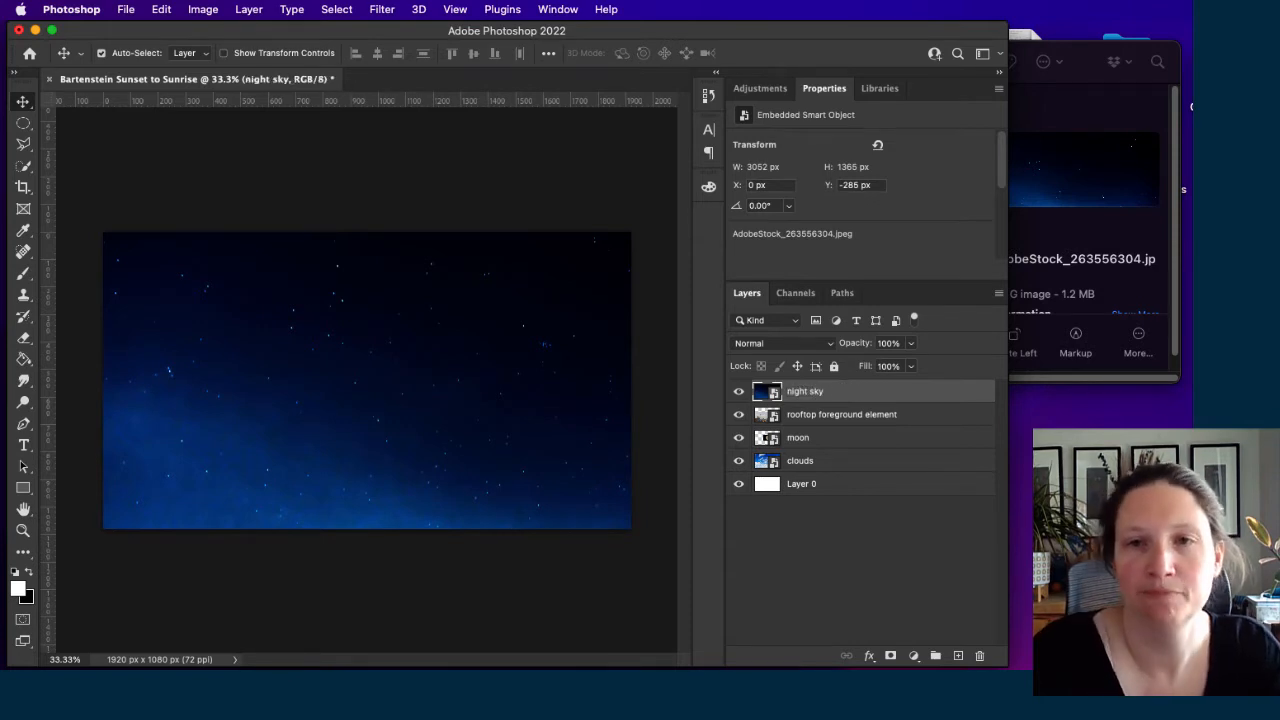
Preview the next source images in Finder and place the desert mountain panorama AdobeStock_311301110.jpeg into the Photoshop document.
{"action": "left_click", "coordinate": [1090, 243]}
{"action": "left_click", "coordinate": [890, 279]}
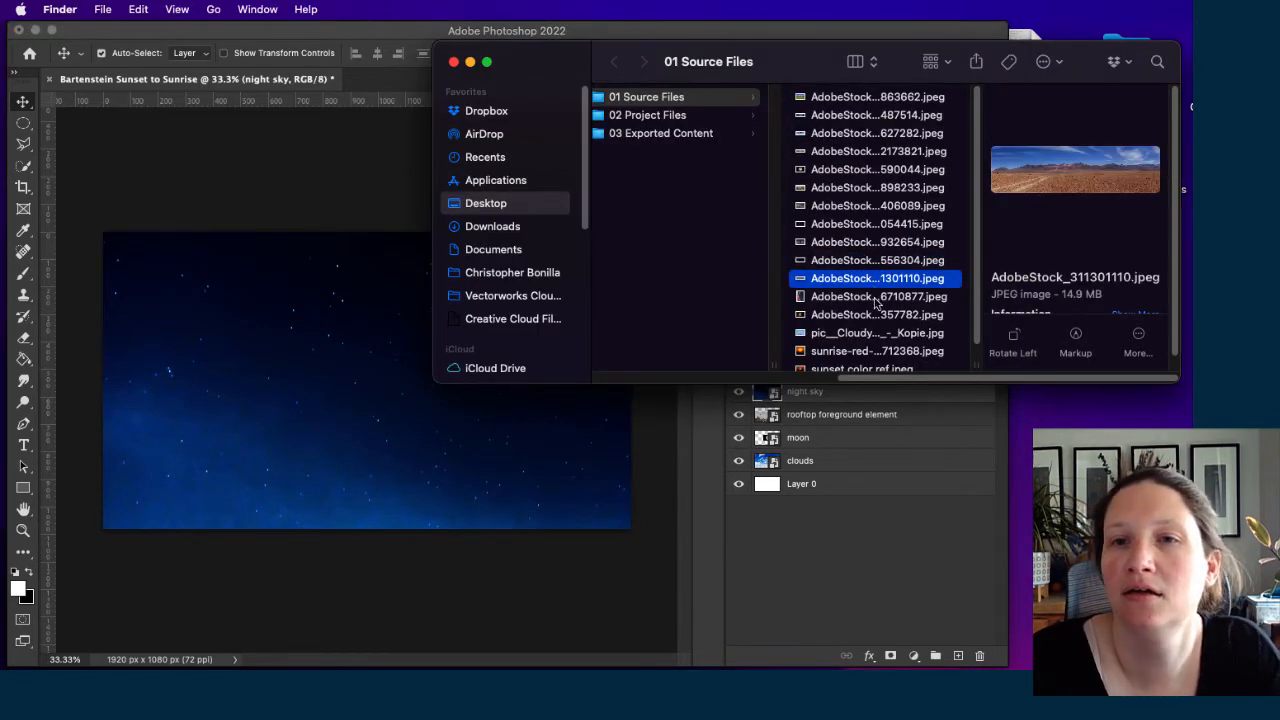
{"action": "left_click", "coordinate": [878, 297]}
{"action": "left_click", "coordinate": [876, 280]}
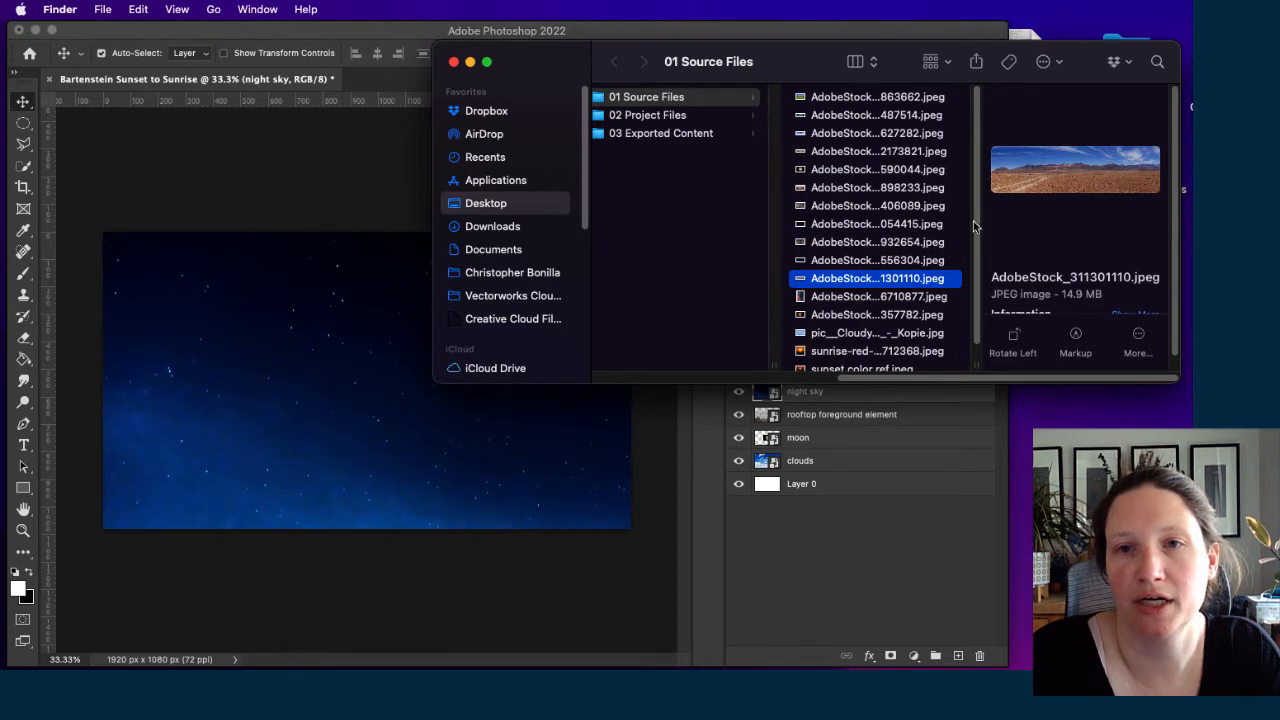
{"action": "left_click_drag", "start_coordinate": [884, 285], "coordinate": [352, 405]}
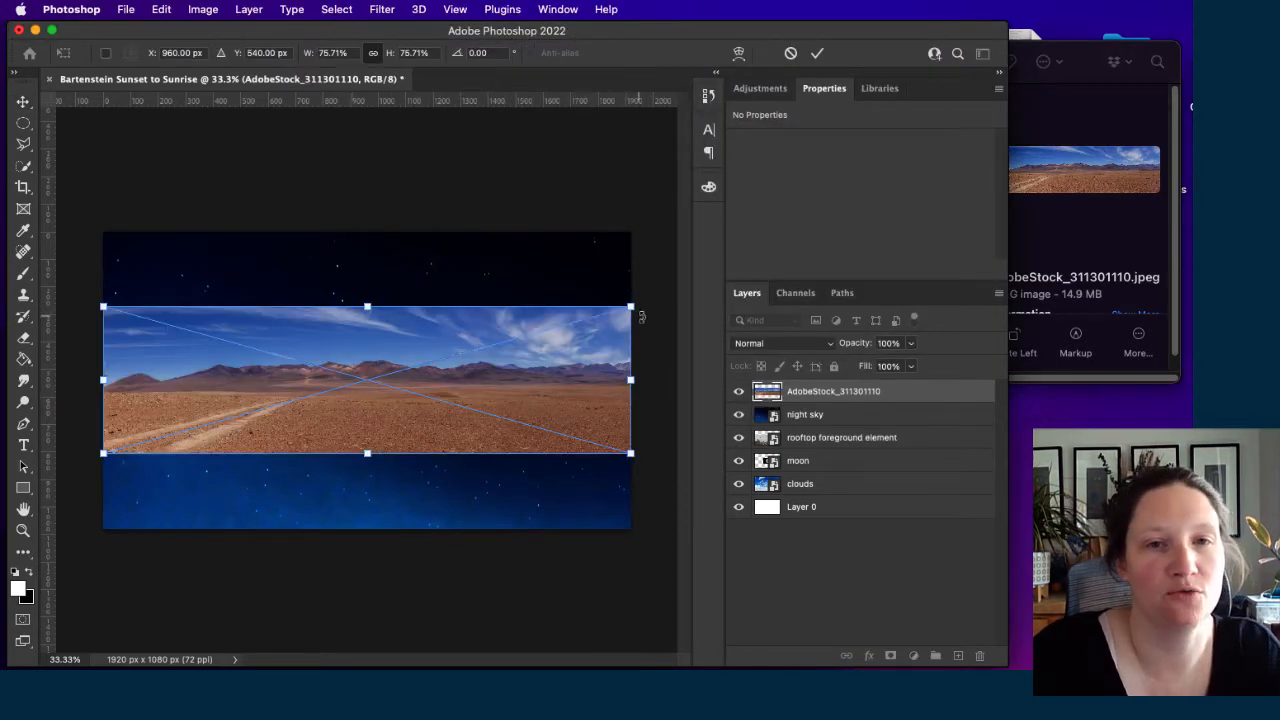
Scale the desert panorama to about 216.82%, position it at about X 433 px along the canvas's upper edge, and apply the transform.
{"action": "left_click_drag", "start_coordinate": [629, 310], "coordinate": [1150, 105]}
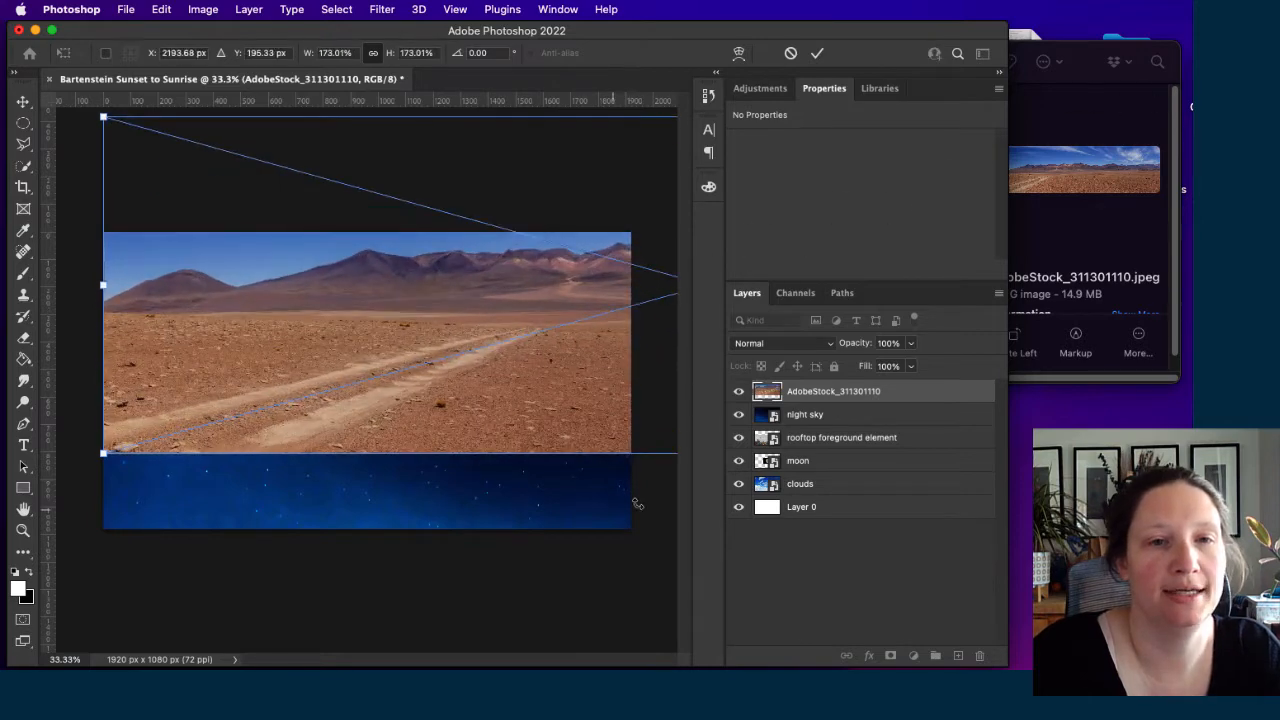
{"action": "left_click_drag", "start_coordinate": [103, 460], "coordinate": [52, 501]}
{"action": "left_click_drag", "start_coordinate": [323, 437], "coordinate": [650, 552]}
{"action": "left_click_drag", "start_coordinate": [228, 612], "coordinate": [108, 640]}
{"action": "left_click_drag", "start_coordinate": [327, 420], "coordinate": [454, 428]}
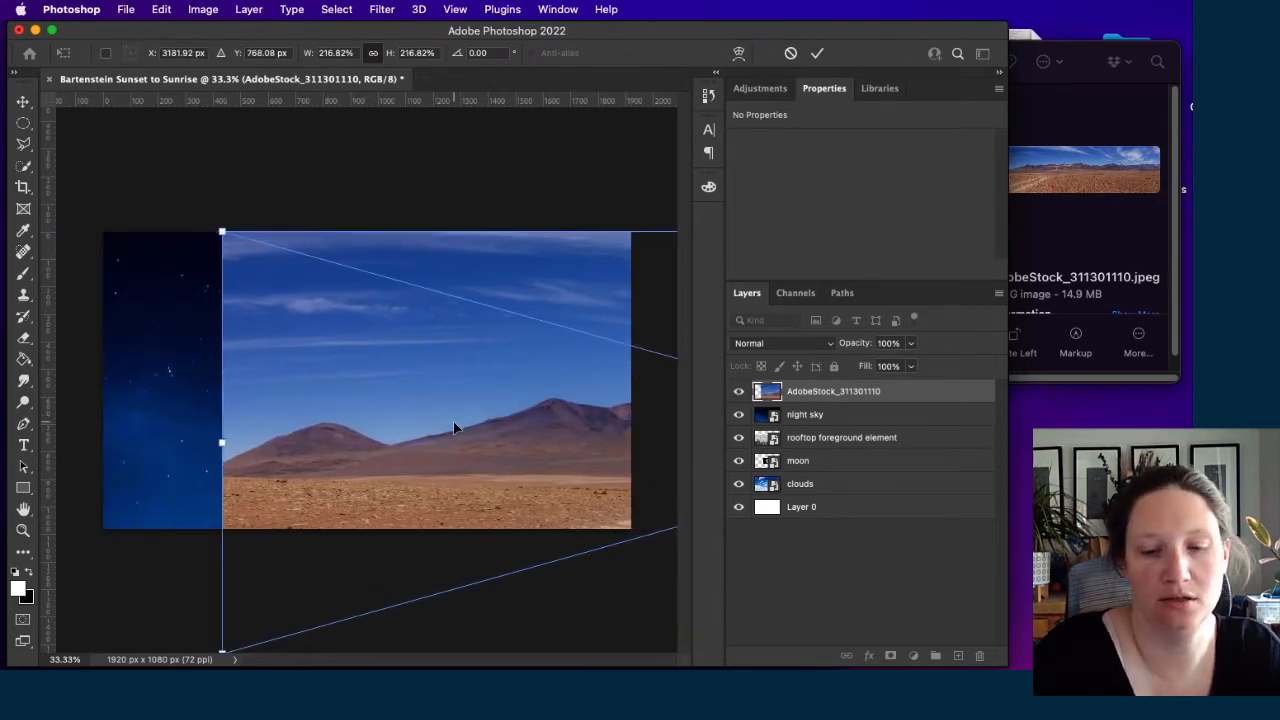
{"action": "key", "text": "Return"}
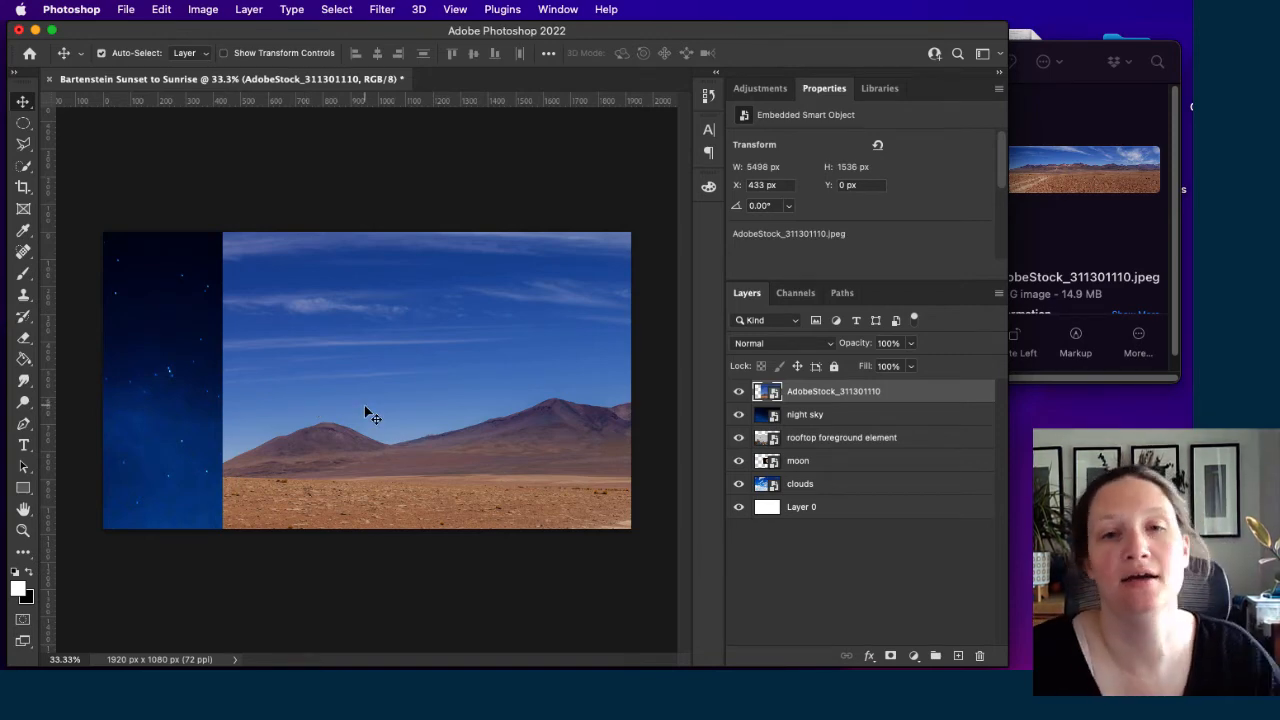
Preview AdobeStock_326710877.jpeg in Finder, return to Photoshop, and rename the desert panorama's layer to "day sky ref".
{"action": "left_click", "coordinate": [1081, 94]}
{"action": "left_click", "coordinate": [835, 297]}
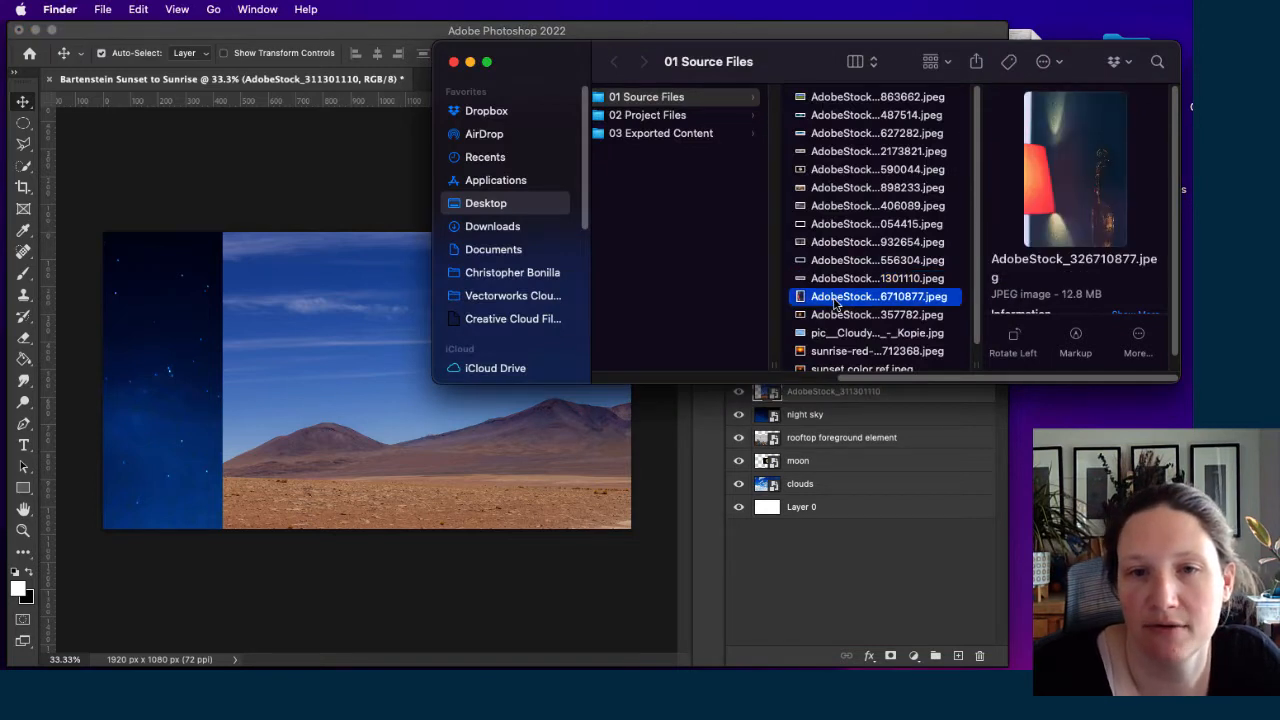
{"action": "left_click", "coordinate": [814, 557]}
{"action": "double_click", "coordinate": [813, 391]}
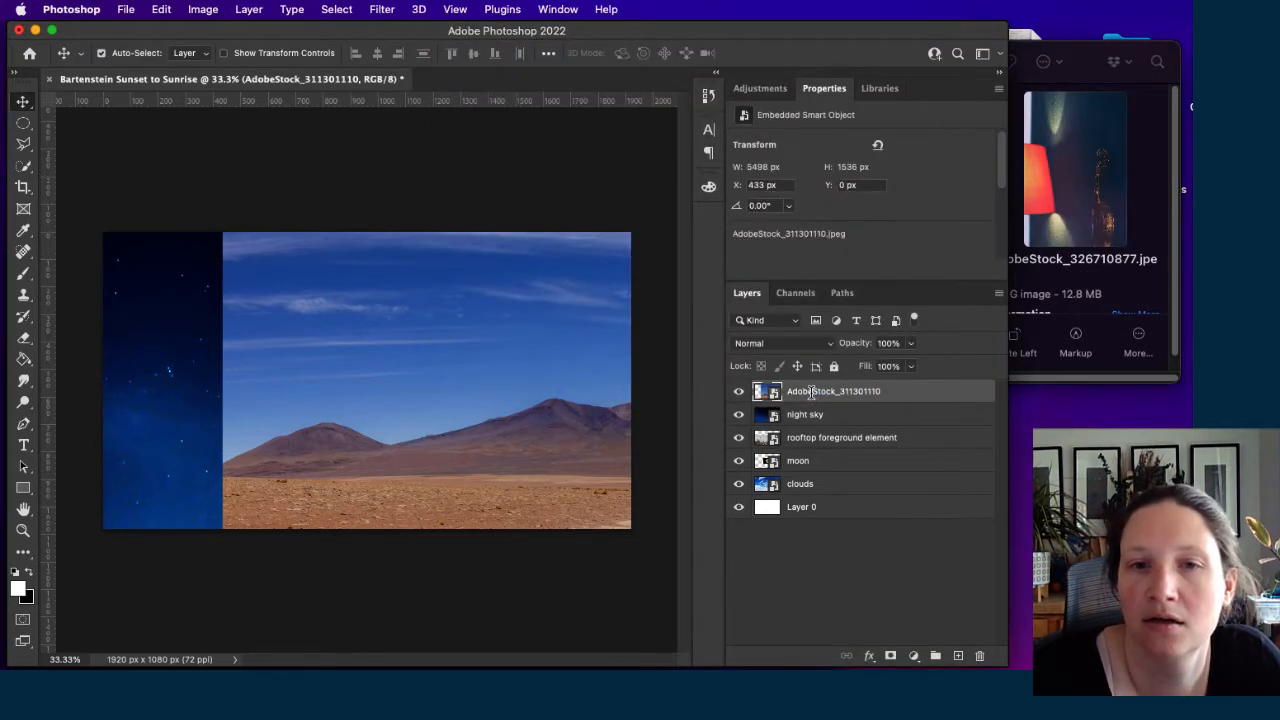
{"action": "type", "text": "day sky"}
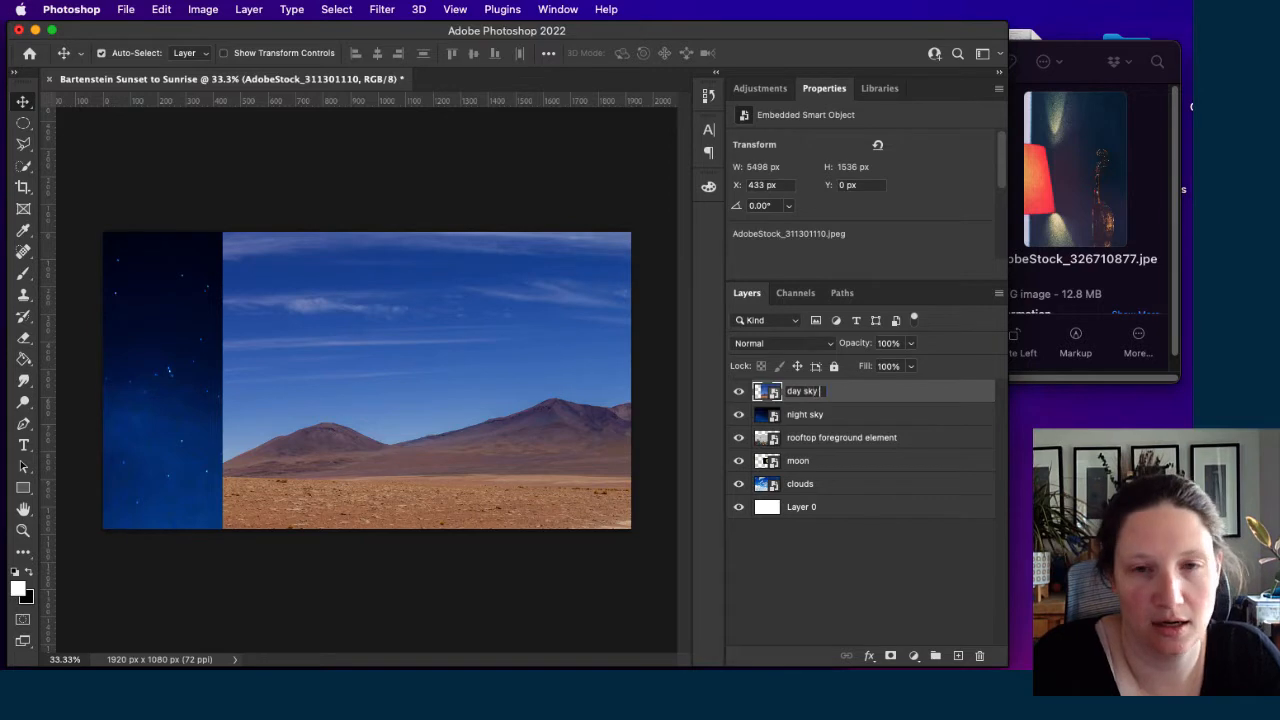
{"action": "type", "text": " ref"}
{"action": "key", "text": "Return"}
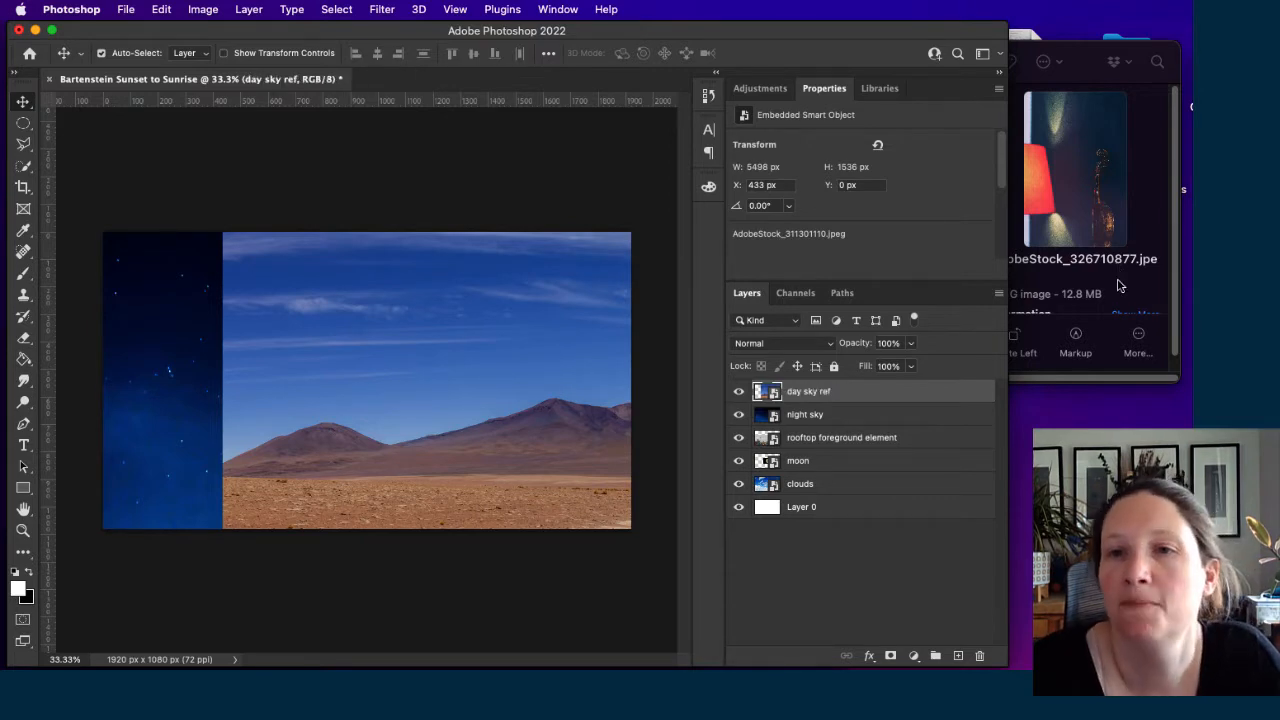
Preview the remaining source images in Finder, place sunset color ref.jpeg into the Photoshop document, and apply its default placement.
{"action": "left_click", "coordinate": [1122, 213]}
{"action": "left_click", "coordinate": [890, 315]}
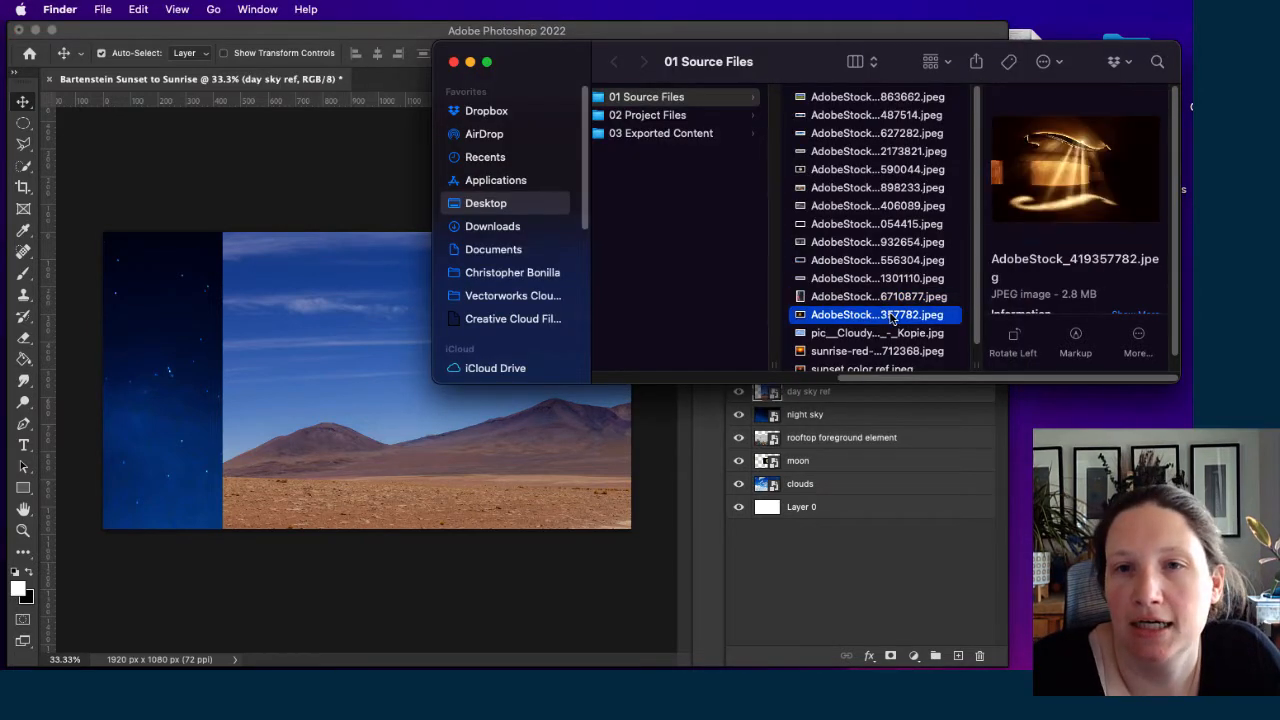
{"action": "left_click", "coordinate": [861, 336]}
{"action": "left_click", "coordinate": [857, 352]}
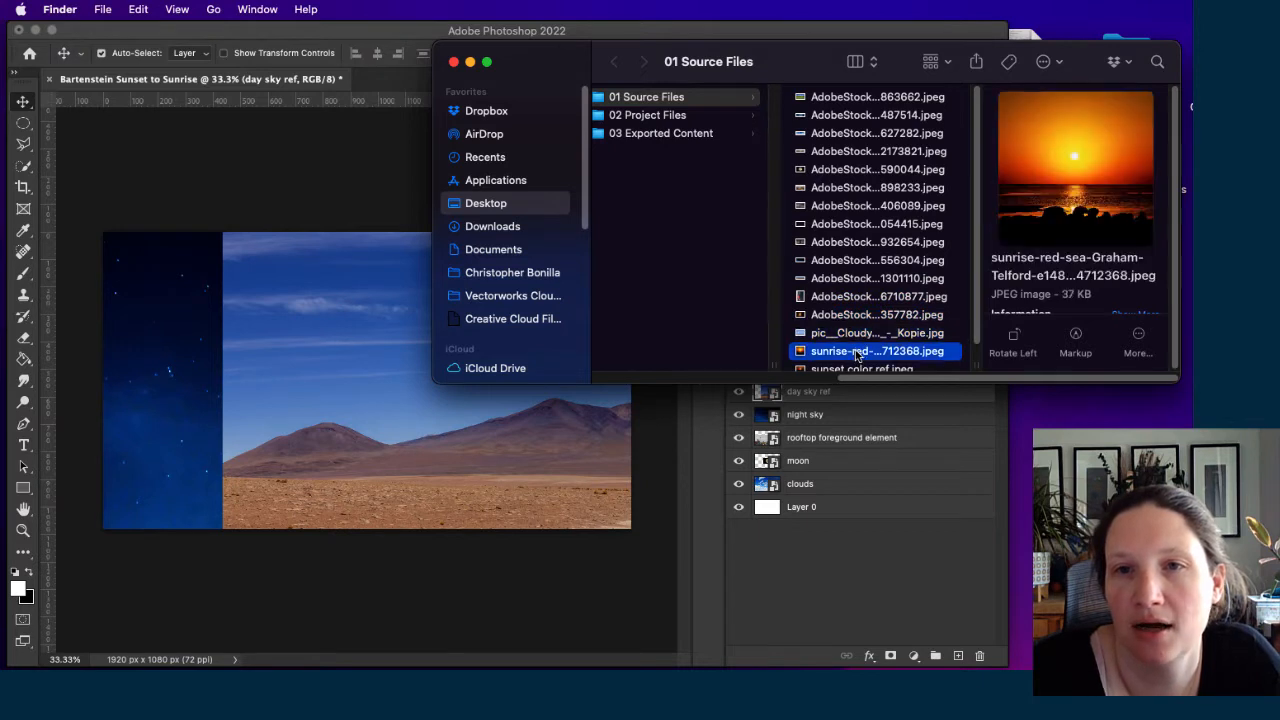
{"action": "scroll", "coordinate": [857, 352], "scroll_direction": "down", "scroll_amount": 1}
{"action": "left_click", "coordinate": [827, 358]}
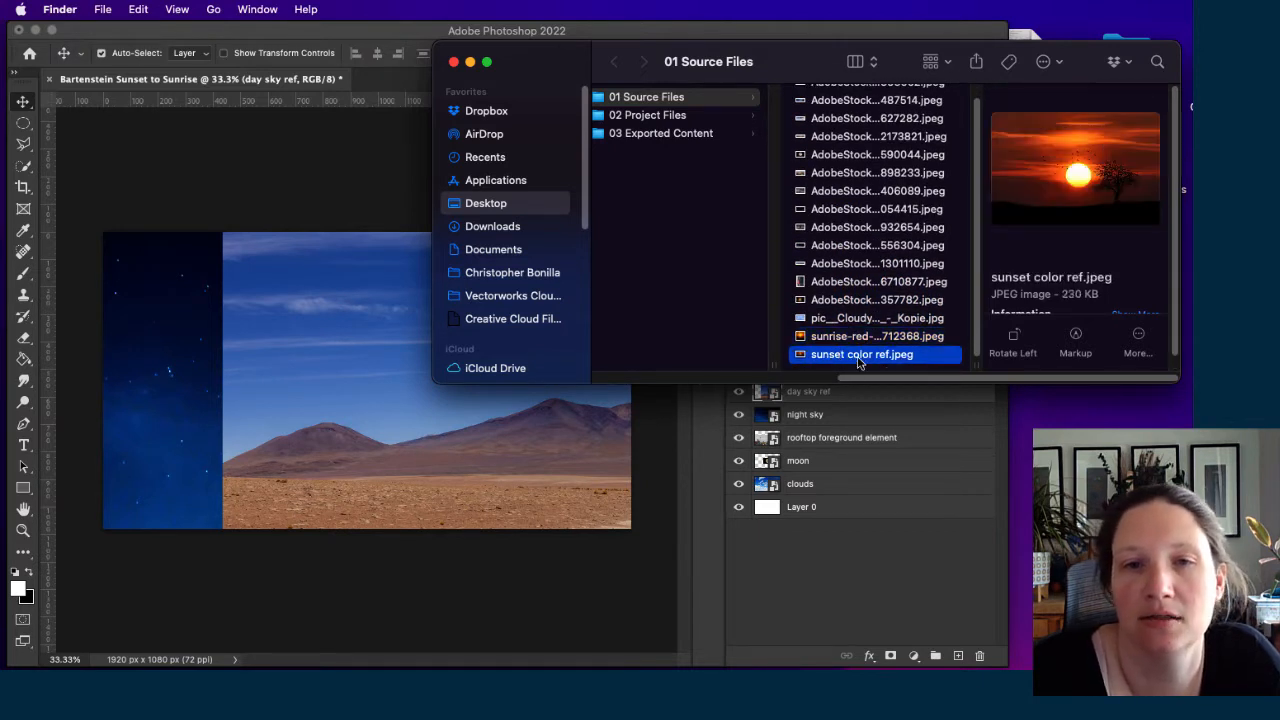
{"action": "left_click_drag", "start_coordinate": [857, 363], "coordinate": [402, 438]}
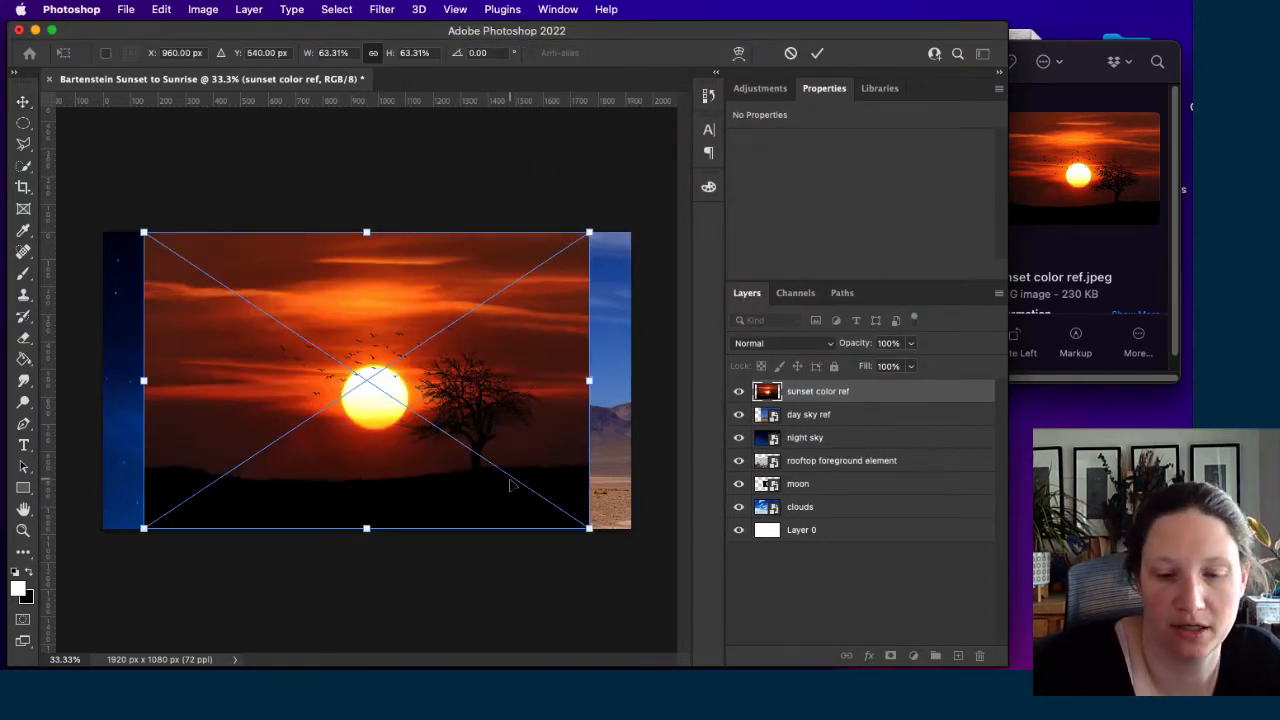
{"action": "key", "text": "Return"}
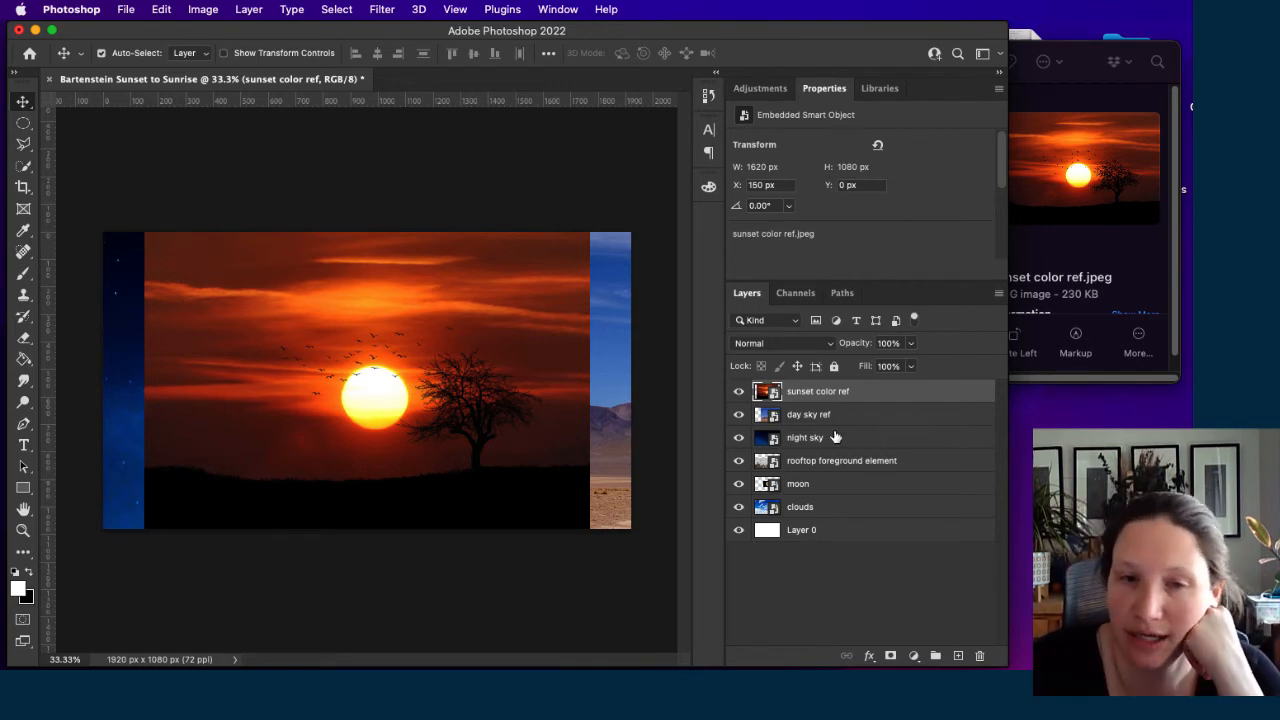
Reorder the layers from top down as rooftop foreground element, clouds, moon, sunset color ref, day sky ref and night sky above Layer 0.
{"action": "left_click_drag", "start_coordinate": [836, 438], "coordinate": [826, 392]}
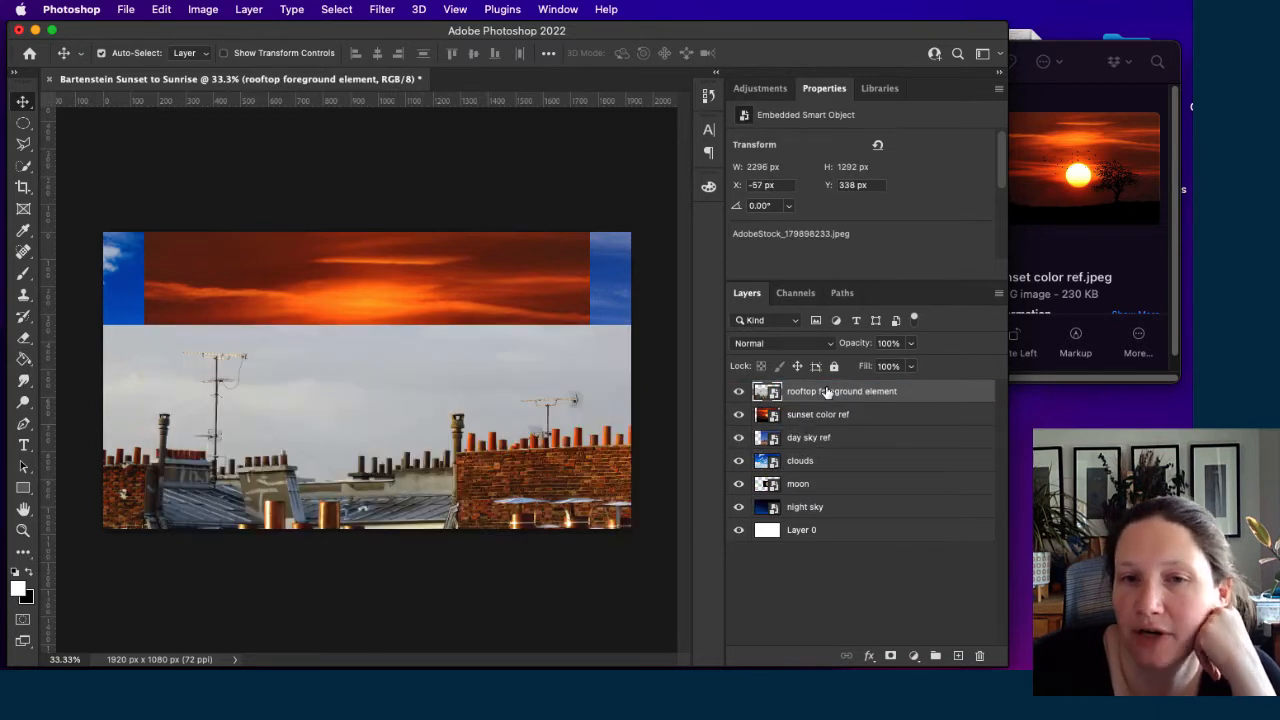
{"action": "left_click_drag", "start_coordinate": [828, 418], "coordinate": [828, 497]}
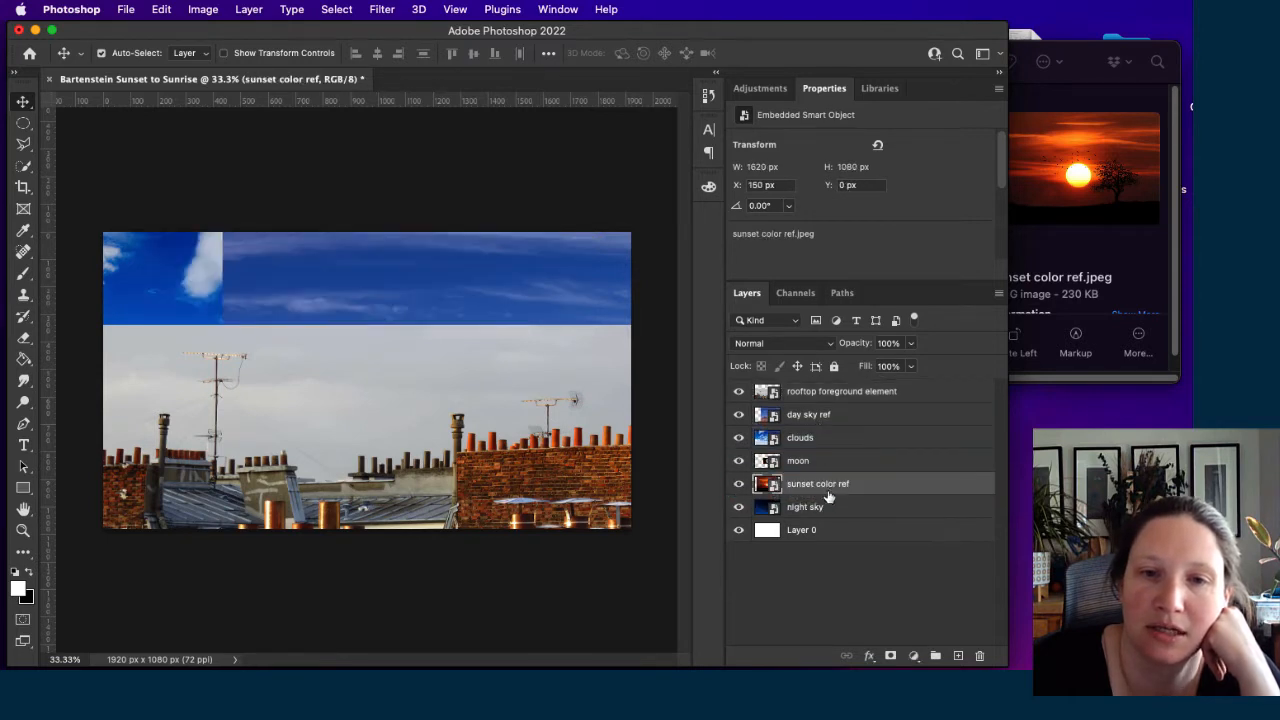
{"action": "left_click_drag", "start_coordinate": [824, 419], "coordinate": [833, 485]}
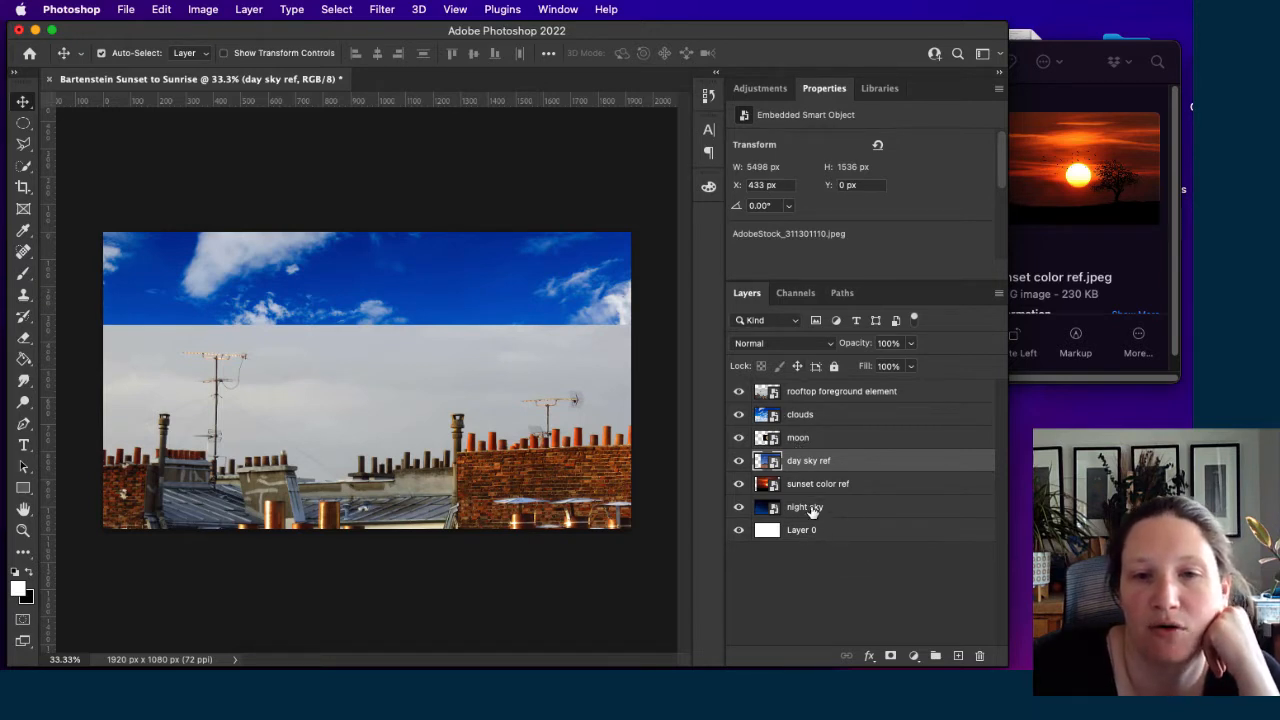
{"action": "left_click_drag", "start_coordinate": [808, 489], "coordinate": [808, 462]}
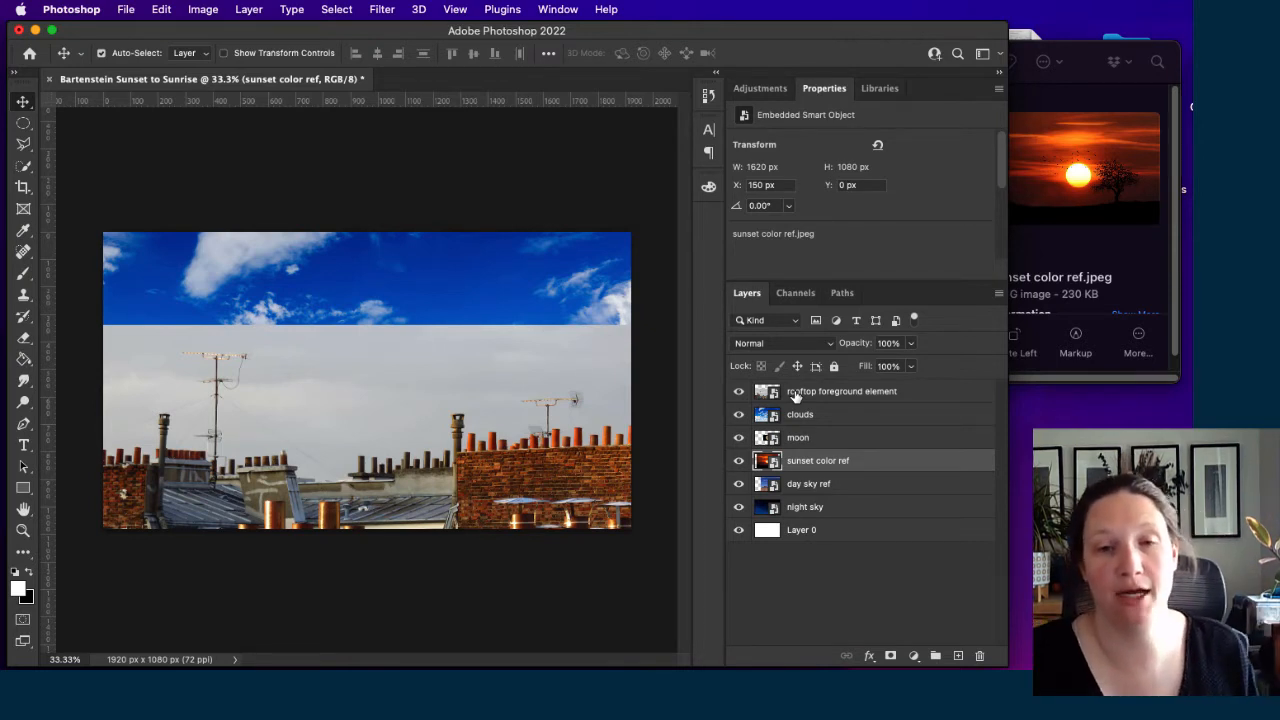
Create a layer group below Layer 0 and name it "reference files".
{"action": "left_click", "coordinate": [935, 657]}
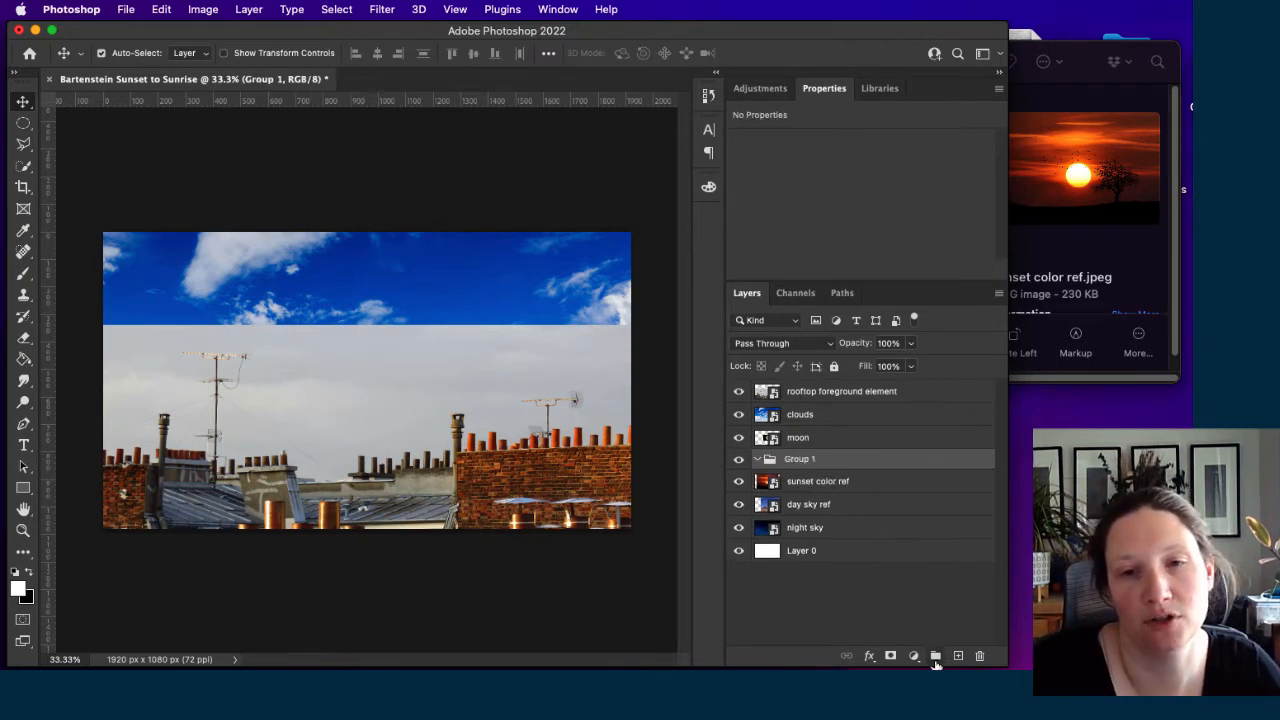
{"action": "left_click_drag", "start_coordinate": [800, 458], "coordinate": [810, 613]}
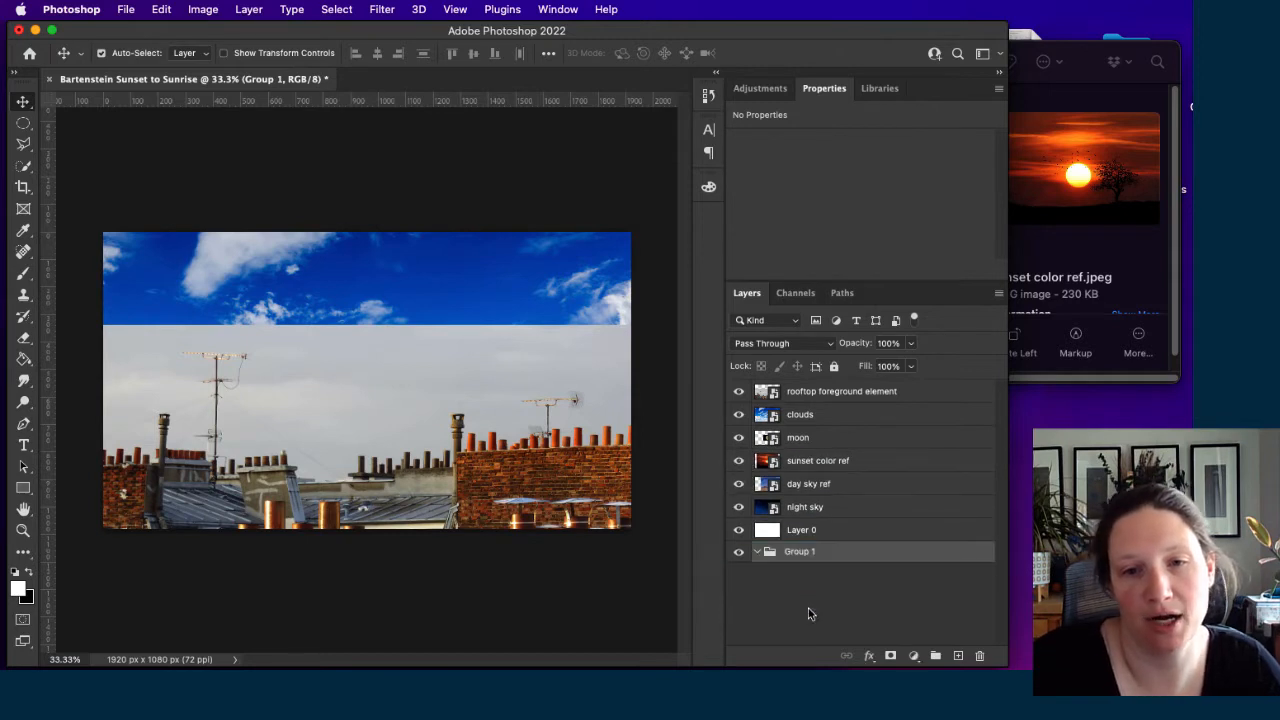
{"action": "double_click", "coordinate": [802, 552]}
{"action": "type", "text": "refe"}
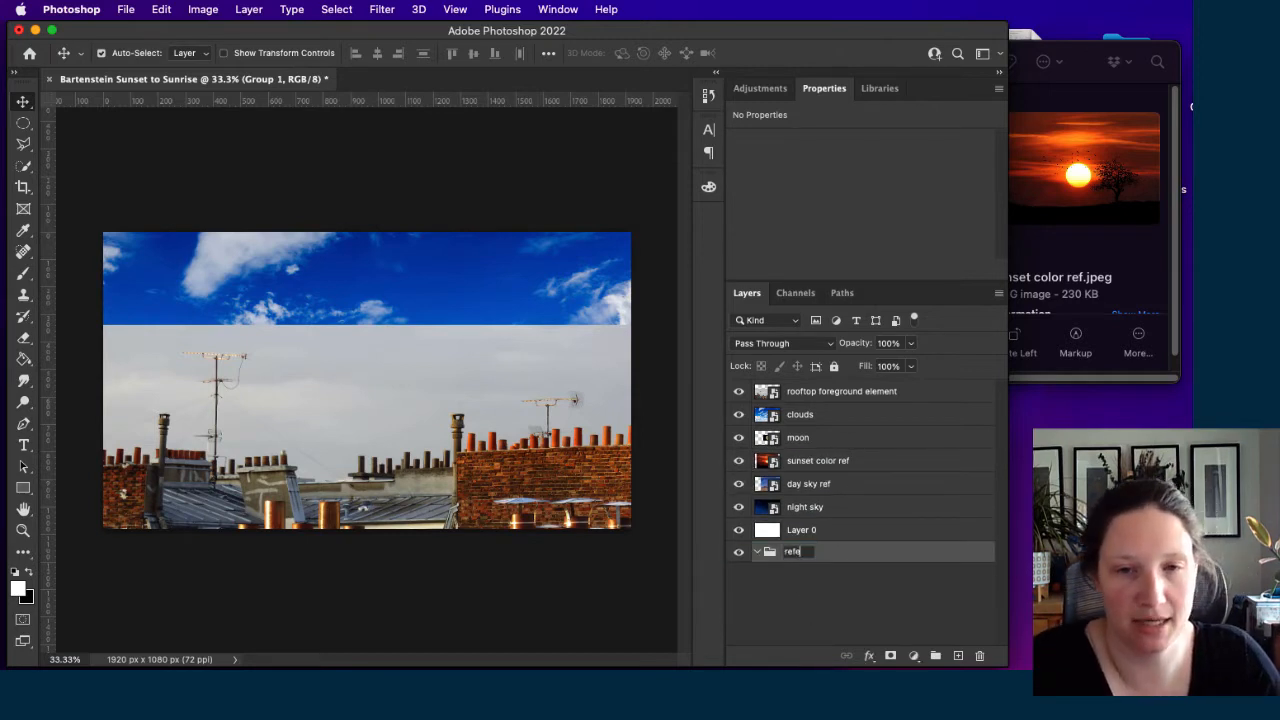
{"action": "type", "text": "rence f"}
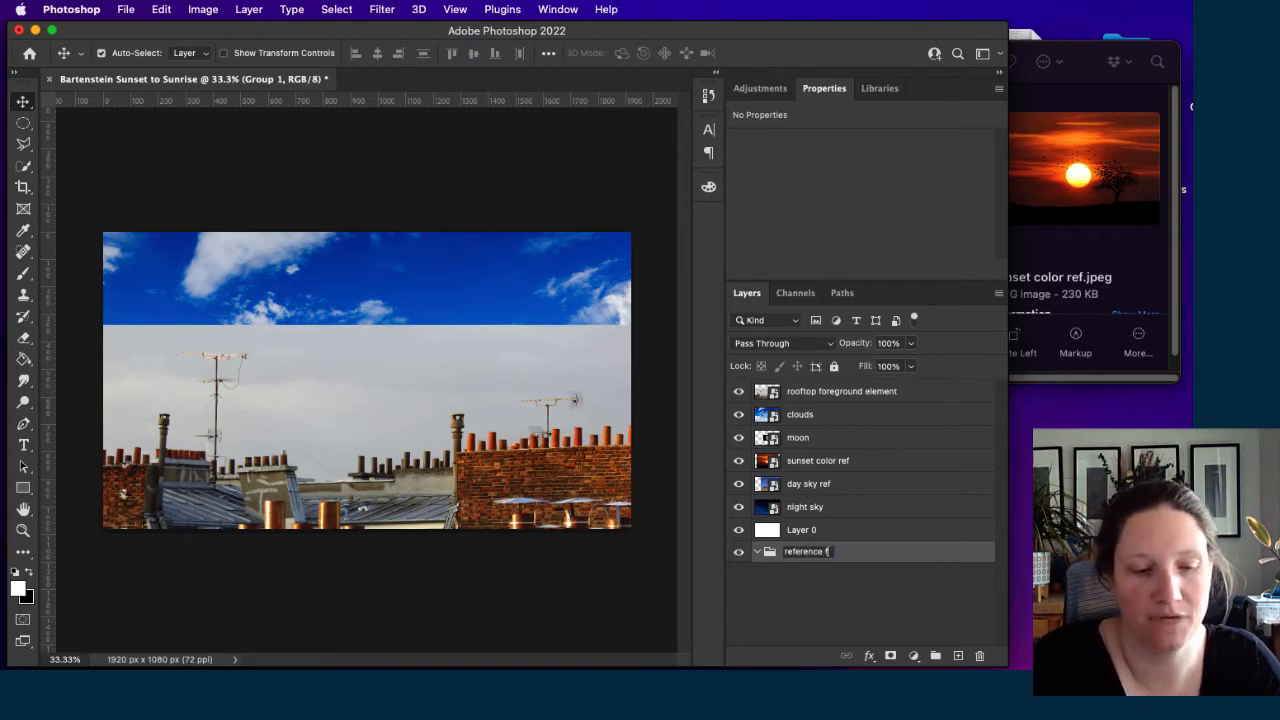
{"action": "type", "text": "iles"}
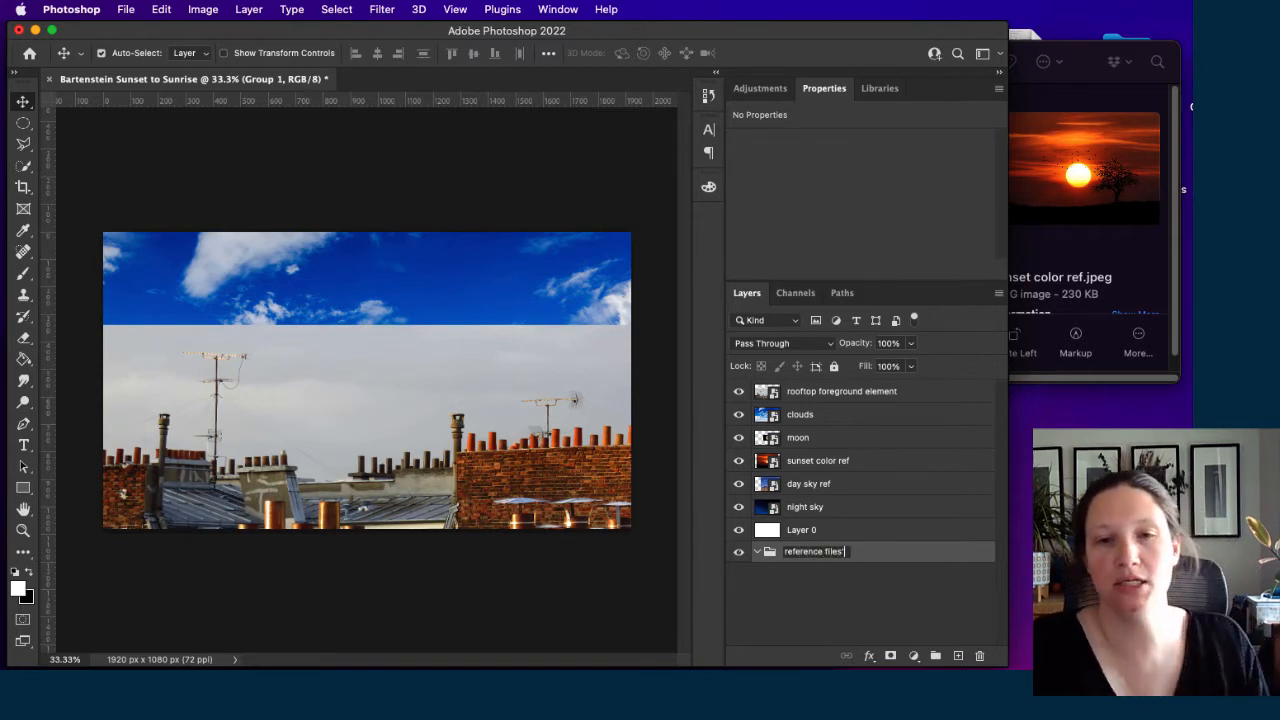
{"action": "key", "text": "Return"}
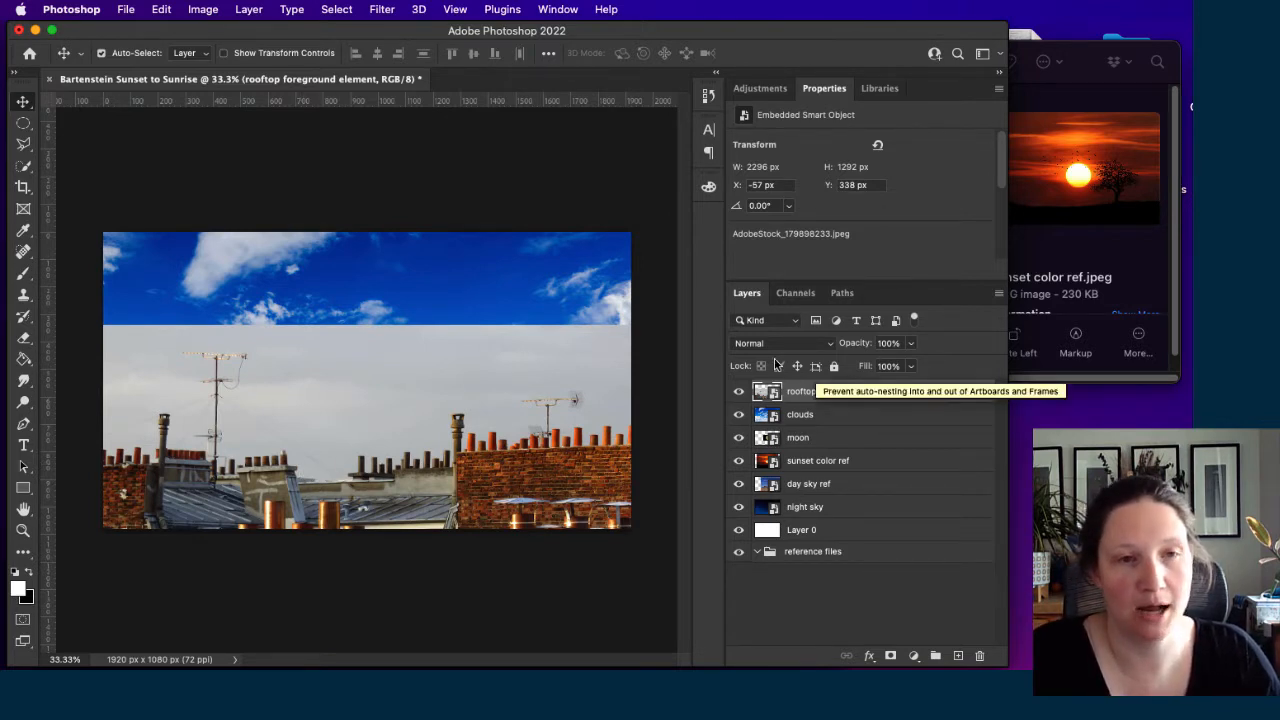
Copy the canvas-sized area of the rooftop foreground element into a new layer and move the original into the reference files group.
{"action": "key", "text": "super+a"}
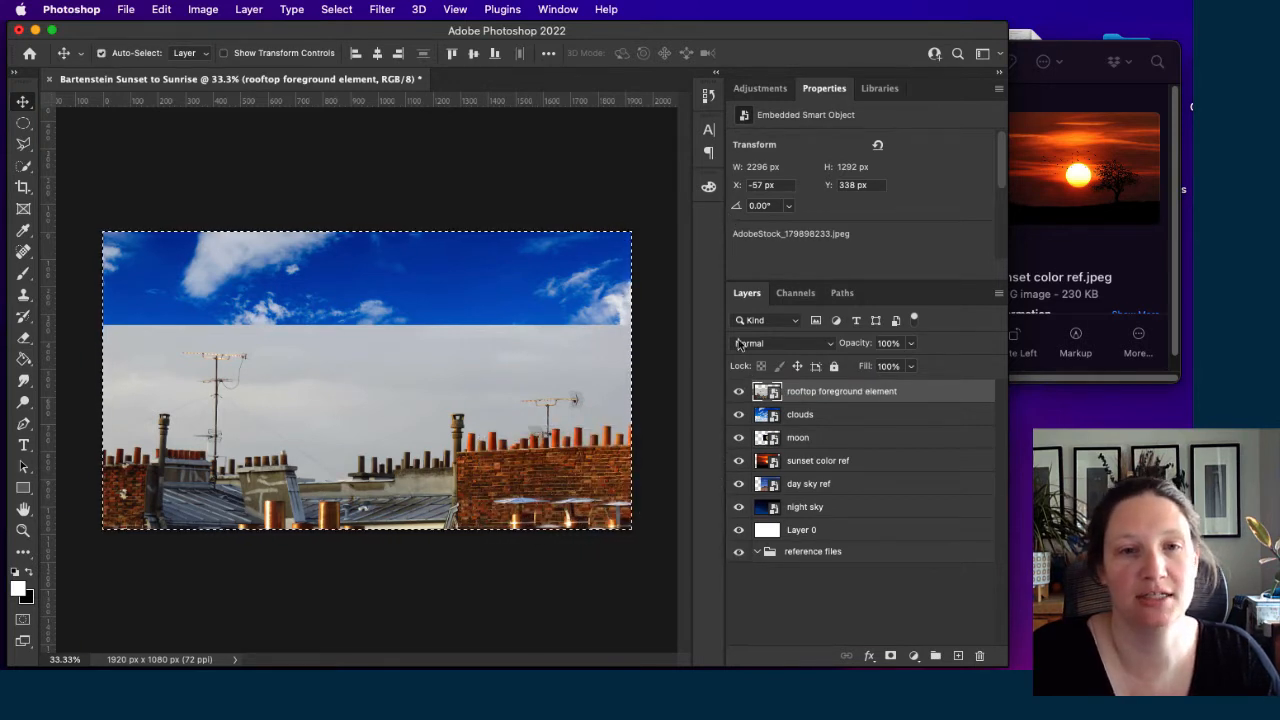
{"action": "mouse_move", "coordinate": [537, 486]}
{"action": "left_mouse_down"}
{"action": "mouse_move", "coordinate": [441, 486]}
{"action": "mouse_move", "coordinate": [470, 484]}
{"action": "mouse_move", "coordinate": [491, 433]}
{"action": "mouse_move", "coordinate": [491, 489]}
{"action": "mouse_move", "coordinate": [519, 495]}
{"action": "mouse_move", "coordinate": [528, 477]}
{"action": "mouse_move", "coordinate": [546, 490]}
{"action": "left_mouse_up"}
{"action": "left_click_drag", "start_coordinate": [551, 491], "coordinate": [550, 490]}
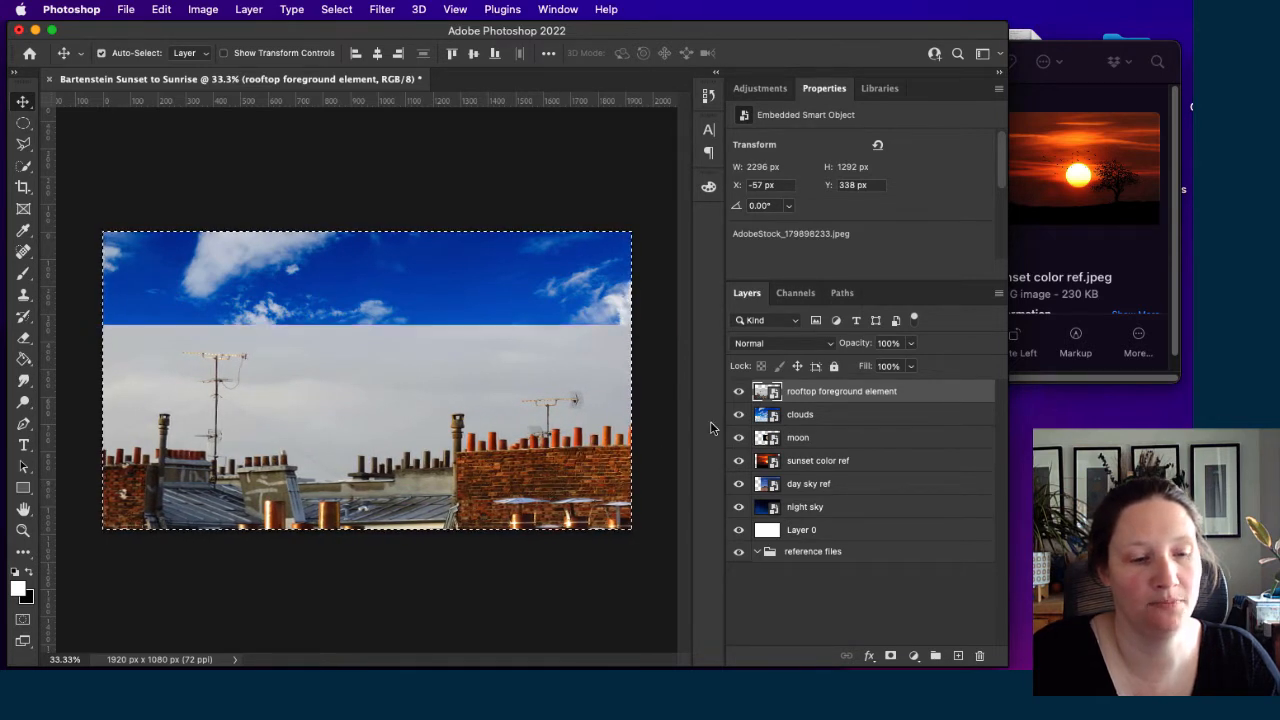
{"action": "key", "text": "super+a"}
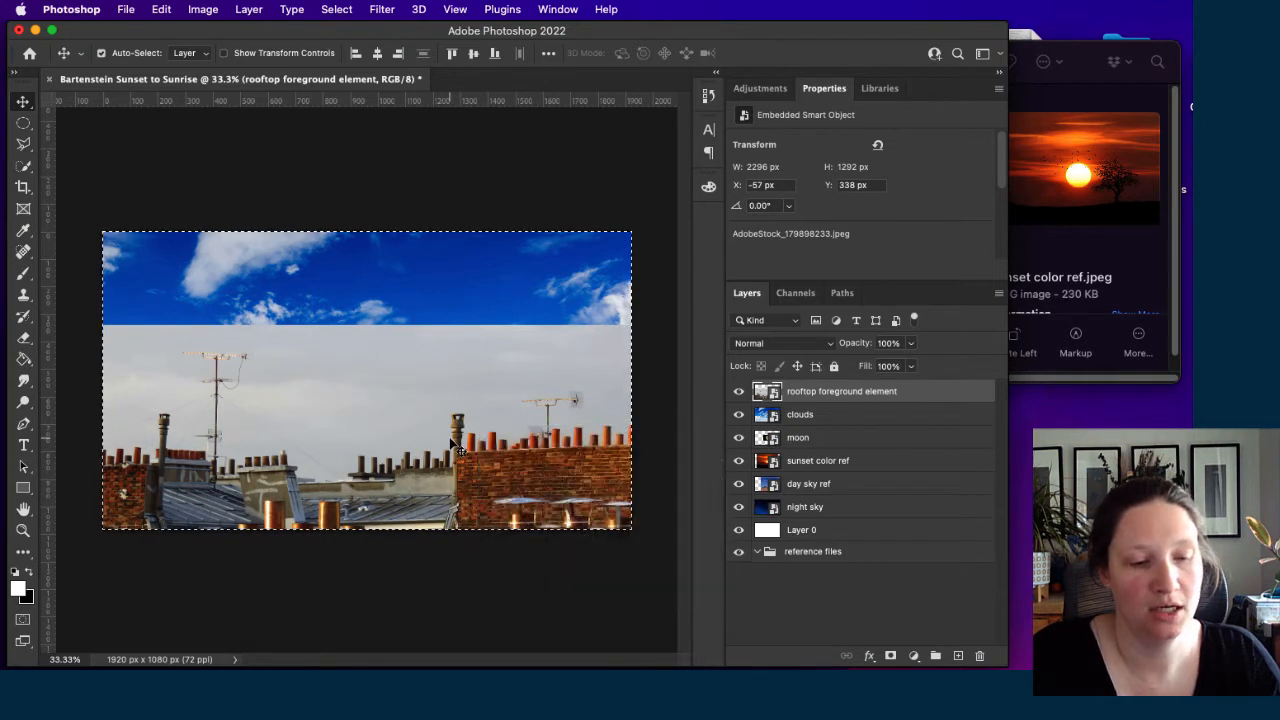
{"action": "key", "text": "super+c"}
{"action": "key", "text": "super+v"}
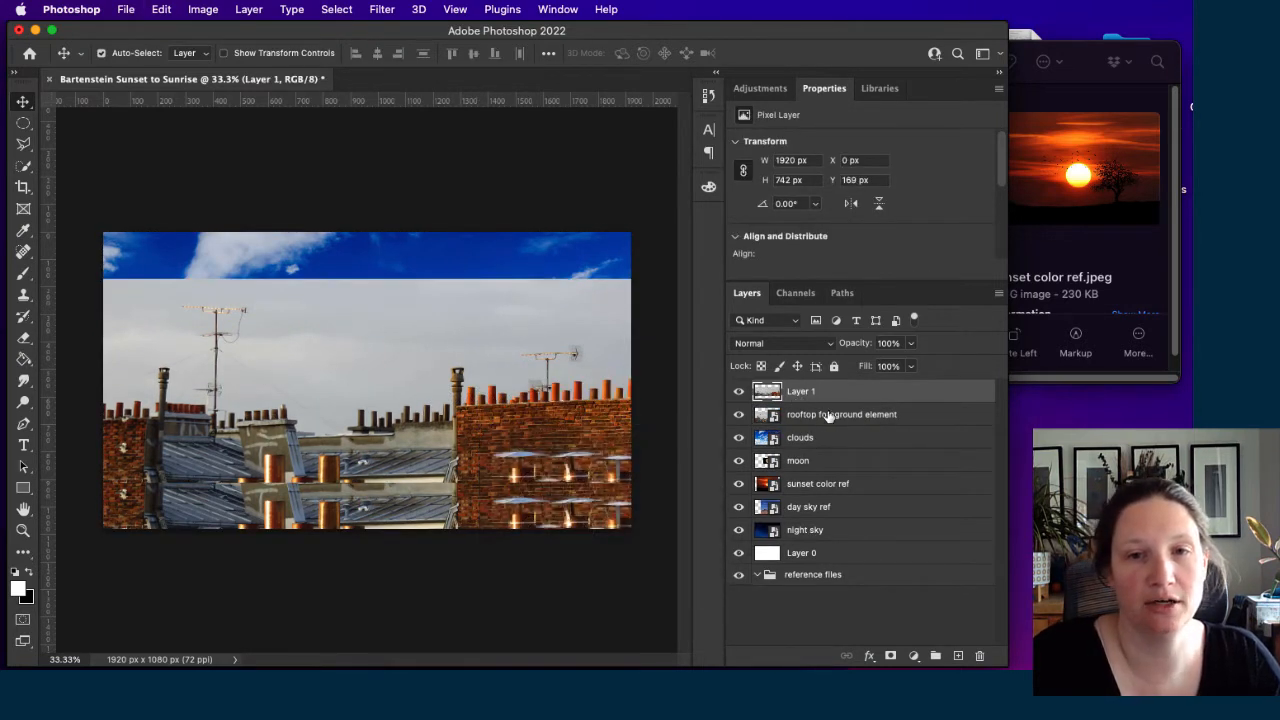
{"action": "left_click_drag", "start_coordinate": [828, 418], "coordinate": [822, 580]}
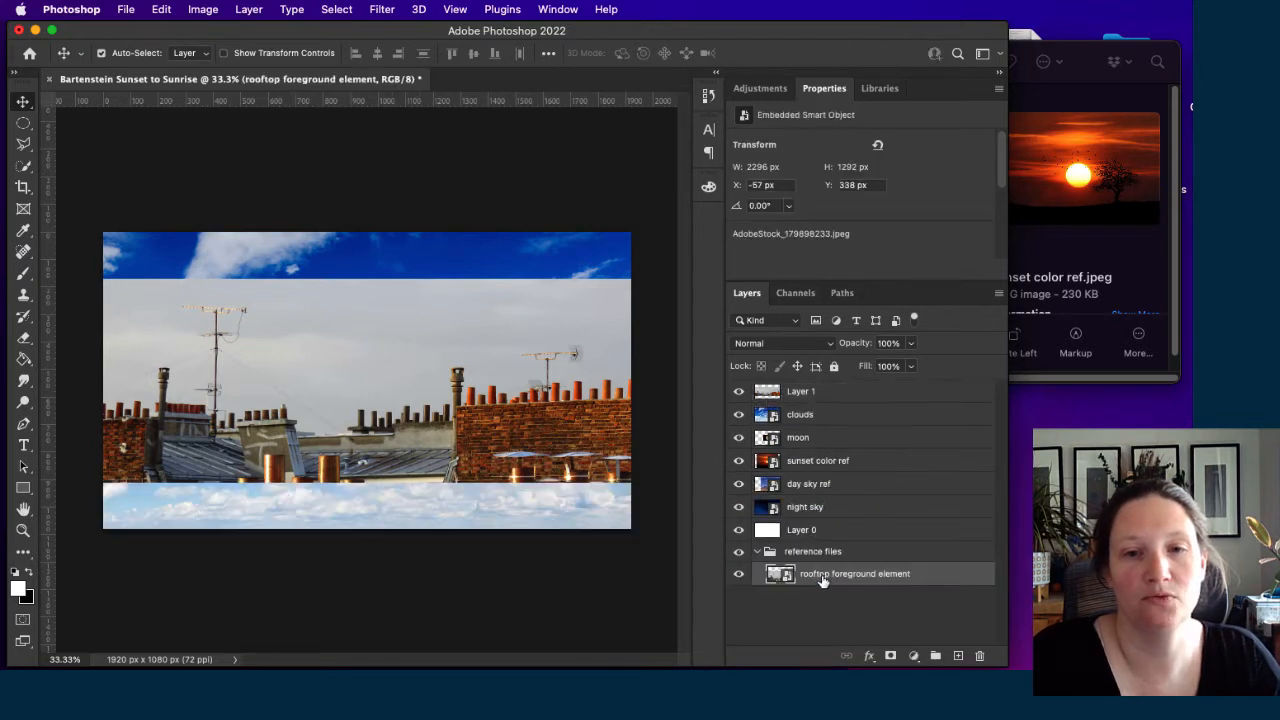
Rename the pasted layer "rooftop" and move it down to Y 338 px, flush with the canvas's lower edge.
{"action": "double_click", "coordinate": [800, 391]}
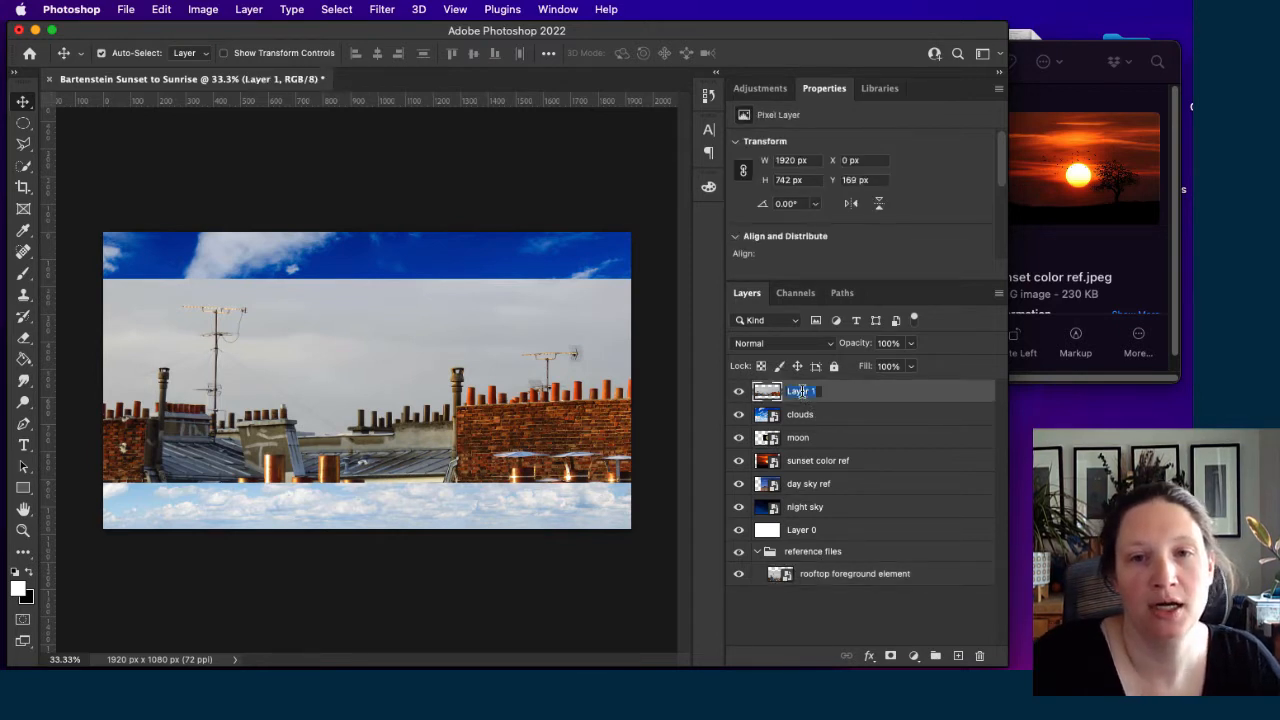
{"action": "type", "text": "rooftop"}
{"action": "key", "text": "Return"}
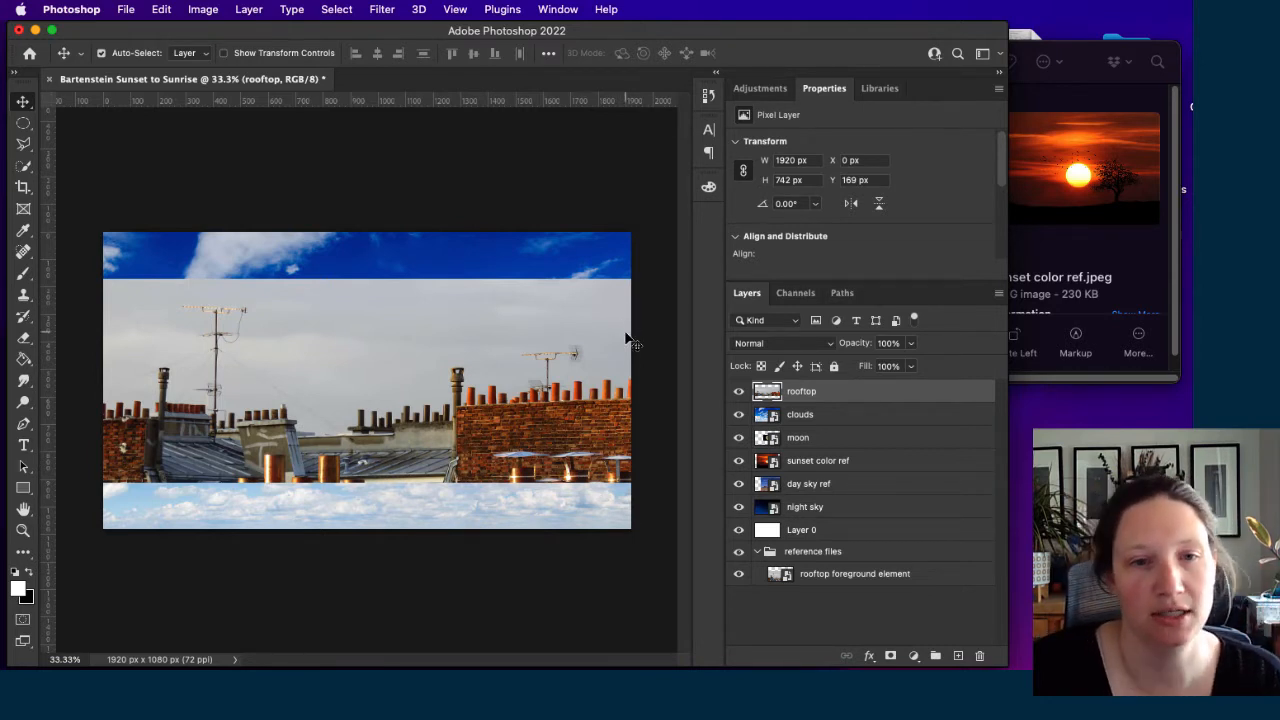
{"action": "left_click_drag", "start_coordinate": [557, 436], "coordinate": [556, 473]}
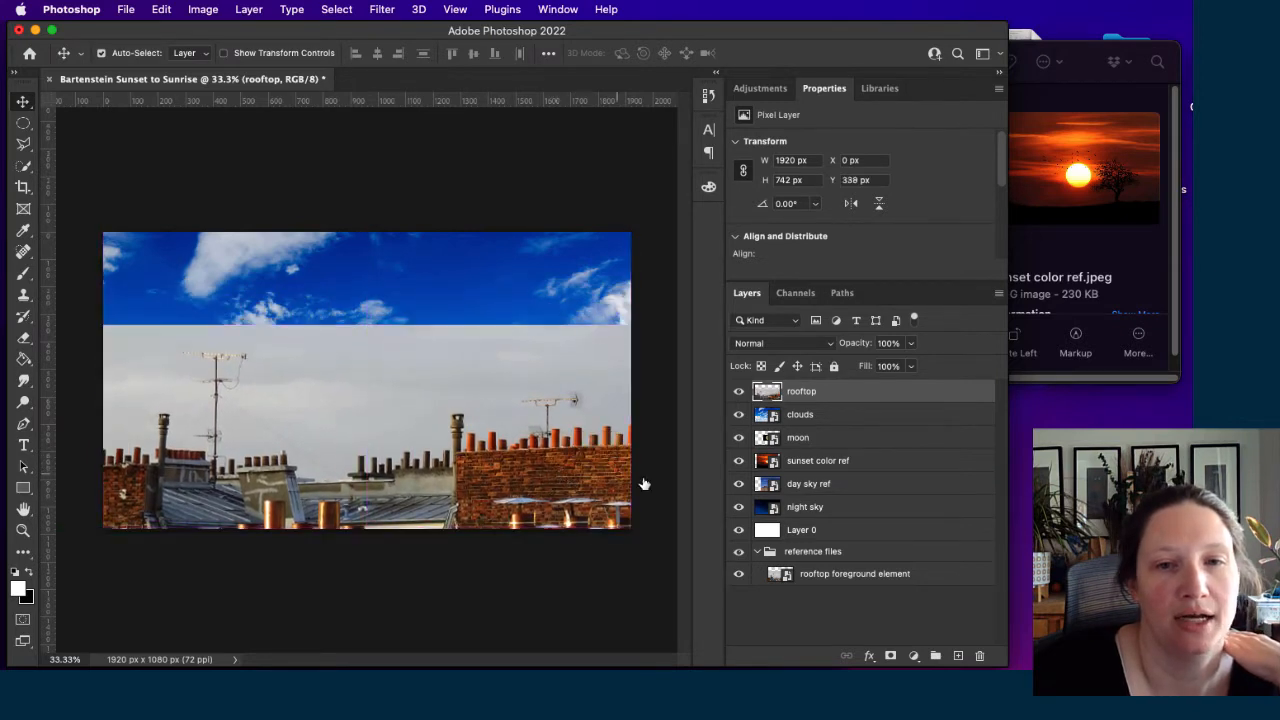
Hide the layers from clouds through night sky and fill Layer 0 with black using the Paint Bucket.
{"action": "left_click_drag", "start_coordinate": [738, 415], "coordinate": [746, 508]}
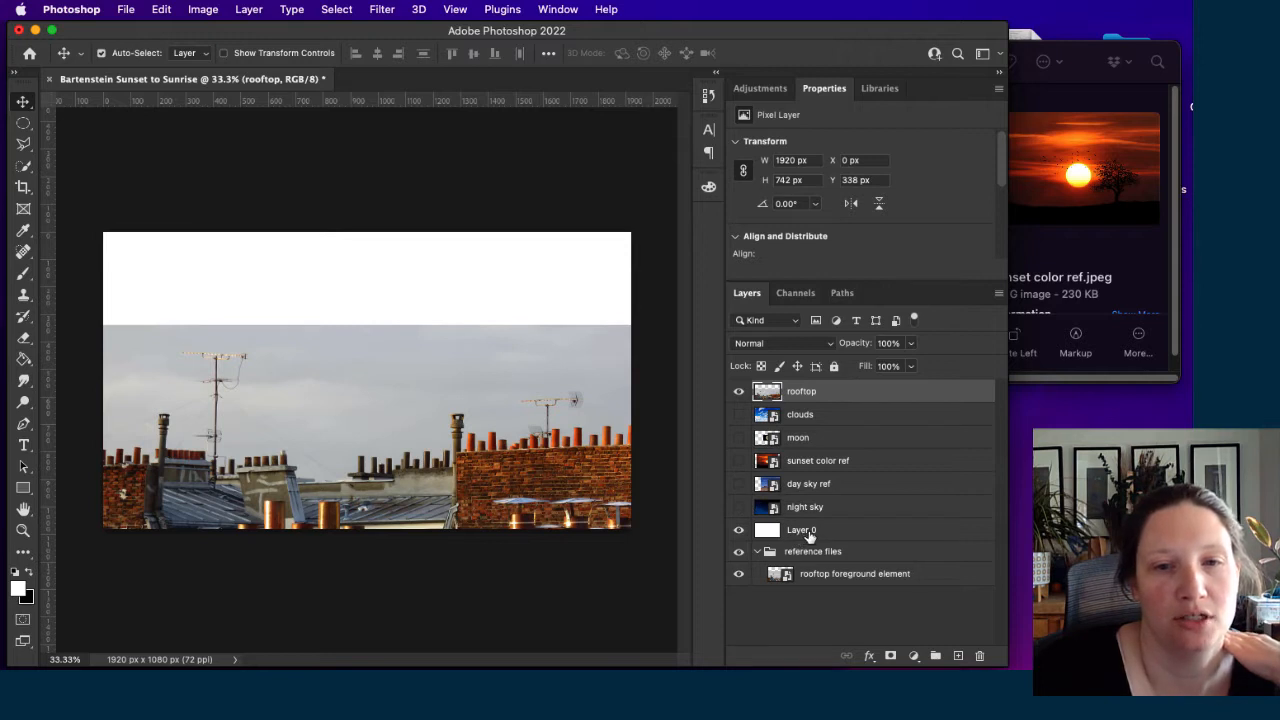
{"action": "left_click", "coordinate": [809, 535]}
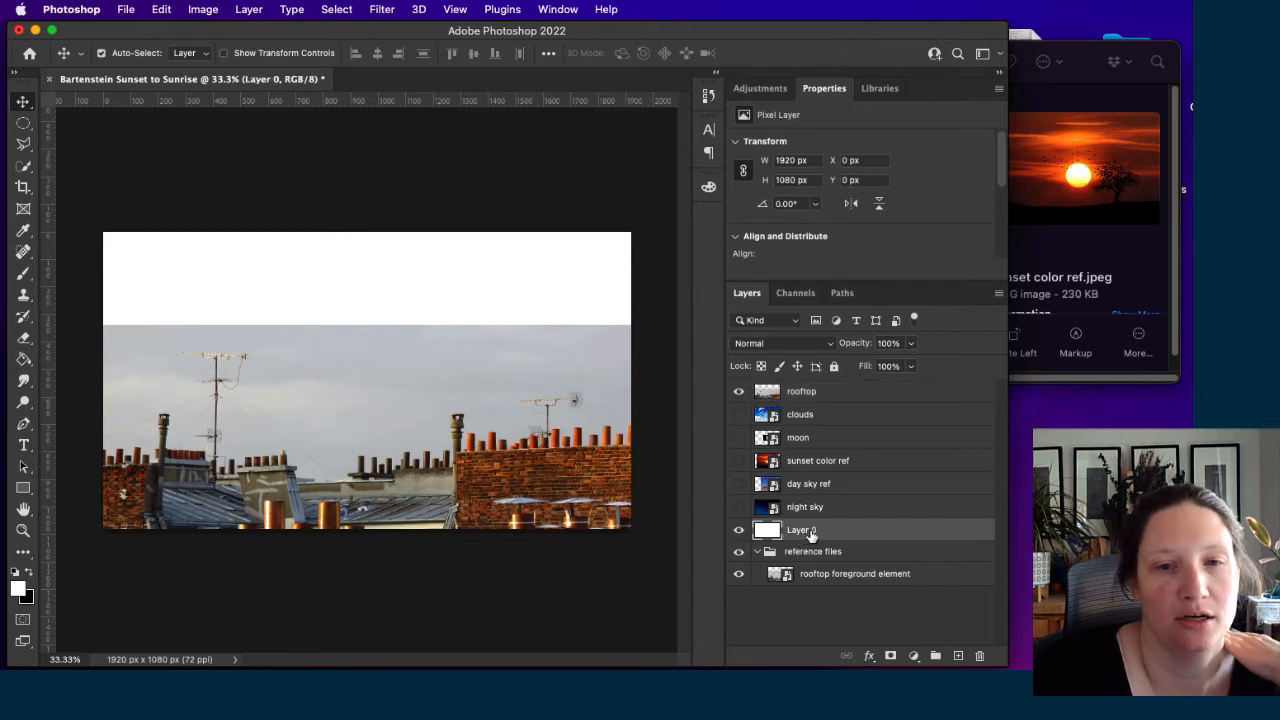
{"action": "left_click", "coordinate": [29, 575]}
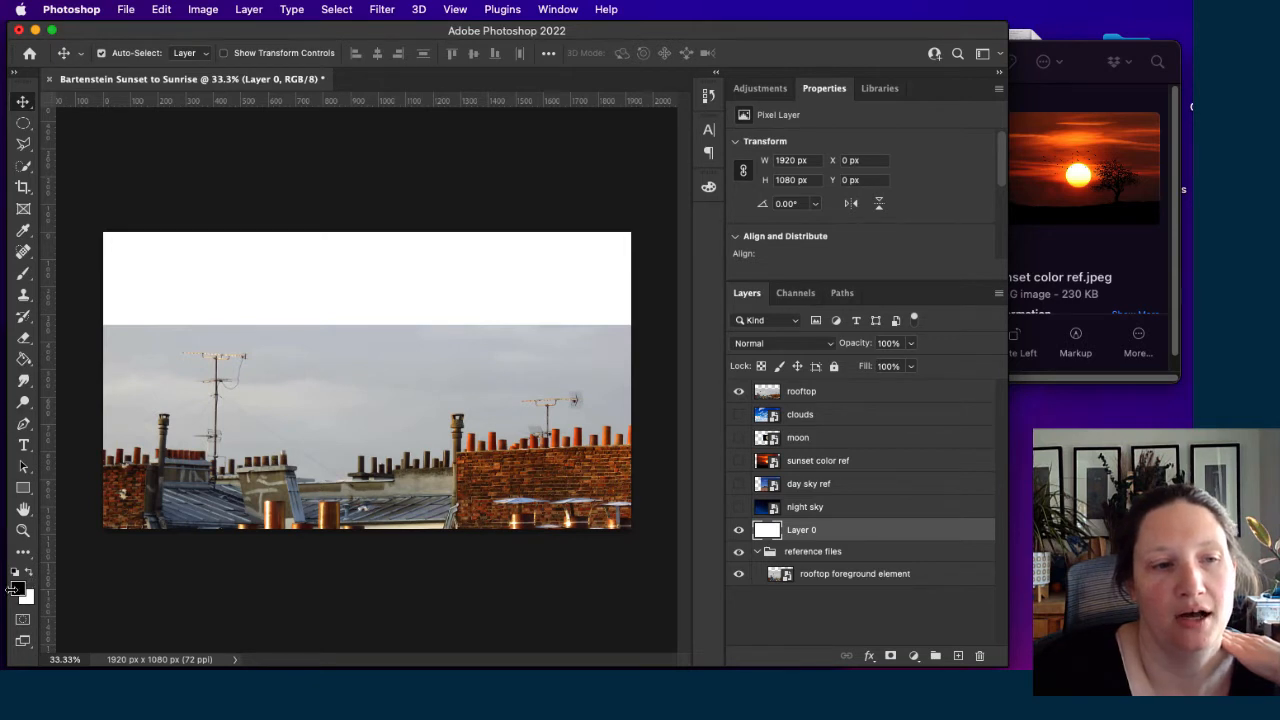
{"action": "left_click", "coordinate": [26, 362]}
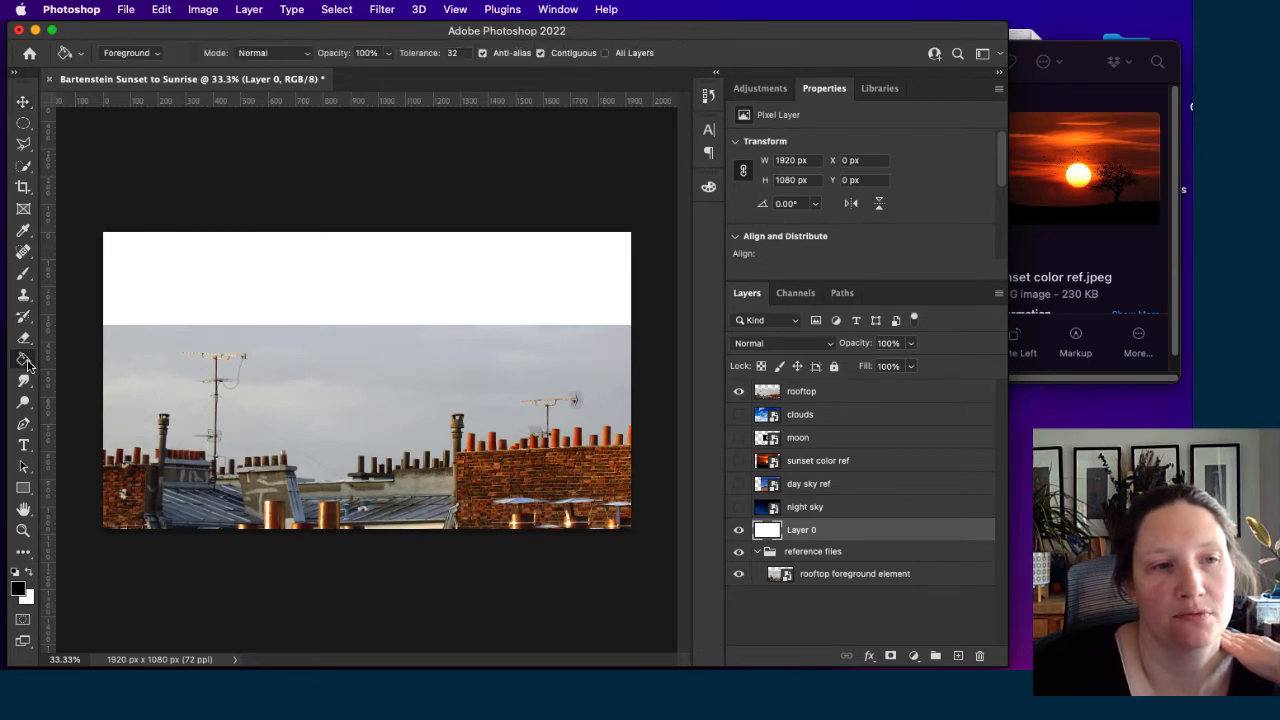
{"action": "left_click", "coordinate": [347, 265]}
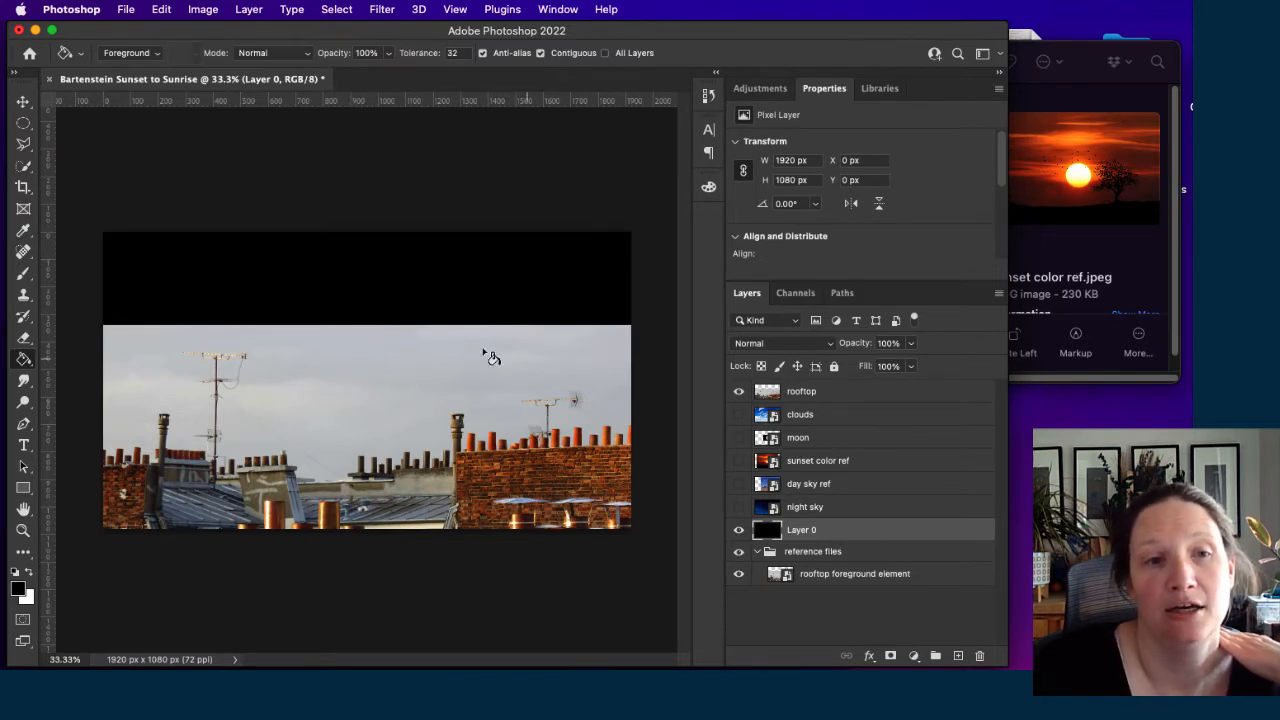
Select the rooftop layer and examine its antenna, chimneys and roofline against the sky at 100% zoom.
{"action": "left_click", "coordinate": [812, 398]}
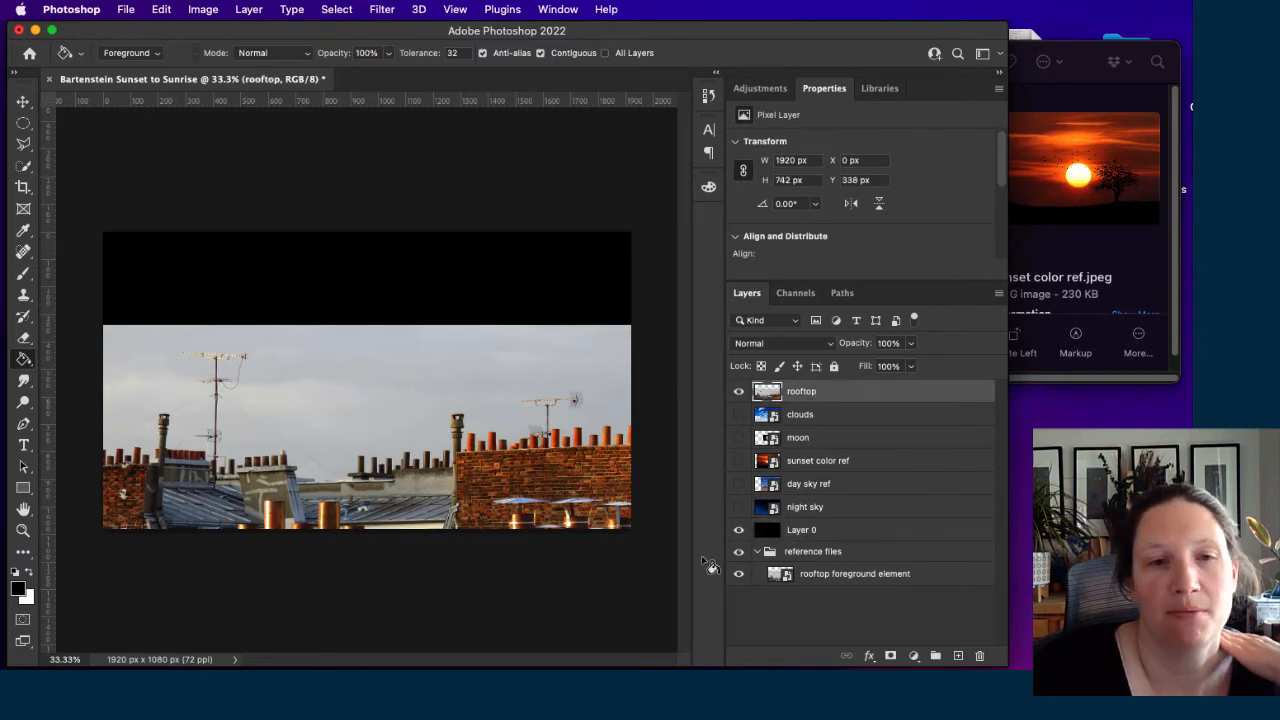
{"action": "key", "text": "super+equal"}
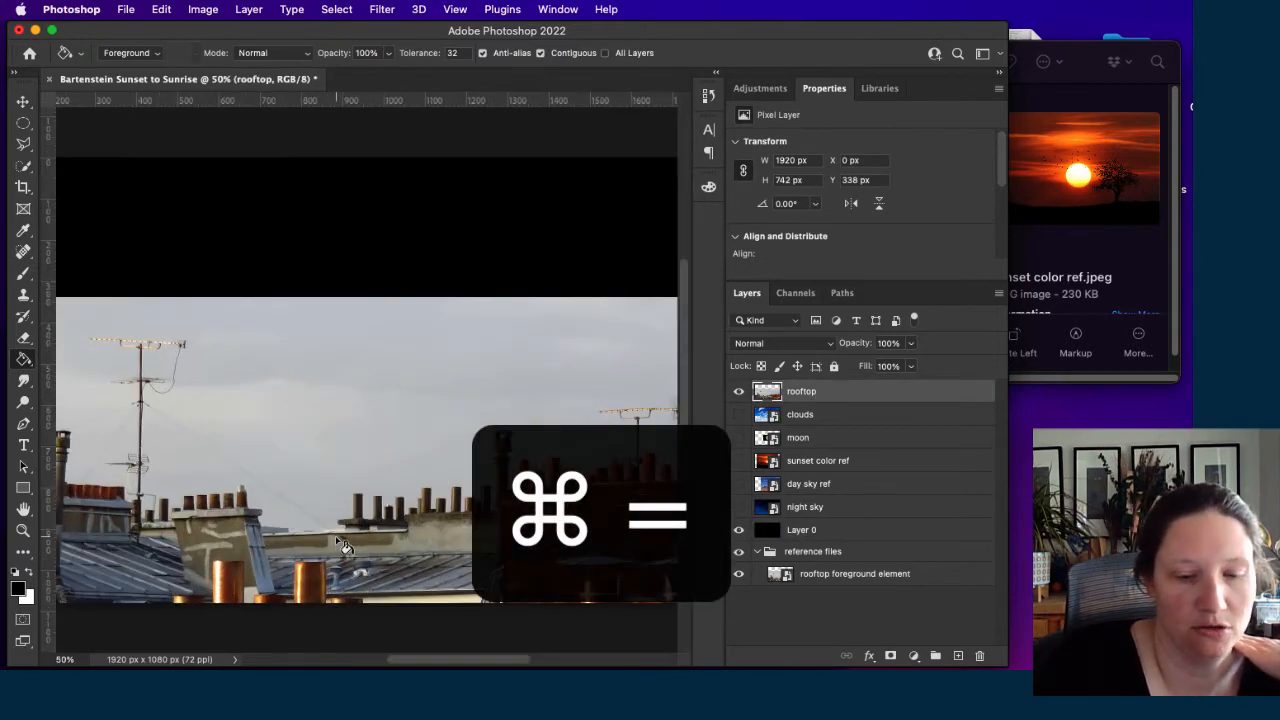
{"action": "key", "text": "super+equal"}
{"action": "key", "text": "super+equal"}
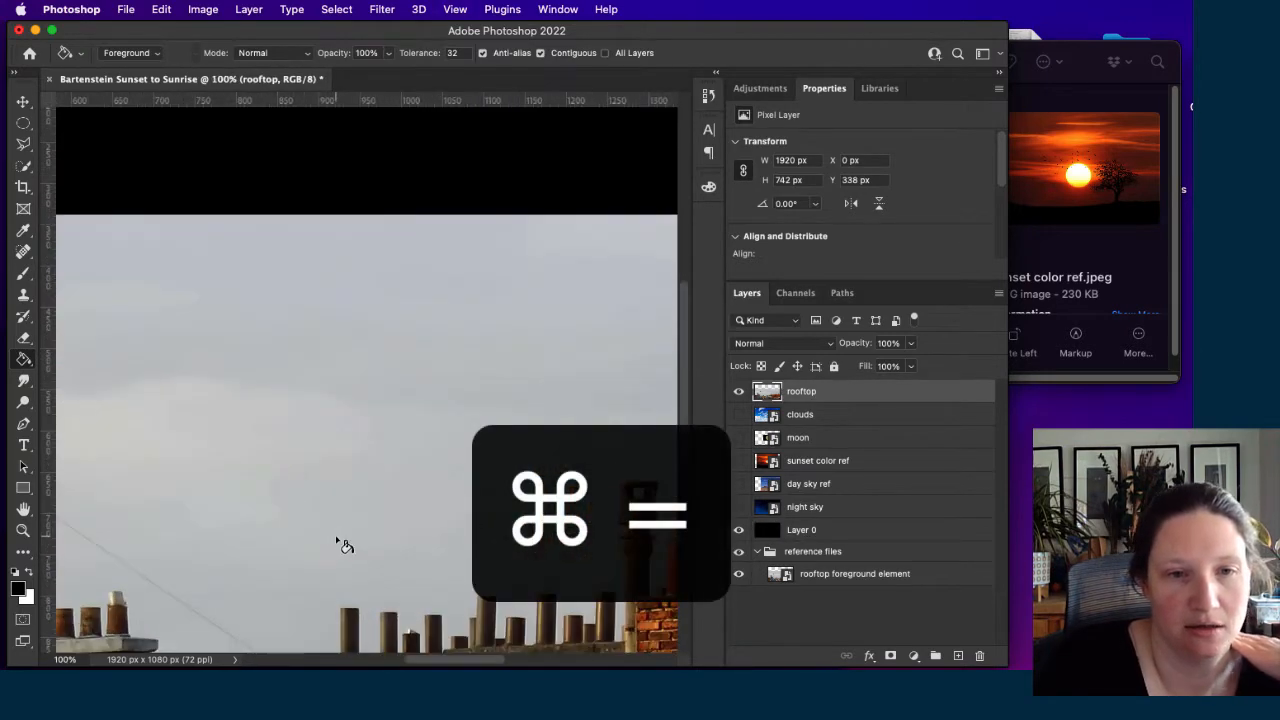
{"action": "scroll", "coordinate": [362, 369], "scroll_direction": "down", "scroll_amount": 3}
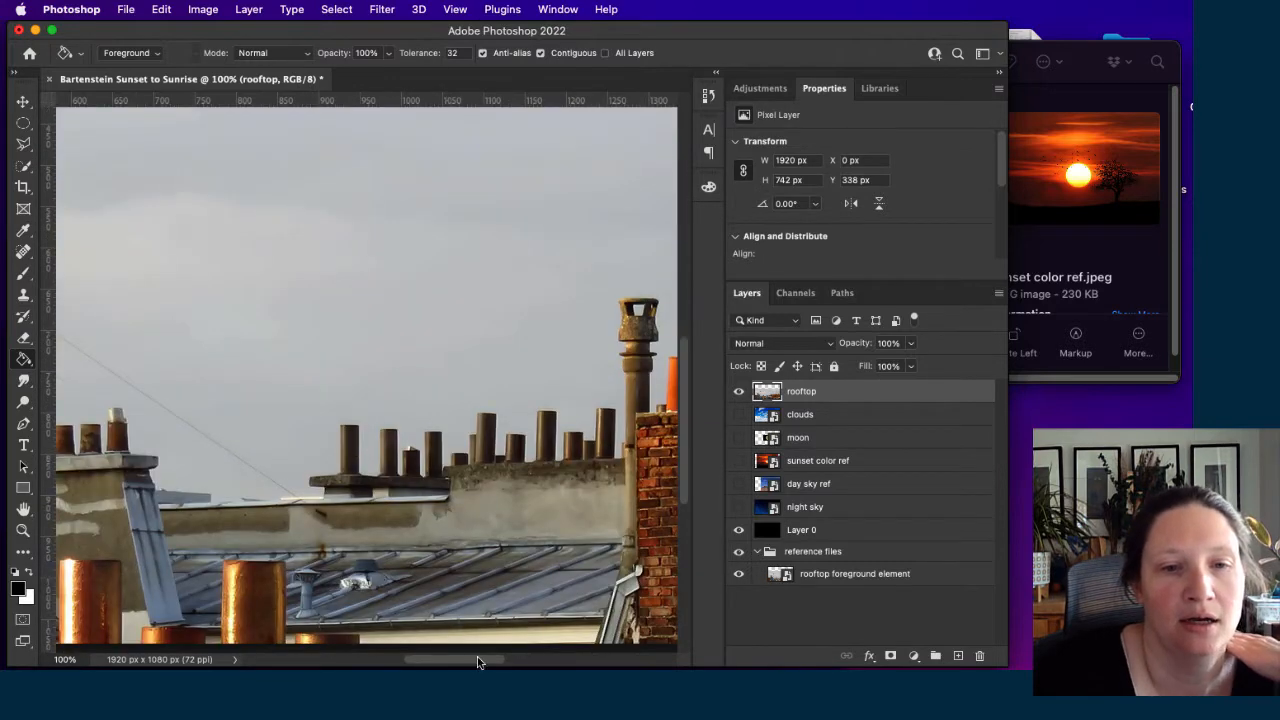
{"action": "left_click_drag", "start_coordinate": [478, 662], "coordinate": [398, 665]}
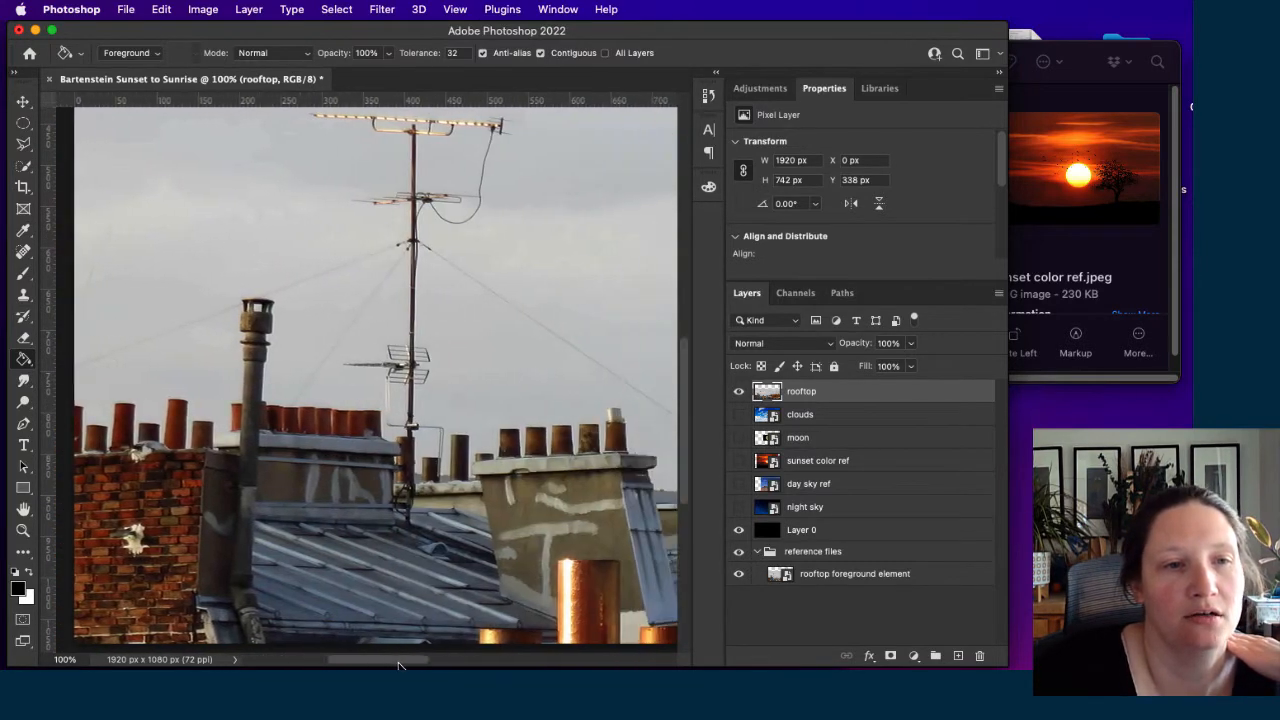
{"action": "scroll", "coordinate": [386, 480], "scroll_direction": "up", "scroll_amount": 8}
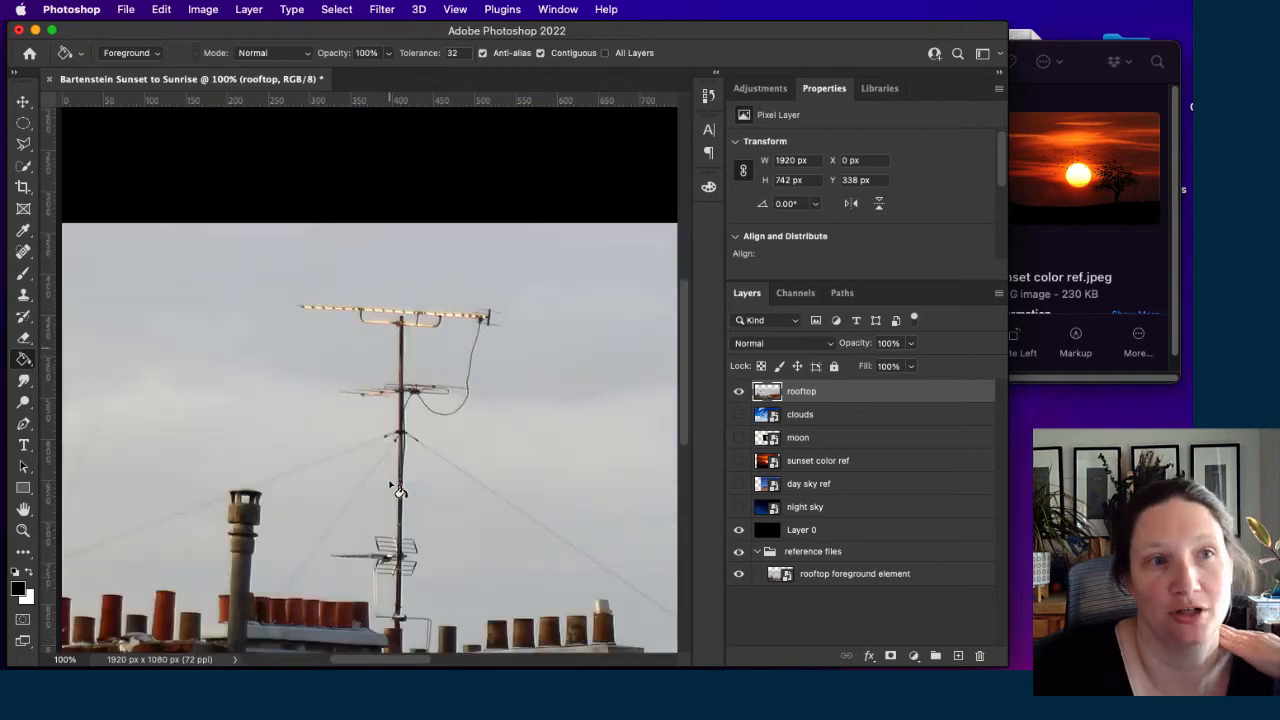
{"action": "scroll", "coordinate": [397, 490], "scroll_direction": "down", "scroll_amount": 5}
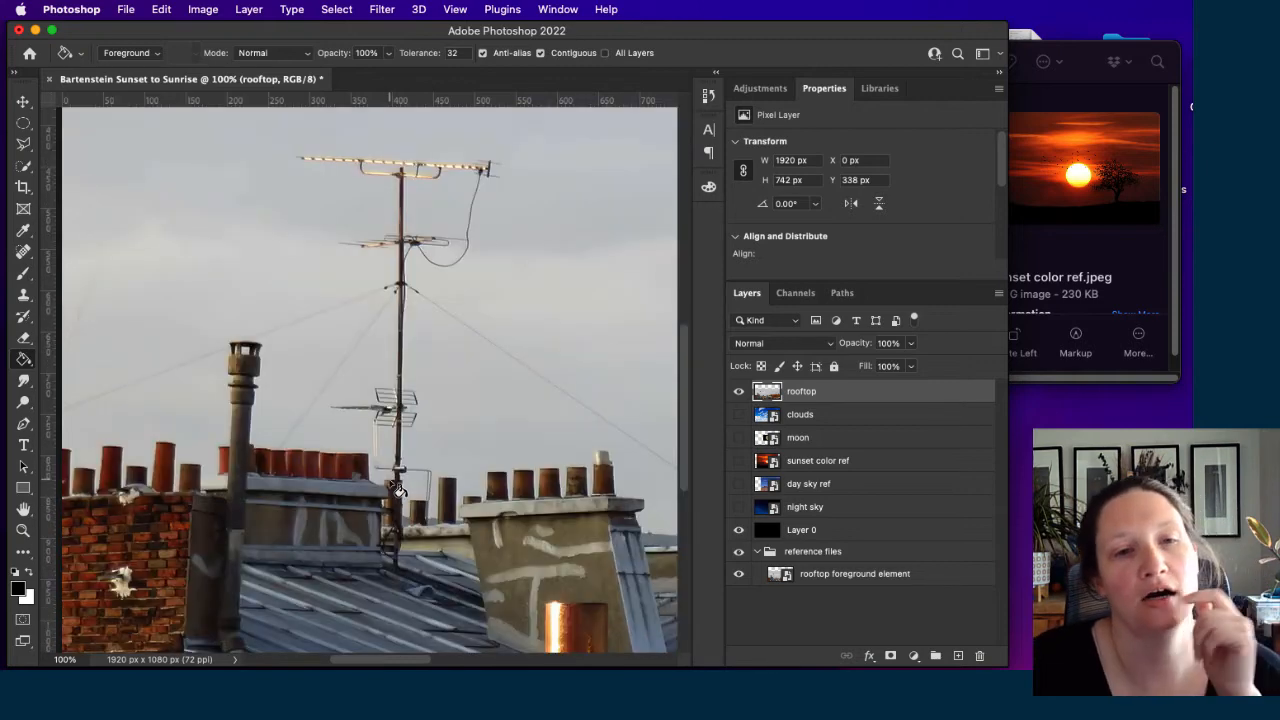
Select the entire sky on the rooftop layer with the Quick Selection tool at brush size 80.
{"action": "left_click", "coordinate": [26, 171]}
{"action": "right_click", "coordinate": [26, 171]}
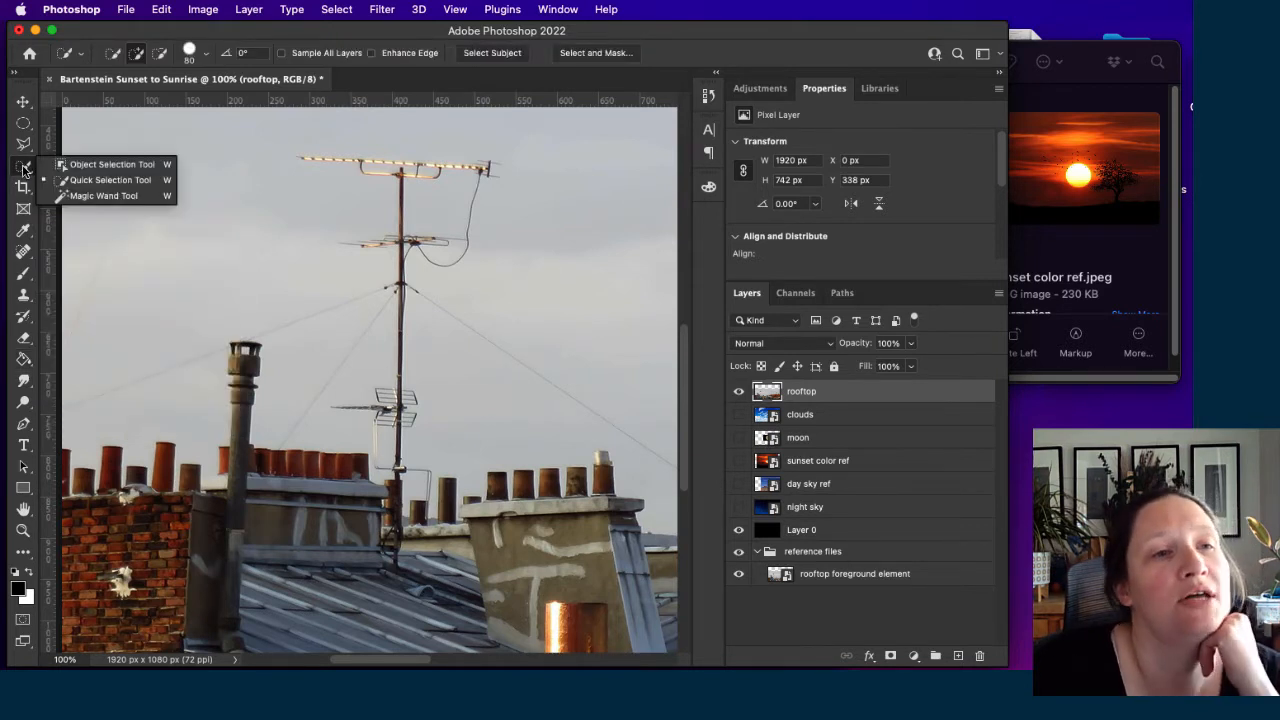
{"action": "left_click", "coordinate": [107, 180]}
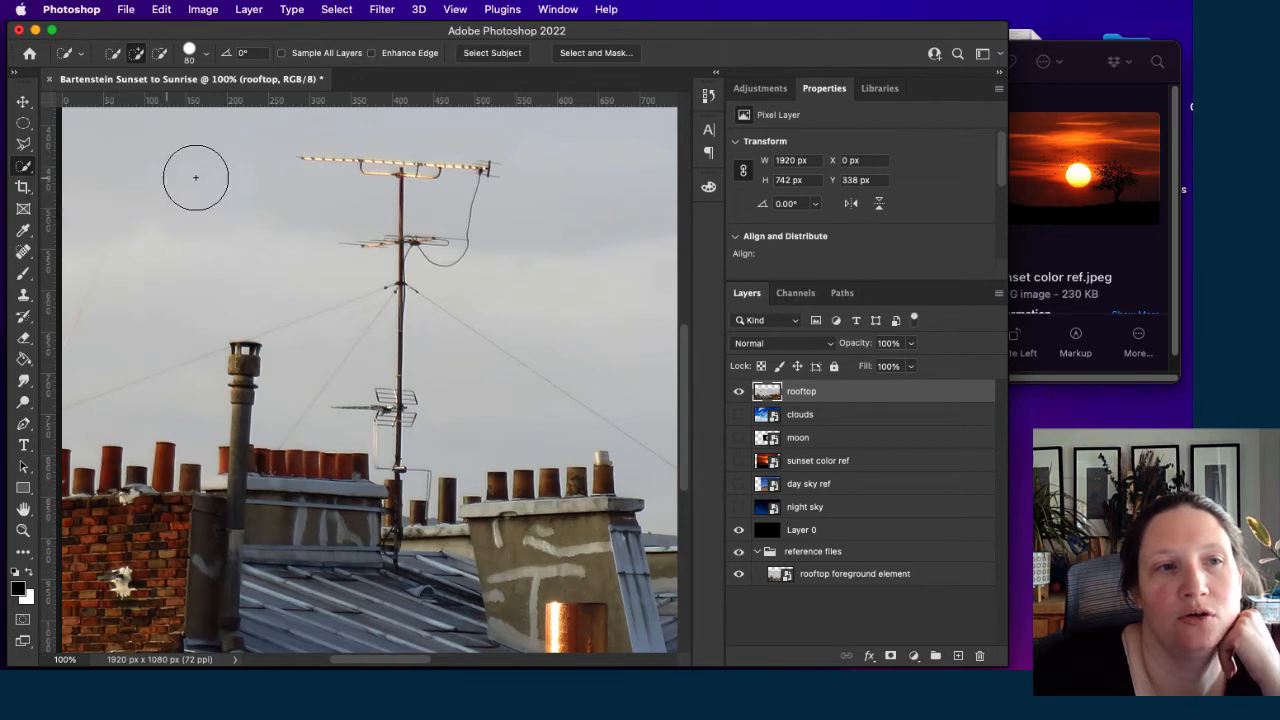
{"action": "key", "text": "super+minus"}
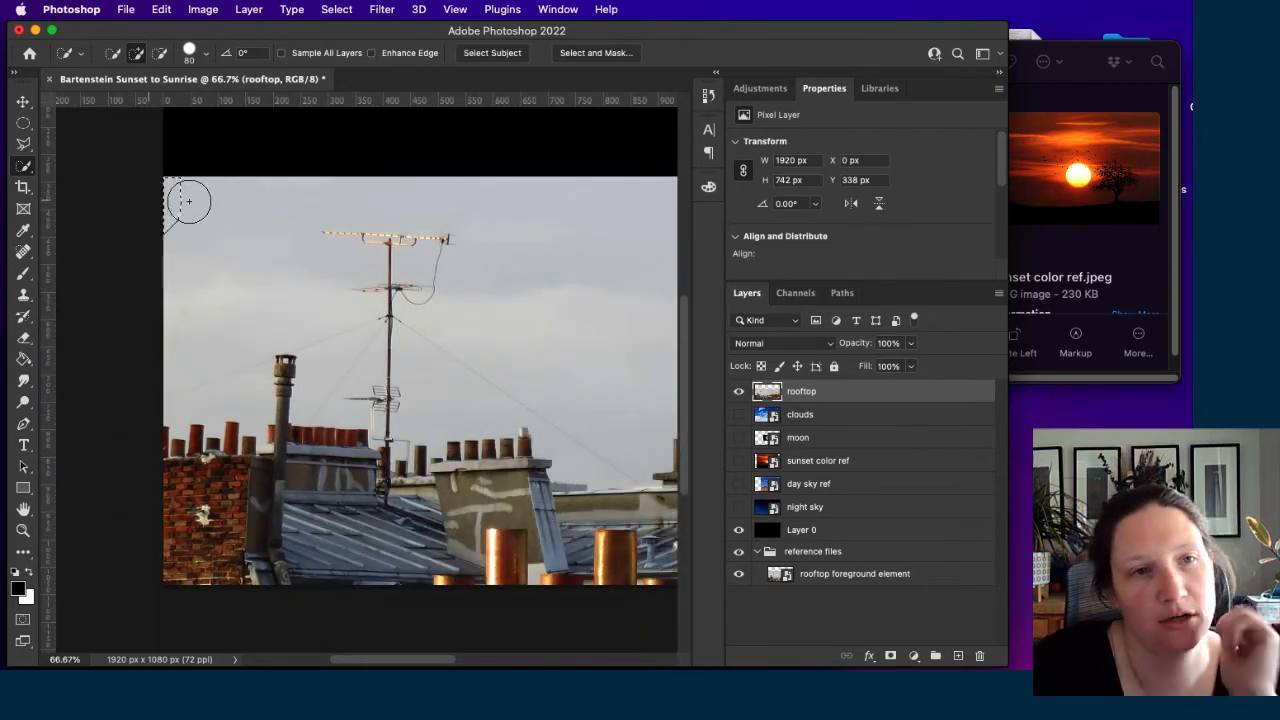
{"action": "mouse_move", "coordinate": [189, 200]}
{"action": "left_mouse_down"}
{"action": "mouse_move", "coordinate": [423, 219]}
{"action": "mouse_move", "coordinate": [543, 244]}
{"action": "mouse_move", "coordinate": [540, 312]}
{"action": "mouse_move", "coordinate": [609, 281]}
{"action": "mouse_move", "coordinate": [594, 405]}
{"action": "left_mouse_up"}
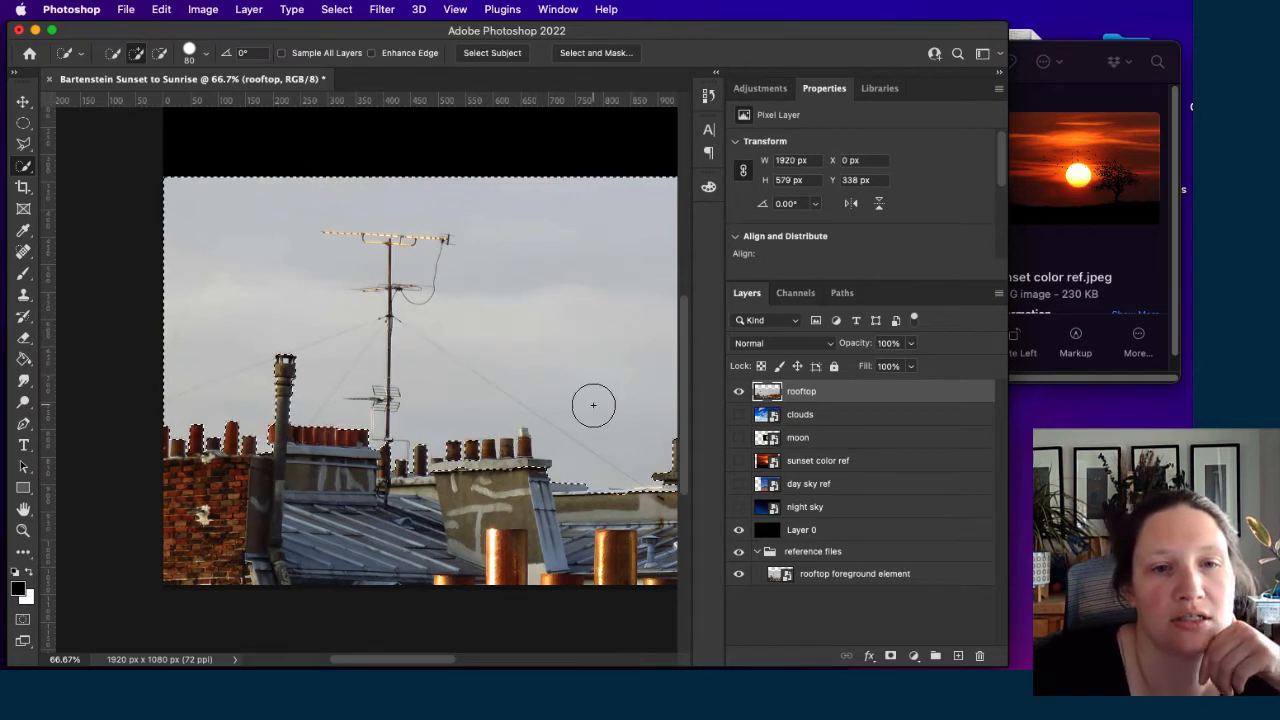
{"action": "left_click_drag", "start_coordinate": [380, 660], "coordinate": [497, 661]}
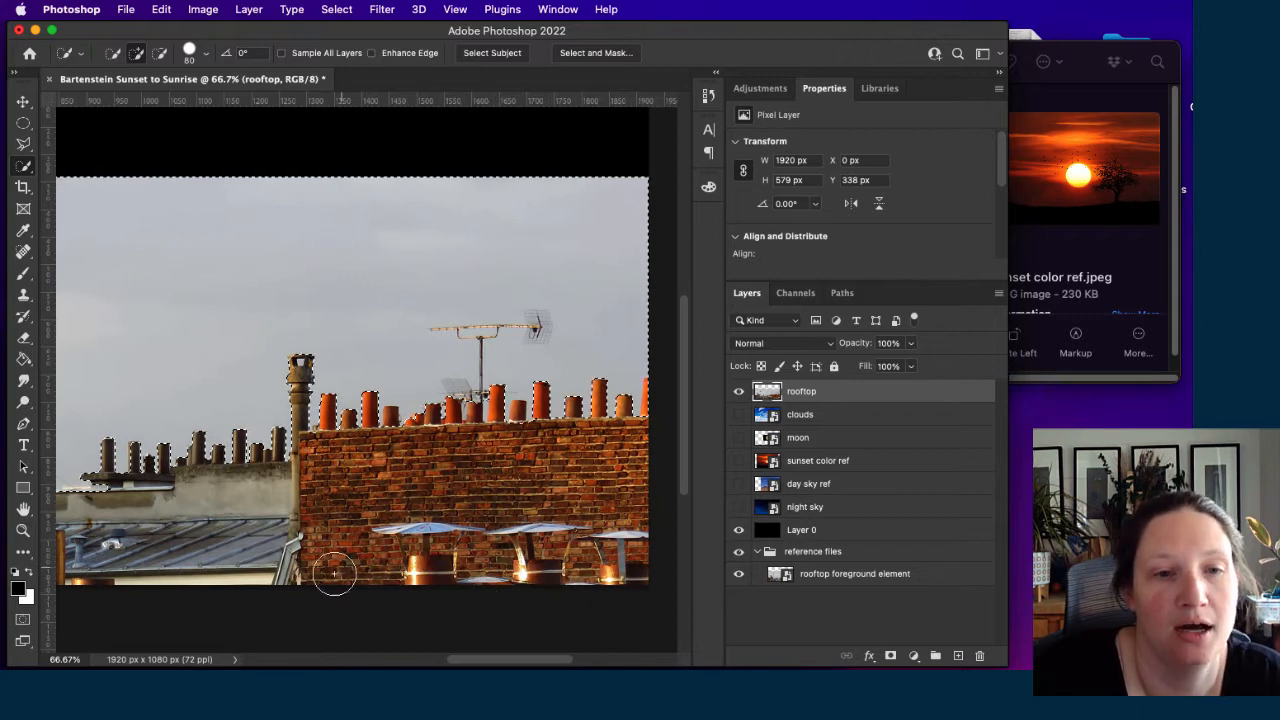
{"action": "left_click_drag", "start_coordinate": [482, 660], "coordinate": [423, 650]}
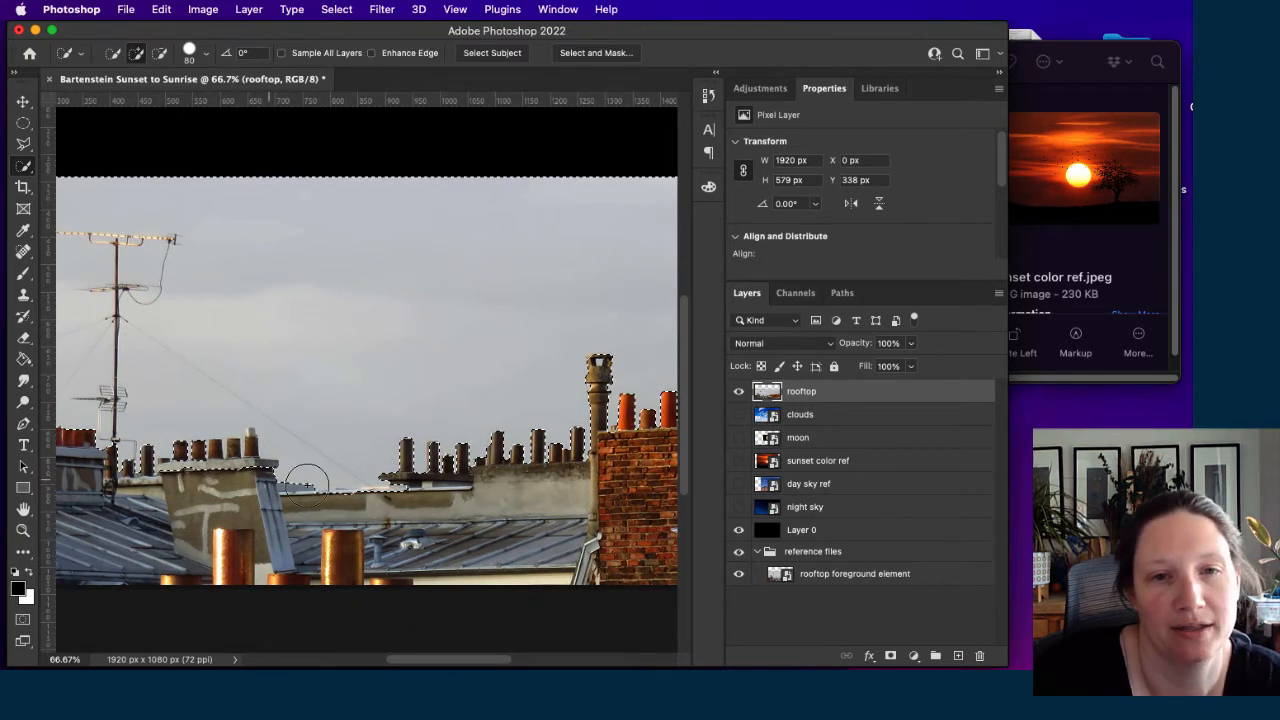
{"action": "mouse_move", "coordinate": [467, 664]}
{"action": "left_mouse_down"}
{"action": "mouse_move", "coordinate": [575, 662]}
{"action": "mouse_move", "coordinate": [403, 626]}
{"action": "left_mouse_up"}
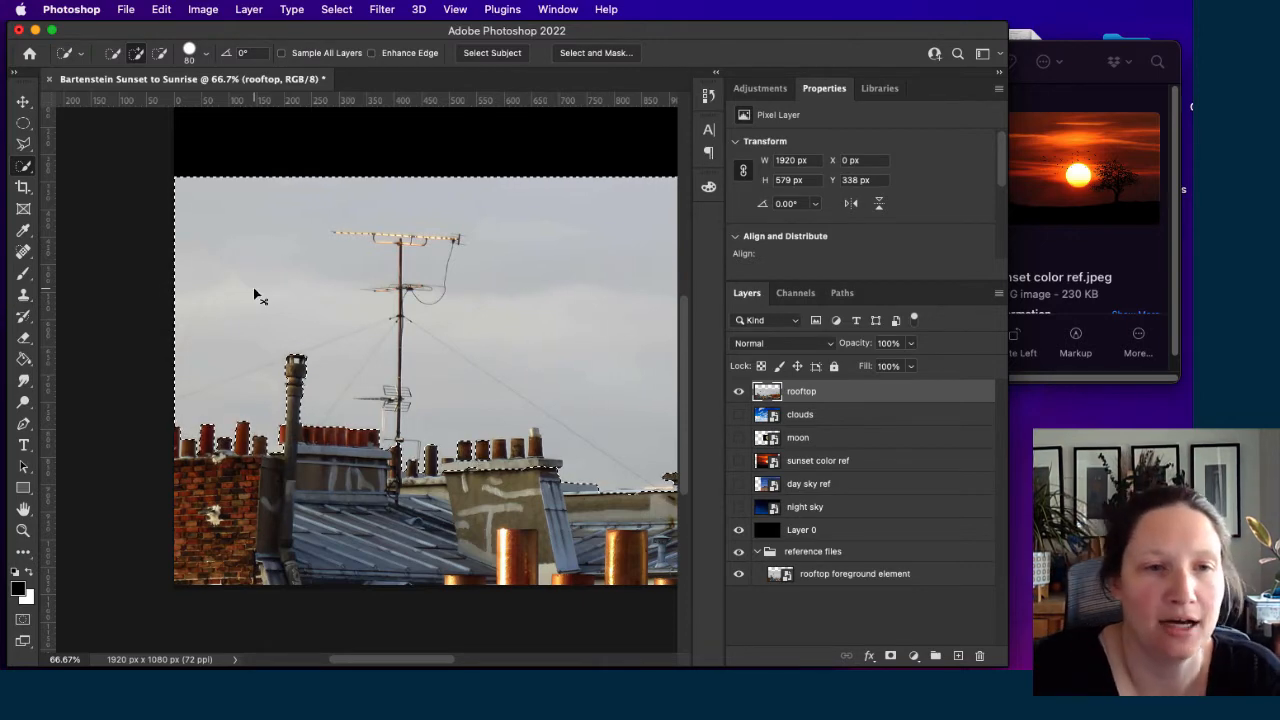
Reduce the Quick Selection brush to 35 px for refining the selection around the far-left chimney pots at 300% zoom.
{"action": "key", "text": "super+equal"}
{"action": "key", "text": "super+equal"}
{"action": "key", "text": "super+equal"}
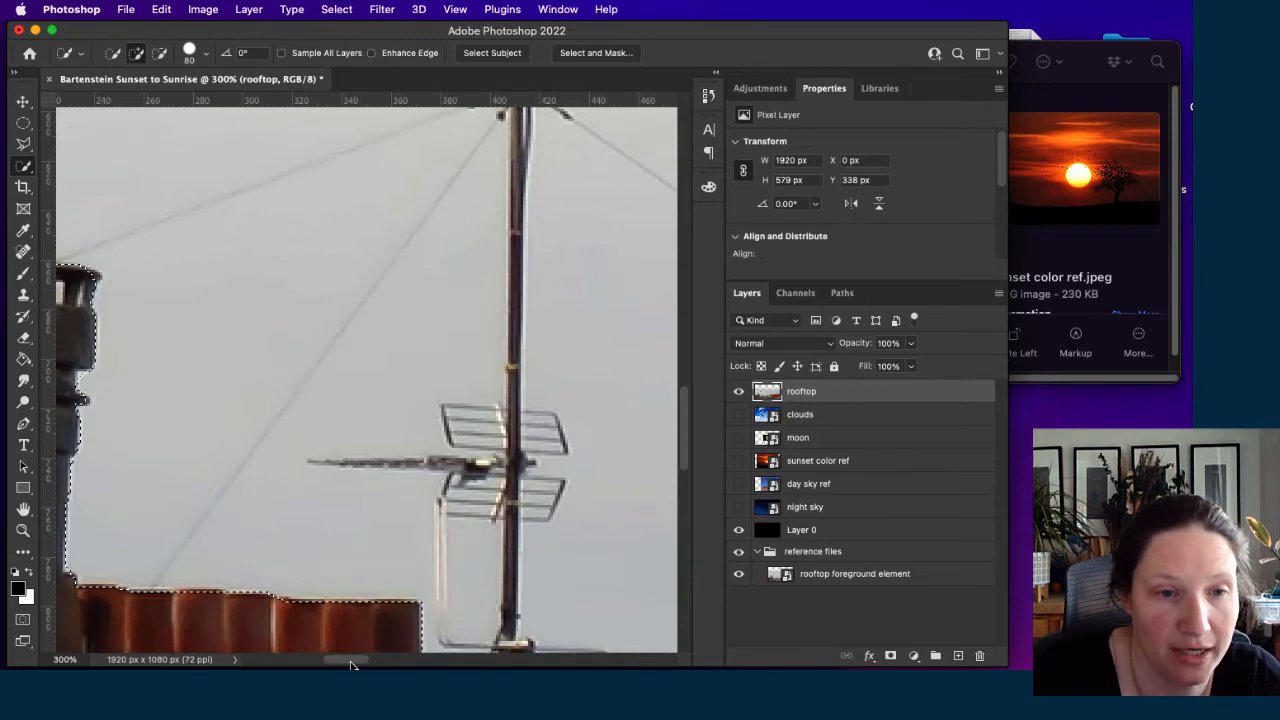
{"action": "mouse_move", "coordinate": [352, 662]}
{"action": "left_mouse_down"}
{"action": "mouse_move", "coordinate": [277, 665]}
{"action": "mouse_move", "coordinate": [307, 665]}
{"action": "left_mouse_up"}
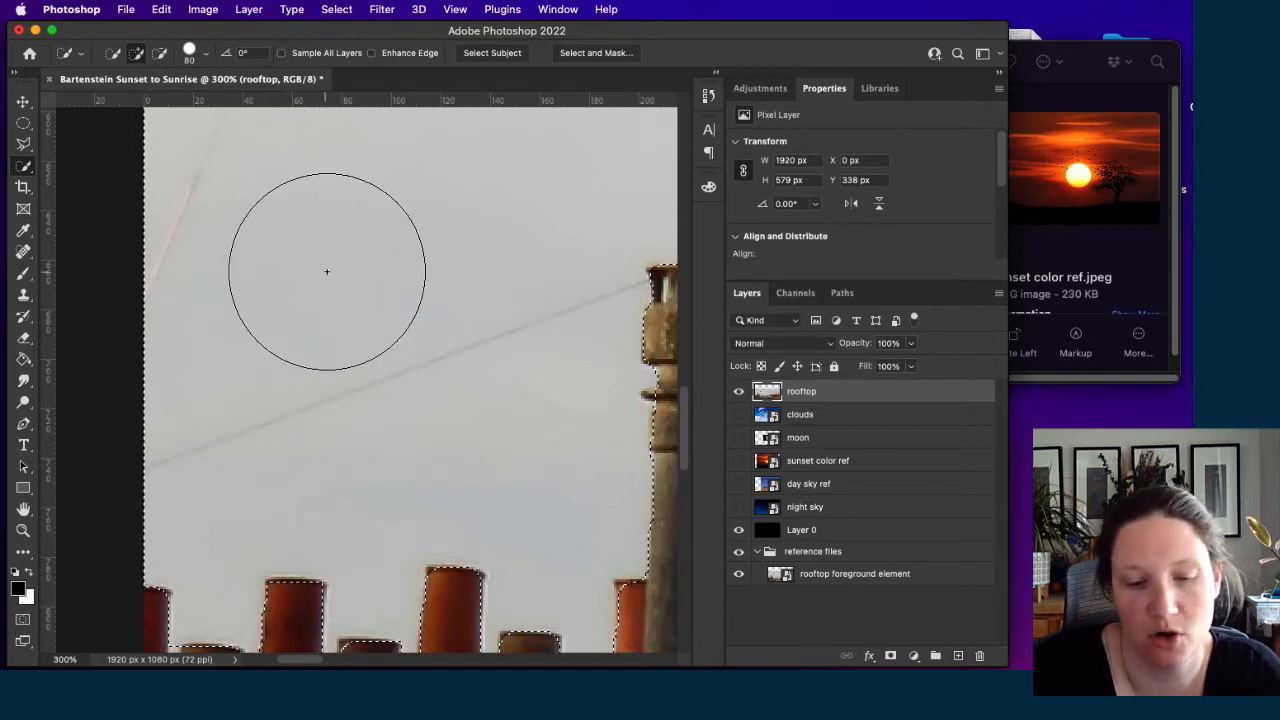
{"action": "key", "text": "bracketleft"}
{"action": "key", "text": "bracketleft"}
{"action": "key", "text": "bracketleft"}
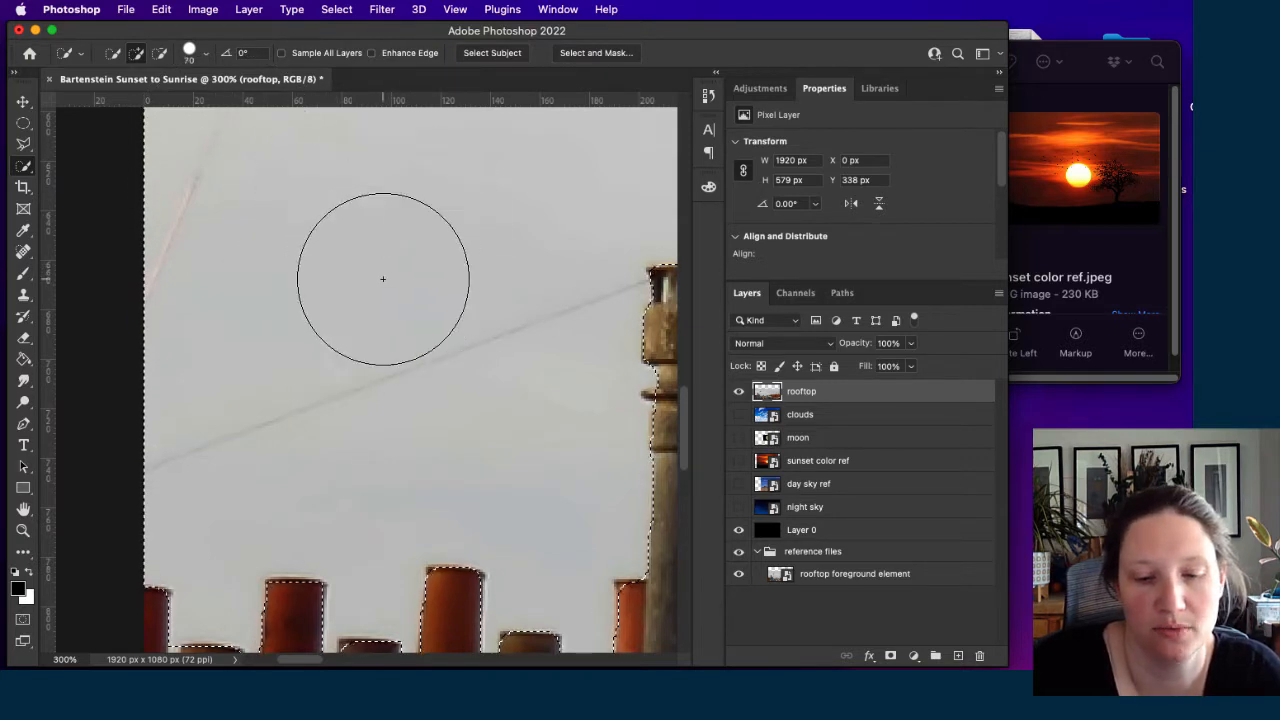
{"action": "key", "text": "bracketright"}
{"action": "key", "text": "bracketright"}
{"action": "key", "text": "bracketleft"}
{"action": "key", "text": "bracketleft"}
{"action": "key", "text": "bracketleft"}
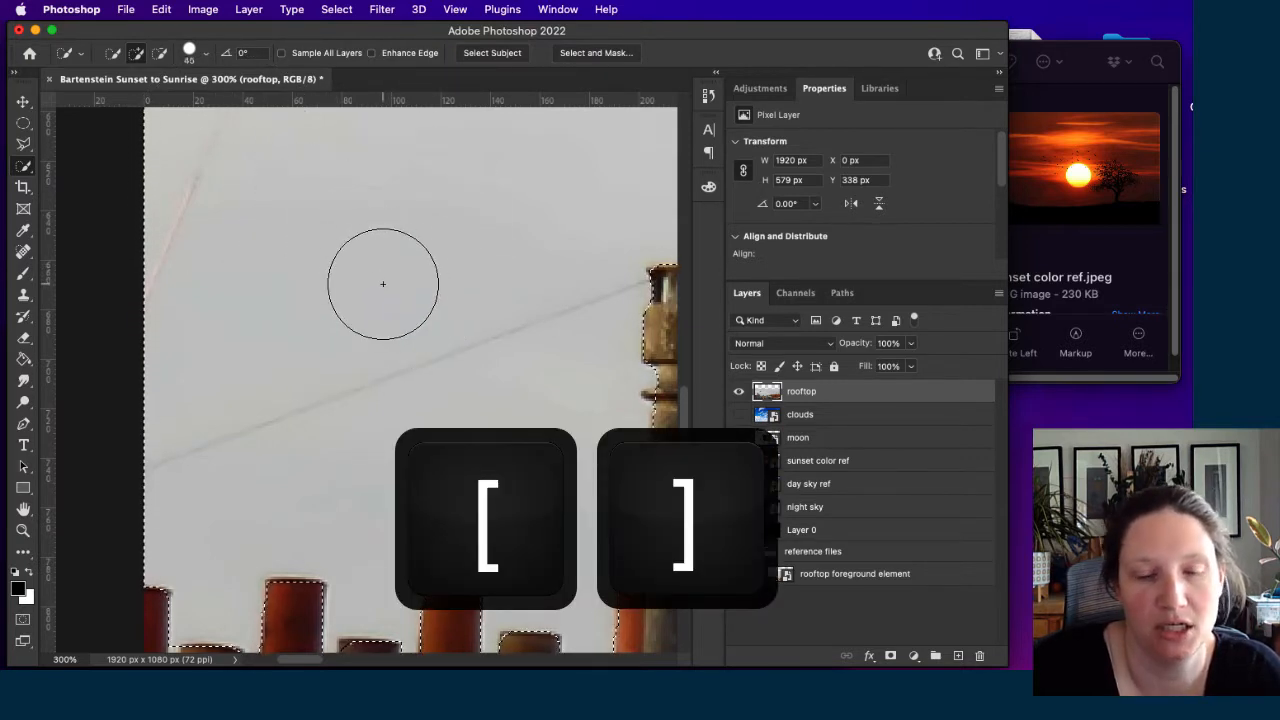
{"action": "key", "text": "bracketleft"}
{"action": "key", "text": "bracketleft"}
{"action": "key", "text": "bracketright"}
{"action": "key", "text": "bracketright"}
{"action": "key", "text": "bracketright"}
{"action": "key", "text": "bracketleft"}
{"action": "key", "text": "bracketleft"}
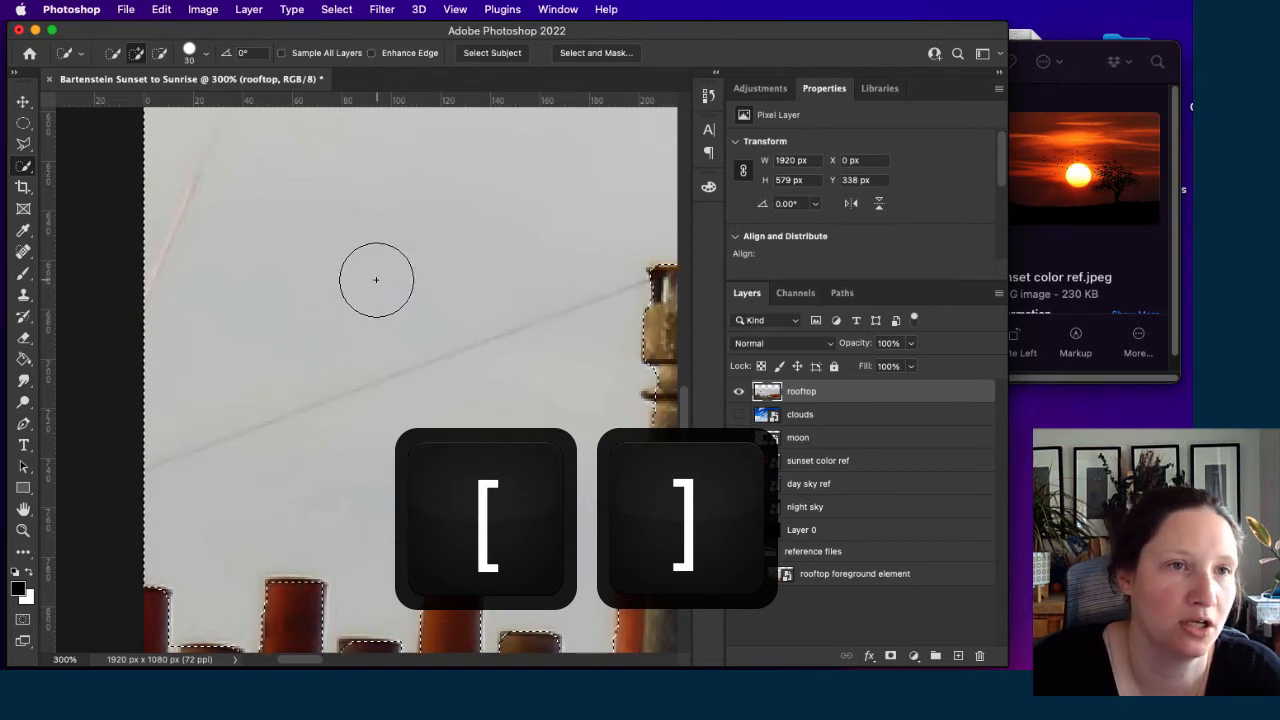
{"action": "key", "text": "bracketright"}
Set the Quick Selection brush size to 22 px and reduce it further to 9 px.
{"action": "left_click", "coordinate": [205, 53]}
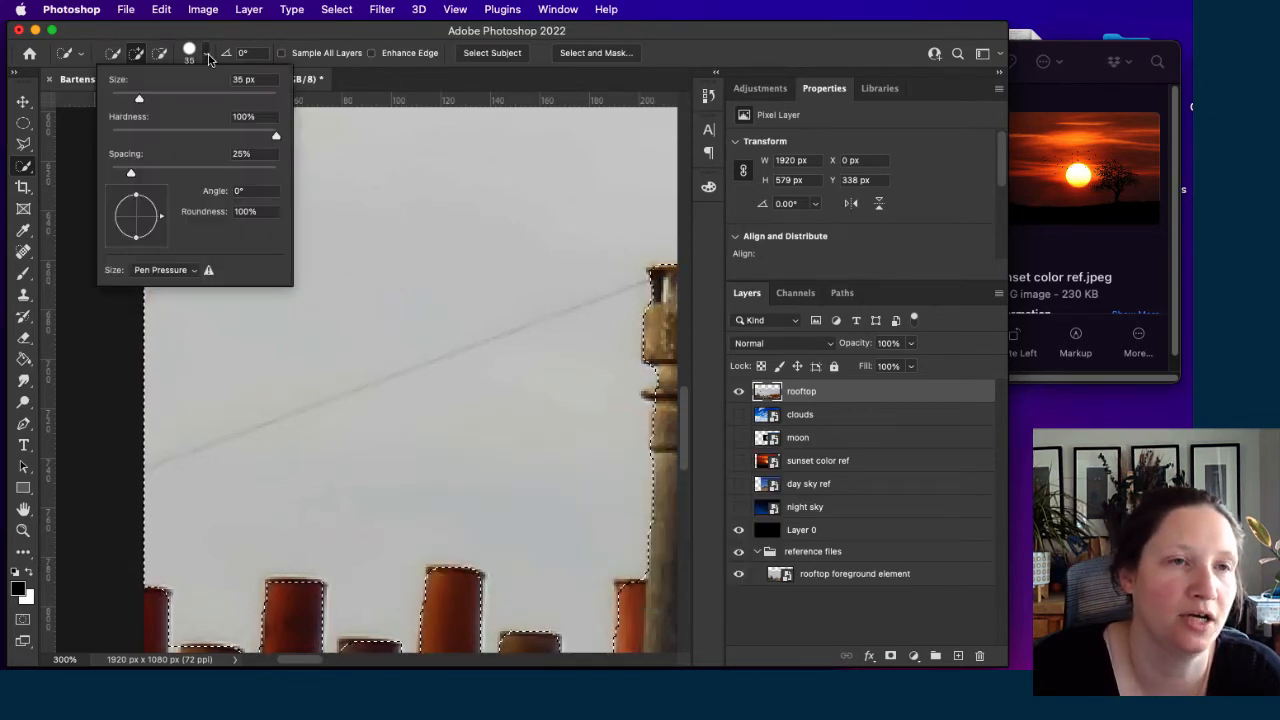
{"action": "left_click_drag", "start_coordinate": [140, 103], "coordinate": [128, 100]}
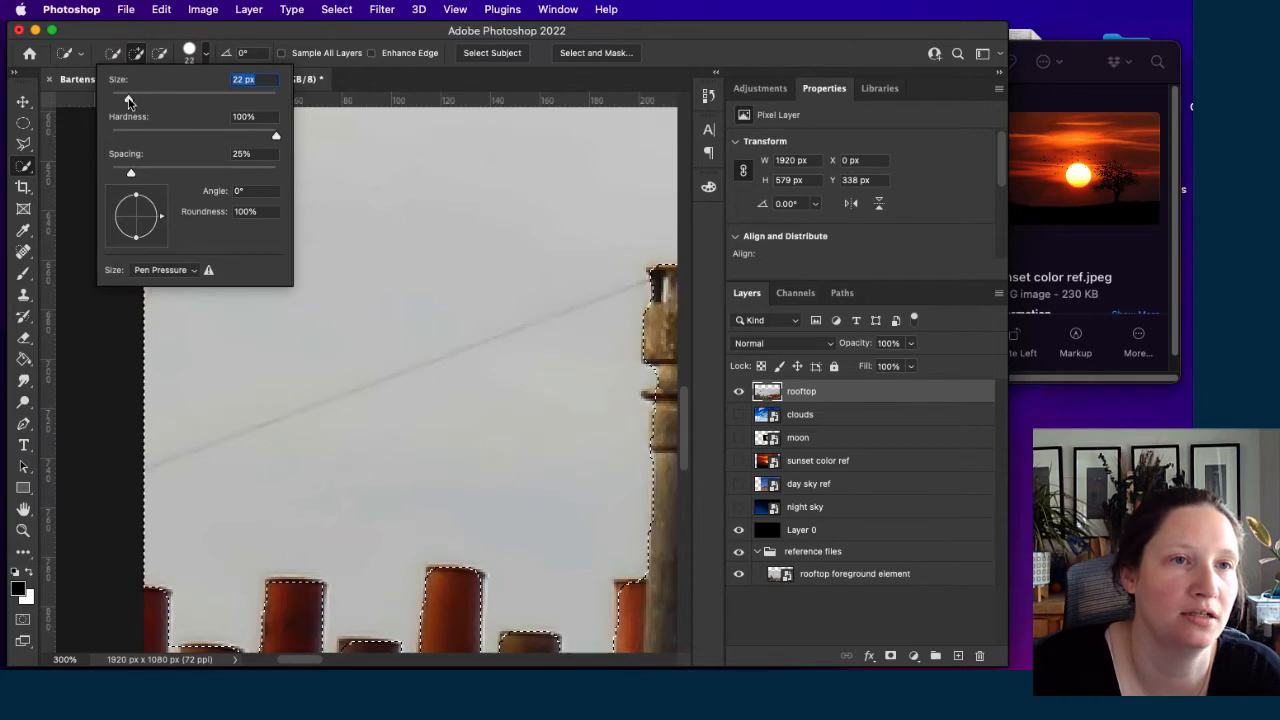
{"action": "left_click", "coordinate": [205, 54]}
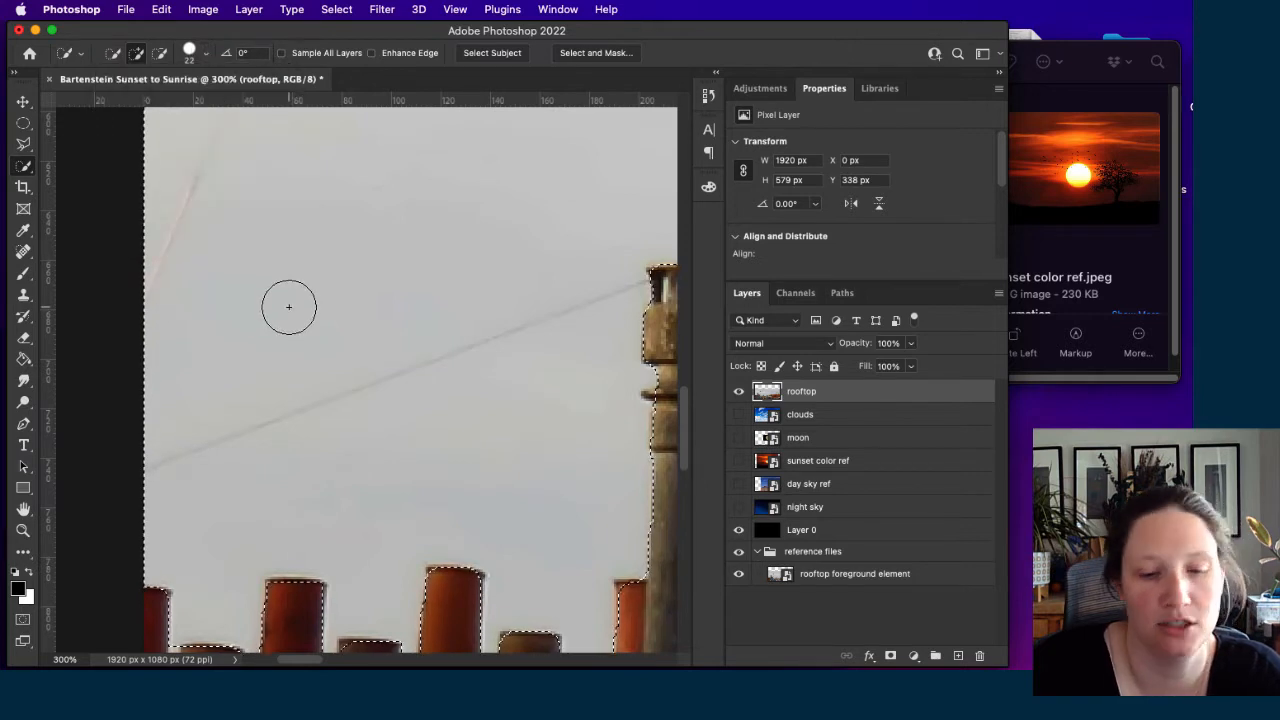
{"action": "key", "text": "bracketleft"}
{"action": "key", "text": "bracketleft"}
{"action": "key", "text": "bracketleft"}
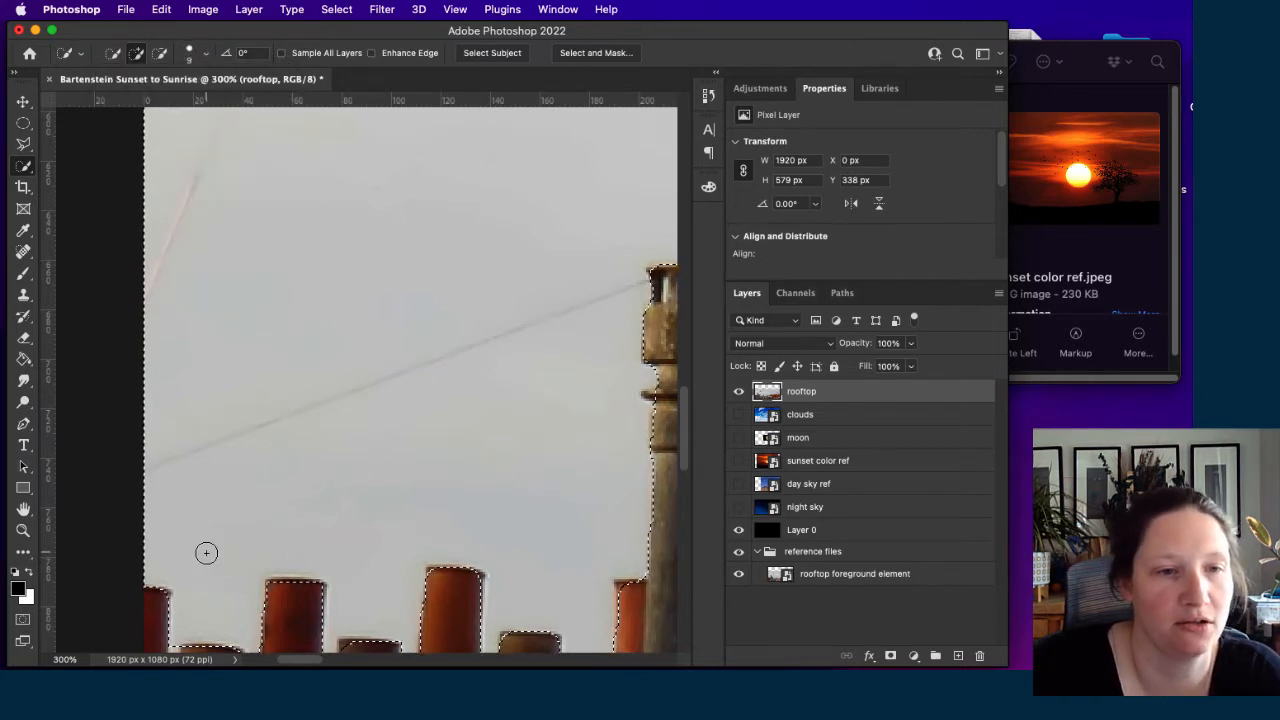
Reduce the brush to 4 px and add the sky gap between the two leftmost chimney pots to the selection.
{"action": "scroll", "coordinate": [206, 549], "scroll_direction": "down", "scroll_amount": 1}
{"action": "scroll", "coordinate": [207, 551], "scroll_direction": "down", "scroll_amount": 4}
{"action": "key", "text": "bracketleft"}
{"action": "key", "text": "bracketleft"}
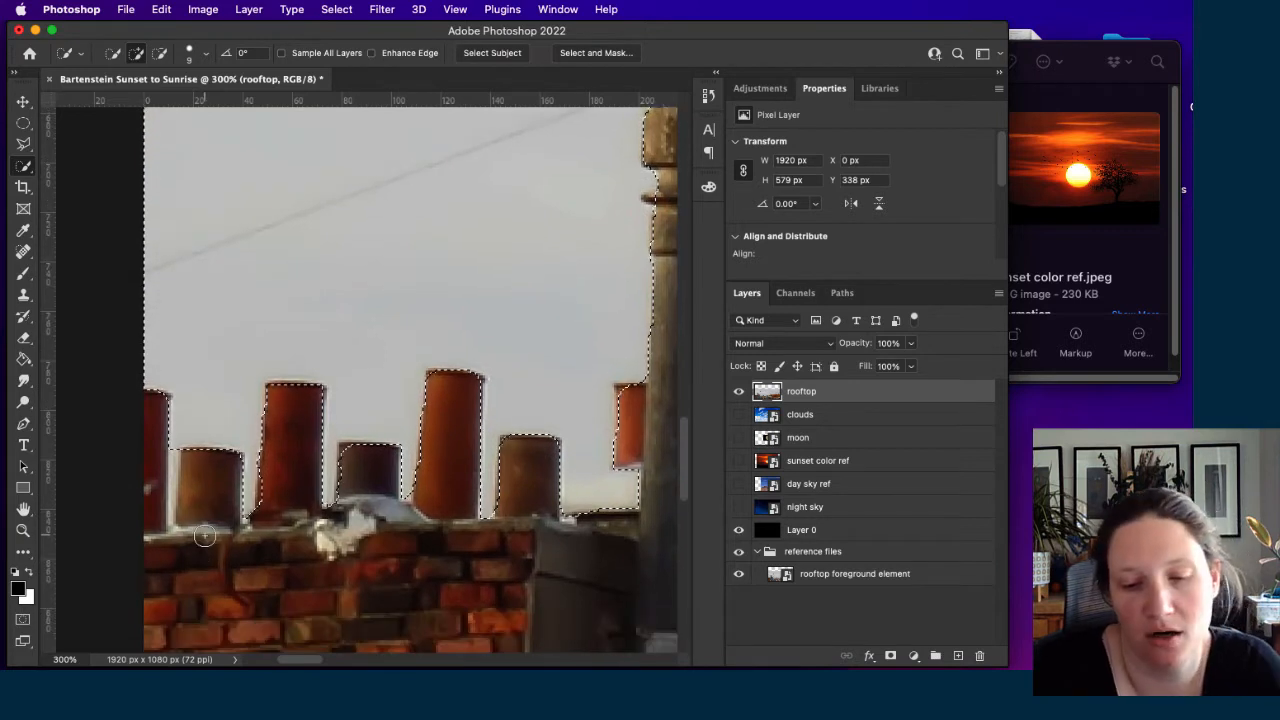
{"action": "key", "text": "bracketleft"}
{"action": "key", "text": "bracketleft"}
{"action": "key", "text": "bracketleft"}
{"action": "left_click", "coordinate": [173, 455]}
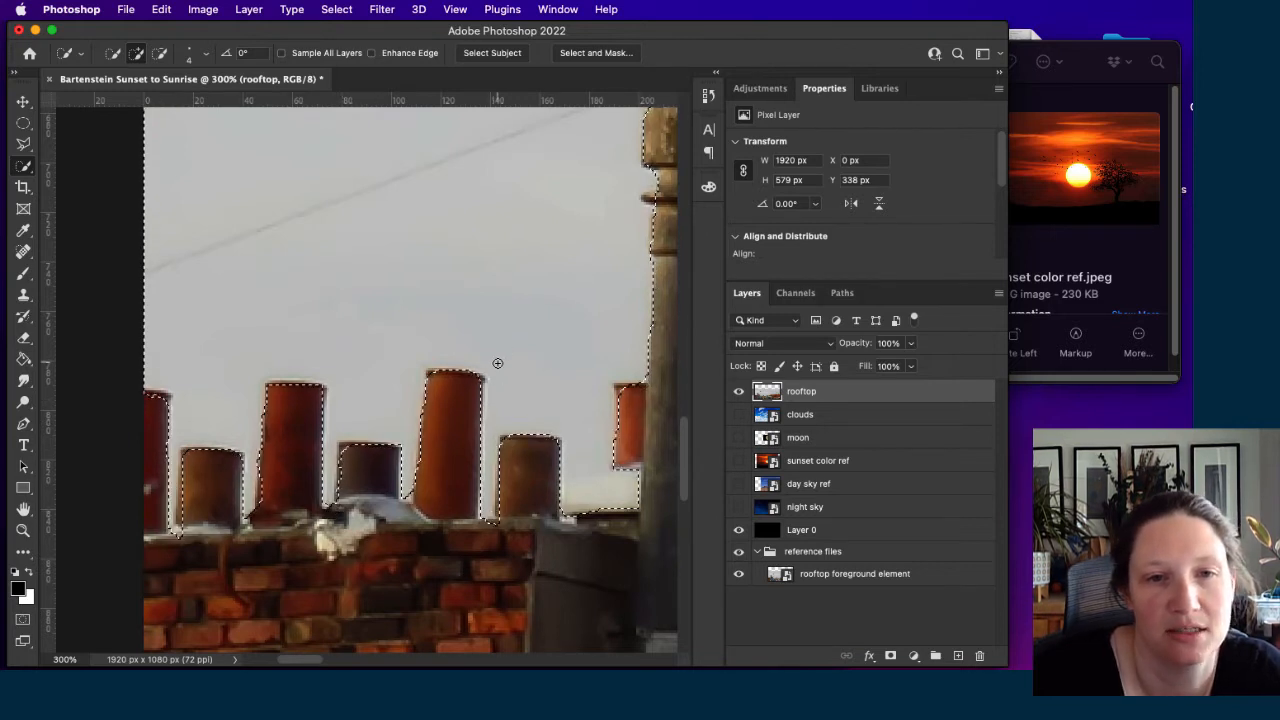
Subtract the spill over the brick wall from the selection and refine the chimney pot edges with a 3 px brush.
{"action": "left_click", "coordinate": [160, 55]}
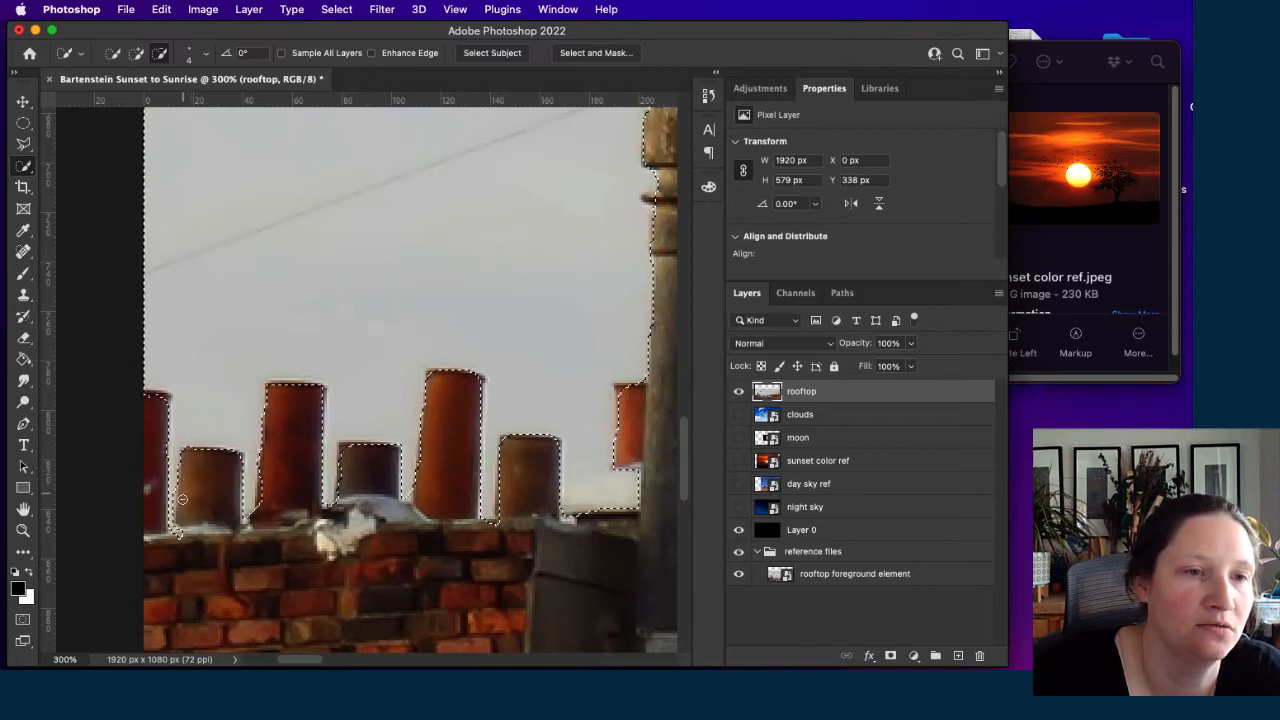
{"action": "left_click_drag", "start_coordinate": [181, 524], "coordinate": [181, 540]}
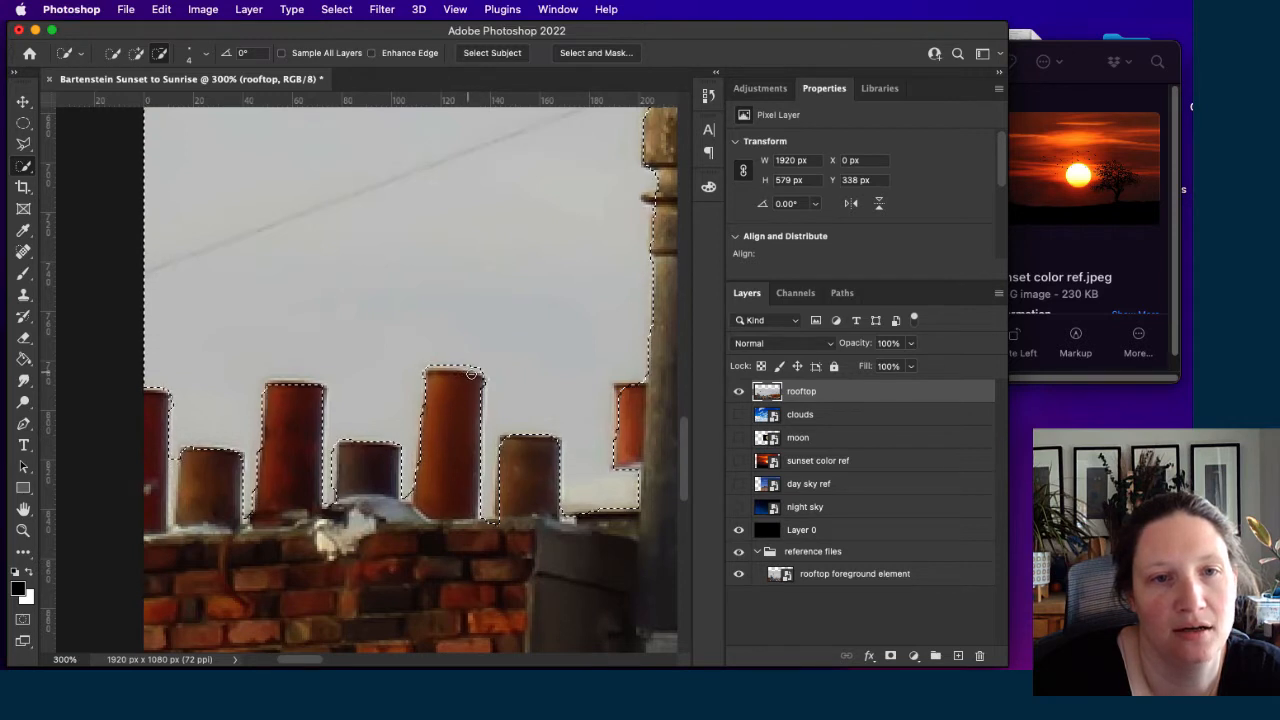
{"action": "left_click", "coordinate": [137, 54]}
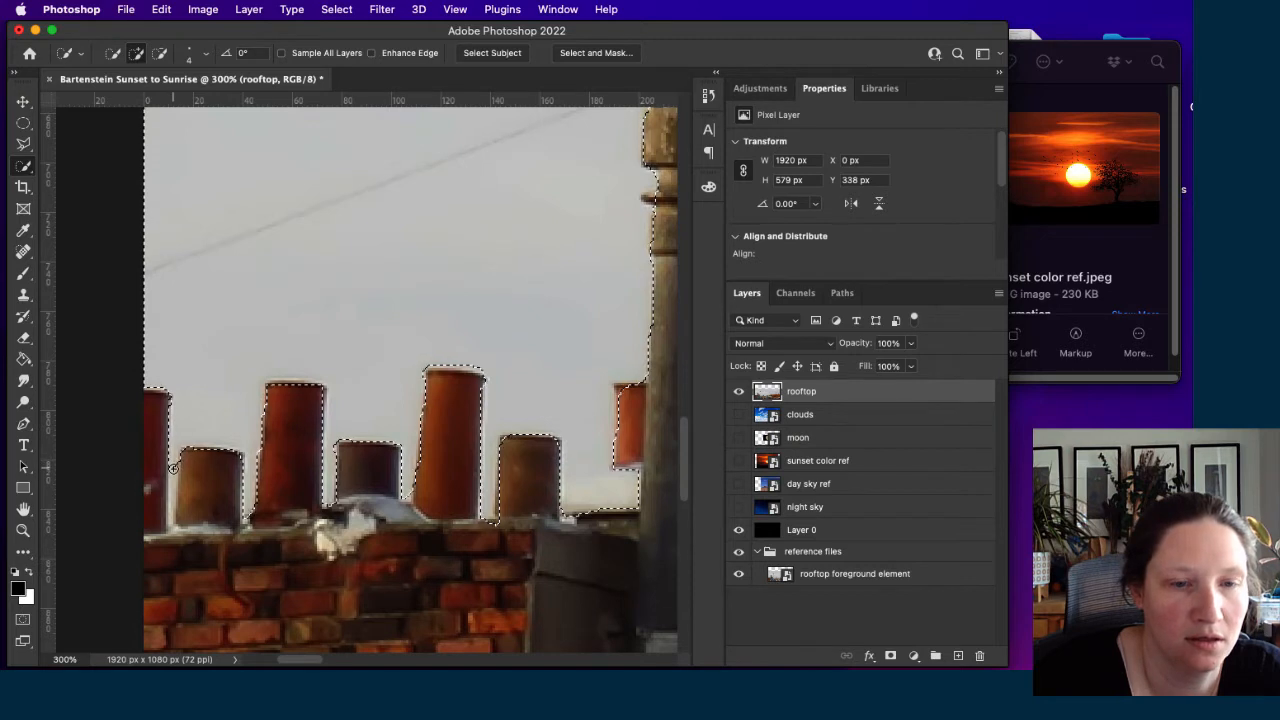
{"action": "key", "text": "bracketleft"}
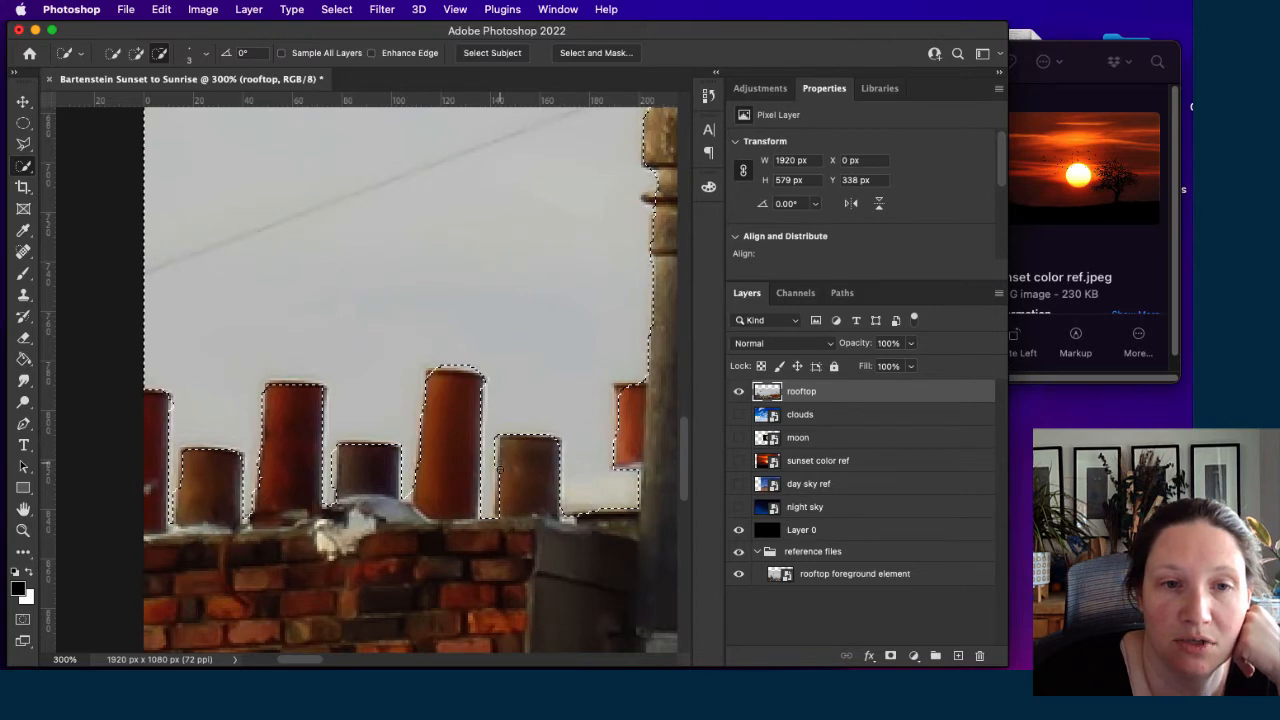
Add the sky-filled opening in the tall chimney's cap to the selection using the Polygonal Lasso.
{"action": "scroll", "coordinate": [498, 525], "scroll_direction": "right", "scroll_amount": 10}
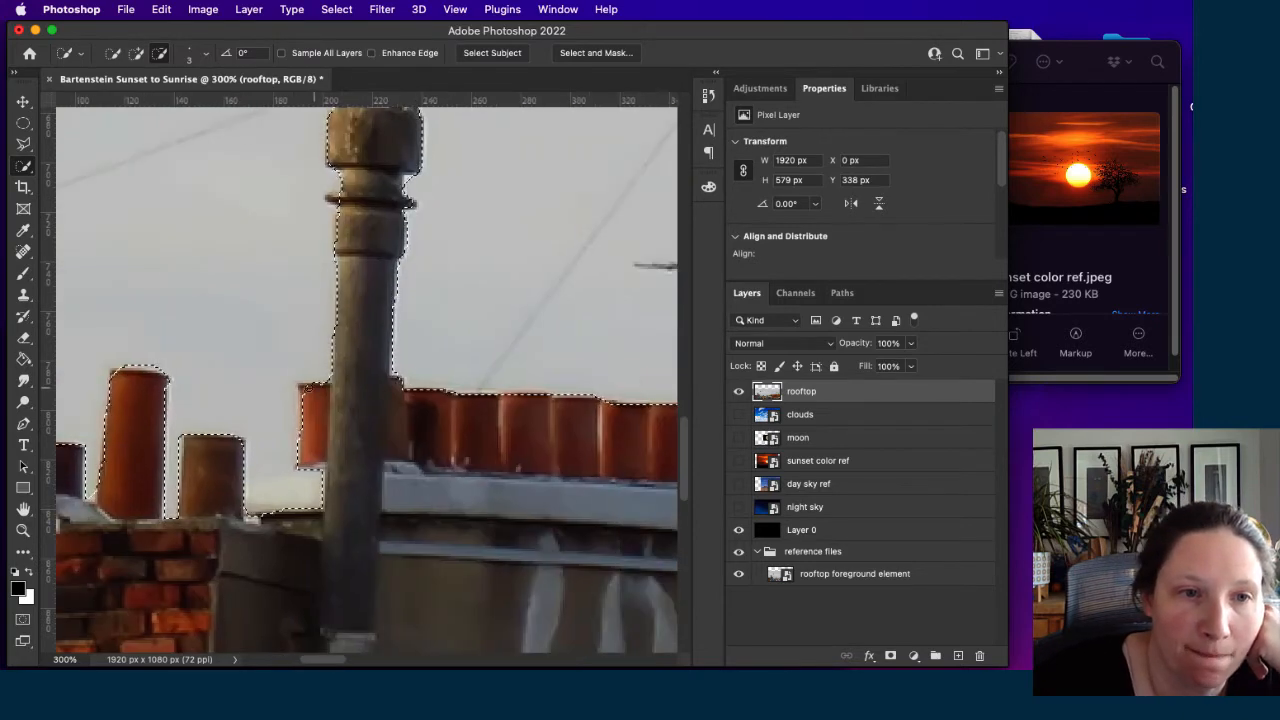
{"action": "scroll", "coordinate": [354, 193], "scroll_direction": "up", "scroll_amount": 5}
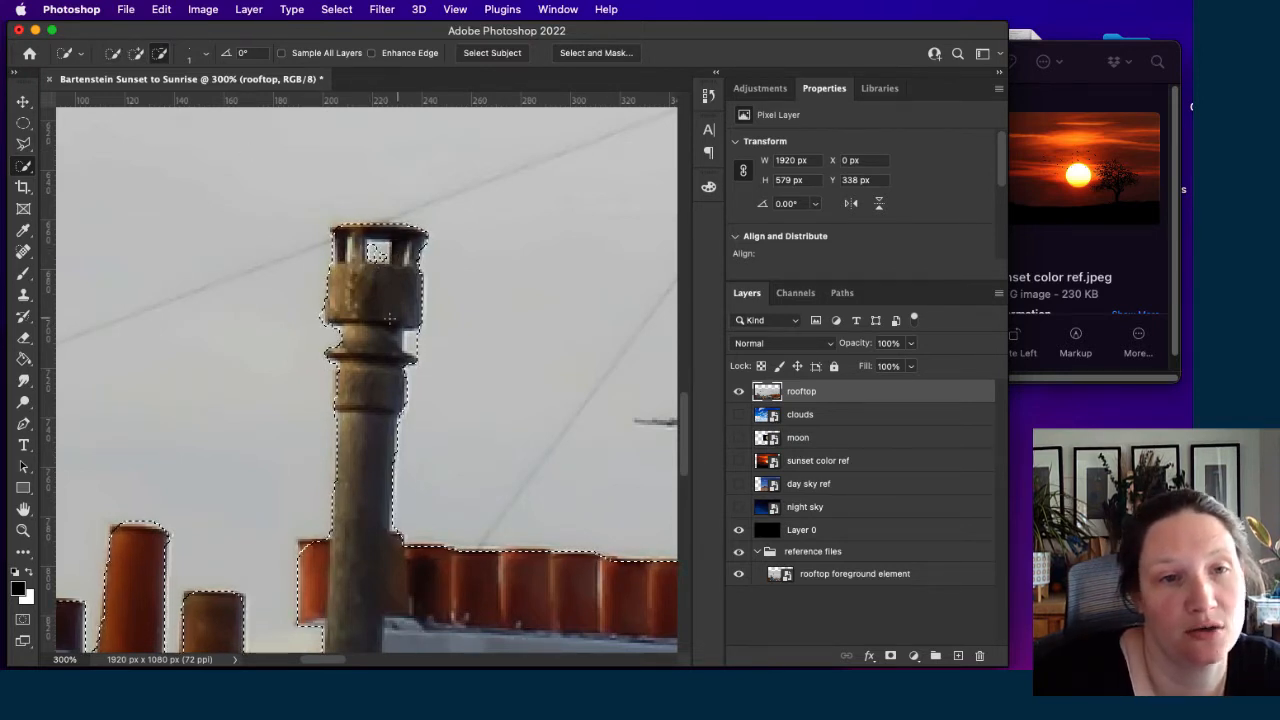
{"action": "left_click", "coordinate": [24, 145]}
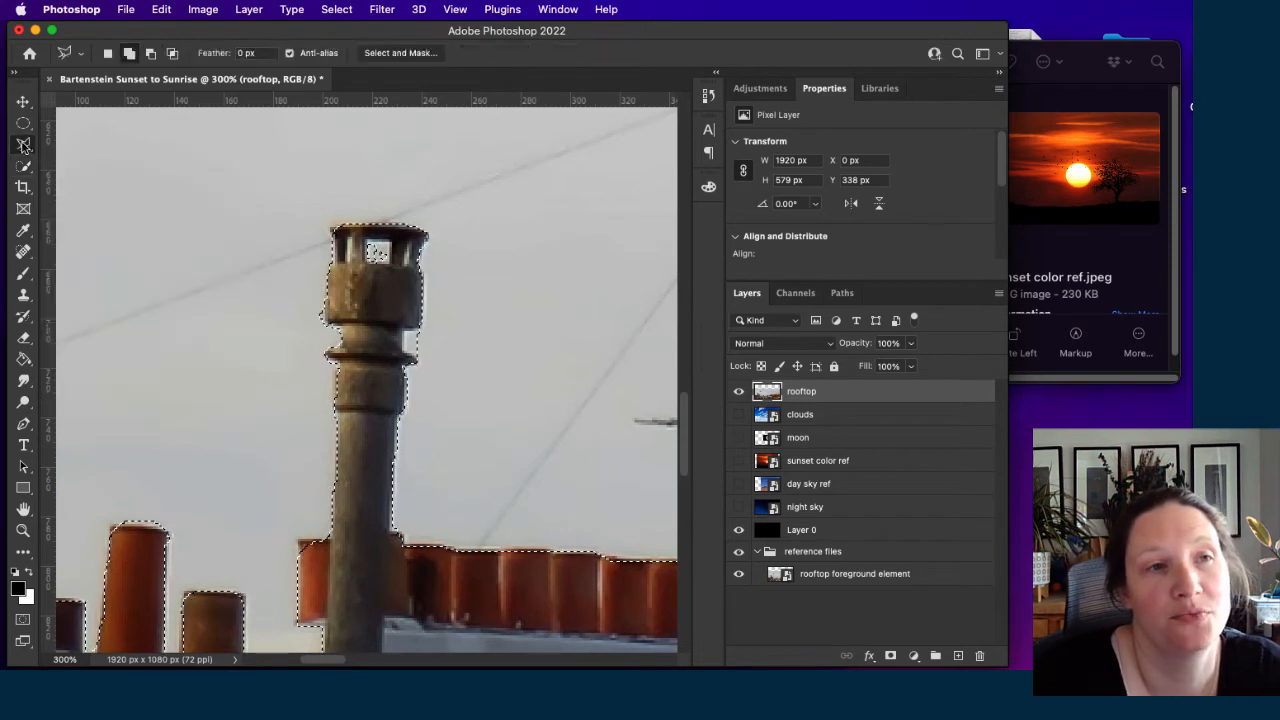
{"action": "left_click", "coordinate": [130, 54]}
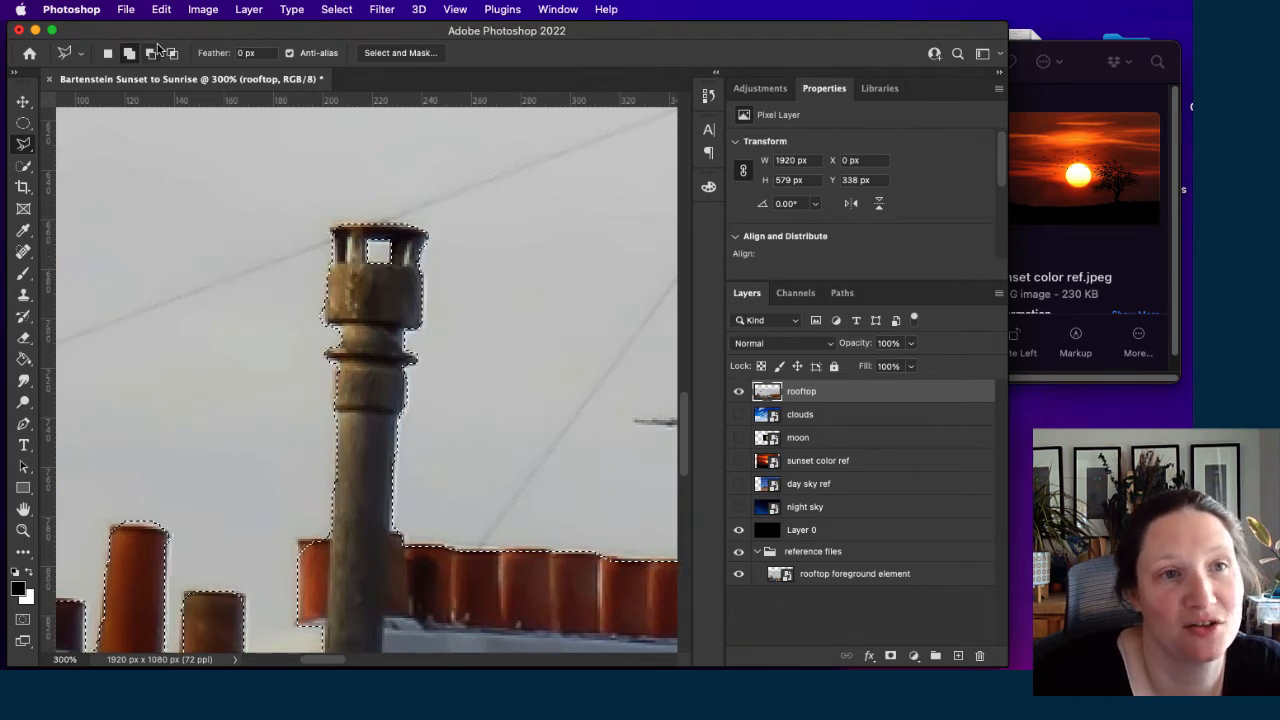
Try subtracting a triangle of sky beside the tall chimney's cap and adding it back with the Polygonal Lasso.
{"action": "key", "text": "alt"}
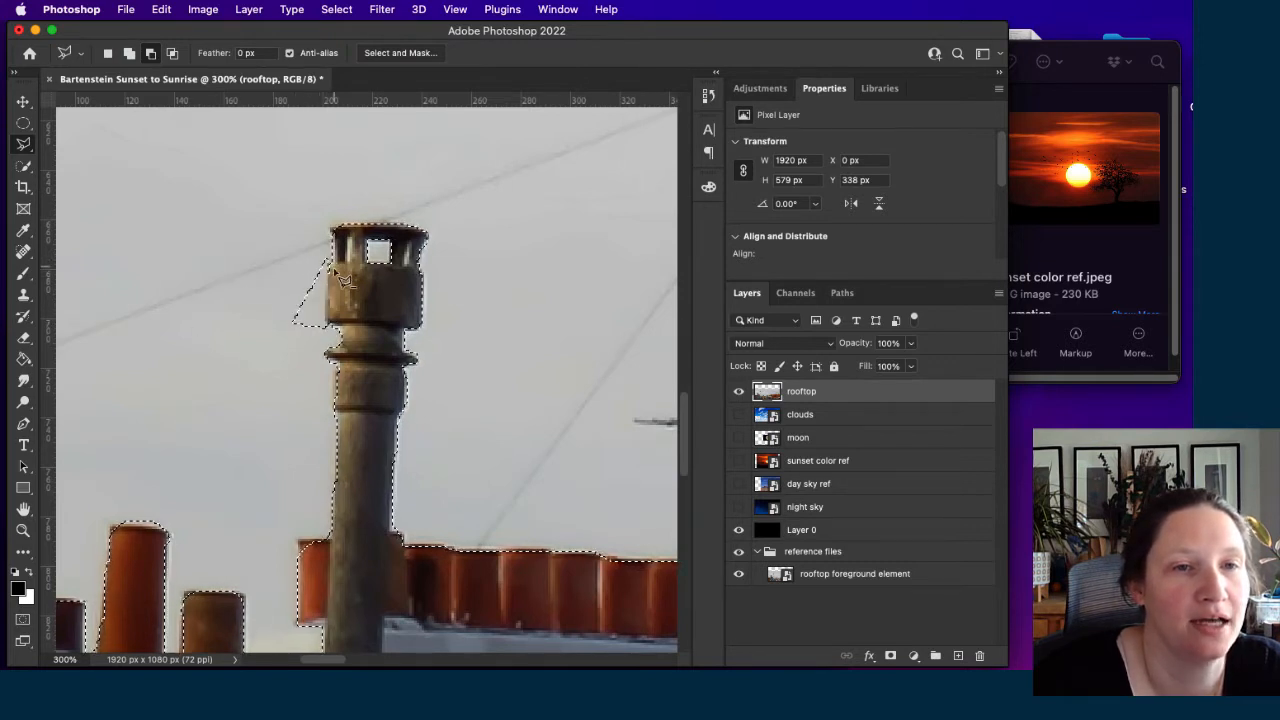
{"action": "left_click", "coordinate": [129, 53]}
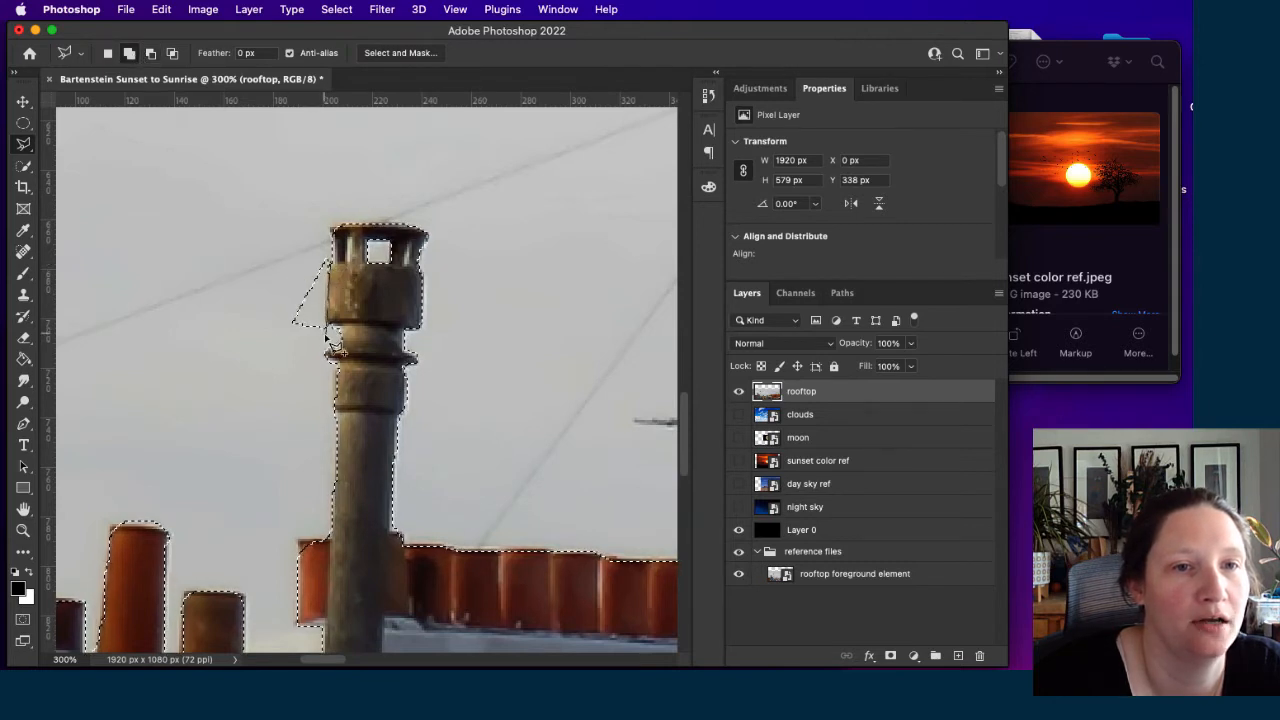
{"action": "left_click", "coordinate": [260, 318]}
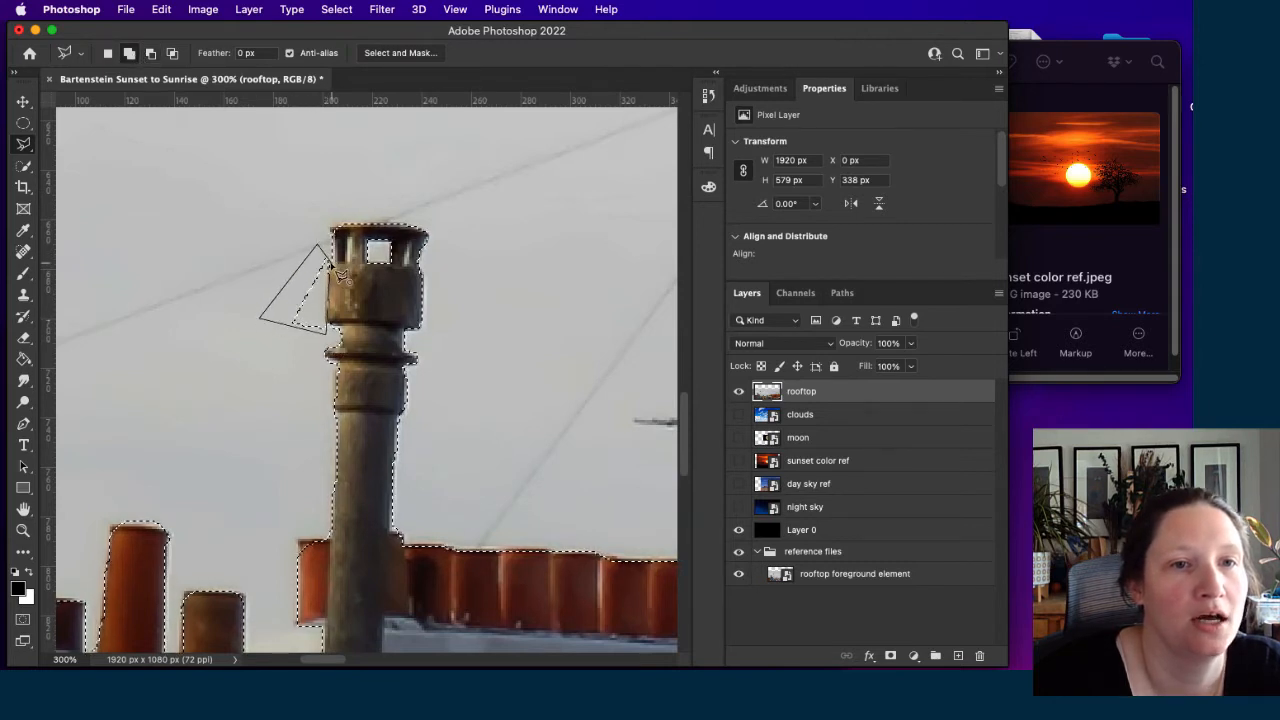
{"action": "left_click", "coordinate": [335, 269]}
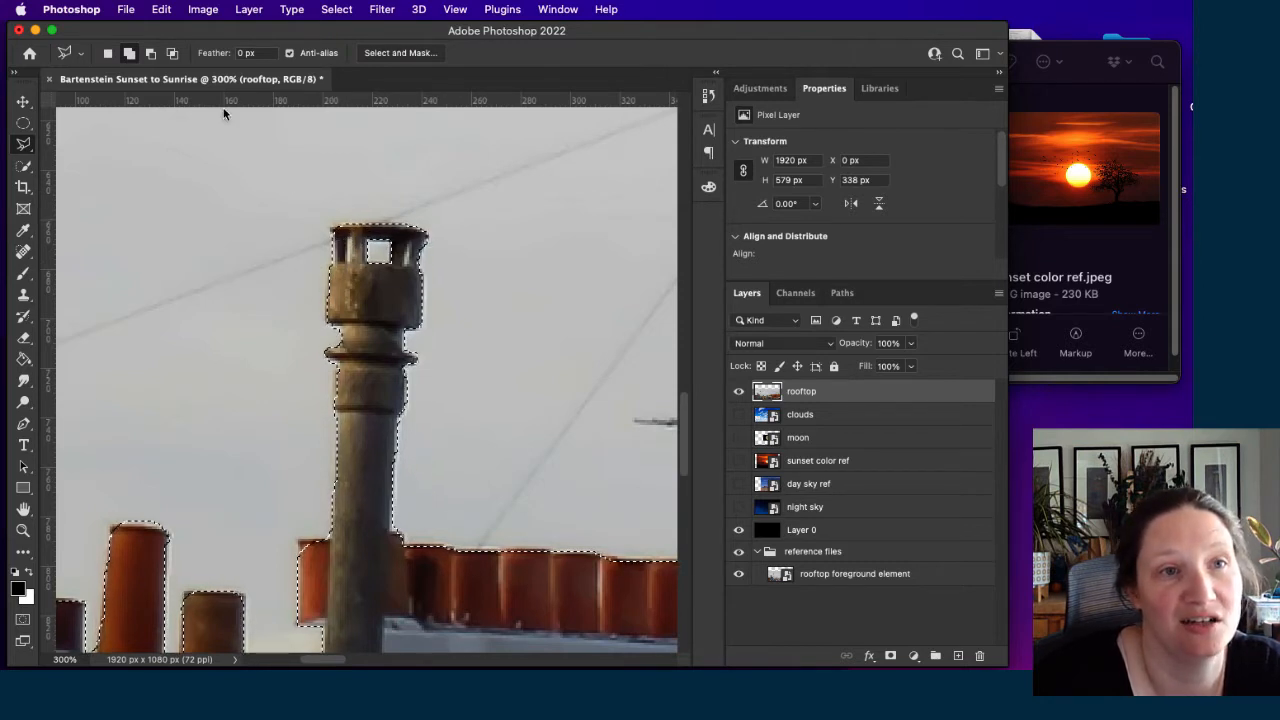
Subtract the top rim of the tall chimney's cap and the corner of the red pot beside its shaft from the sky selection.
{"action": "left_click", "coordinate": [150, 53]}
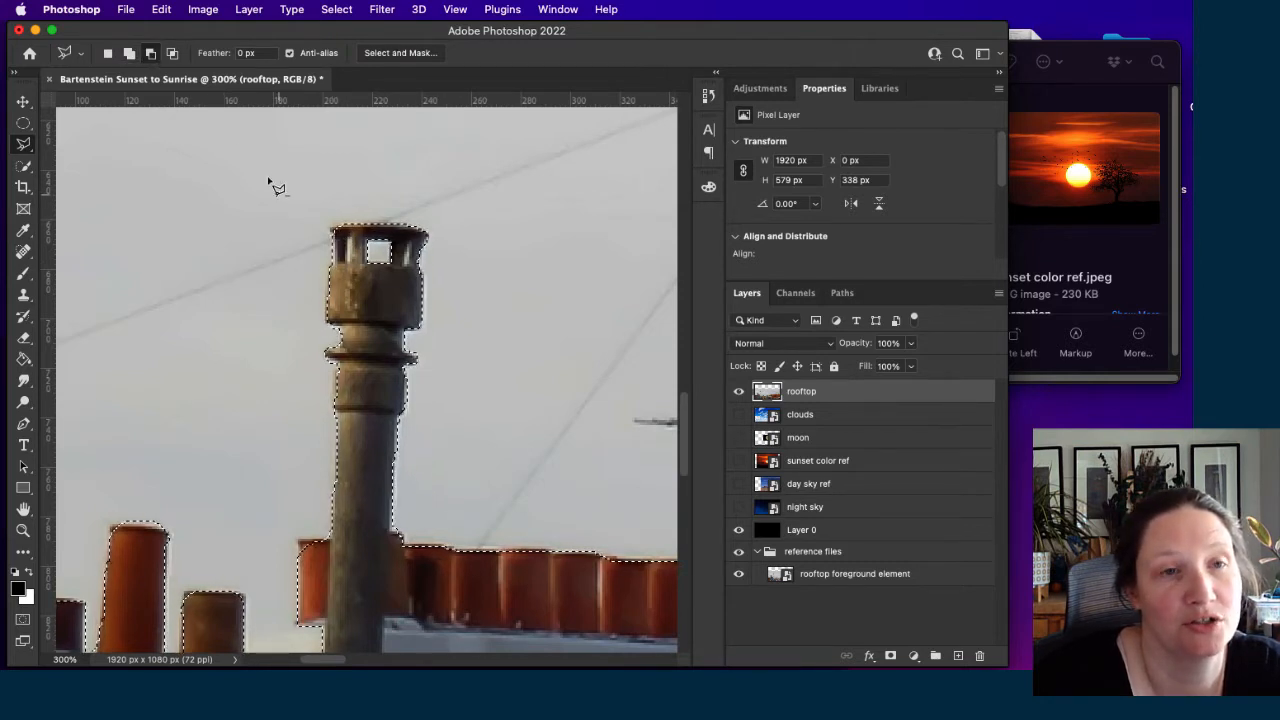
{"action": "left_click", "coordinate": [330, 228]}
{"action": "left_click", "coordinate": [426, 225]}
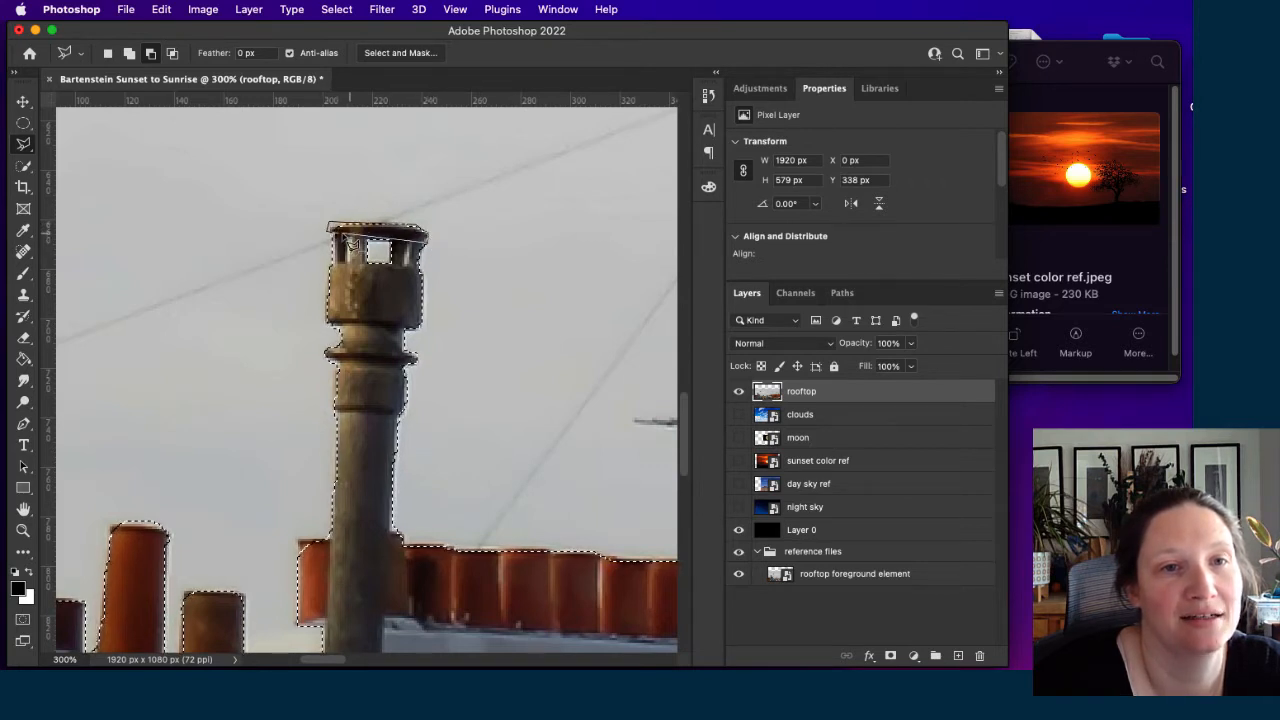
{"action": "left_click", "coordinate": [129, 53]}
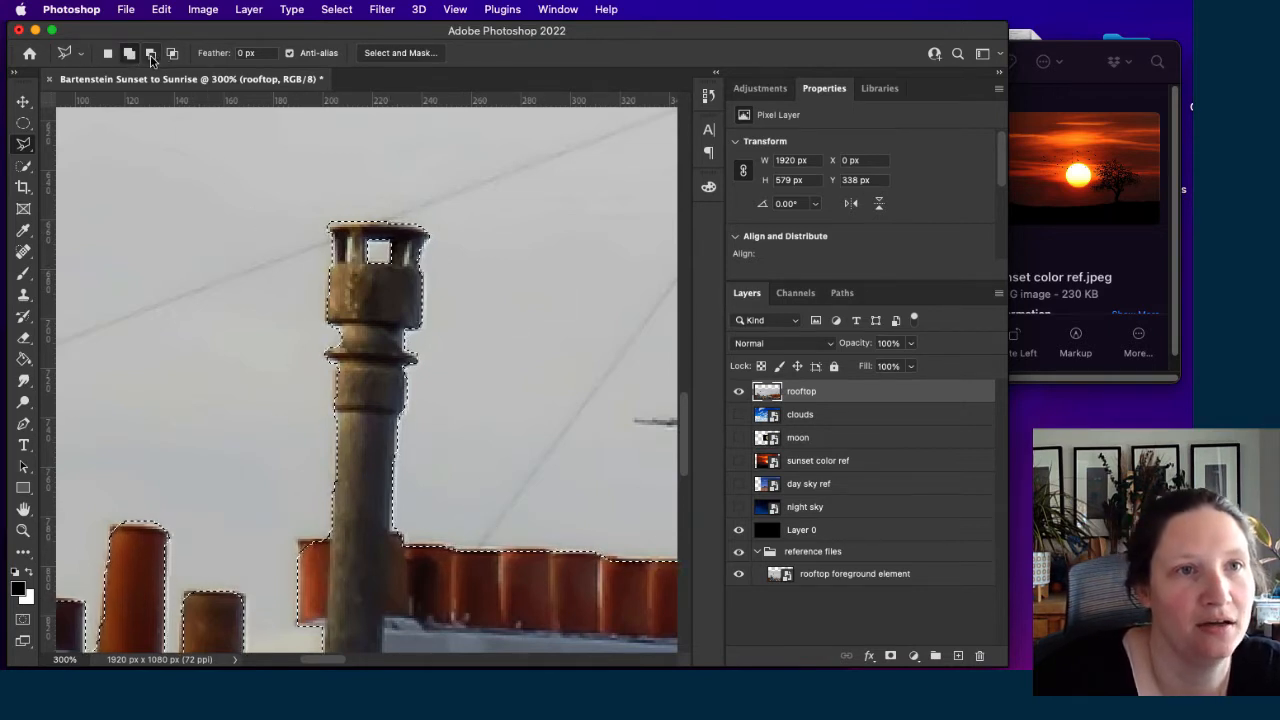
{"action": "key", "text": "alt"}
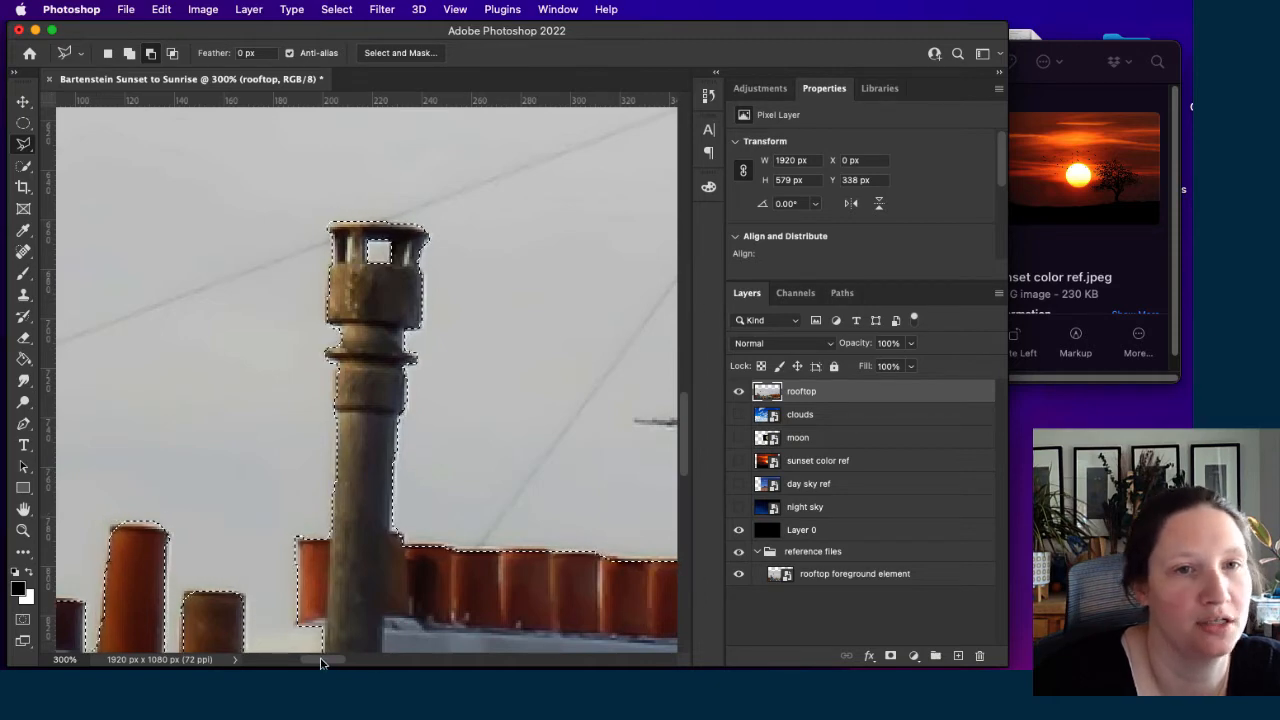
{"action": "left_click_drag", "start_coordinate": [321, 661], "coordinate": [349, 662]}
{"action": "scroll", "coordinate": [333, 579], "scroll_direction": "down", "scroll_amount": 3}
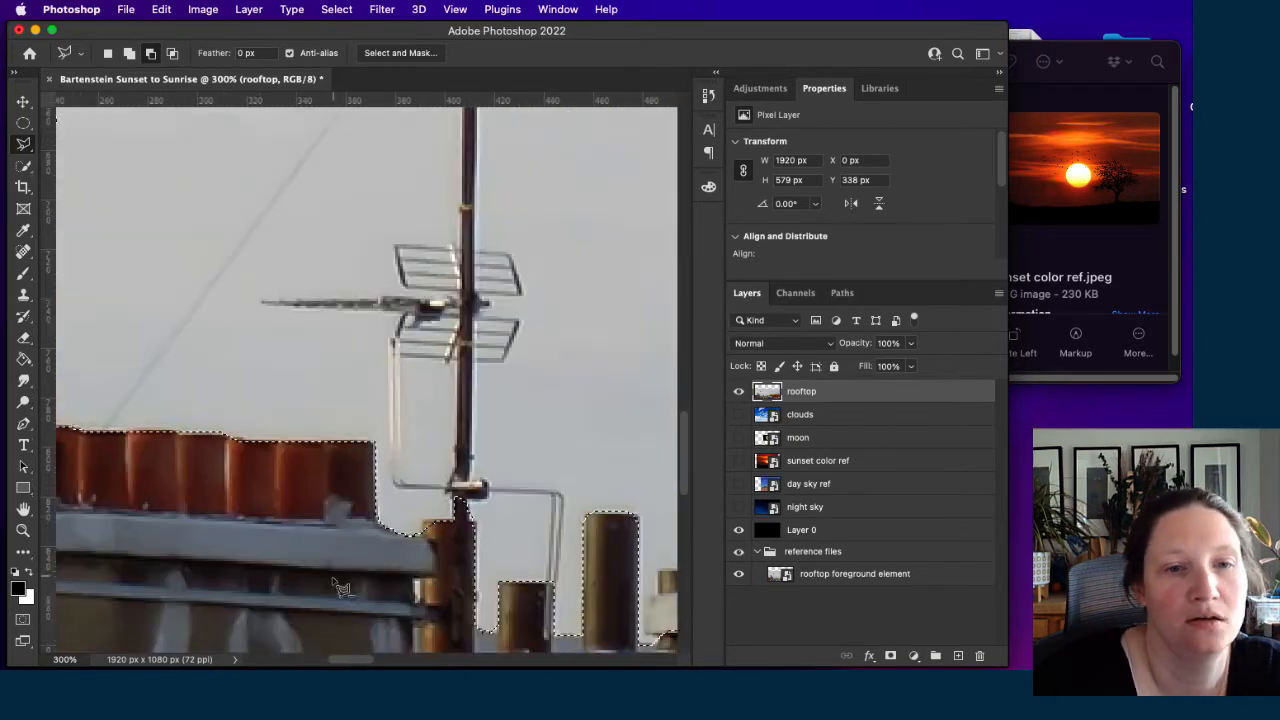
Examine the sky selection's edge along the whole roofline with Quick Selection set to subtract and a 3 px brush.
{"action": "scroll", "coordinate": [341, 588], "scroll_direction": "down", "scroll_amount": 2}
{"action": "scroll", "coordinate": [360, 380], "scroll_direction": "right", "scroll_amount": 5}
{"action": "key", "text": "w"}
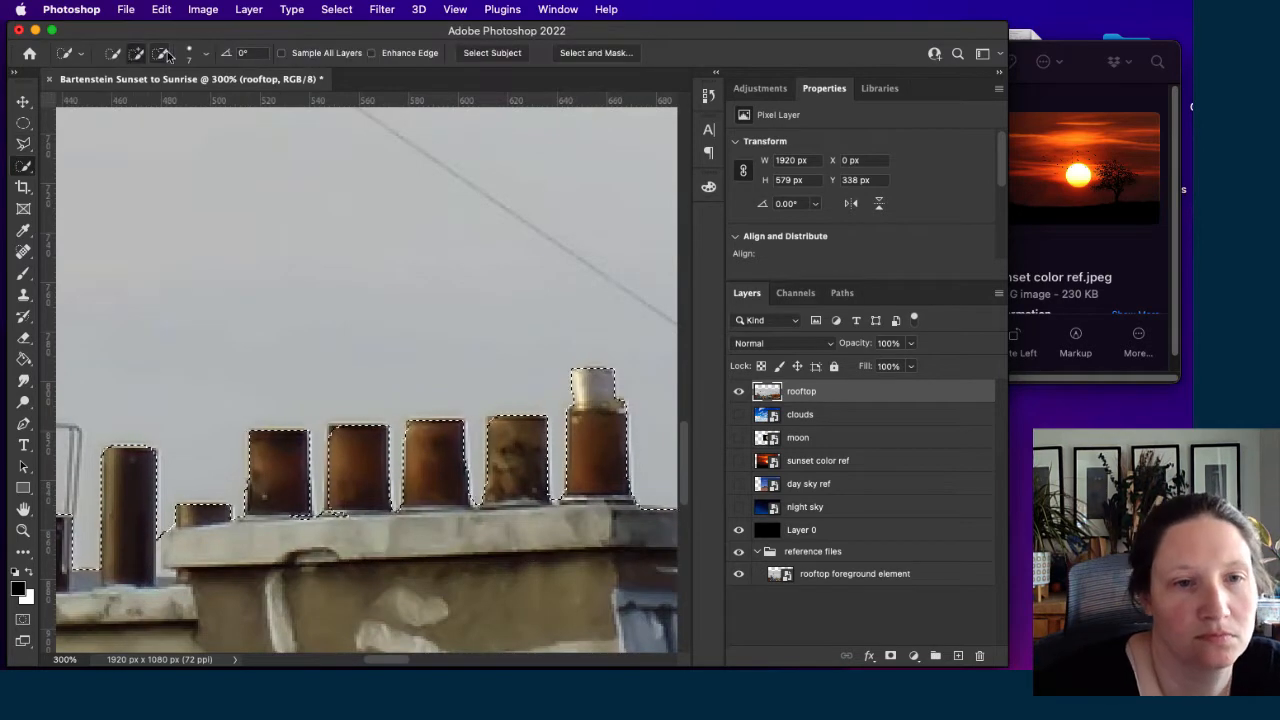
{"action": "left_click", "coordinate": [163, 53]}
{"action": "scroll", "coordinate": [400, 400], "scroll_direction": "right", "scroll_amount": 15}
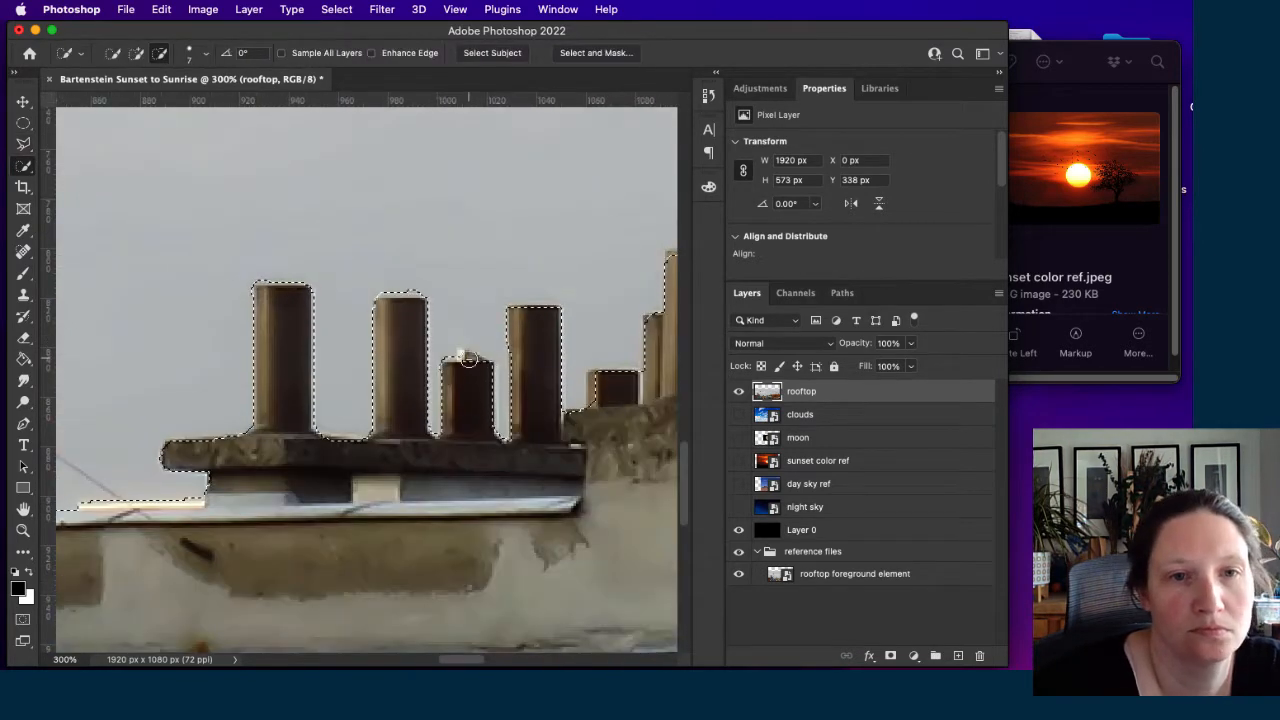
{"action": "scroll", "coordinate": [468, 359], "scroll_direction": "right", "scroll_amount": 10}
{"action": "scroll", "coordinate": [468, 350], "scroll_direction": "up", "scroll_amount": 6}
{"action": "key", "text": "bracketleft"}
{"action": "key", "text": "bracketleft"}
{"action": "key", "text": "bracketleft"}
{"action": "key", "text": "bracketleft"}
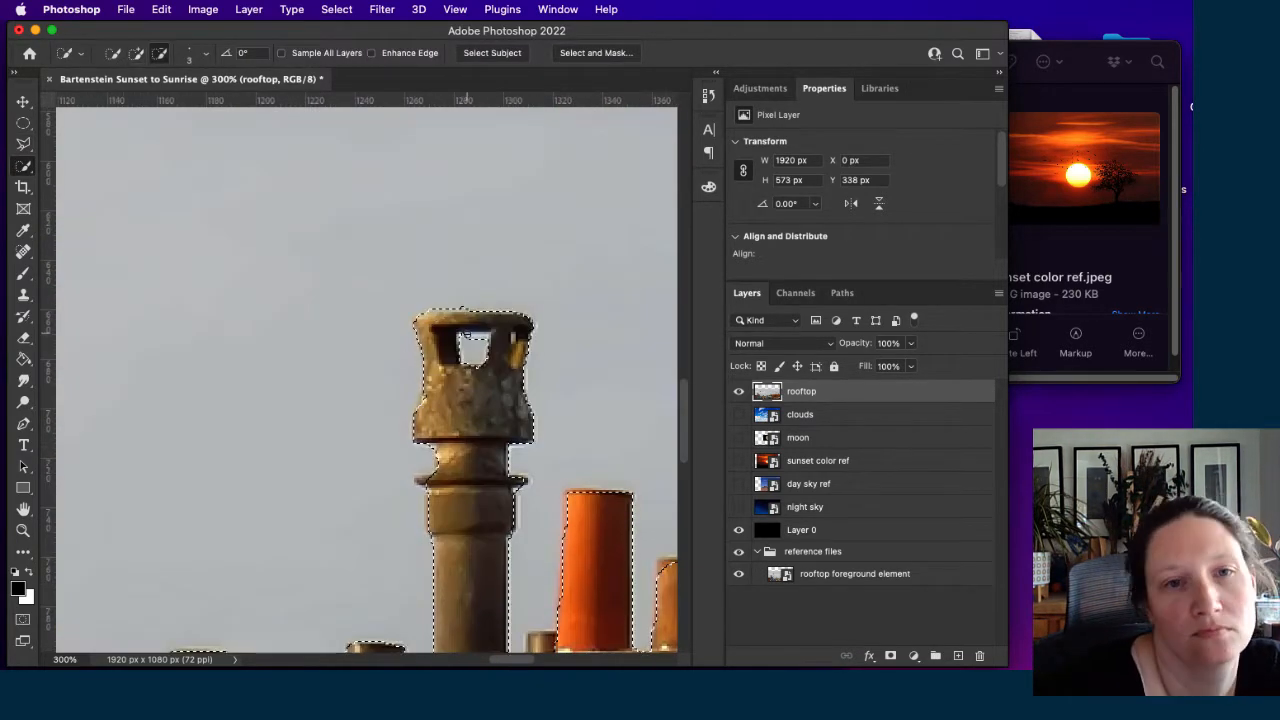
{"action": "scroll", "coordinate": [465, 340], "scroll_direction": "down", "scroll_amount": 3}
{"action": "scroll", "coordinate": [581, 551], "scroll_direction": "right", "scroll_amount": 6}
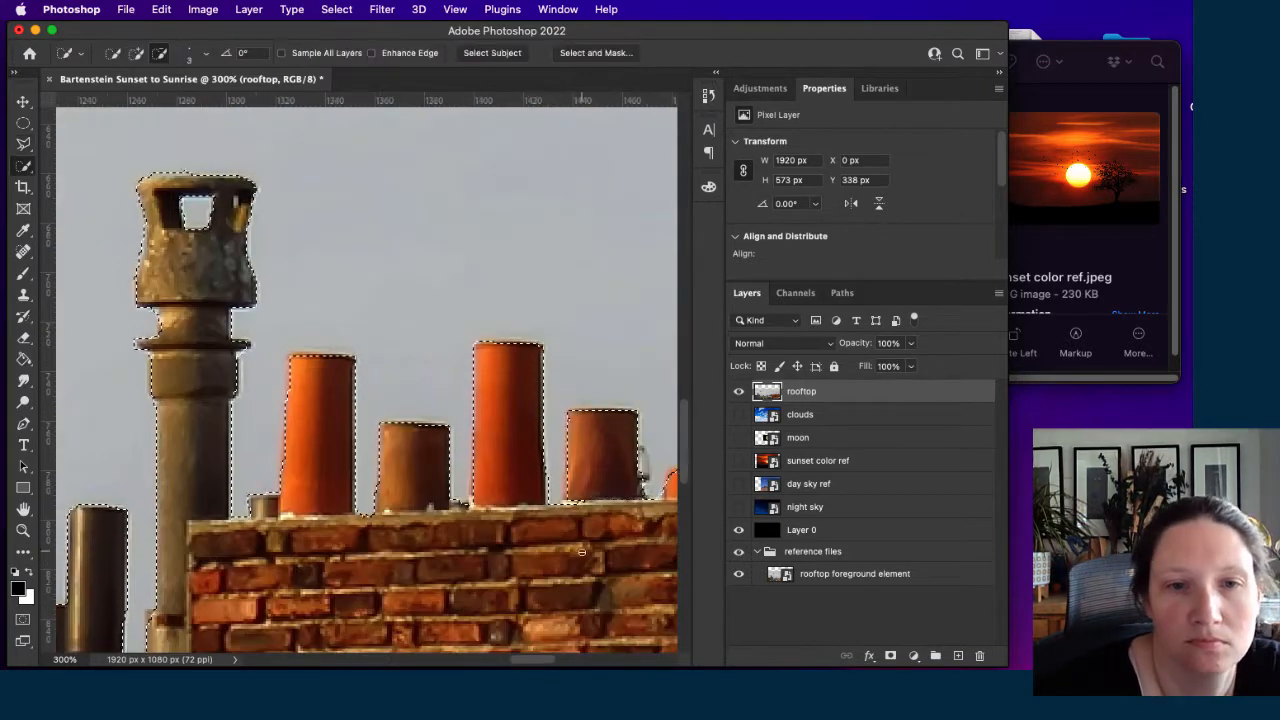
{"action": "scroll", "coordinate": [581, 551], "scroll_direction": "right", "scroll_amount": 10}
{"action": "scroll", "coordinate": [478, 290], "scroll_direction": "right", "scroll_amount": 12}
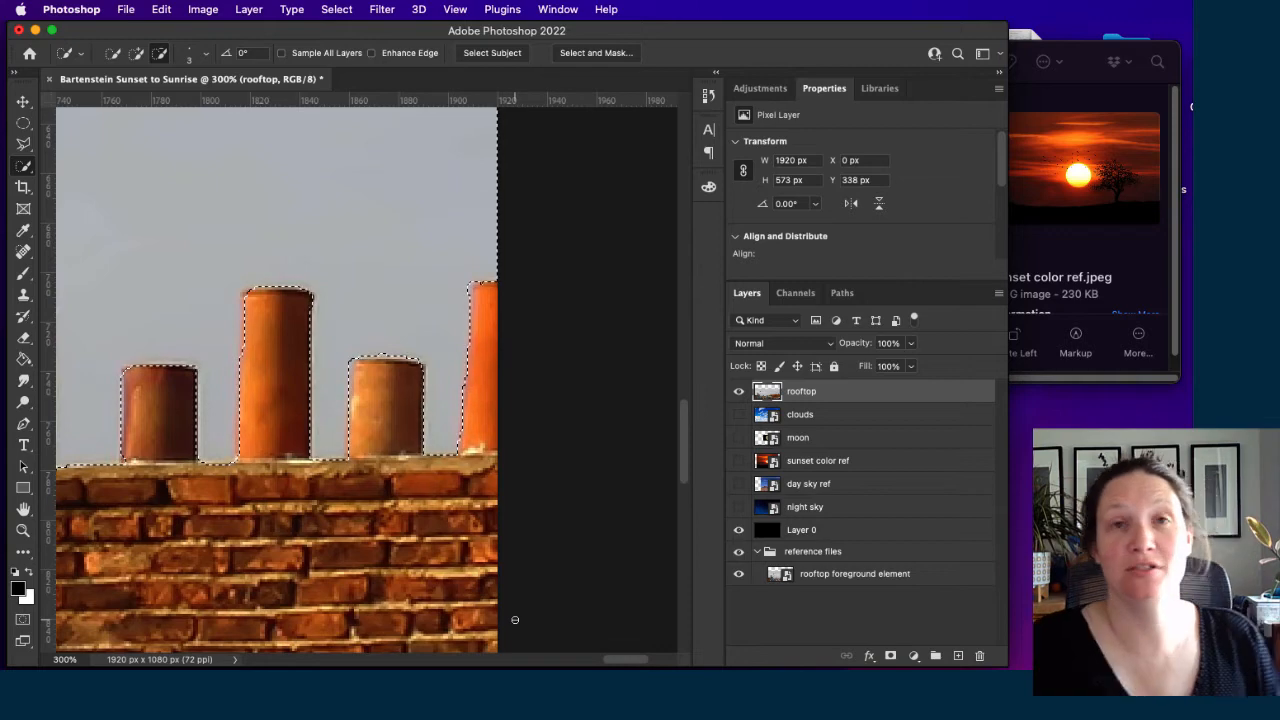
Delete the selected sky from the rooftop layer and clear the selection.
{"action": "left_click_drag", "start_coordinate": [628, 663], "coordinate": [295, 662]}
{"action": "key", "text": "super+1"}
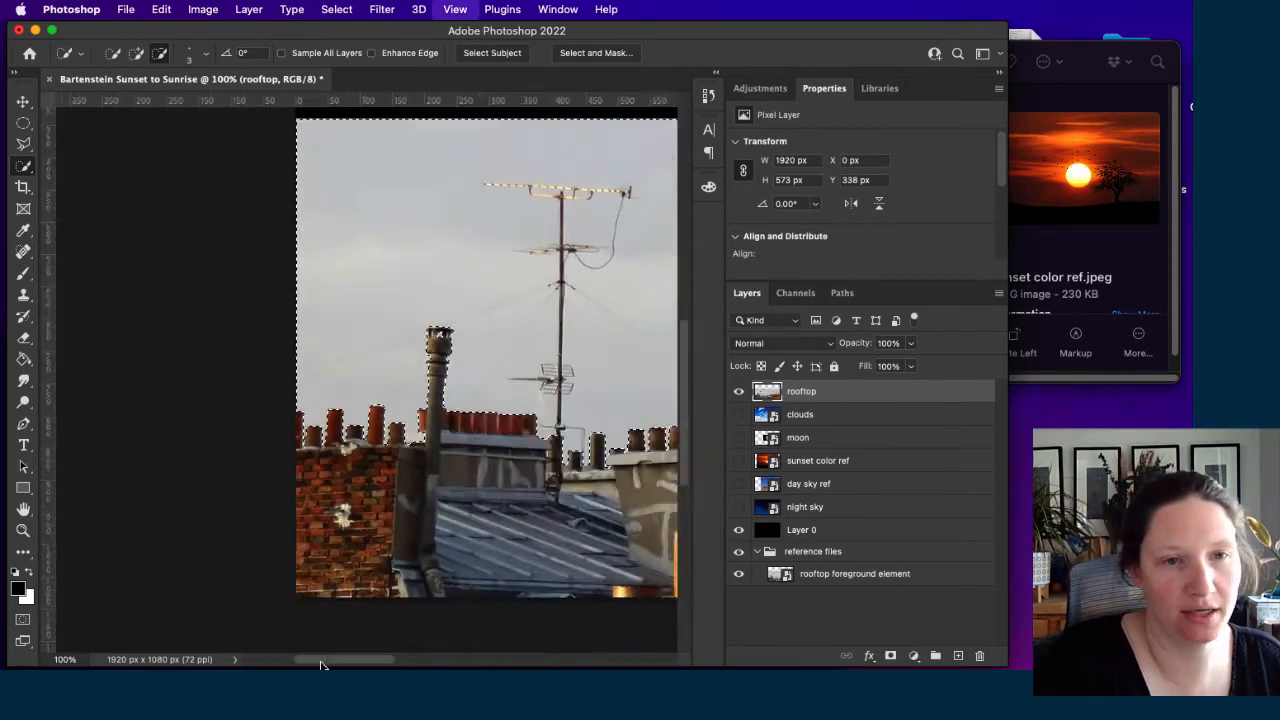
{"action": "key", "text": "super+minus"}
{"action": "key", "text": "super+minus"}
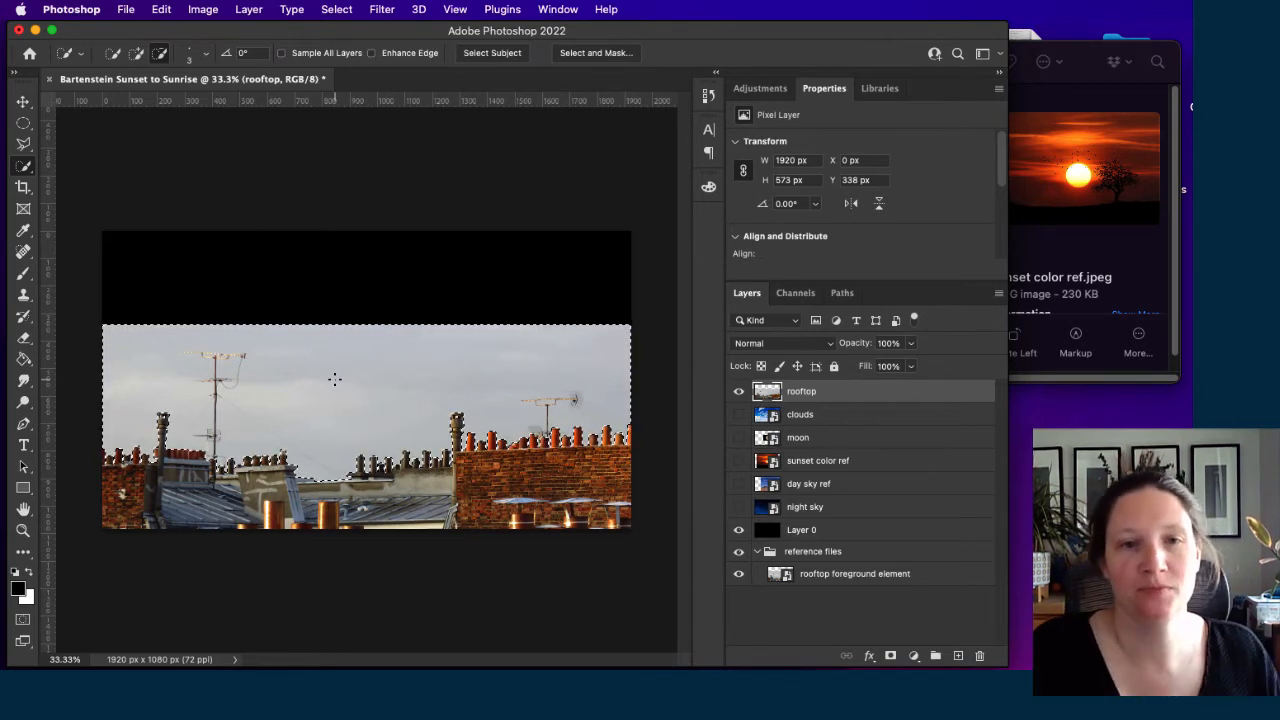
{"action": "key", "text": "Delete"}
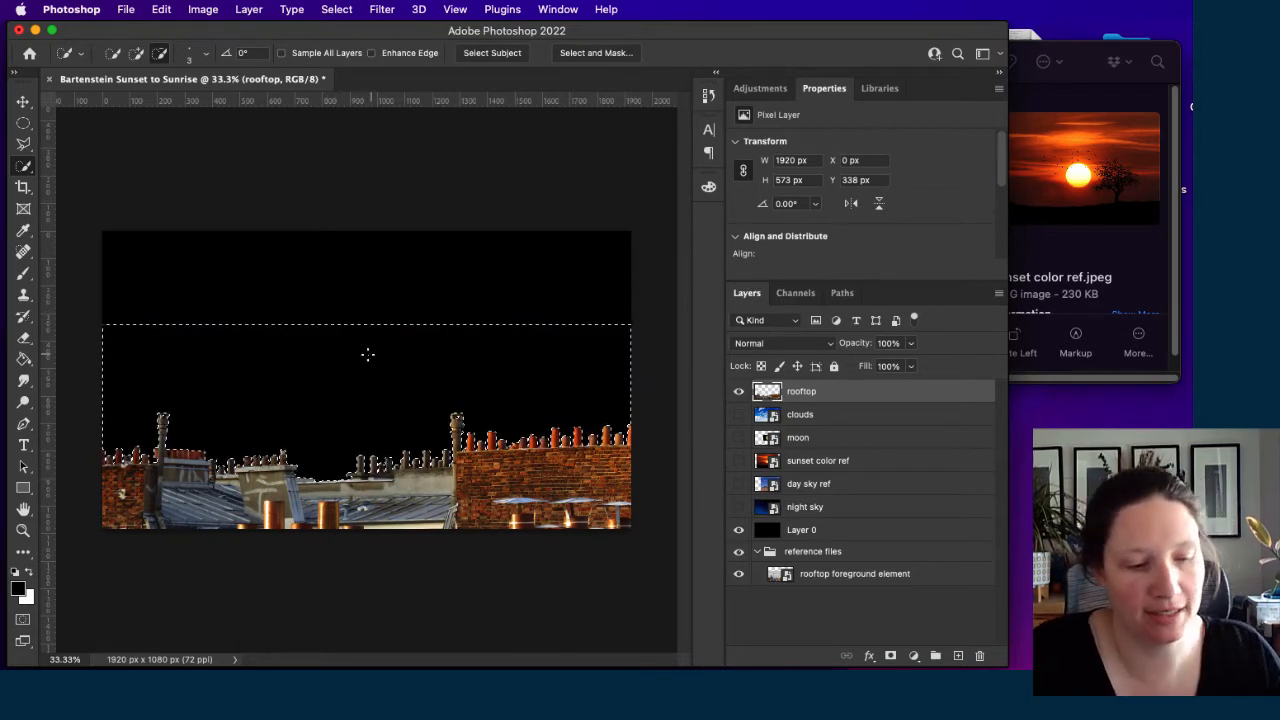
{"action": "key", "text": "super+d"}
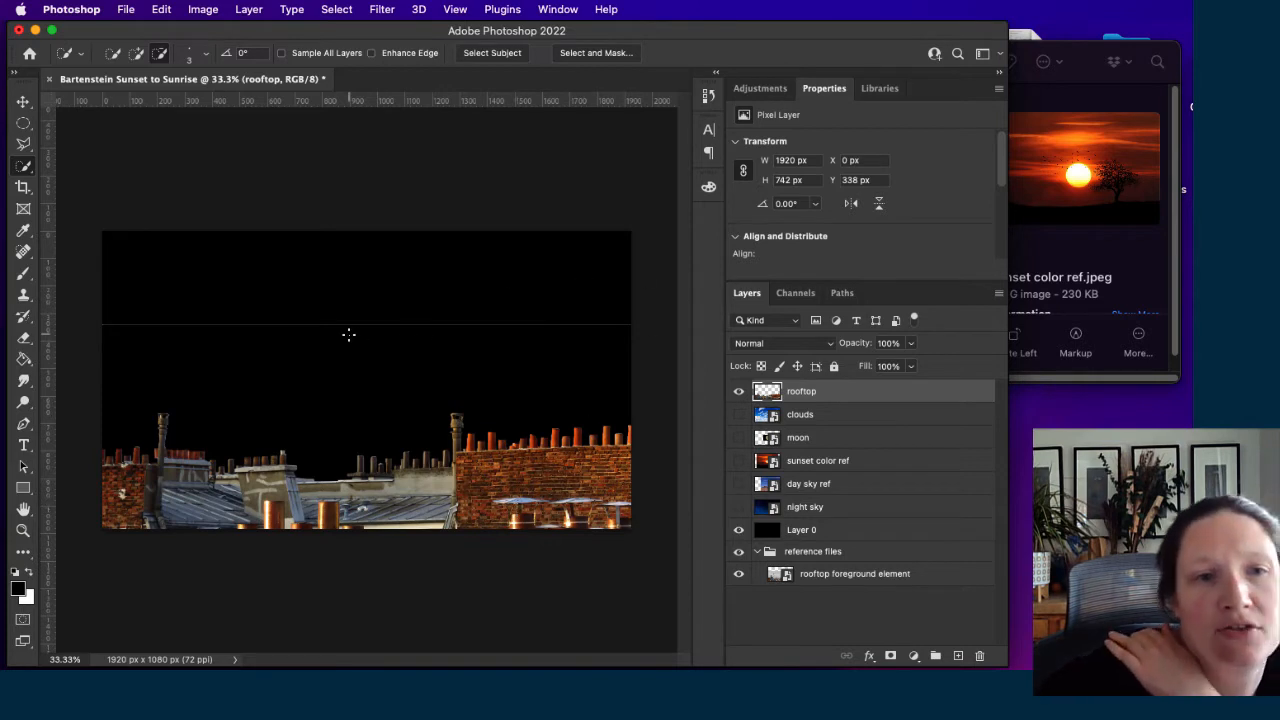
Erase the thin leftover line along the upper edge of the rooftop layer's removed sky with a 30 px eraser.
{"action": "key", "text": "v"}
{"action": "mouse_move", "coordinate": [372, 512]}
{"action": "left_mouse_down"}
{"action": "mouse_move", "coordinate": [480, 510]}
{"action": "mouse_move", "coordinate": [322, 512]}
{"action": "mouse_move", "coordinate": [338, 512]}
{"action": "left_mouse_up"}
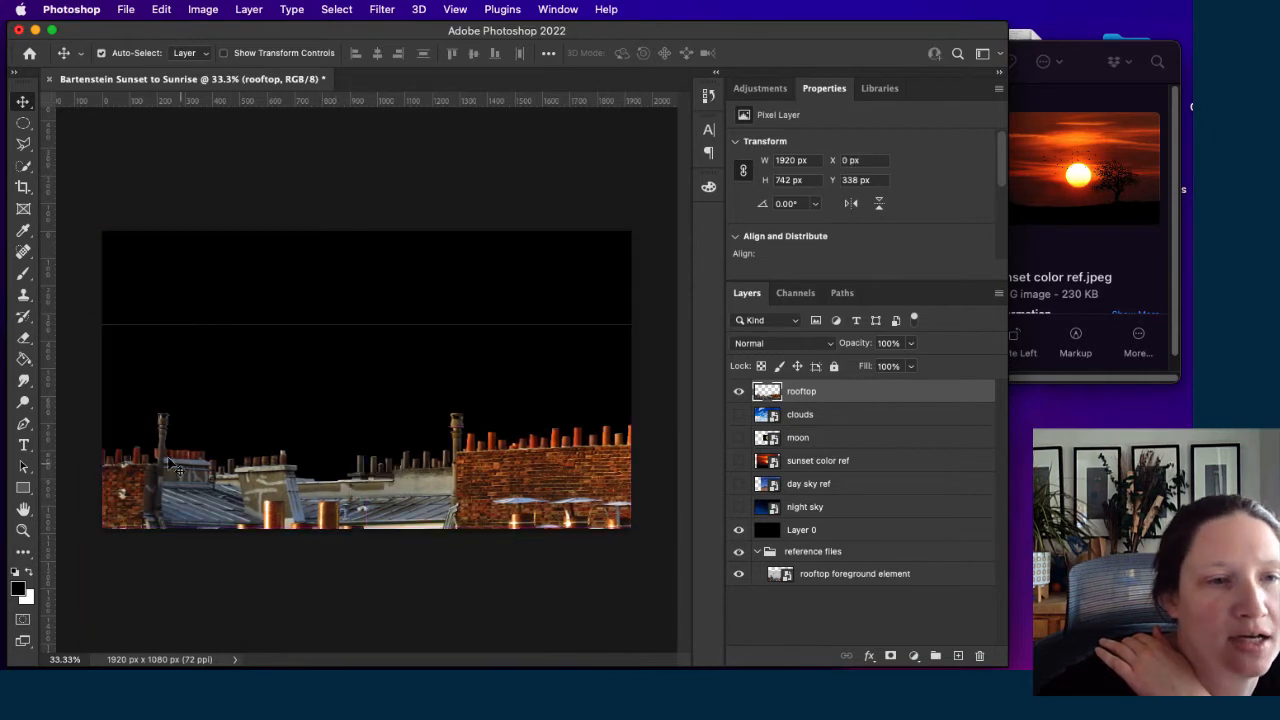
{"action": "left_click", "coordinate": [25, 339]}
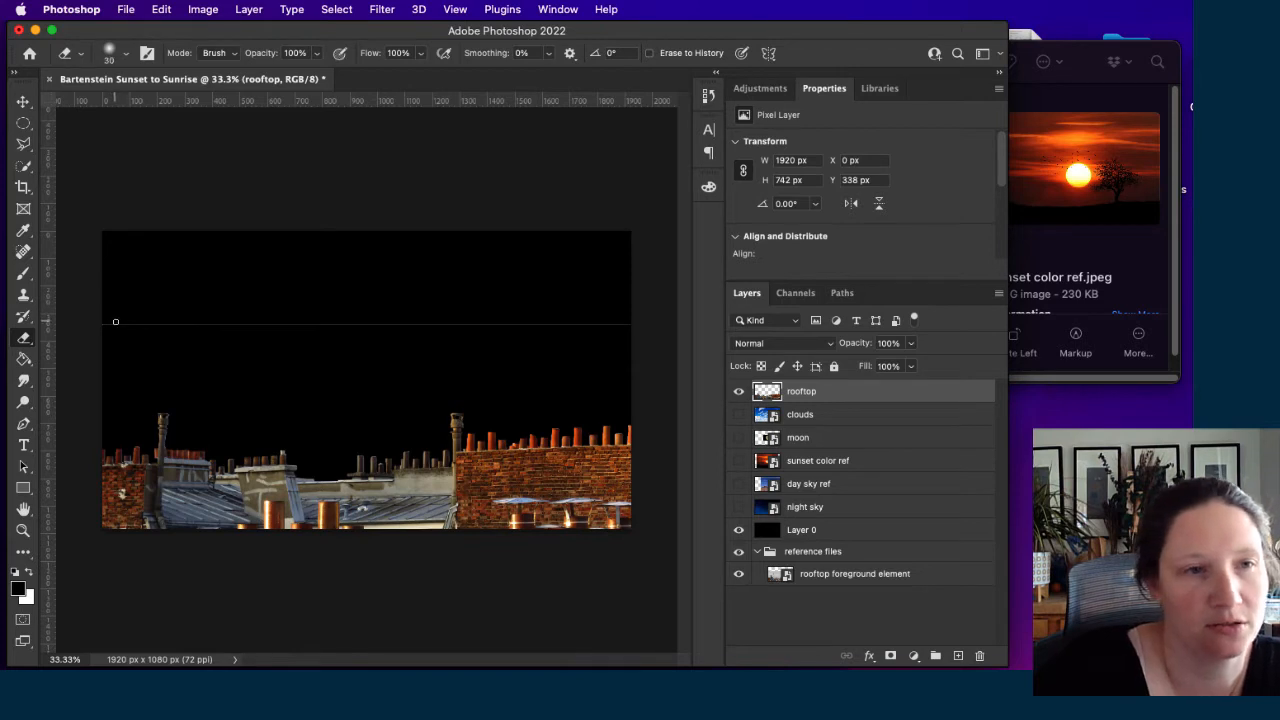
{"action": "left_click_drag", "start_coordinate": [99, 324], "coordinate": [307, 330]}
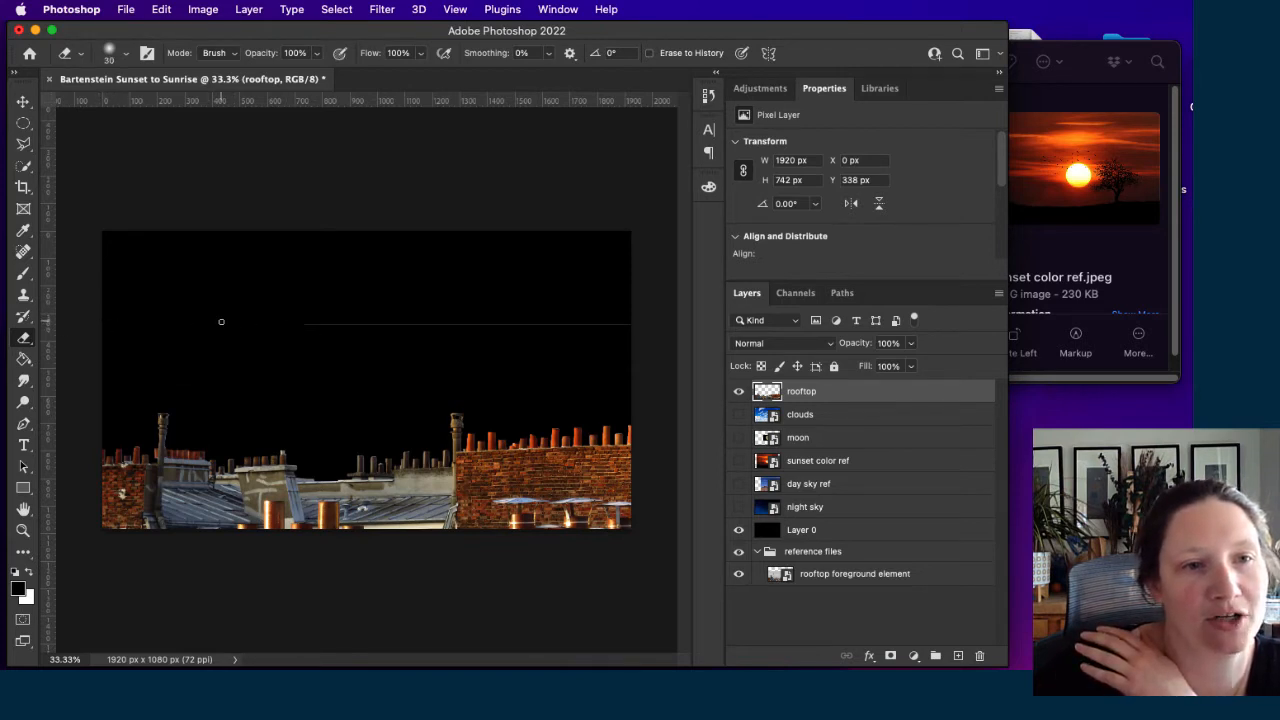
{"action": "left_click_drag", "start_coordinate": [221, 321], "coordinate": [331, 323]}
{"action": "left_click_drag", "start_coordinate": [548, 324], "coordinate": [360, 322]}
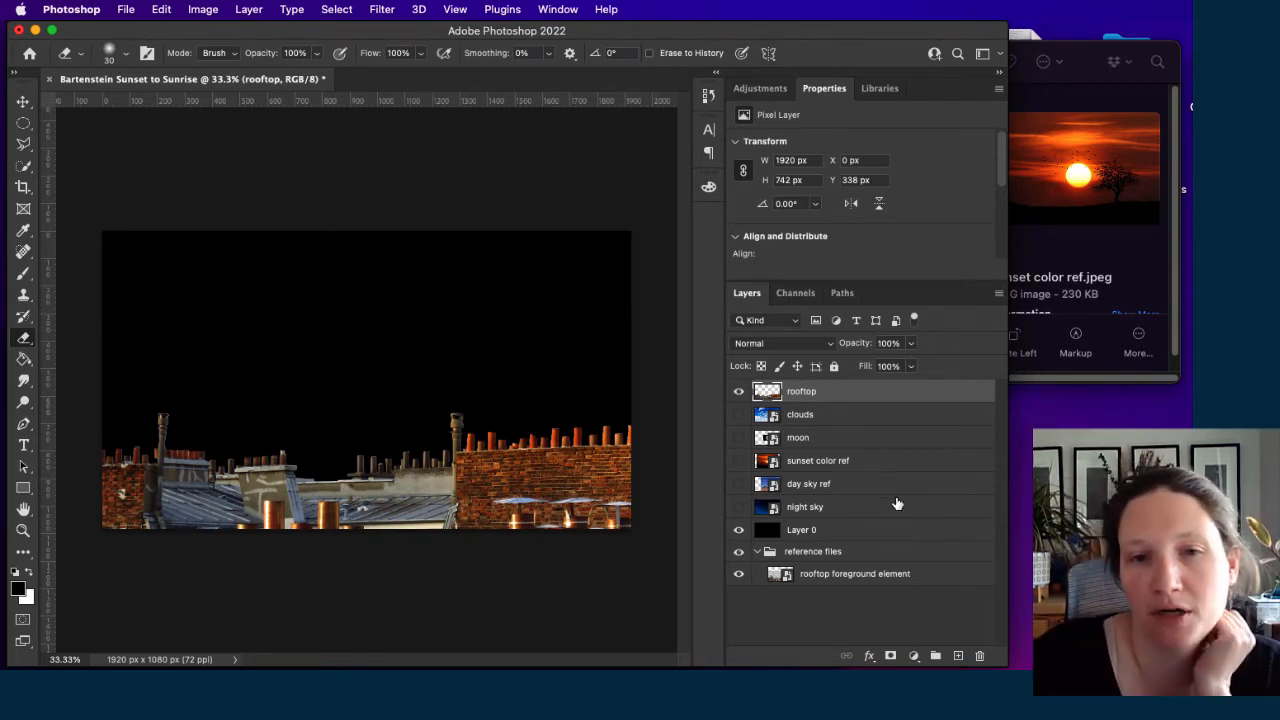
Isolate and select the moon layer by showing it and hiding the rooftop layer, Layer 0 and the reference files group.
{"action": "left_click", "coordinate": [735, 393]}
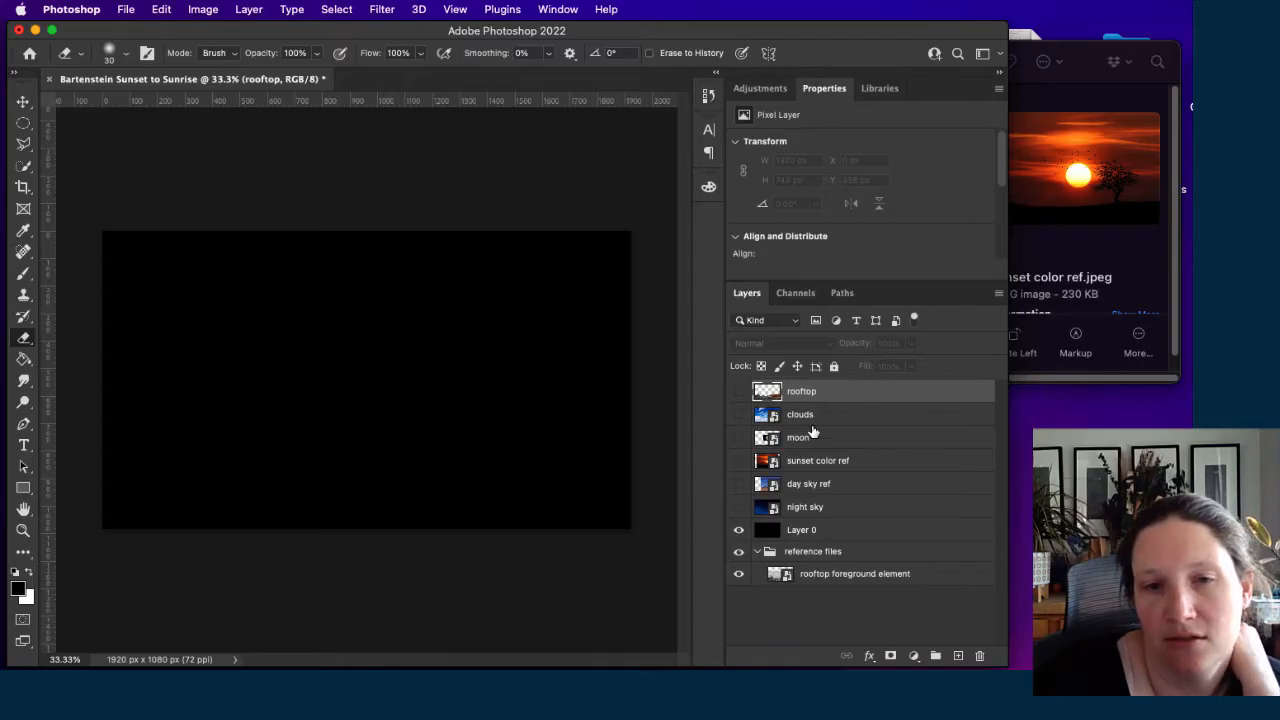
{"action": "left_click", "coordinate": [739, 438]}
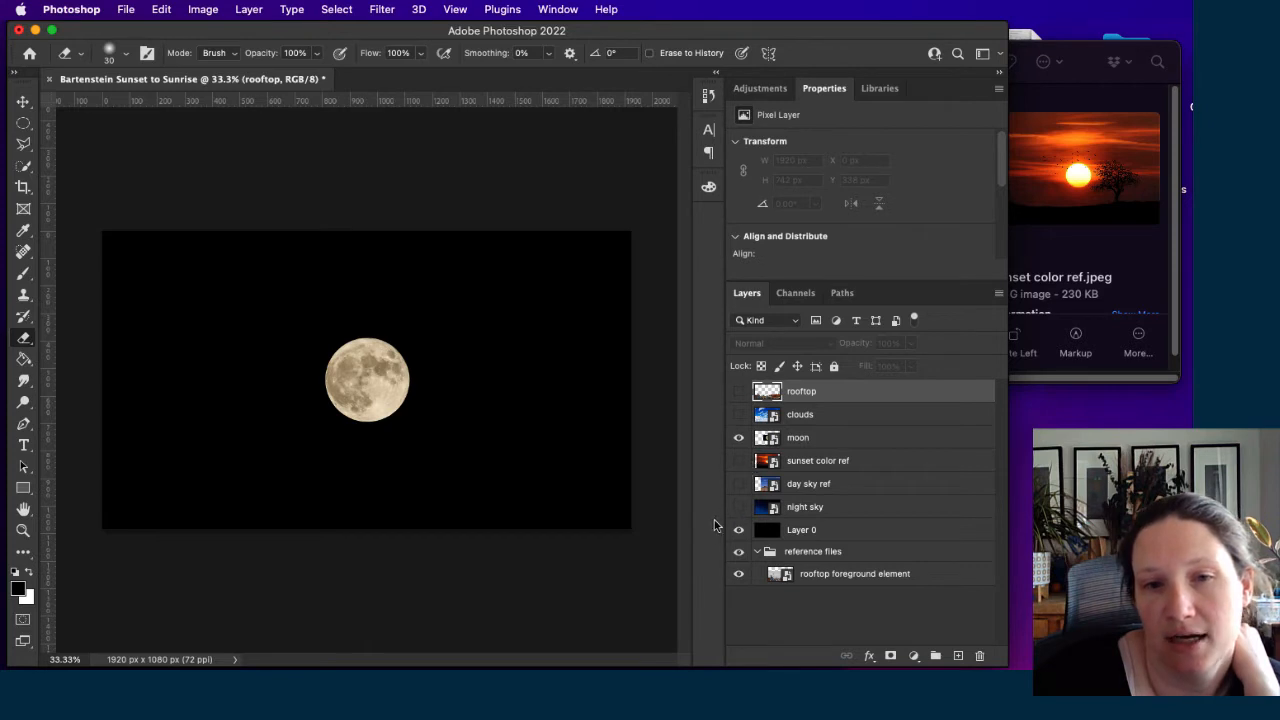
{"action": "left_click", "coordinate": [739, 530]}
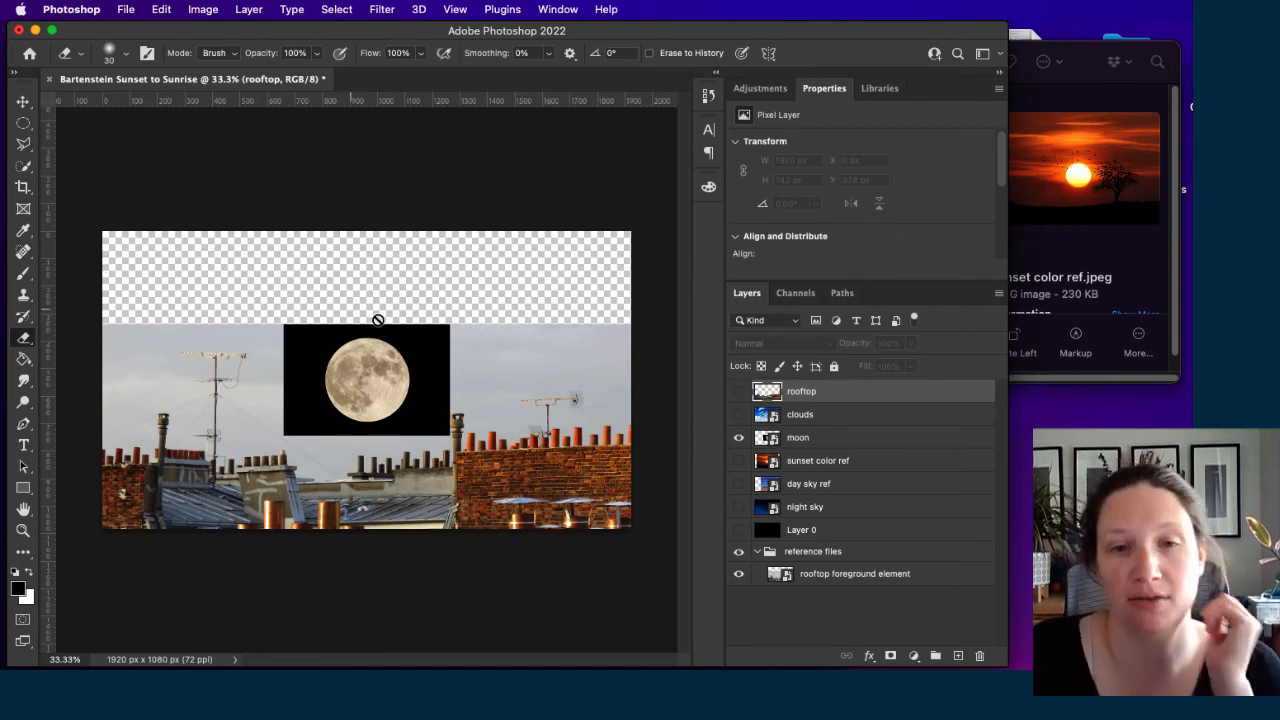
{"action": "left_click", "coordinate": [738, 551]}
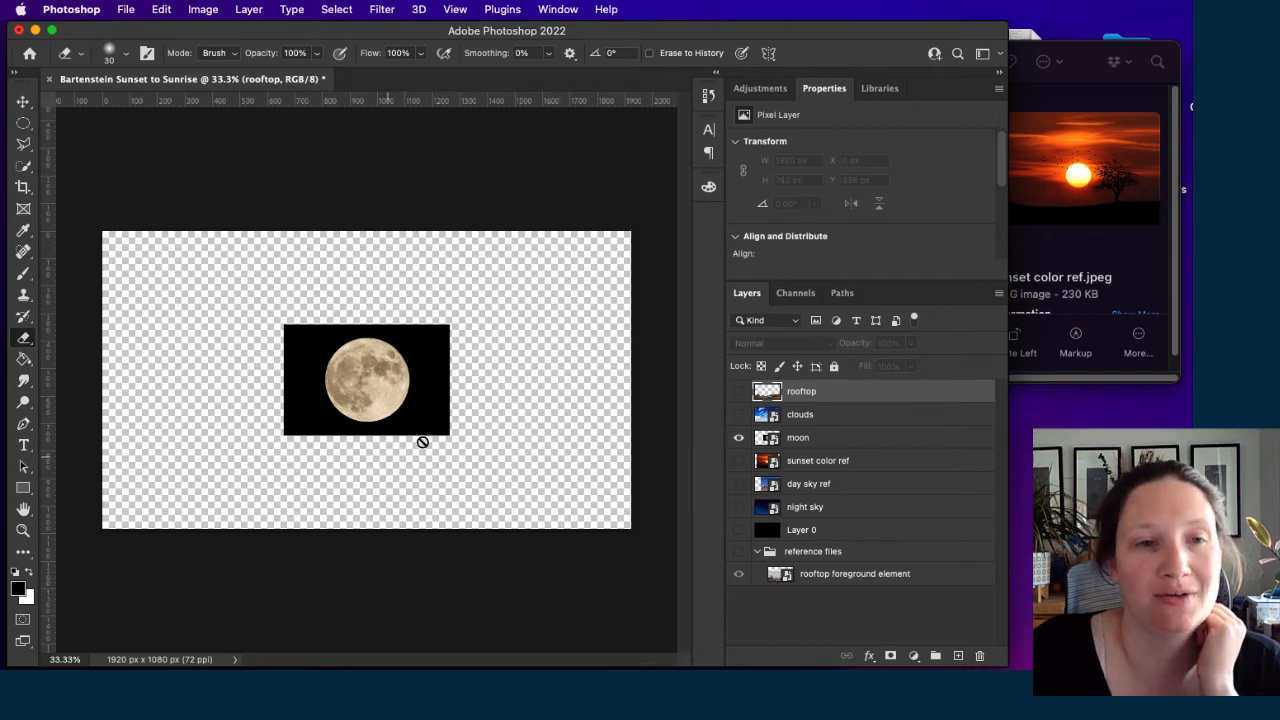
{"action": "left_click", "coordinate": [826, 441]}
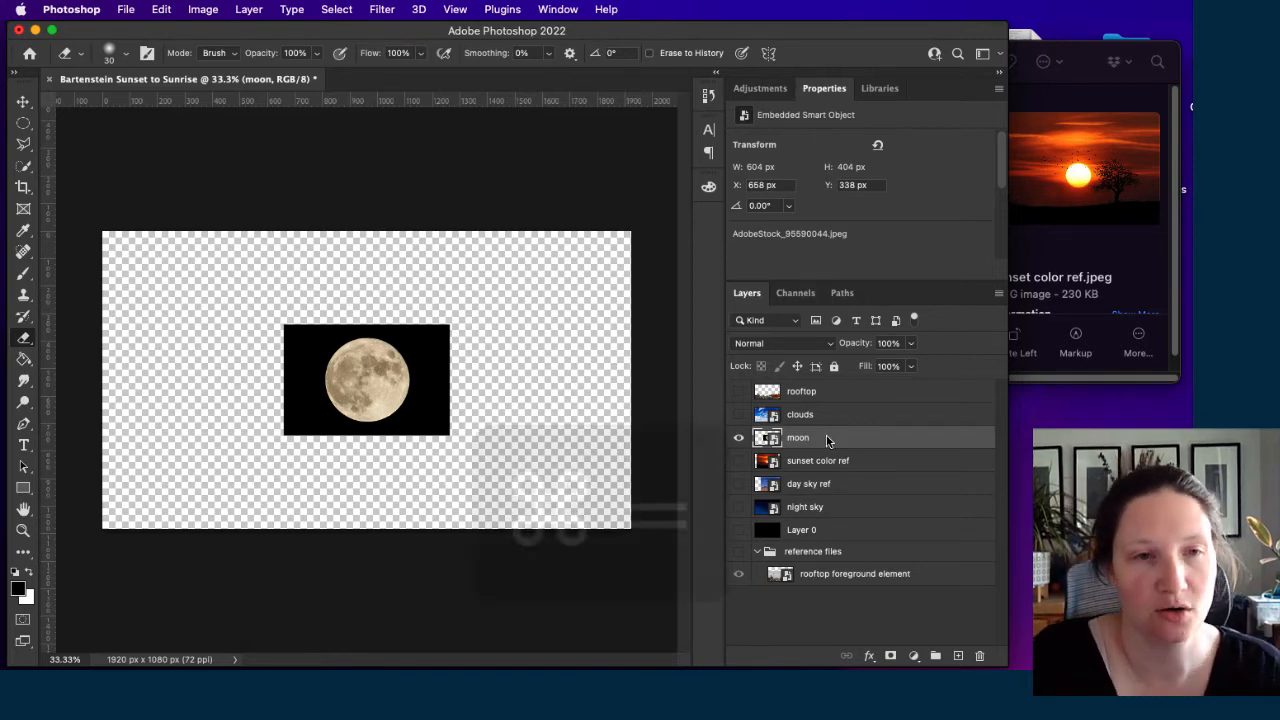
{"action": "key", "text": "super+equal"}
{"action": "key", "text": "super+equal"}
{"action": "key", "text": "super+equal"}
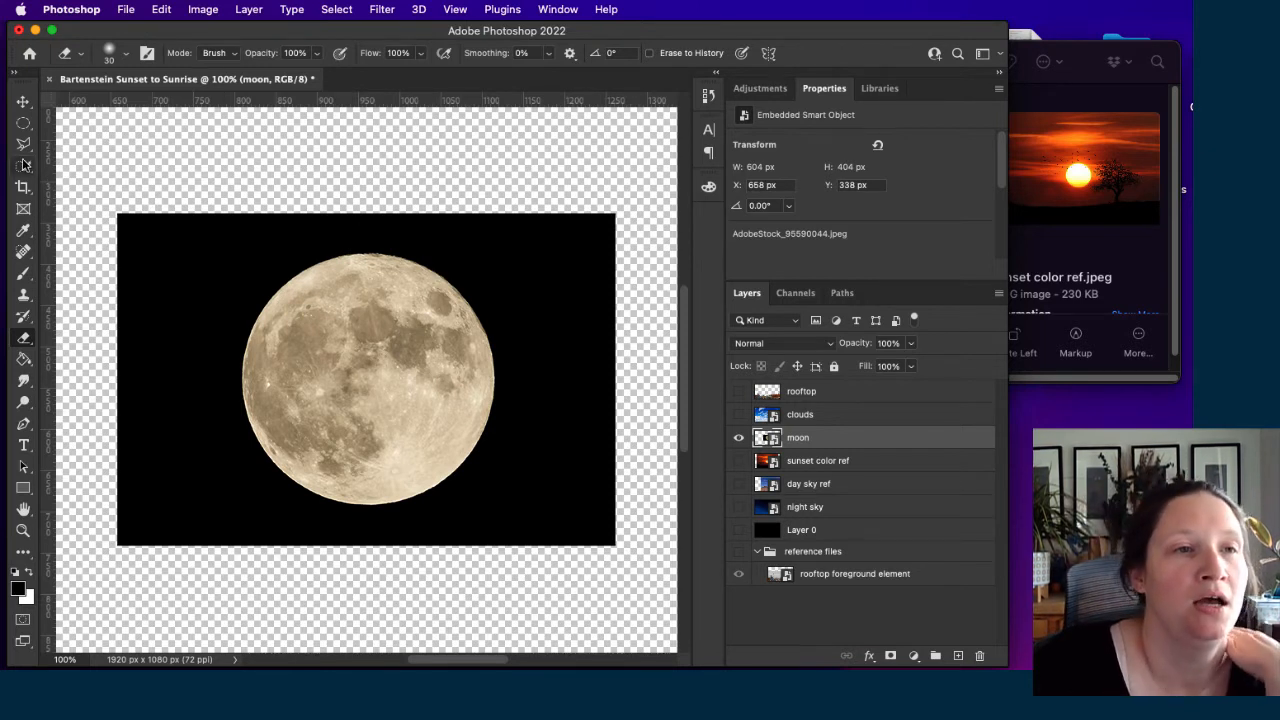
Try building a selection over the moon from four overlapping rectangular marquees in add mode, and discard it.
{"action": "left_click", "coordinate": [23, 124]}
{"action": "left_click_drag", "start_coordinate": [23, 128], "coordinate": [100, 120]}
{"action": "left_click_drag", "start_coordinate": [189, 243], "coordinate": [413, 393]}
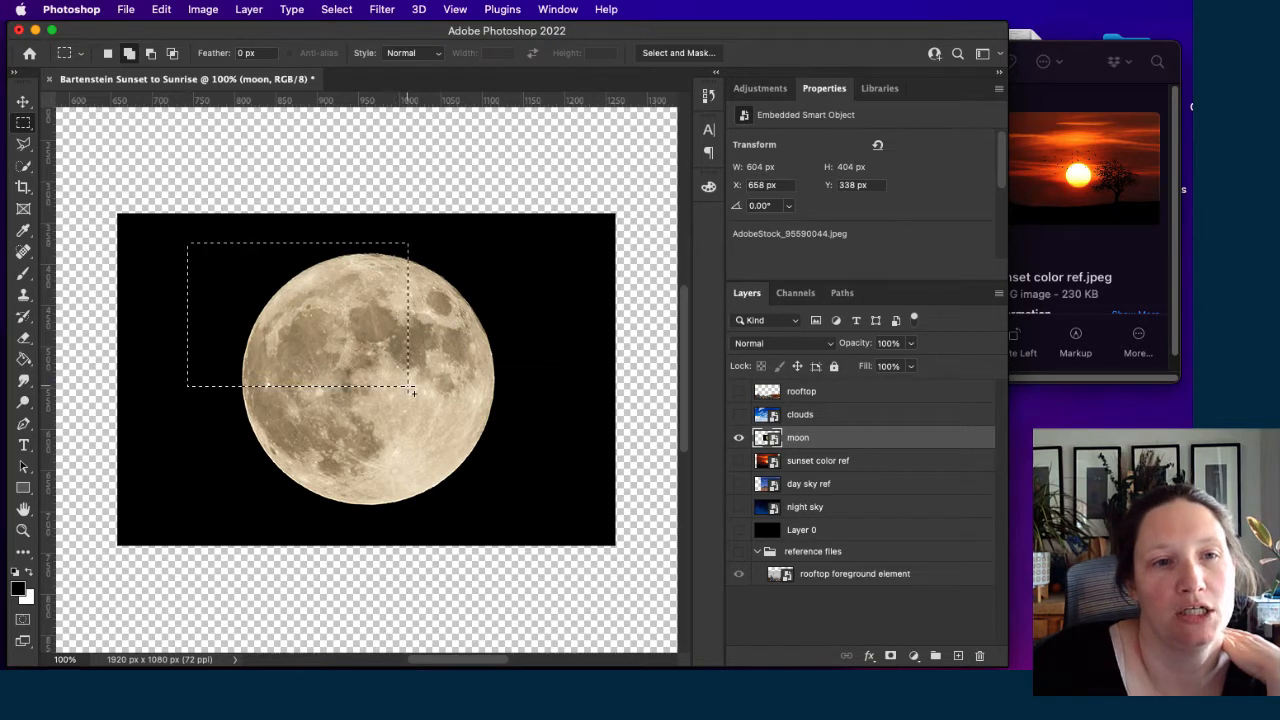
{"action": "left_click_drag", "start_coordinate": [340, 330], "coordinate": [540, 475]}
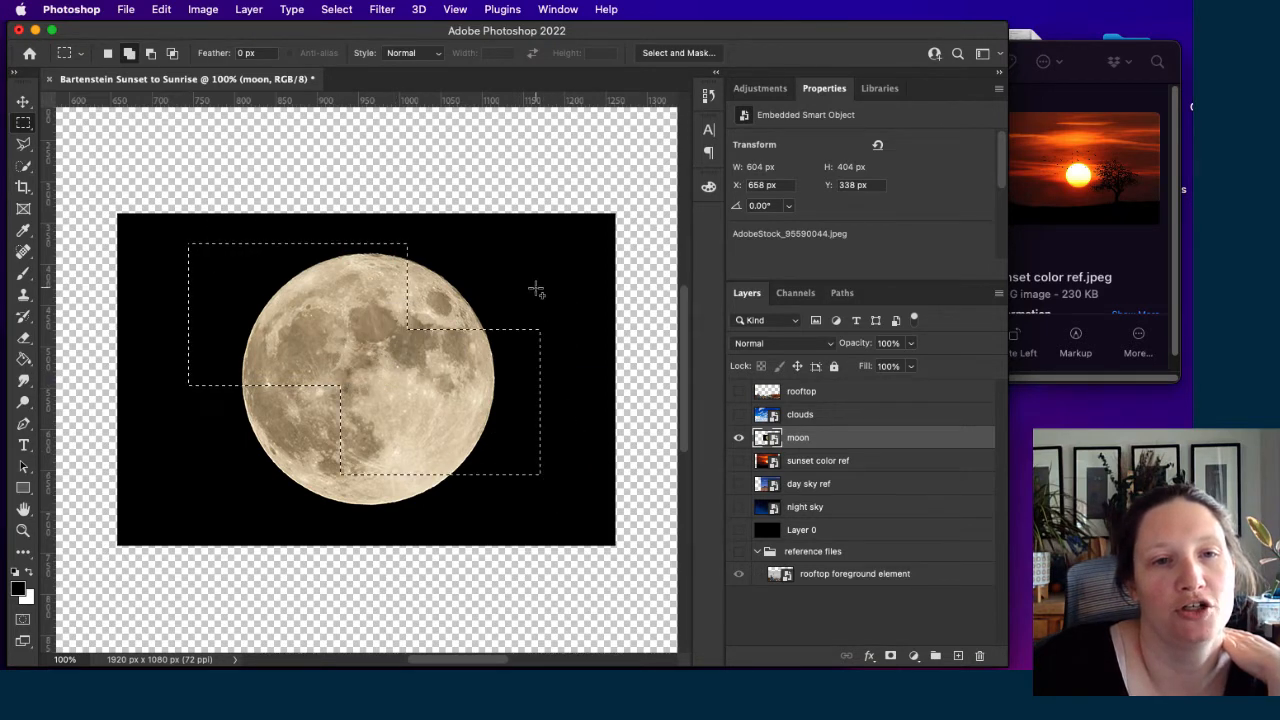
{"action": "left_click_drag", "start_coordinate": [536, 283], "coordinate": [396, 400]}
{"action": "left_click_drag", "start_coordinate": [226, 336], "coordinate": [372, 470]}
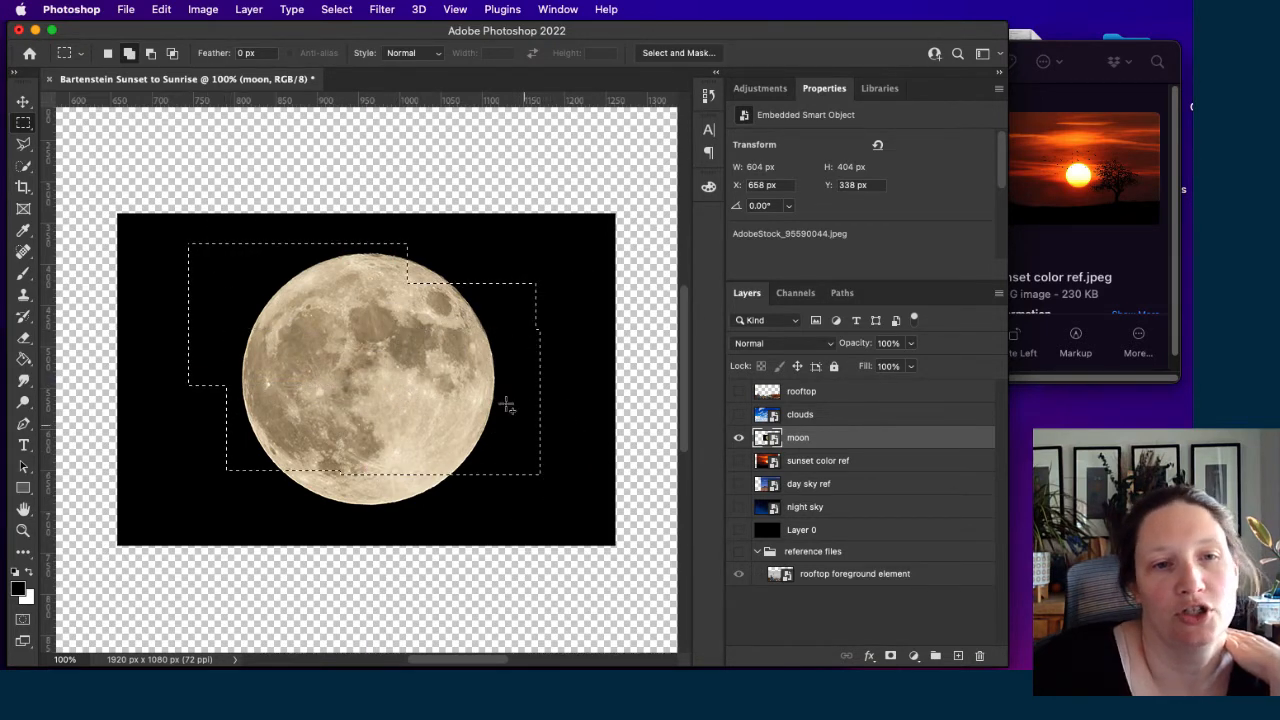
{"action": "key", "text": "super+d"}
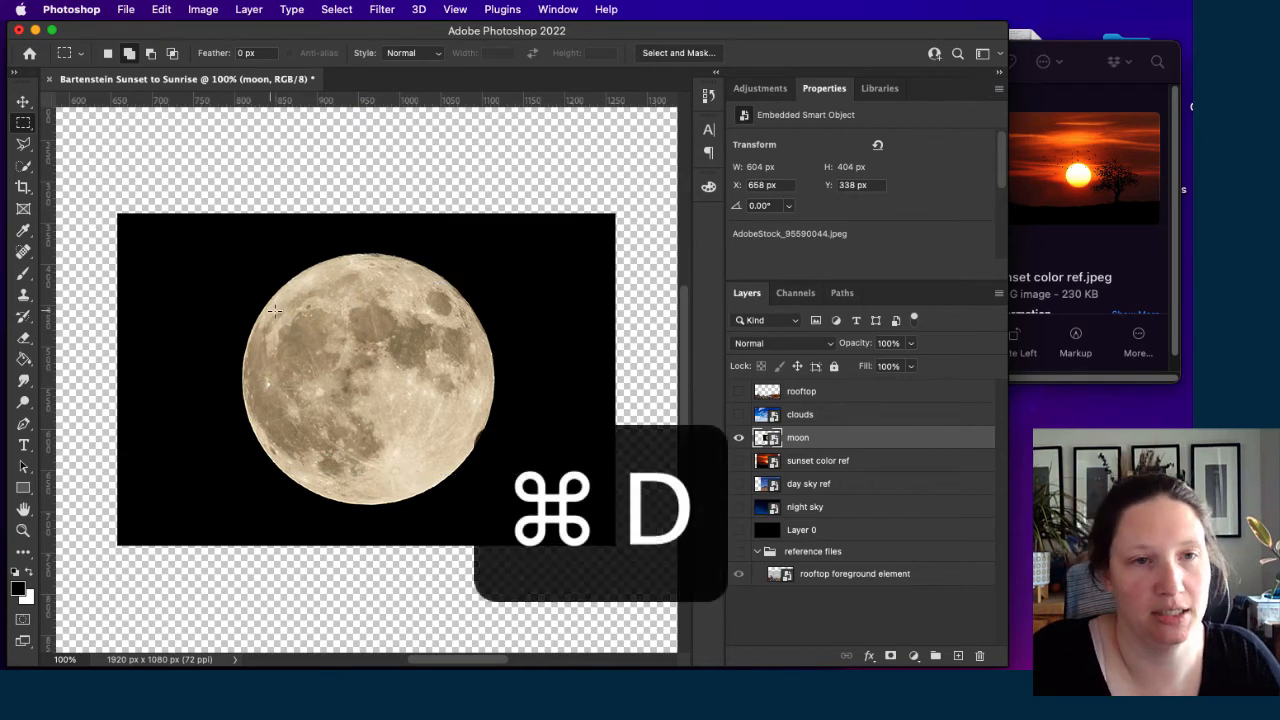
Select the moon's full disc with a perfectly circular Elliptical Marquee, repositioned and sized to match its edge.
{"action": "left_click", "coordinate": [25, 124]}
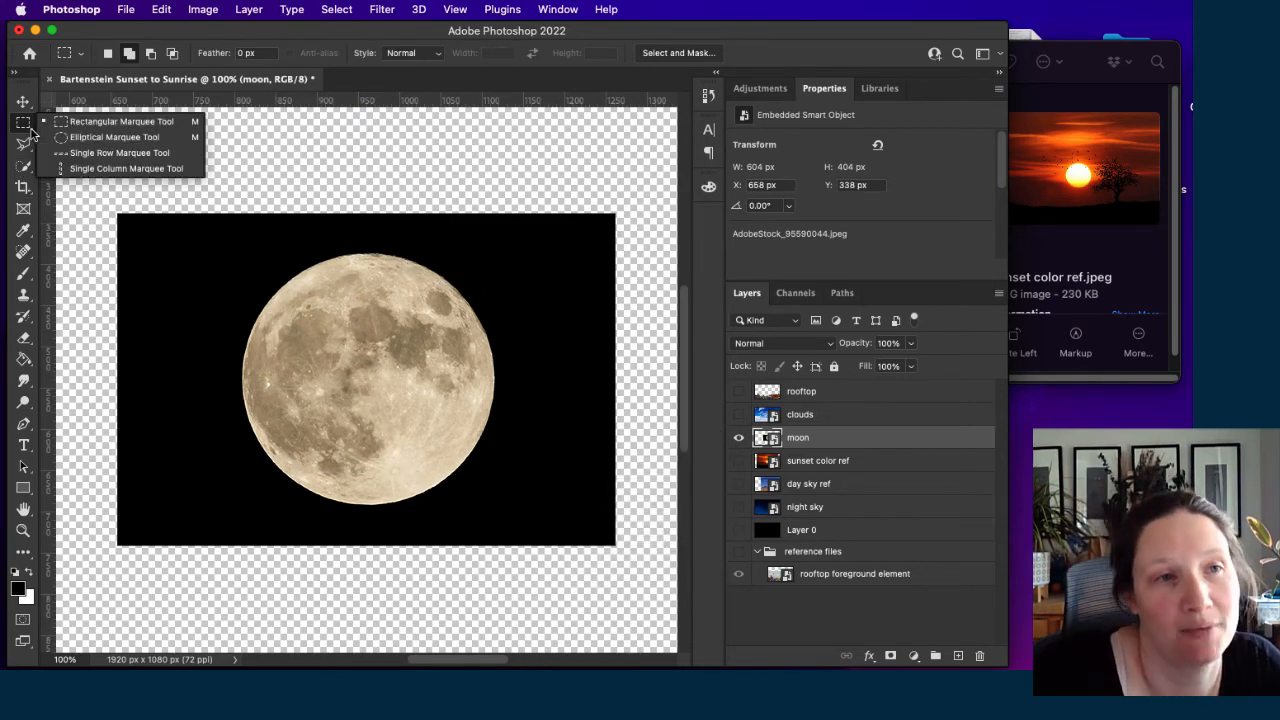
{"action": "left_click", "coordinate": [103, 140]}
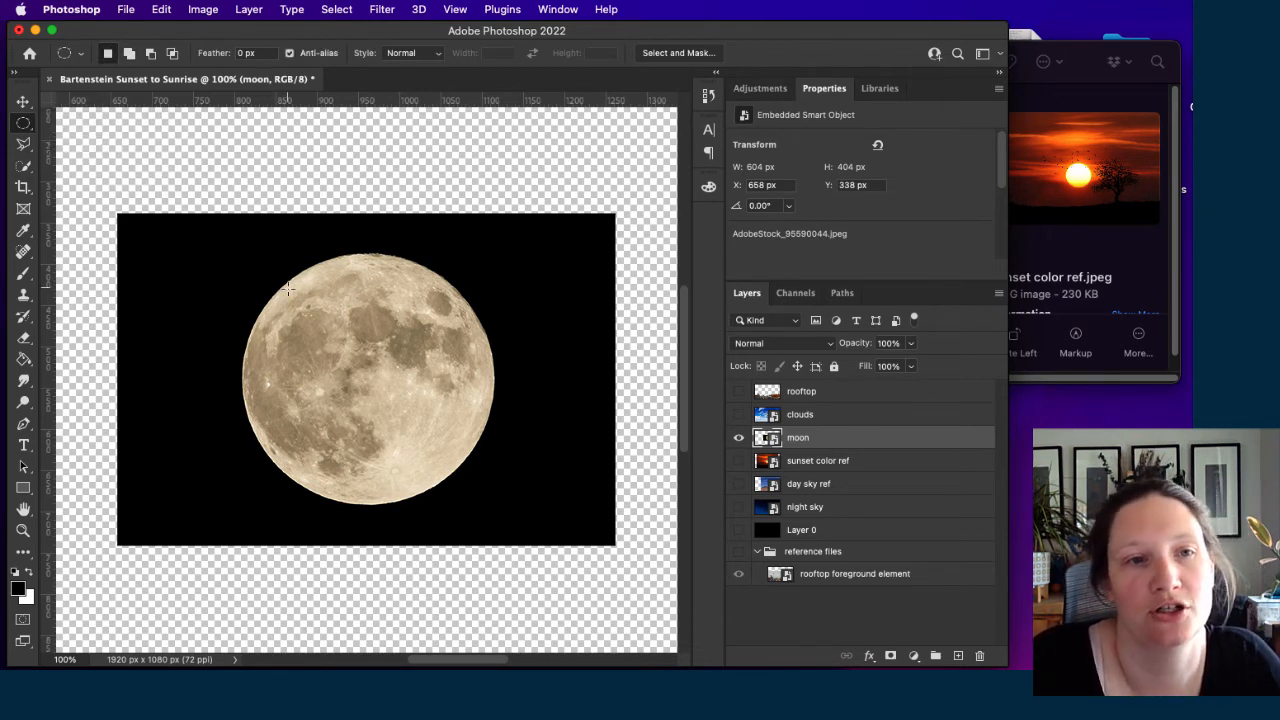
{"action": "left_click_drag", "start_coordinate": [347, 322], "coordinate": [497, 488]}
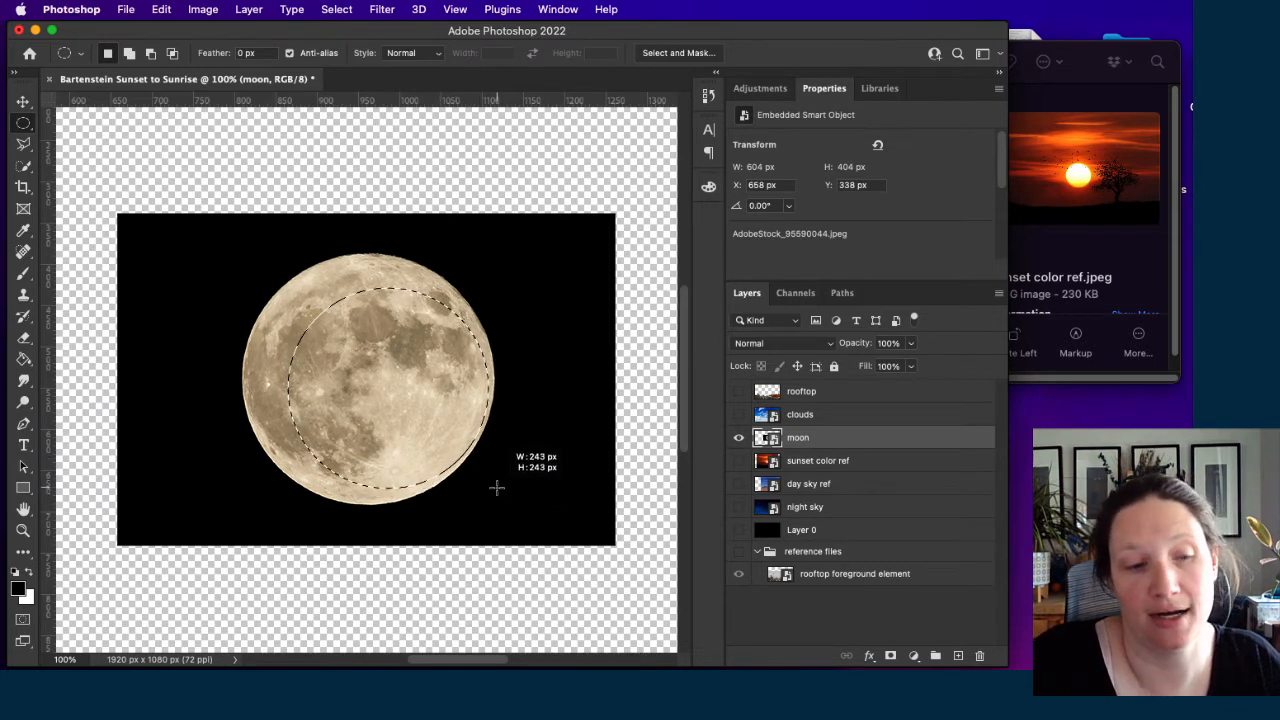
{"action": "left_click_drag", "start_coordinate": [497, 488], "coordinate": [510, 515]}
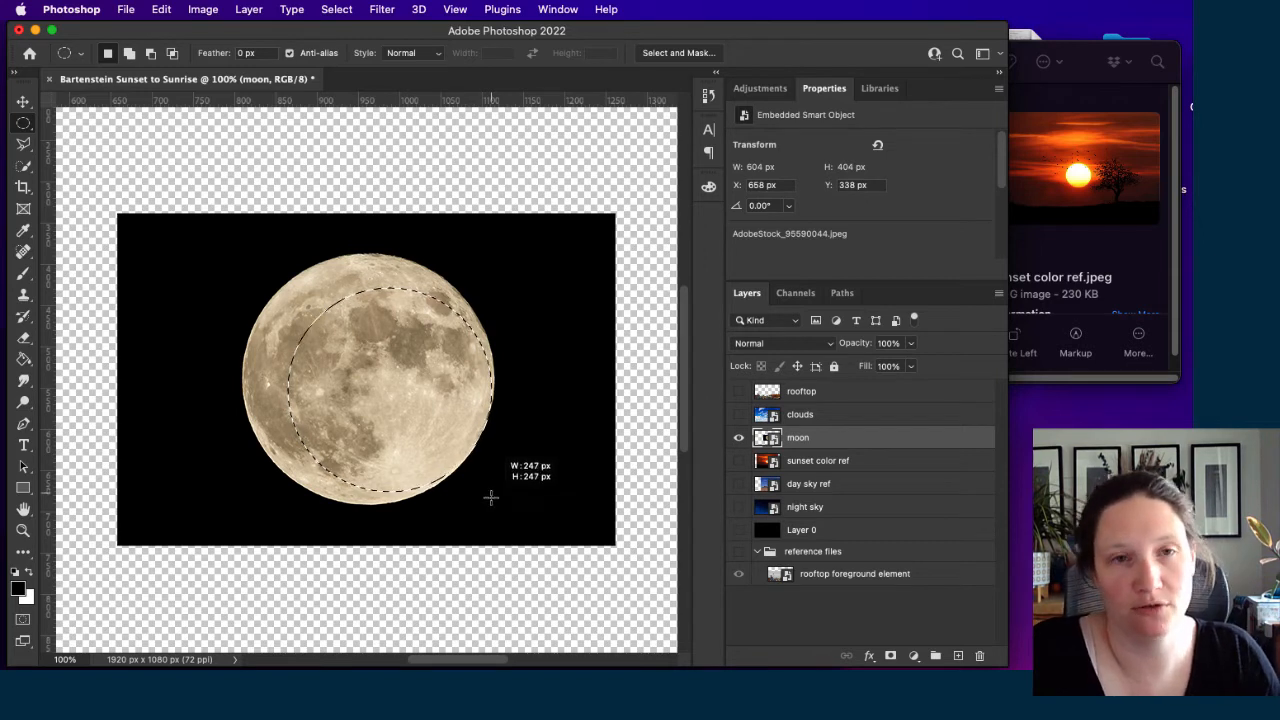
{"action": "left_click_drag", "start_coordinate": [374, 426], "coordinate": [483, 472]}
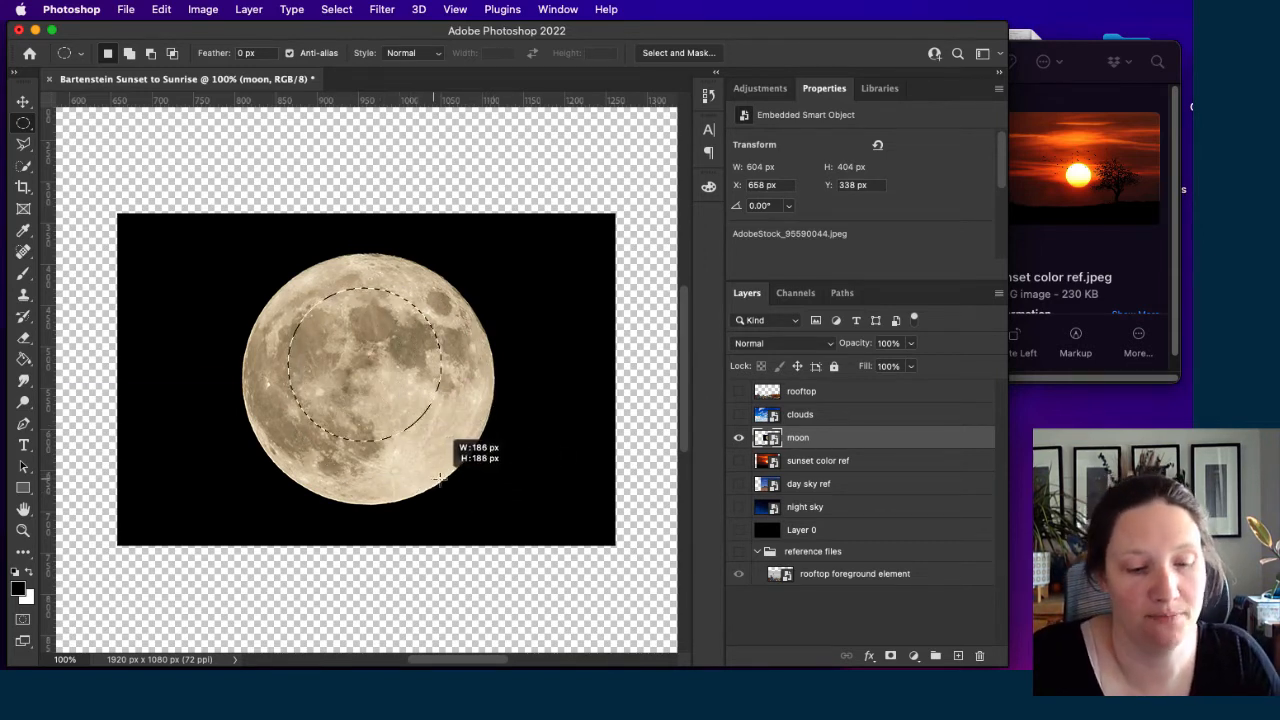
{"action": "left_click_drag", "start_coordinate": [439, 480], "coordinate": [514, 503]}
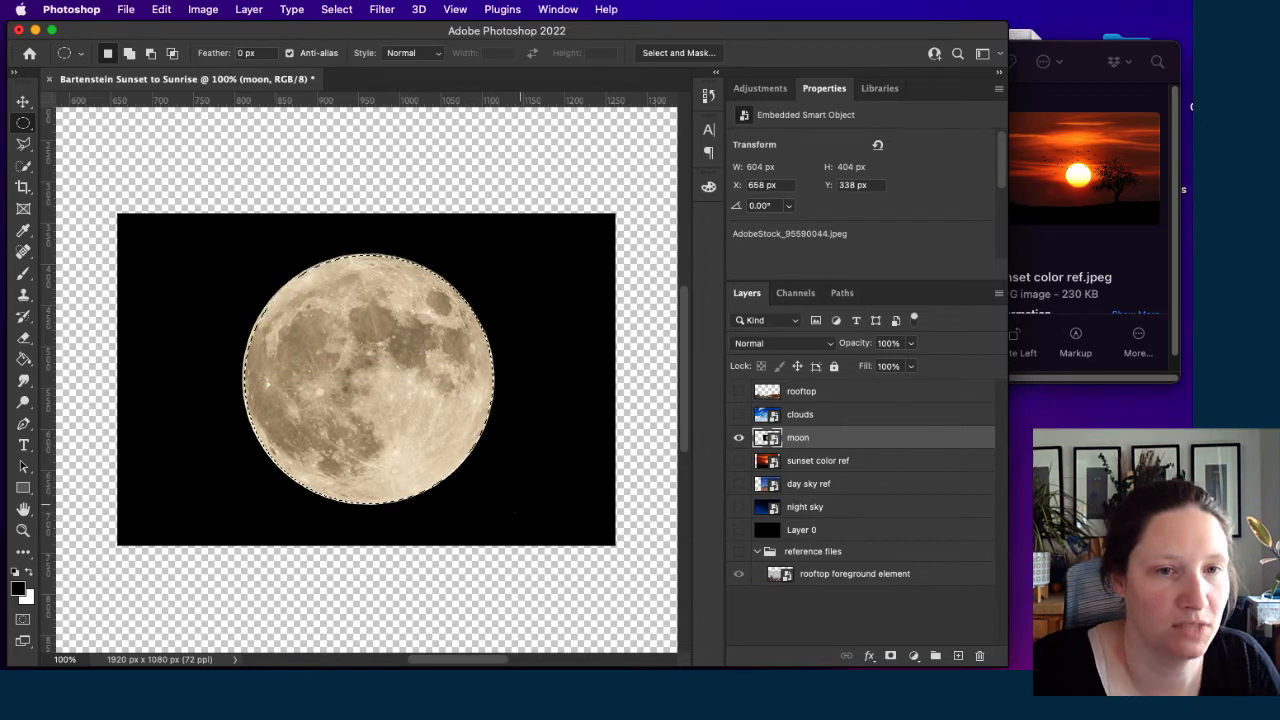
Check the circular selection against the moon's edge and turn it into a layer mask hiding the black background.
{"action": "key", "text": "super+equal"}
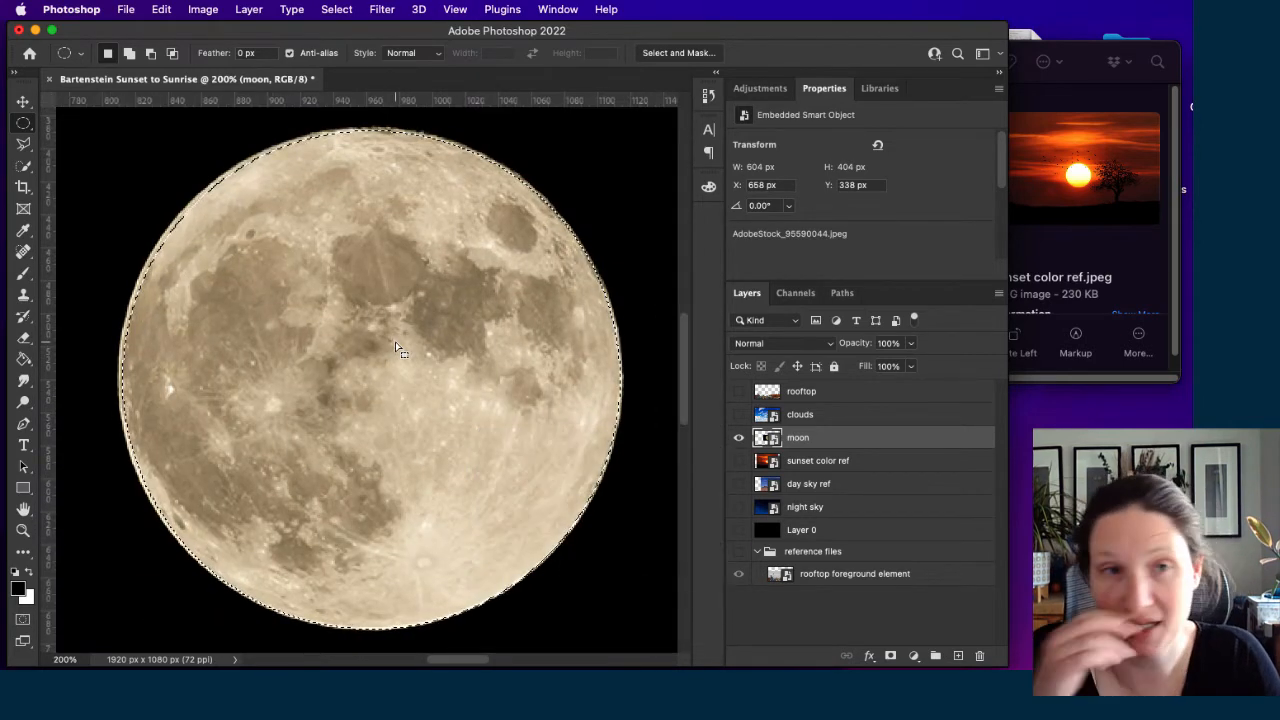
{"action": "key", "text": "super+equal"}
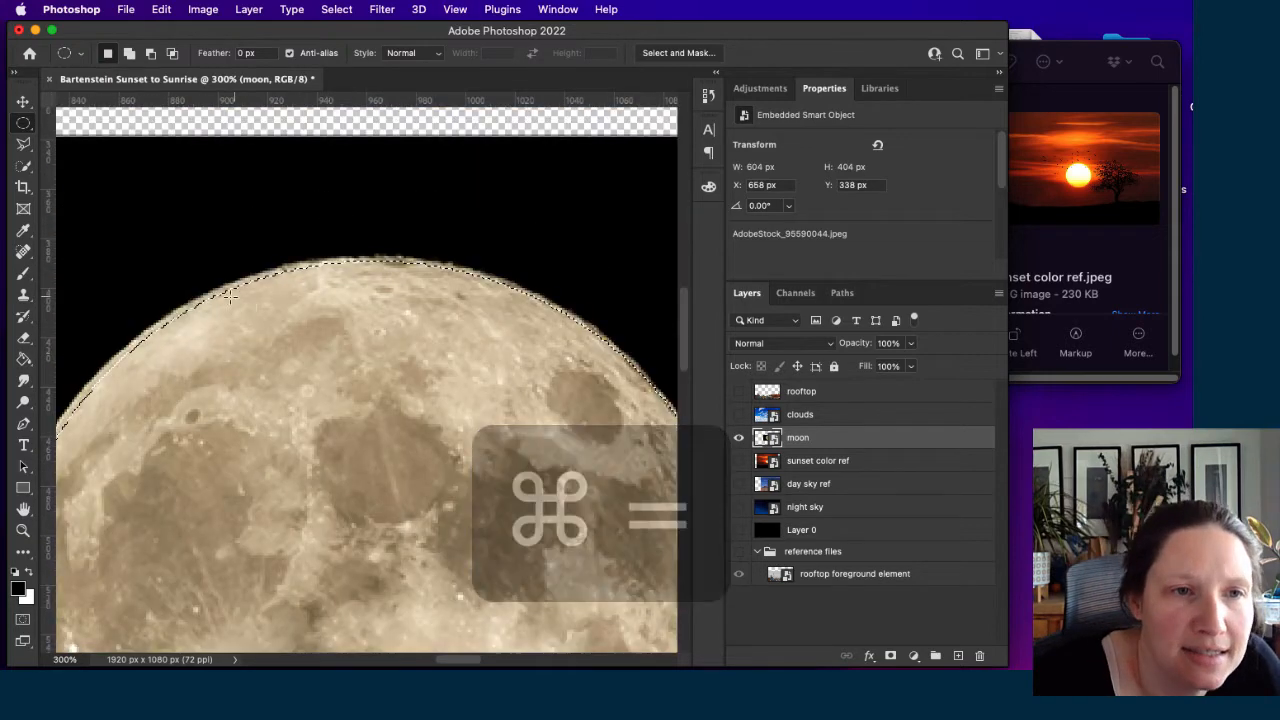
{"action": "scroll", "coordinate": [472, 408], "scroll_direction": "down", "scroll_amount": 10}
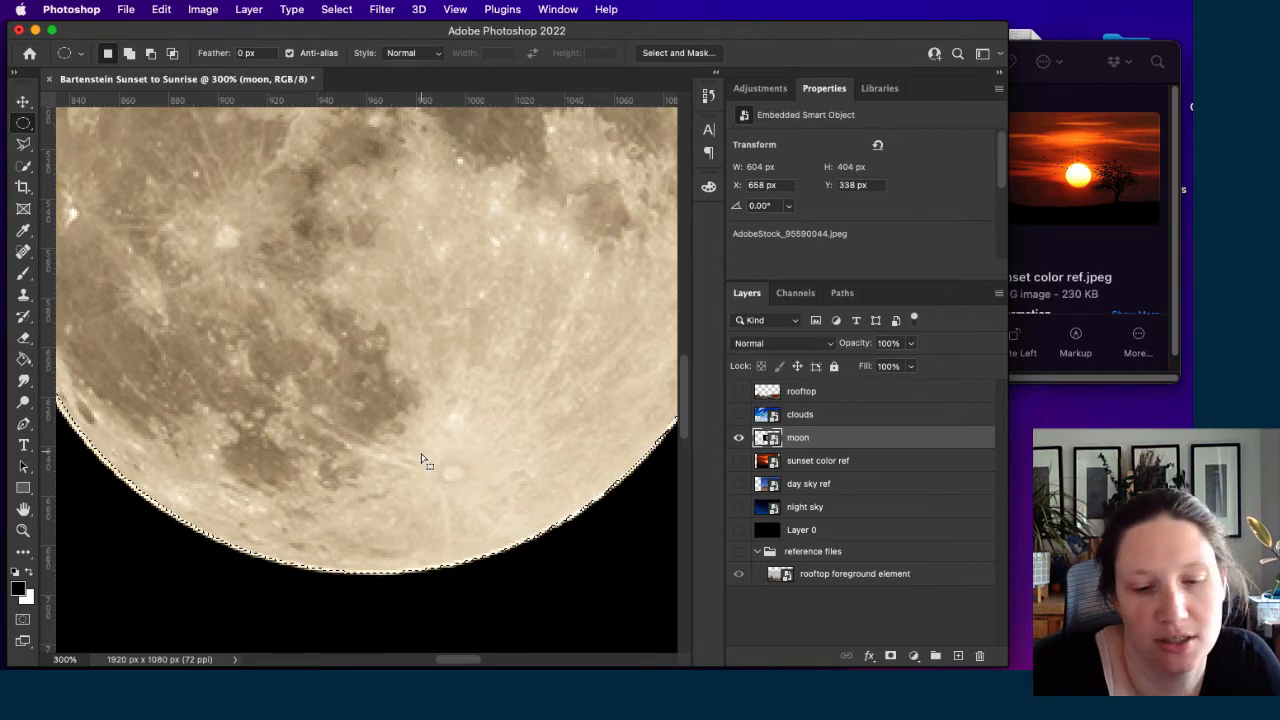
{"action": "key", "text": "super+minus"}
{"action": "key", "text": "super+minus"}
{"action": "key", "text": "super+minus"}
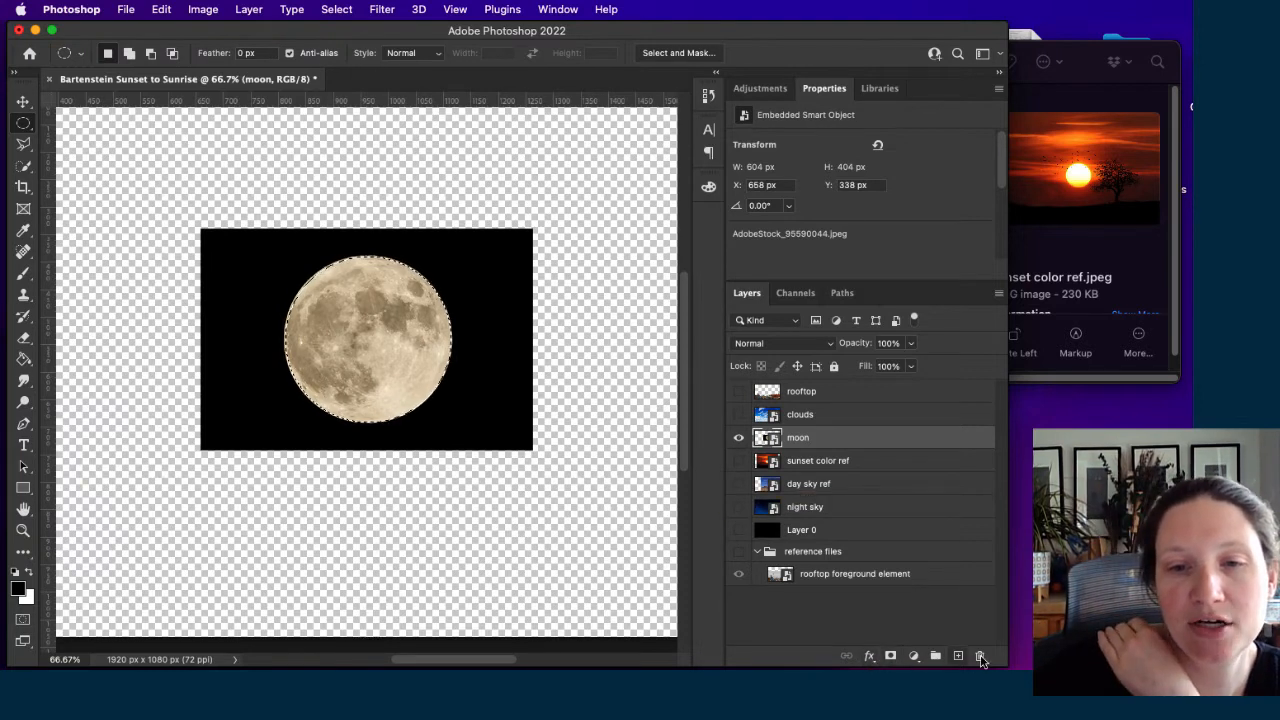
{"action": "left_click", "coordinate": [891, 655]}
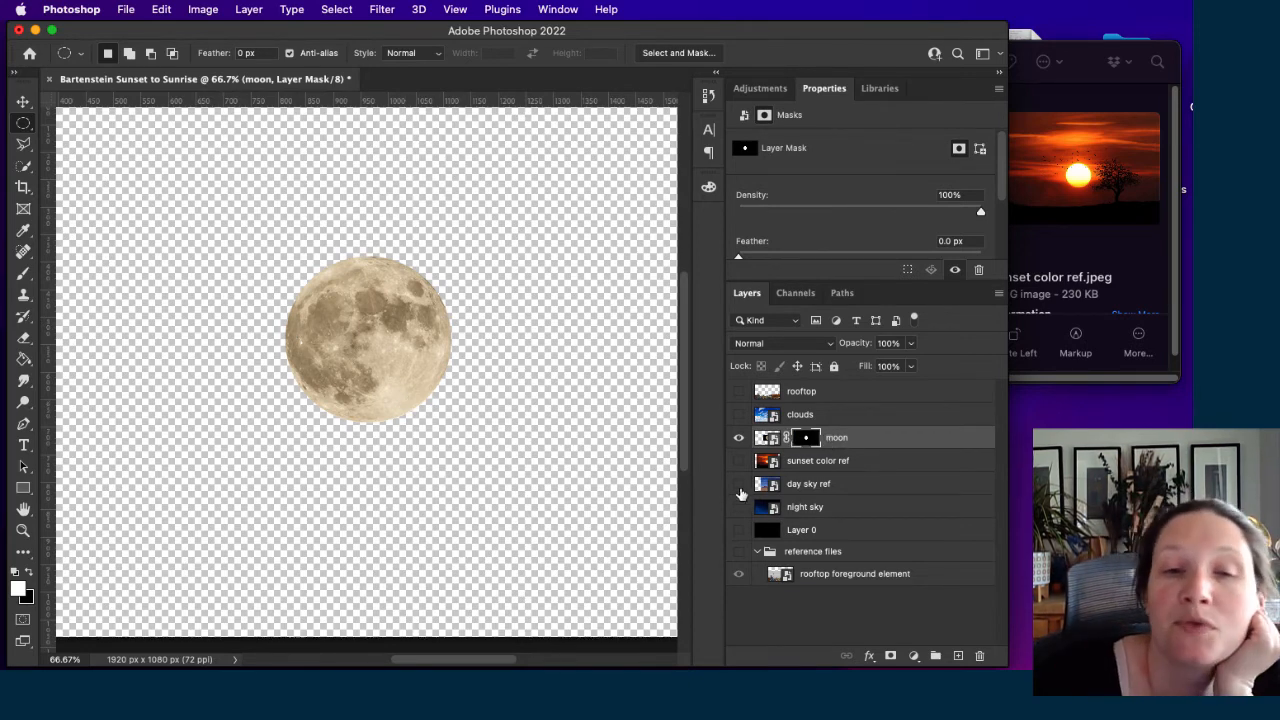
Hide the moon layer and show the sunset color ref layer.
{"action": "left_click", "coordinate": [738, 441]}
{"action": "left_click", "coordinate": [739, 460]}
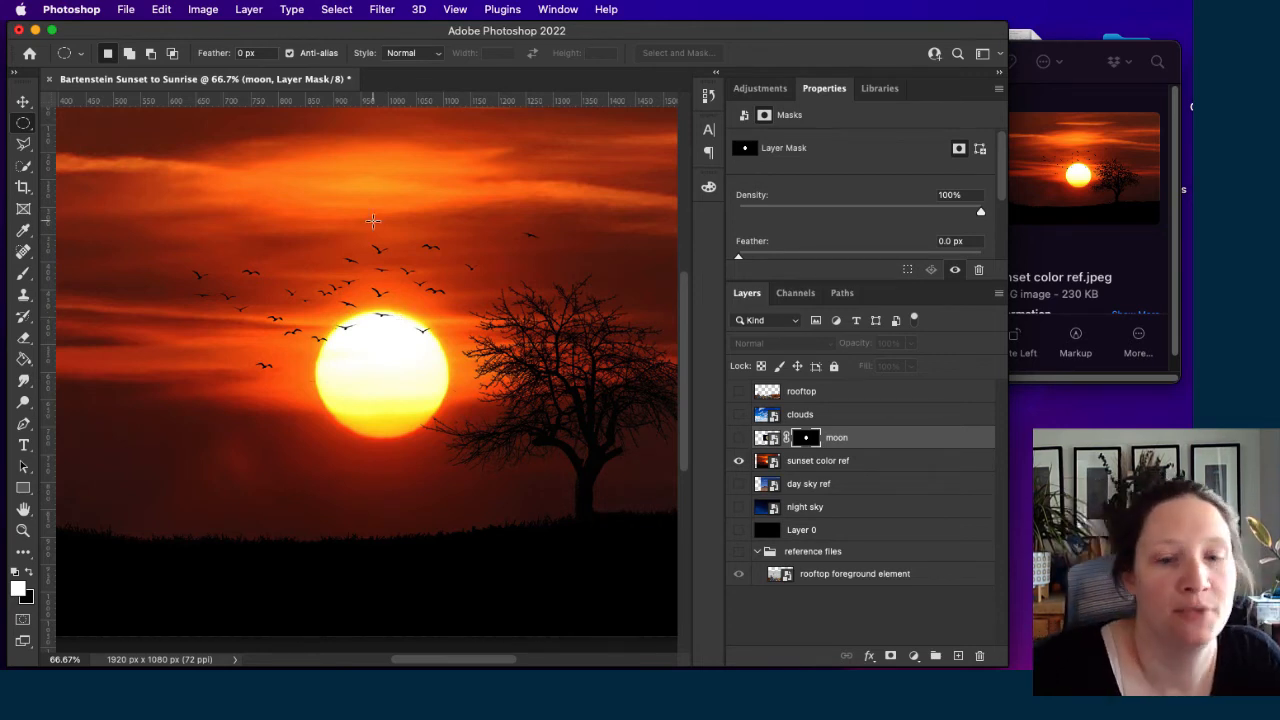
Select the sun's full disc in the sunset image with an Elliptical Marquee fitted to its edge.
{"action": "key", "text": "super+equal"}
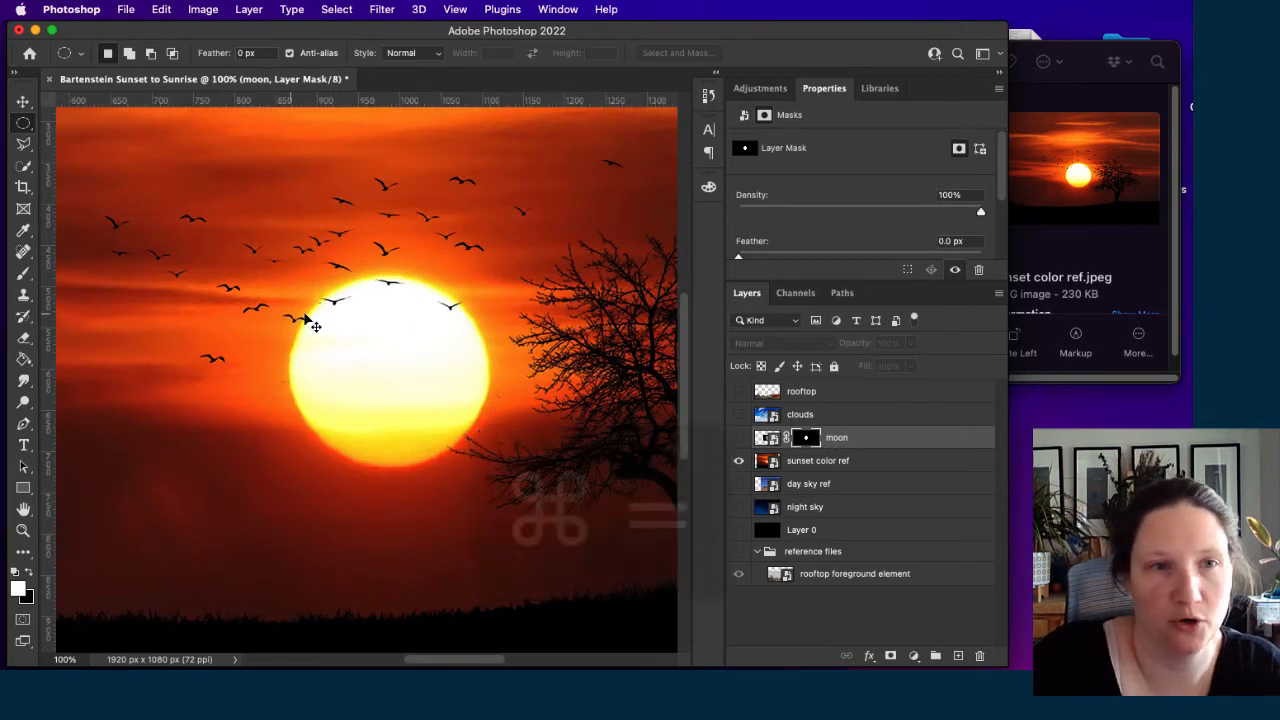
{"action": "key", "text": "super+equal"}
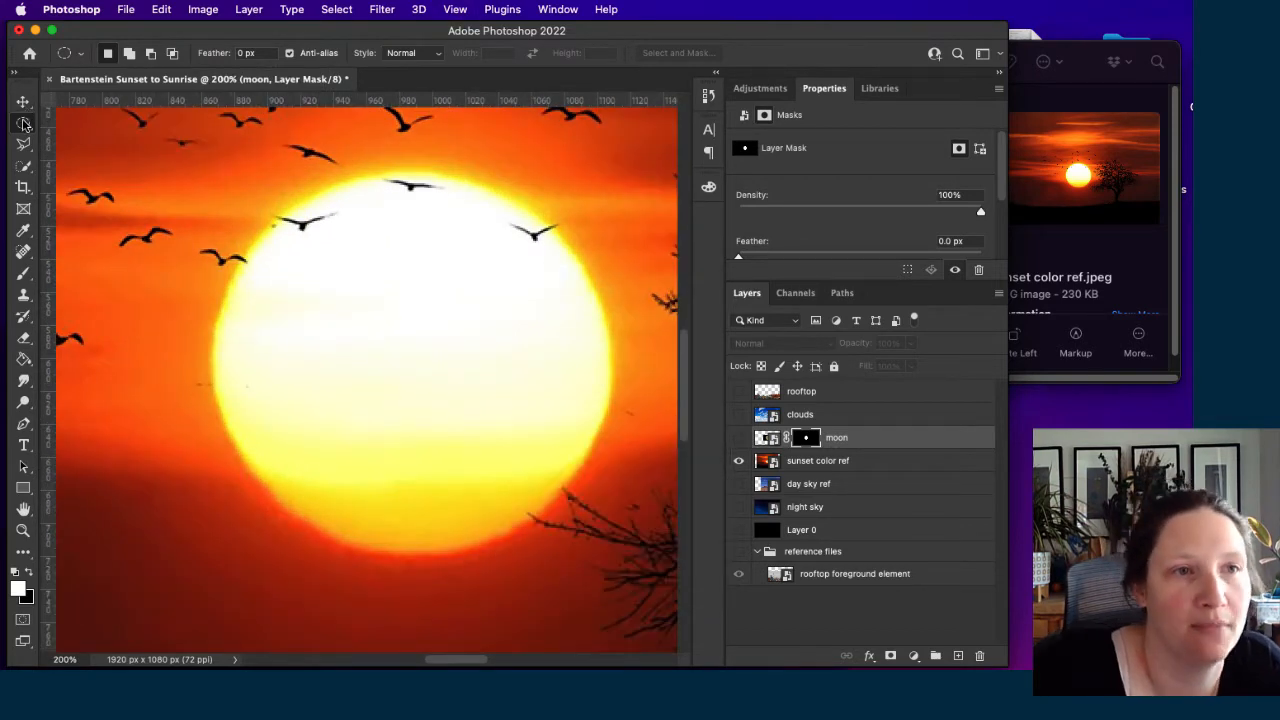
{"action": "left_click_drag", "start_coordinate": [287, 203], "coordinate": [609, 545]}
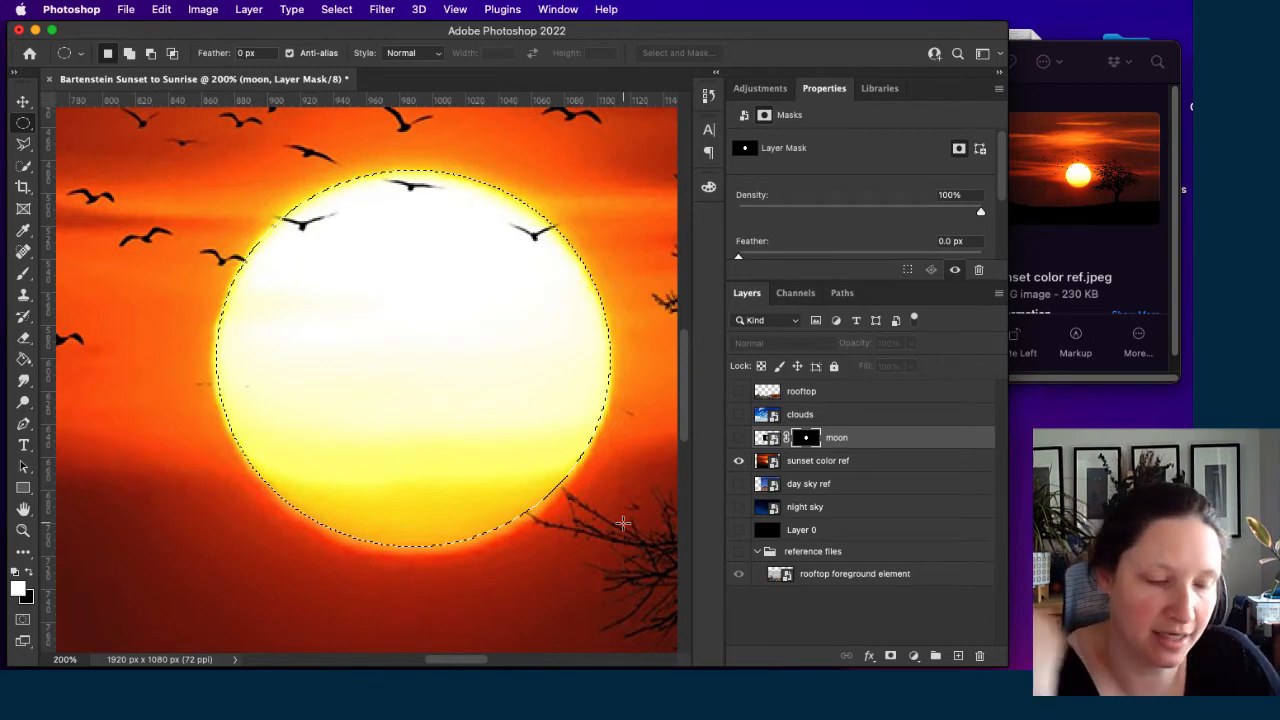
Copy the selected sun from the sunset color ref layer and paste it onto a new layer.
{"action": "key", "text": "super+c"}
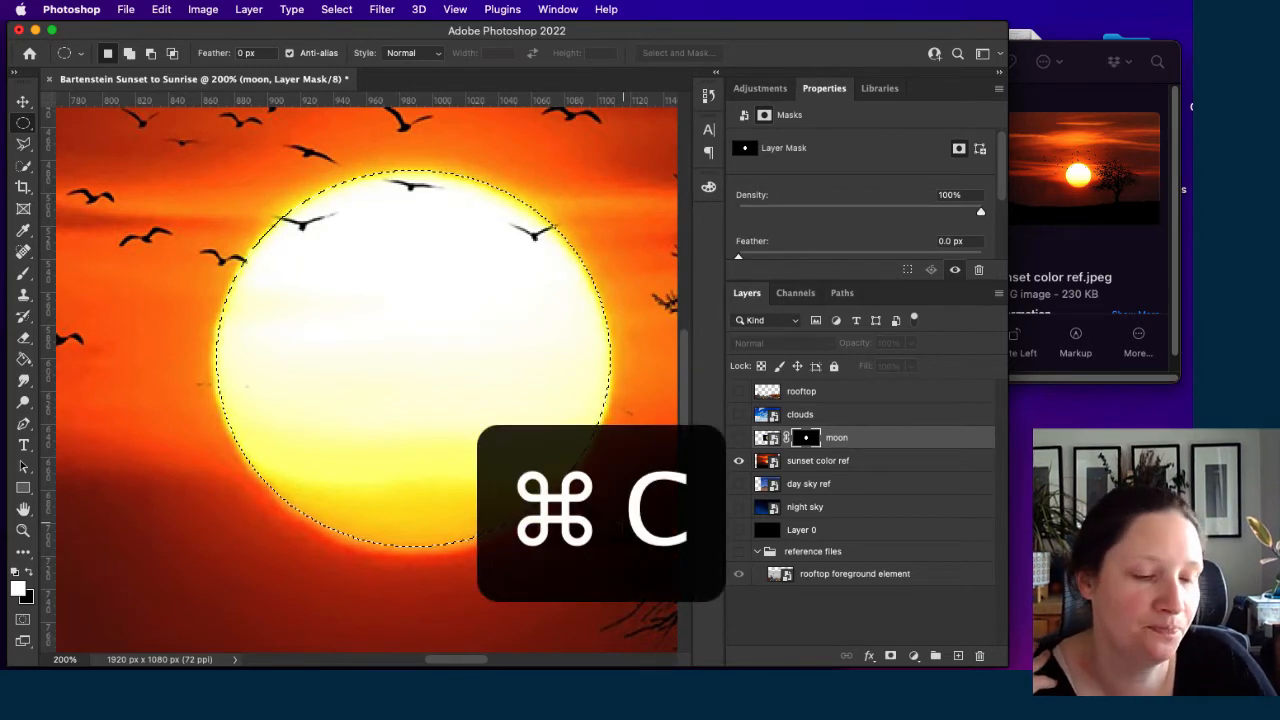
{"action": "key", "text": "super+v"}
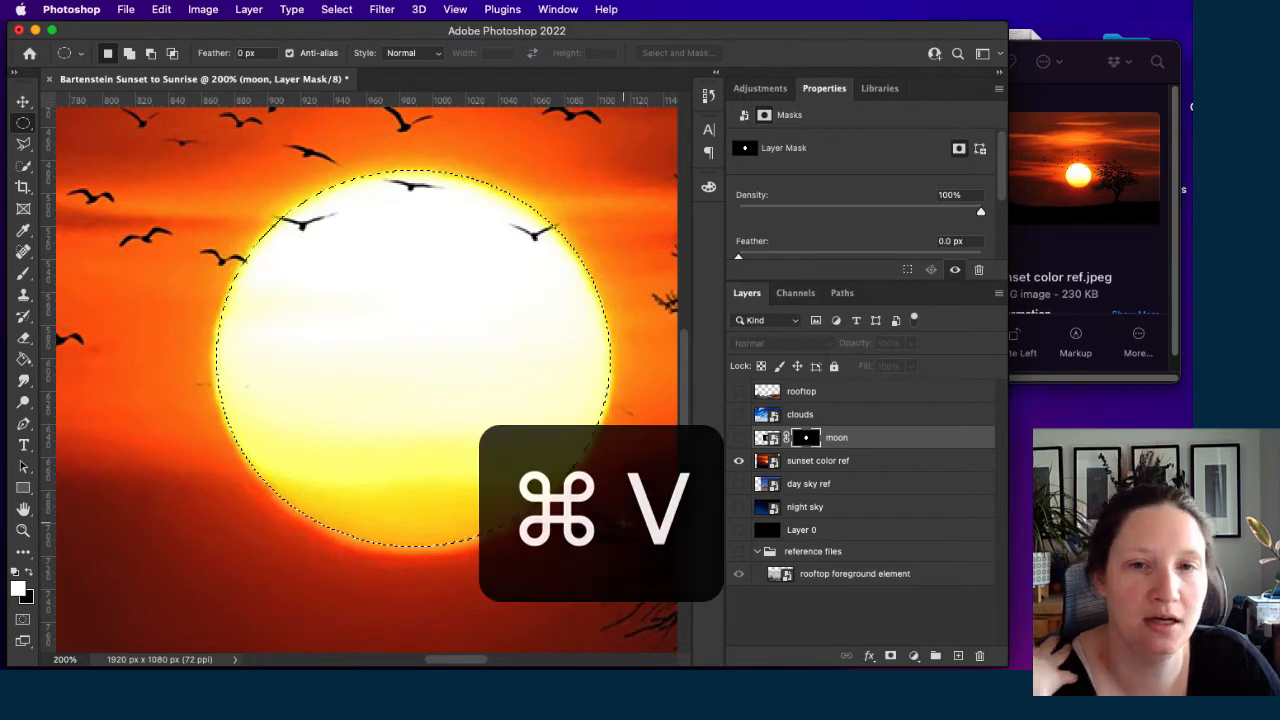
{"action": "left_click", "coordinate": [876, 463]}
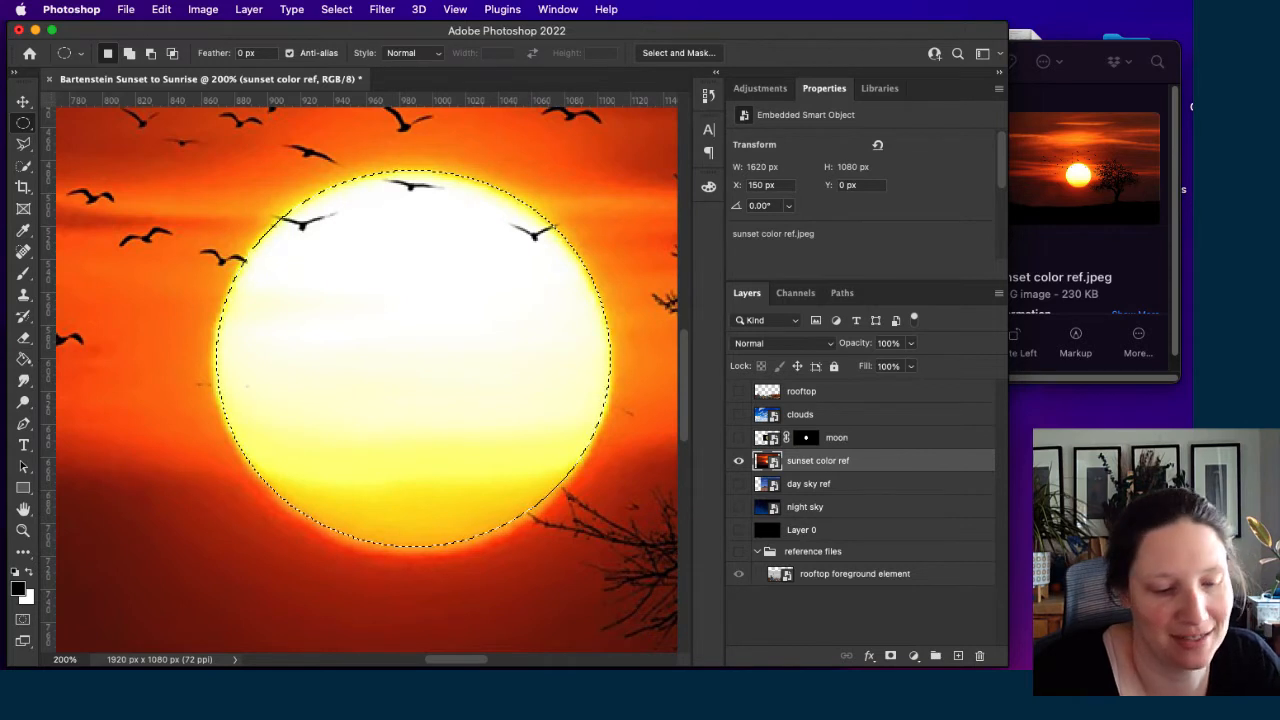
{"action": "key", "text": "super+c"}
{"action": "key", "text": "super+v"}
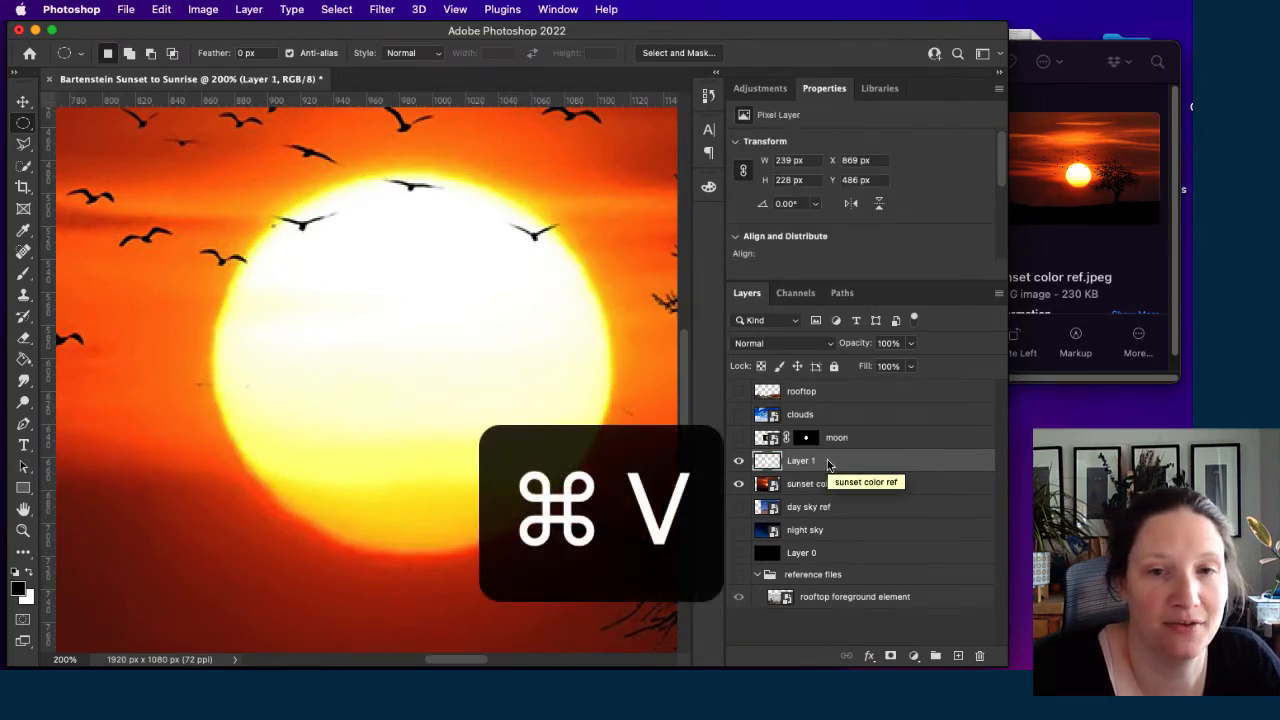
Hide the sunset color ref layer and rename the pasted layer "sun".
{"action": "left_click", "coordinate": [738, 484]}
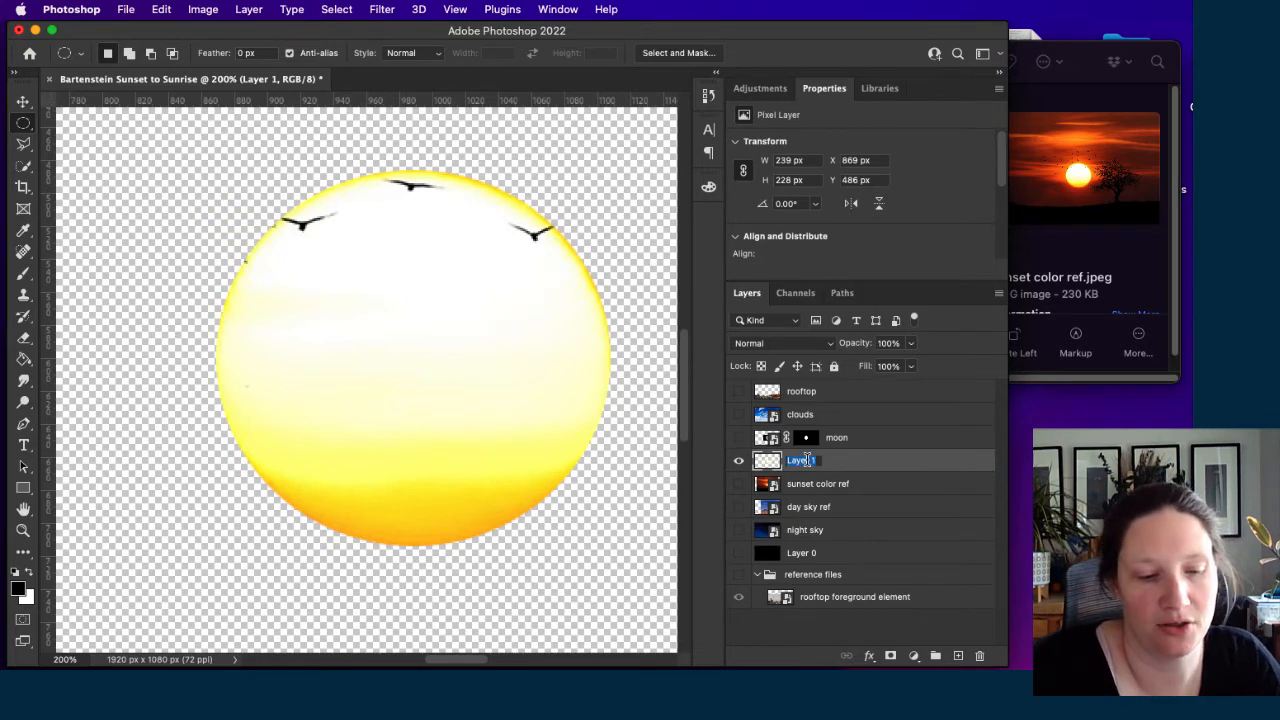
{"action": "type", "text": "sun"}
{"action": "key", "text": "Return"}
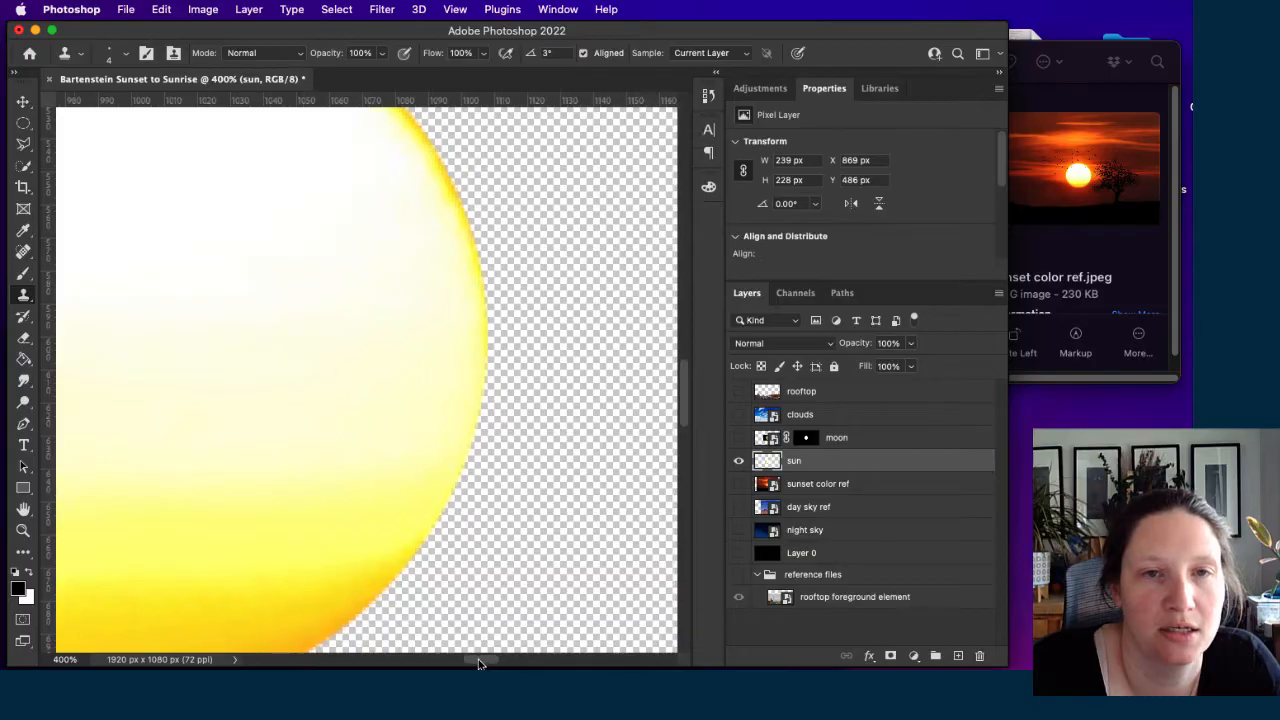
Retouch the dark bird remnant on the sun's upper-right edge with the Clone Stamp.
{"action": "scroll", "coordinate": [220, 337], "scroll_direction": "right", "scroll_amount": 5}
{"action": "scroll", "coordinate": [189, 297], "scroll_direction": "up", "scroll_amount": 2}
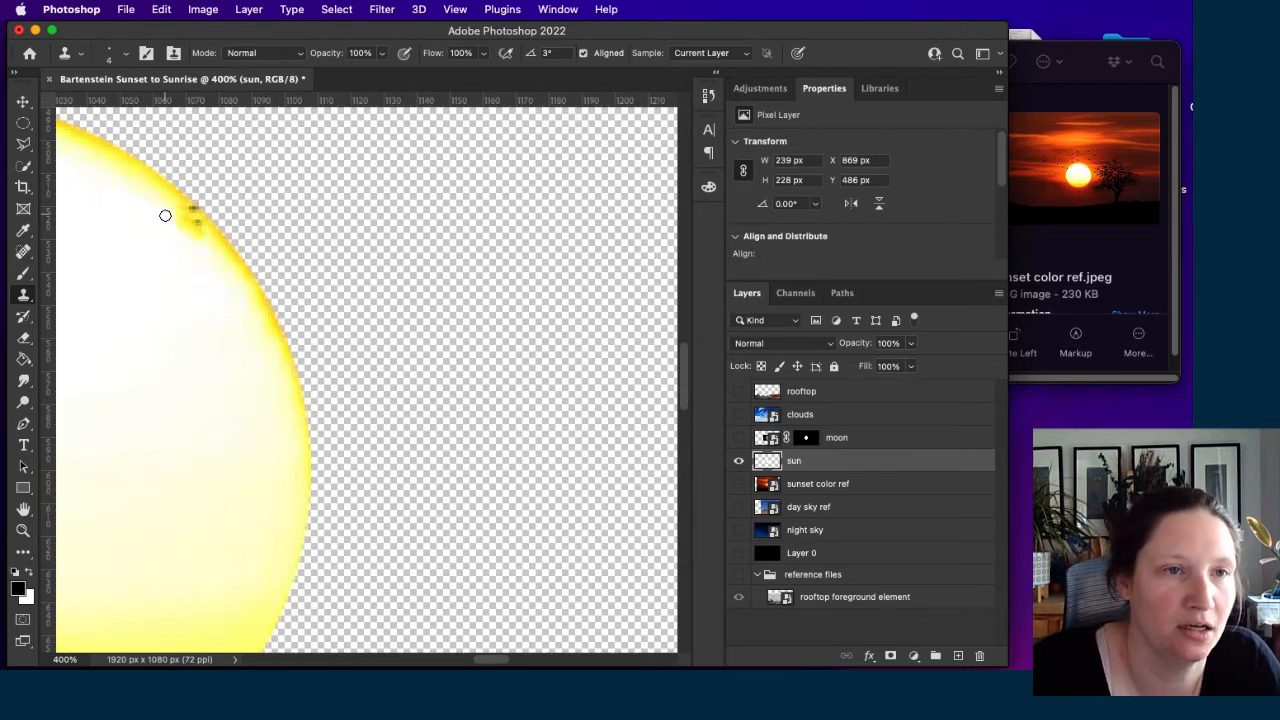
{"action": "left_click_drag", "start_coordinate": [173, 216], "coordinate": [192, 239]}
{"action": "key", "text": "super+minus"}
{"action": "key", "text": "super+minus"}
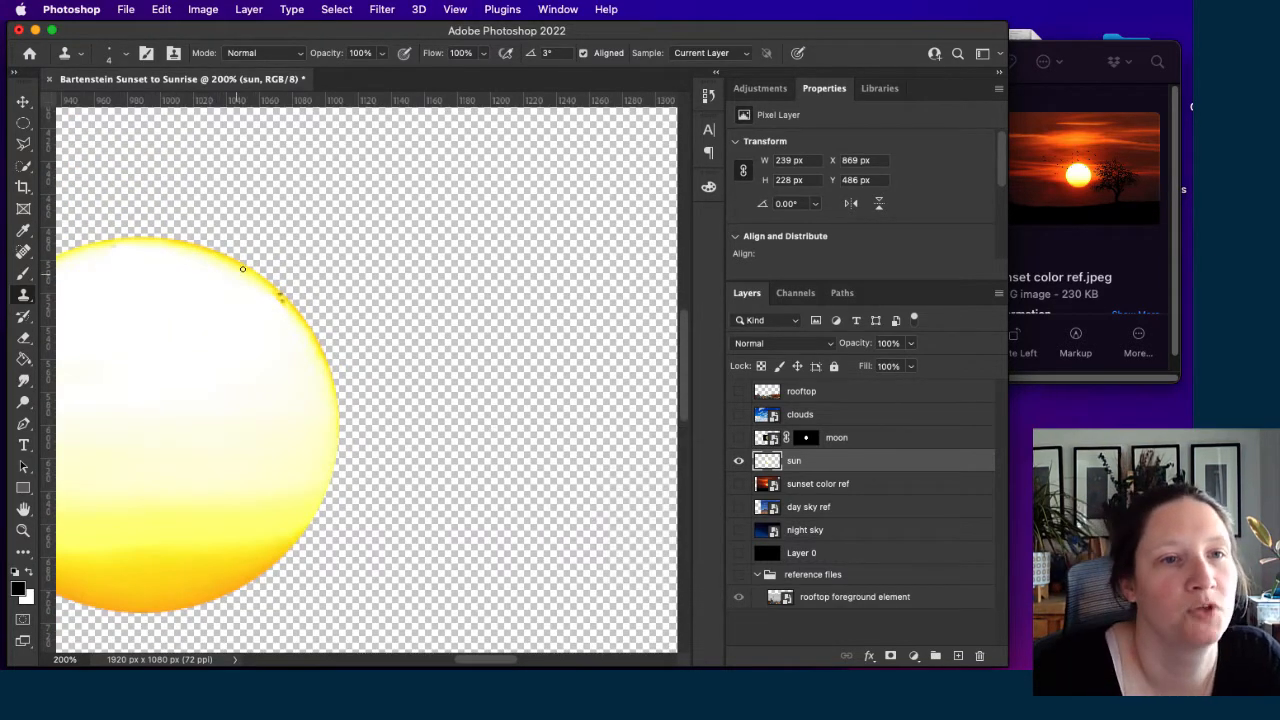
{"action": "left_click", "coordinate": [25, 275]}
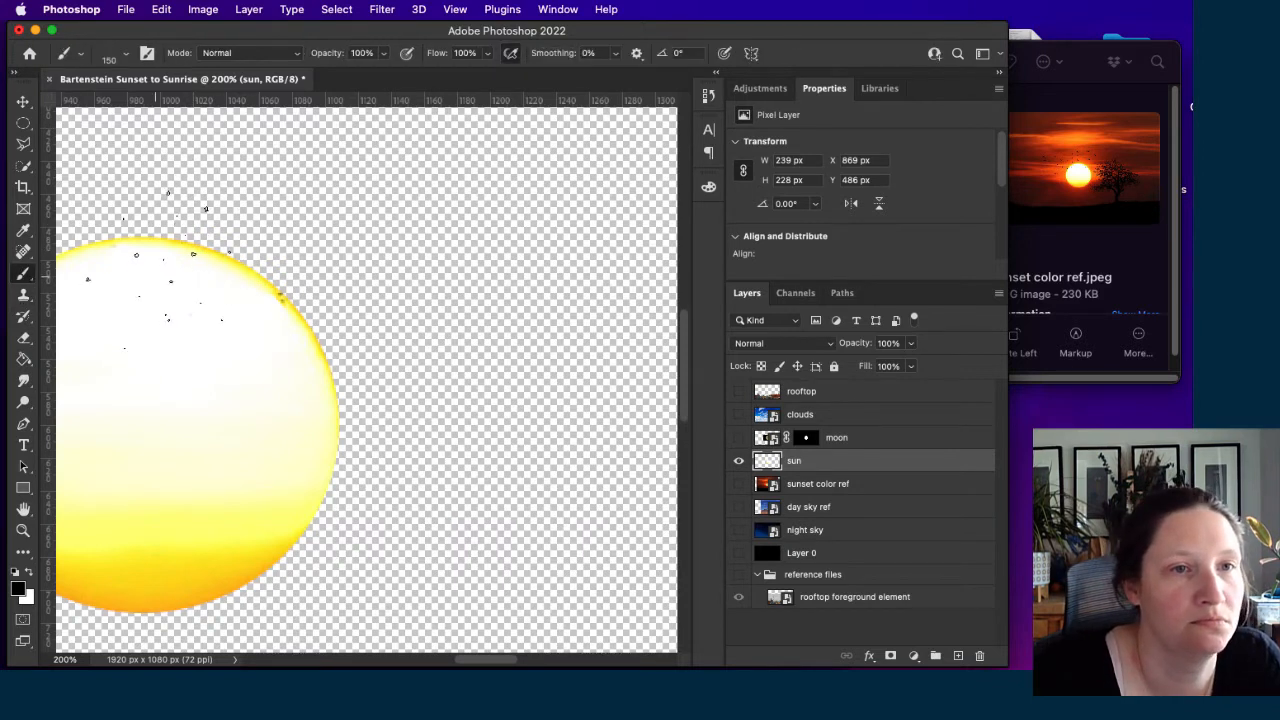
{"action": "left_click_drag", "start_coordinate": [236, 343], "coordinate": [370, 243]}
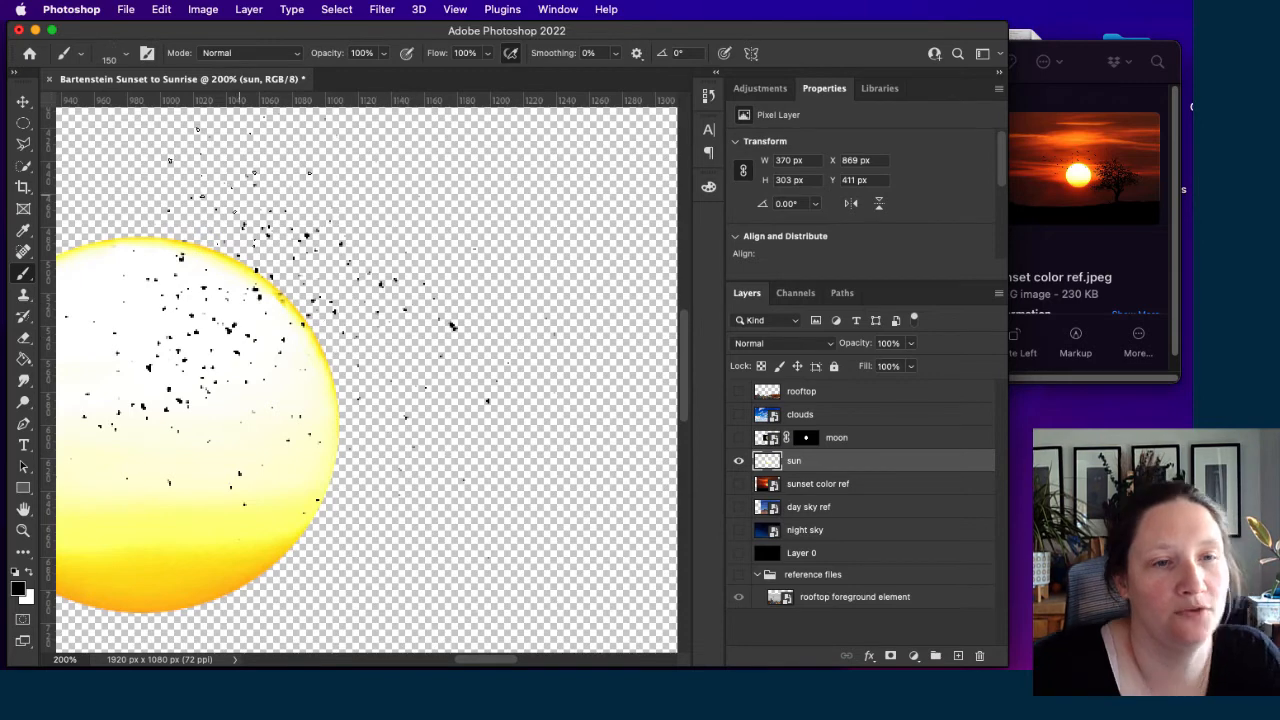
{"action": "key", "text": "super+z"}
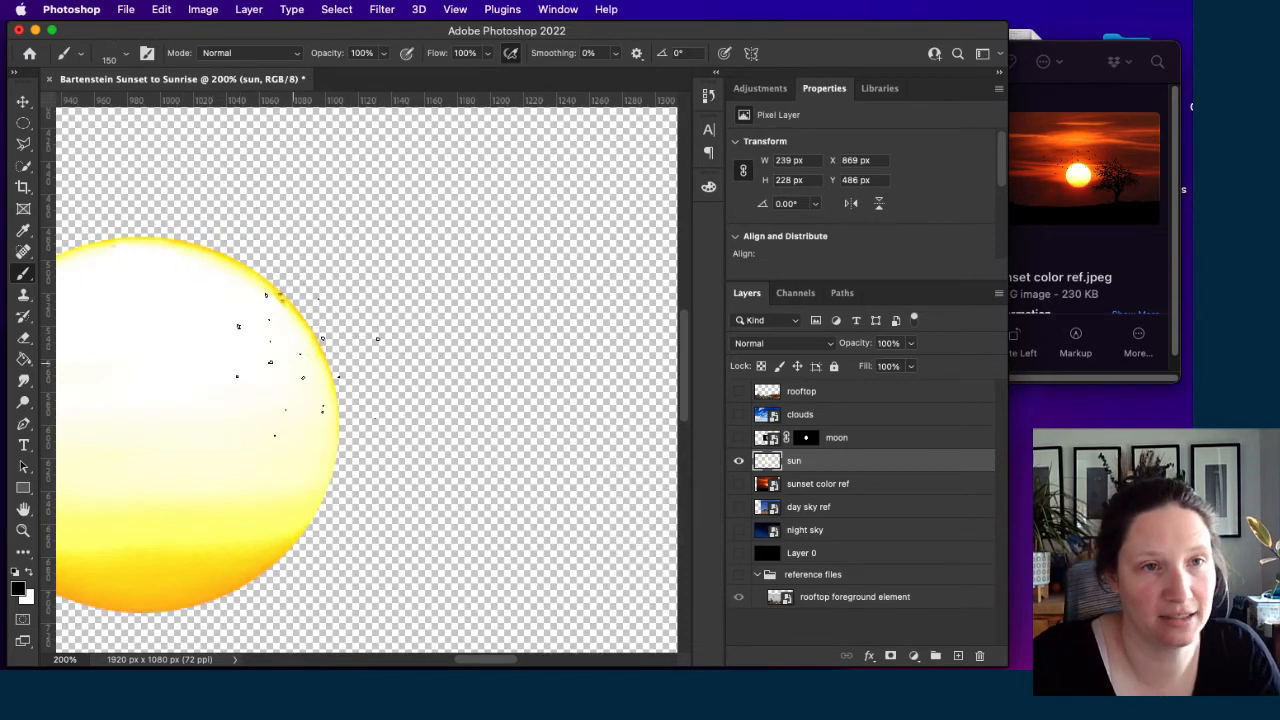
{"action": "key", "text": "super+a"}
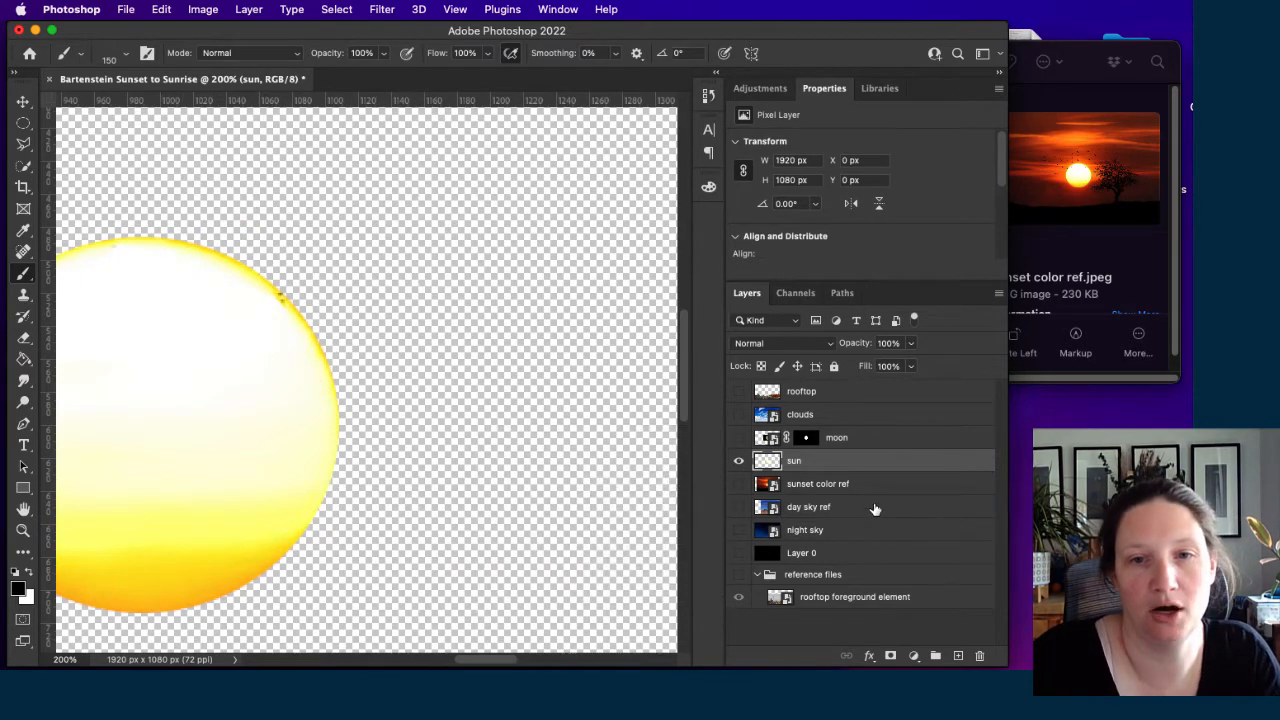
{"action": "key", "text": "super+a"}
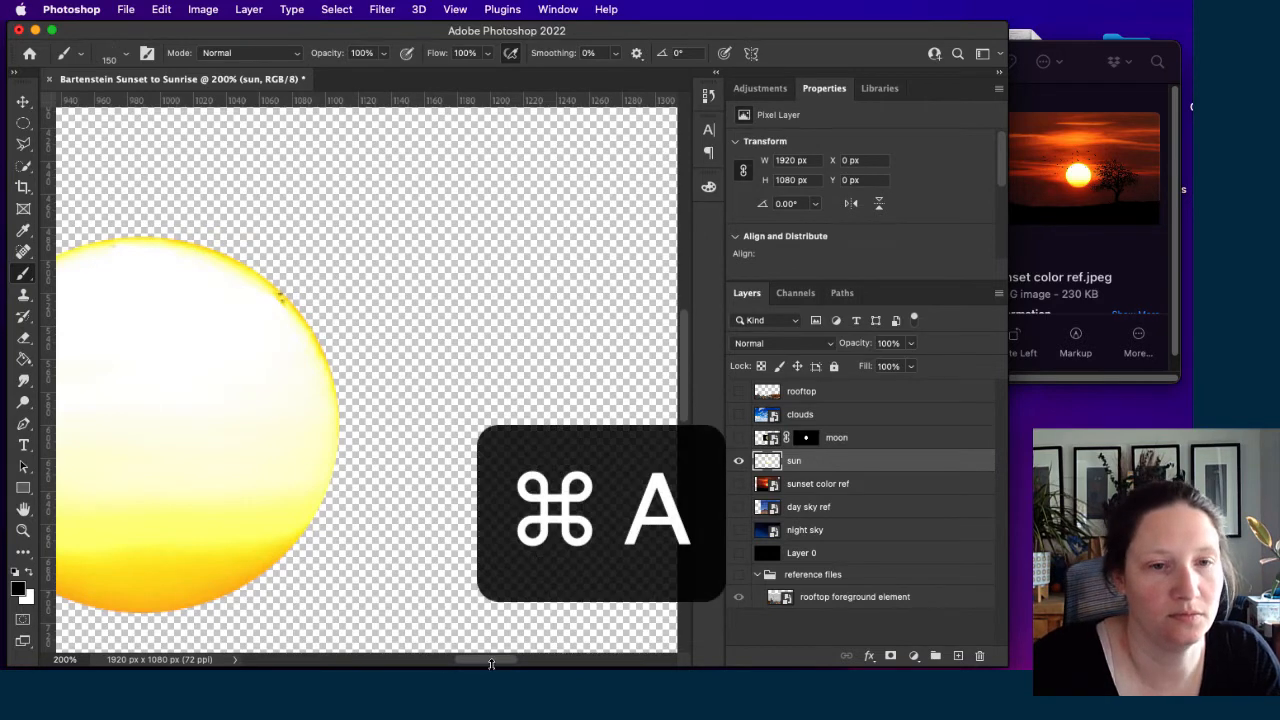
{"action": "key", "text": "super+d"}
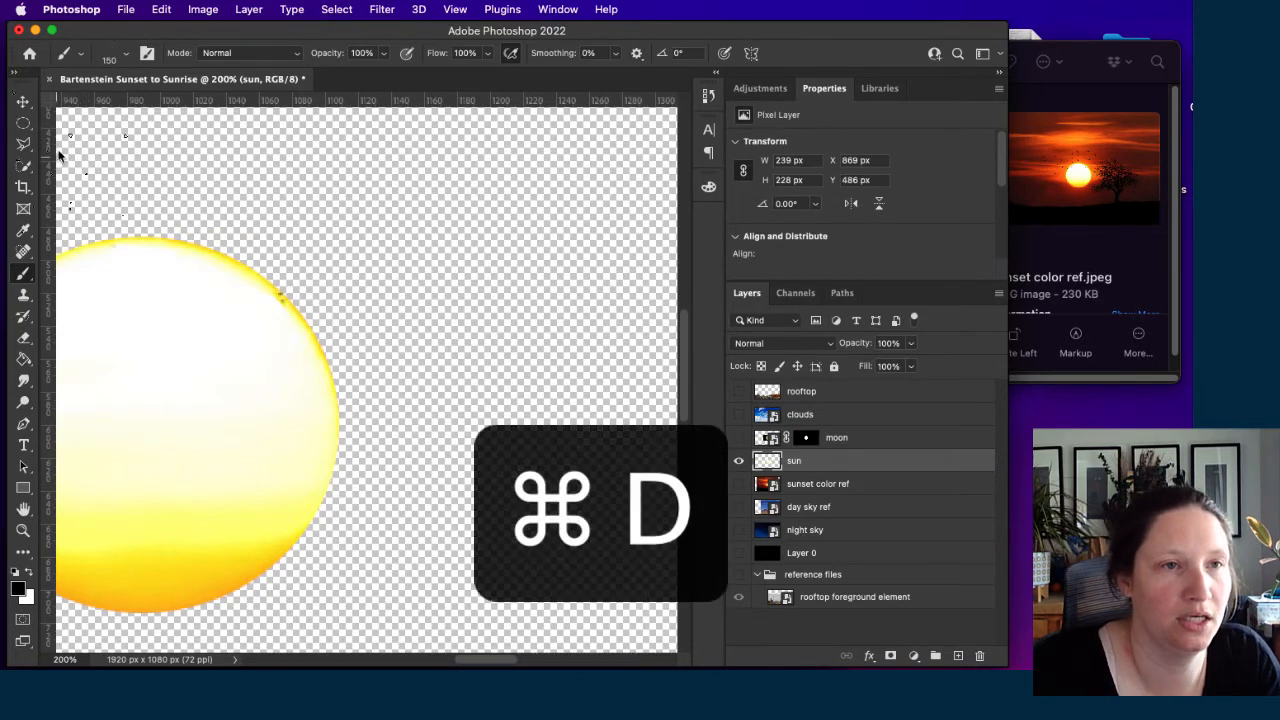
Select the whole disc on the sun layer with the Quick Selection tool.
{"action": "left_click", "coordinate": [28, 165]}
{"action": "scroll", "coordinate": [505, 519], "scroll_direction": "left", "scroll_amount": 10}
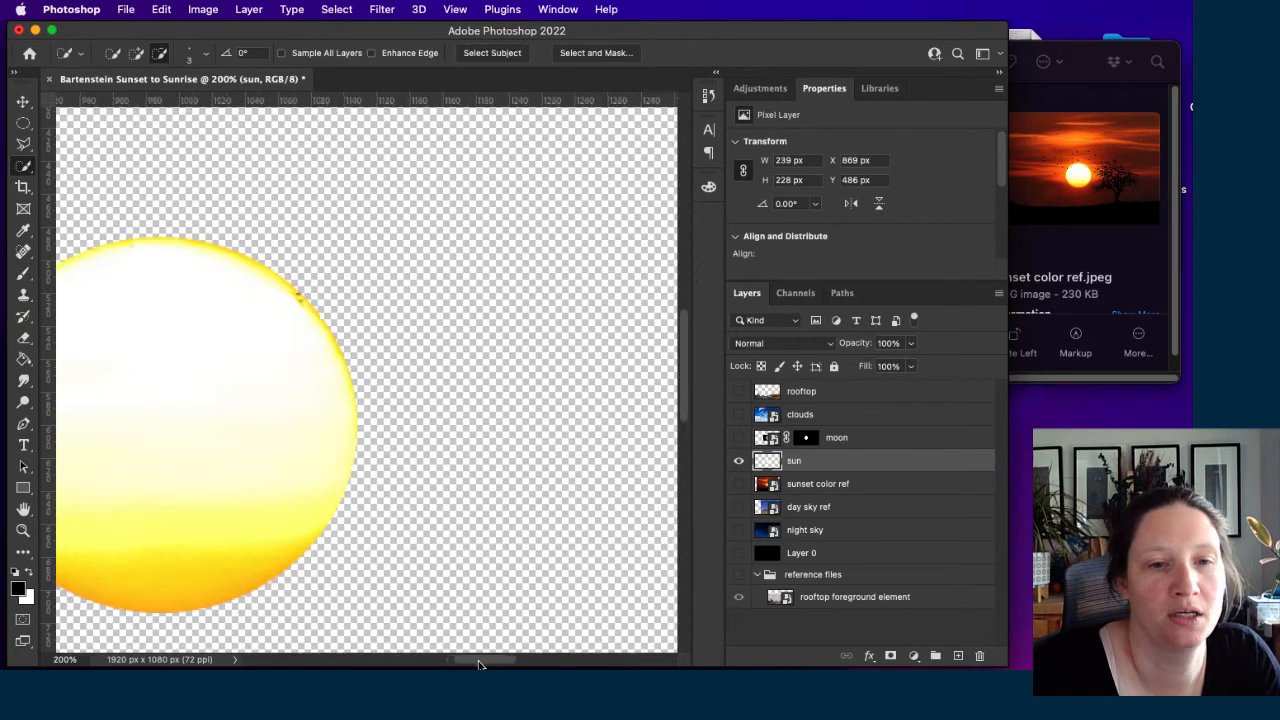
{"action": "left_click", "coordinate": [438, 351]}
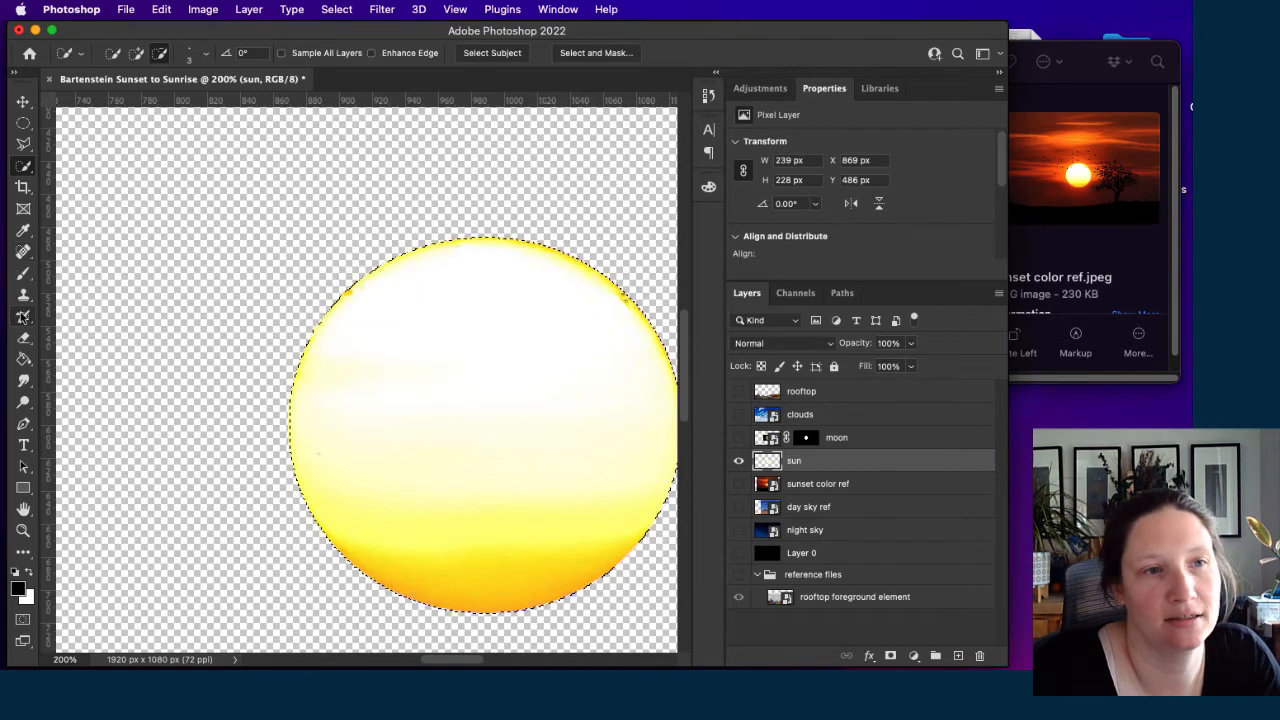
Choose the Soft Round brush, test a black stroke across the selected sun's edge, and undo the stroke.
{"action": "left_click", "coordinate": [24, 272]}
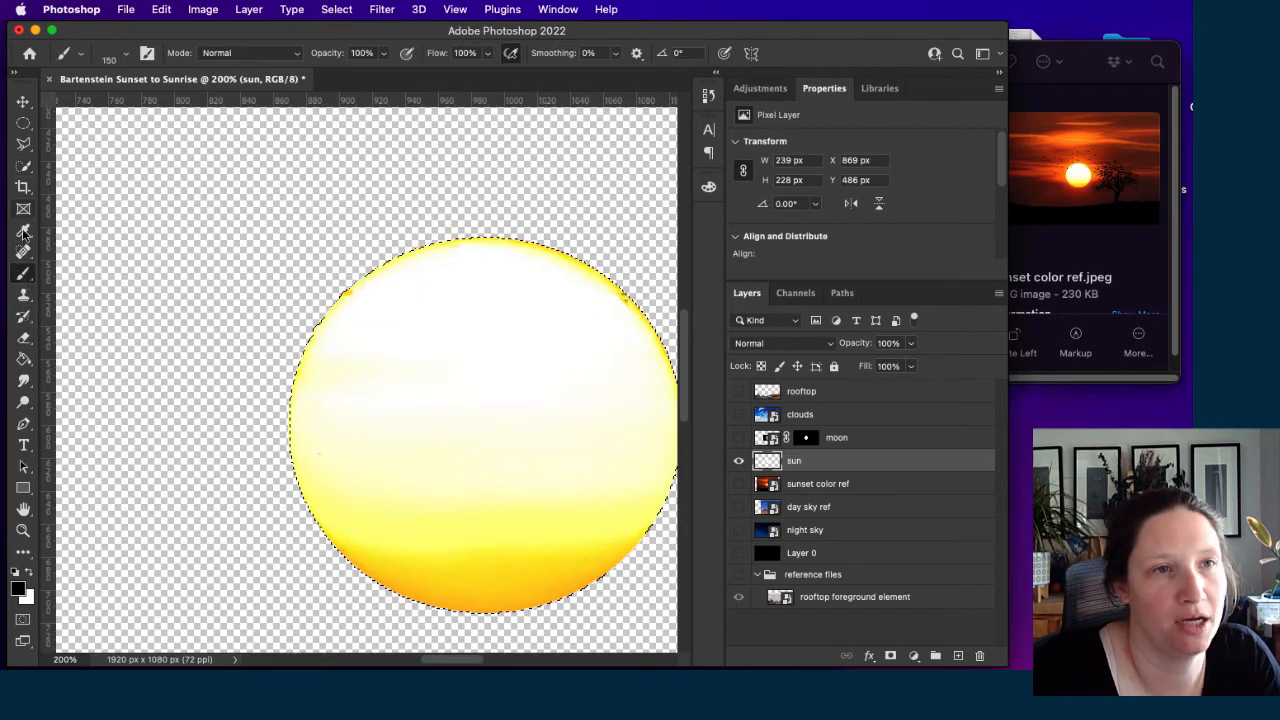
{"action": "left_click", "coordinate": [110, 57]}
{"action": "left_click", "coordinate": [125, 265]}
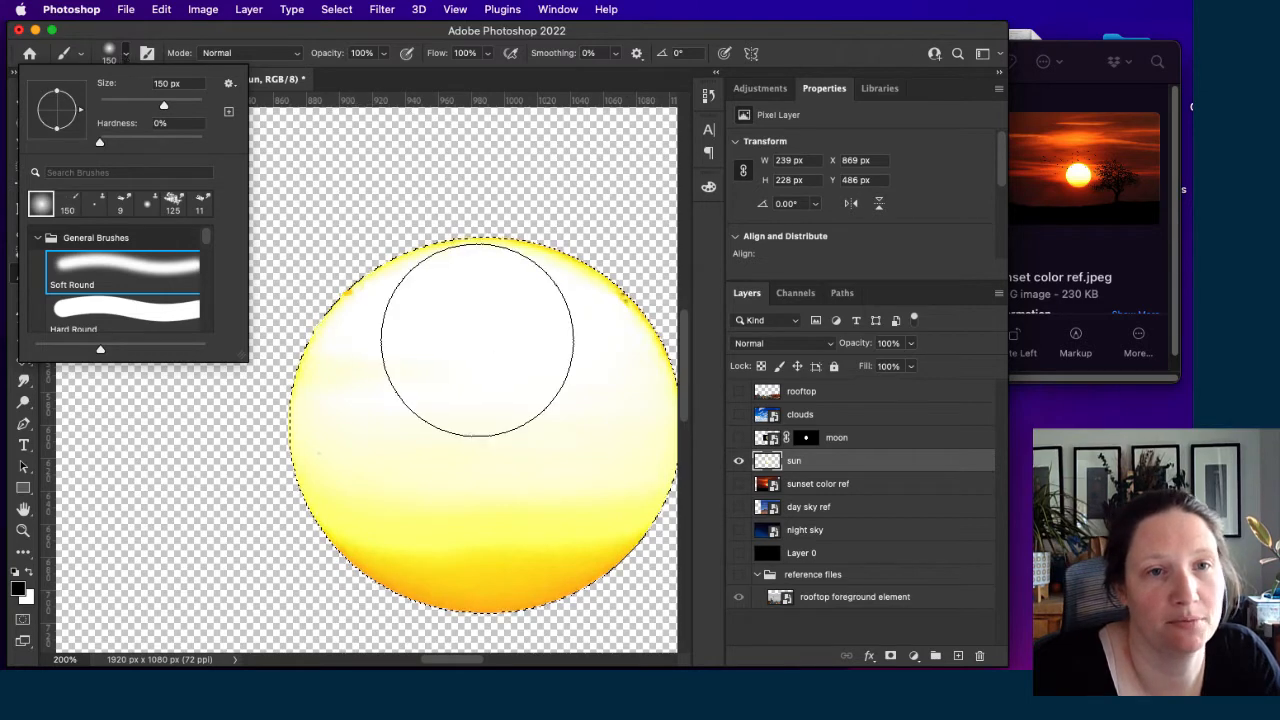
{"action": "mouse_move", "coordinate": [477, 333]}
{"action": "left_mouse_down"}
{"action": "mouse_move", "coordinate": [477, 229]}
{"action": "mouse_move", "coordinate": [437, 163]}
{"action": "mouse_move", "coordinate": [271, 197]}
{"action": "mouse_move", "coordinate": [337, 251]}
{"action": "mouse_move", "coordinate": [262, 300]}
{"action": "left_mouse_up"}
{"action": "key", "text": "super+z"}
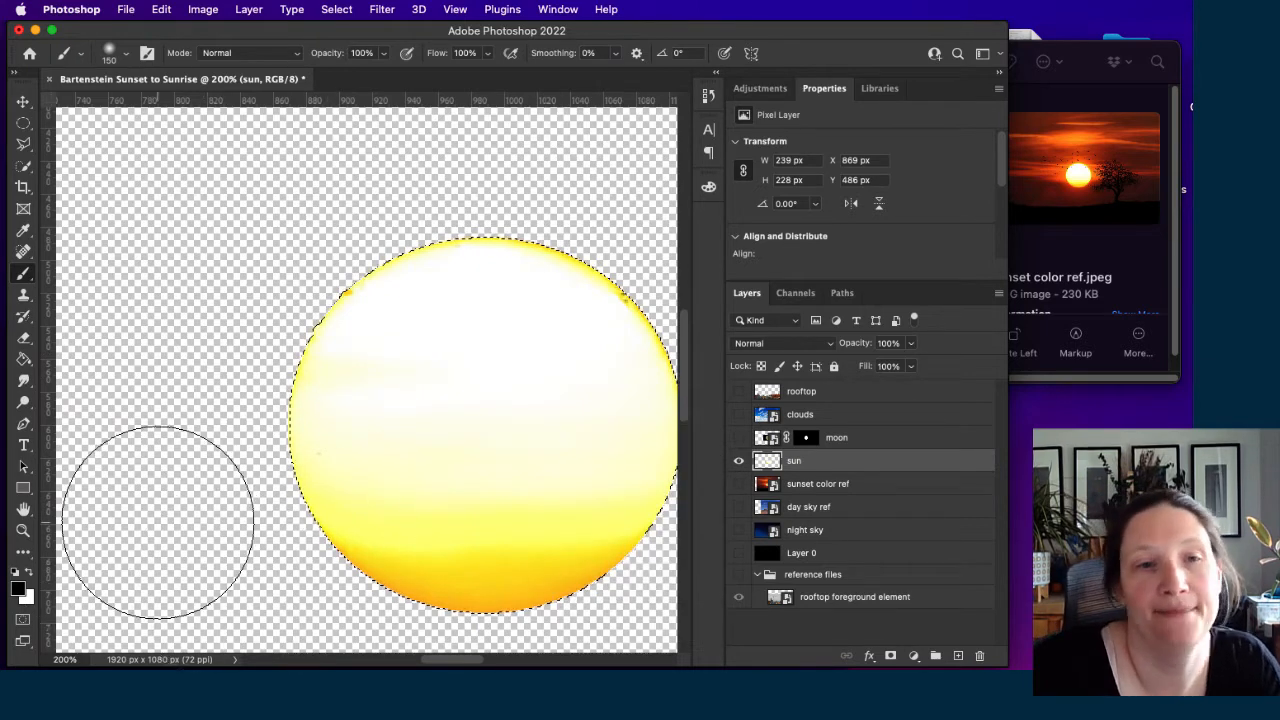
Reduce the Soft Round brush to 3 px to fit the bird remnant on the sun's upper-right edge.
{"action": "key", "text": "bracketleft"}
{"action": "key", "text": "bracketleft"}
{"action": "key", "text": "bracketleft"}
{"action": "key", "text": "bracketleft"}
{"action": "key", "text": "bracketleft"}
{"action": "key", "text": "bracketleft"}
{"action": "key", "text": "bracketleft"}
{"action": "key", "text": "bracketleft"}
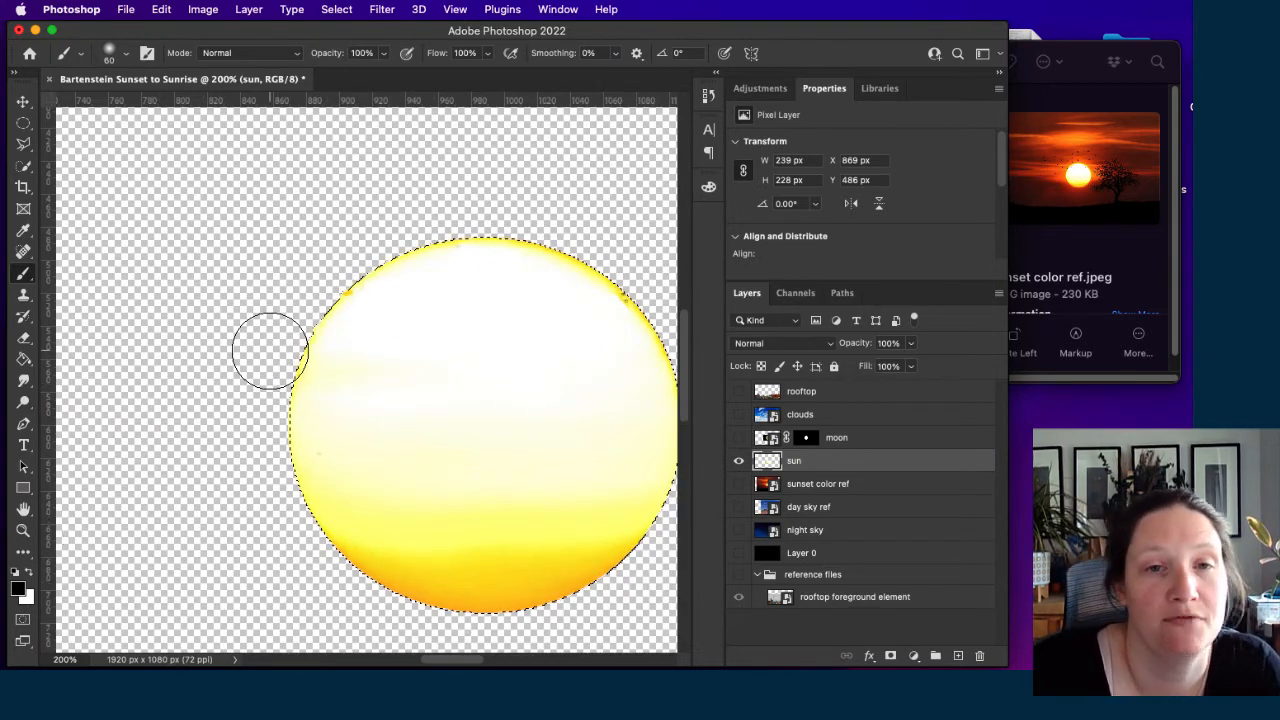
{"action": "left_click_drag", "start_coordinate": [437, 662], "coordinate": [457, 662]}
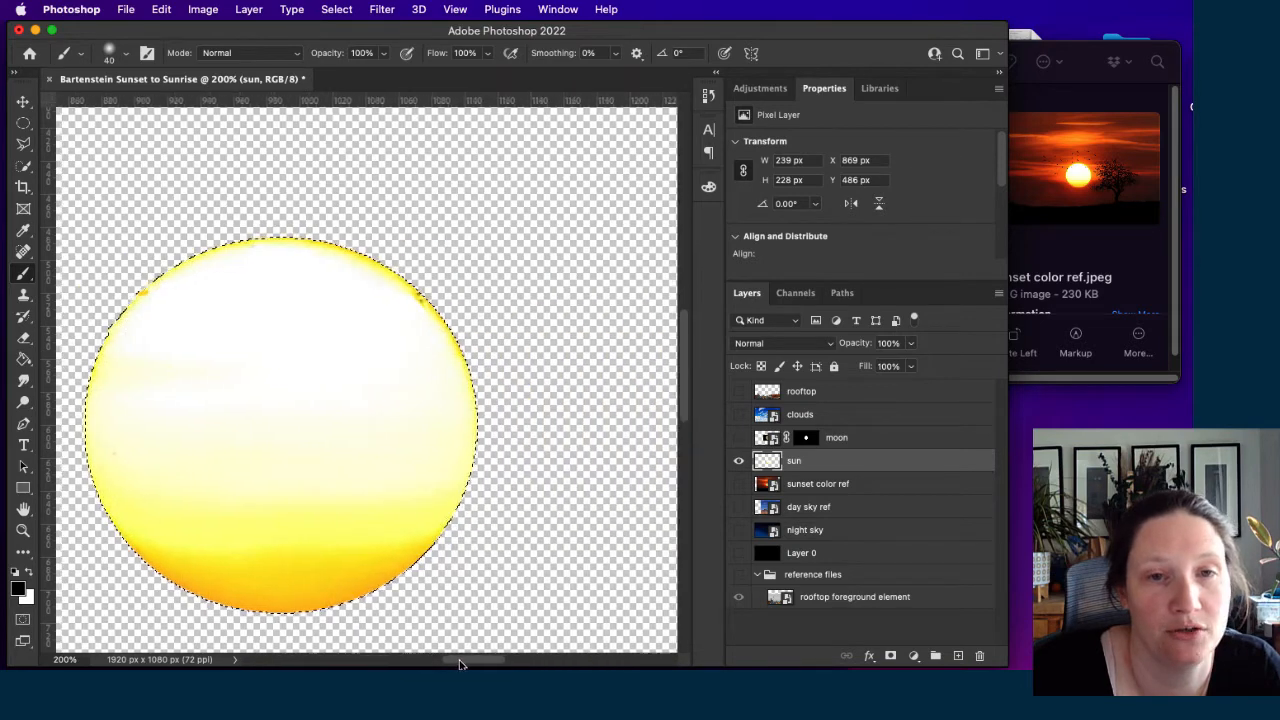
{"action": "key", "text": "bracketleft"}
{"action": "key", "text": "bracketleft"}
{"action": "key", "text": "bracketleft"}
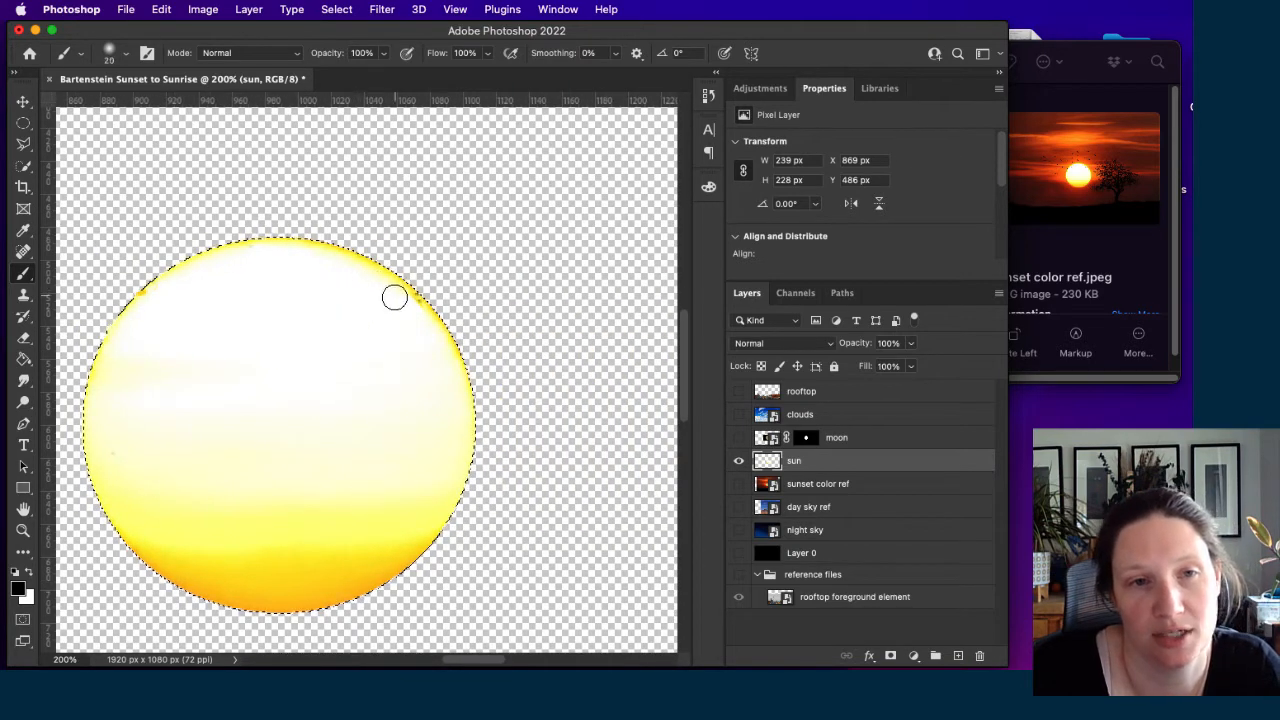
{"action": "key", "text": "bracketleft"}
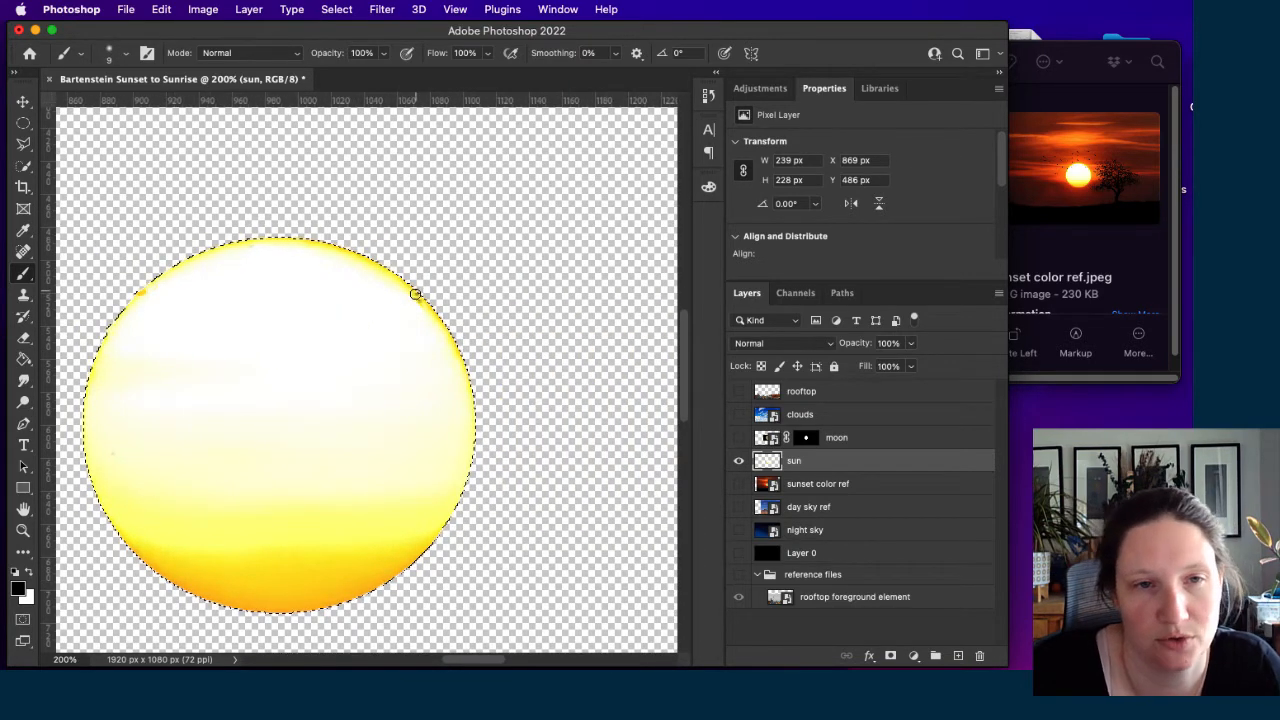
{"action": "key", "text": "bracketleft"}
{"action": "key", "text": "bracketleft"}
{"action": "key", "text": "bracketleft"}
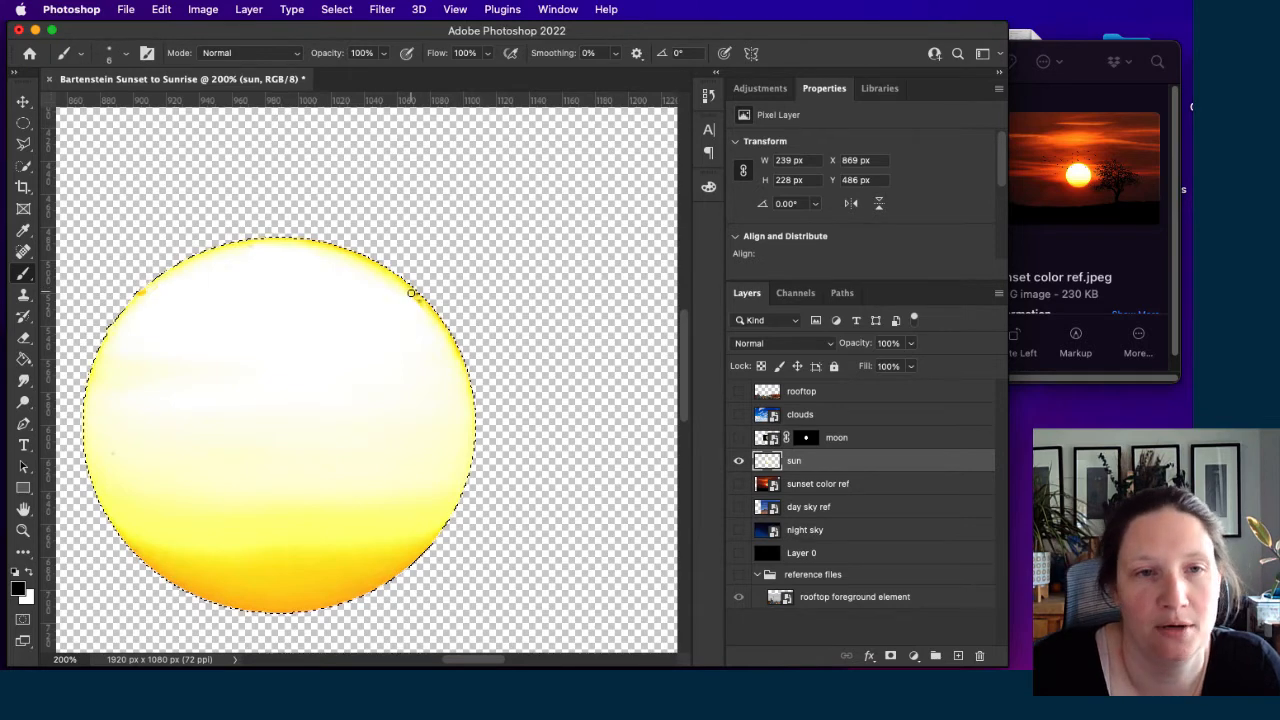
{"action": "key", "text": "super+equal"}
{"action": "key", "text": "super+equal"}
{"action": "key", "text": "super+equal"}
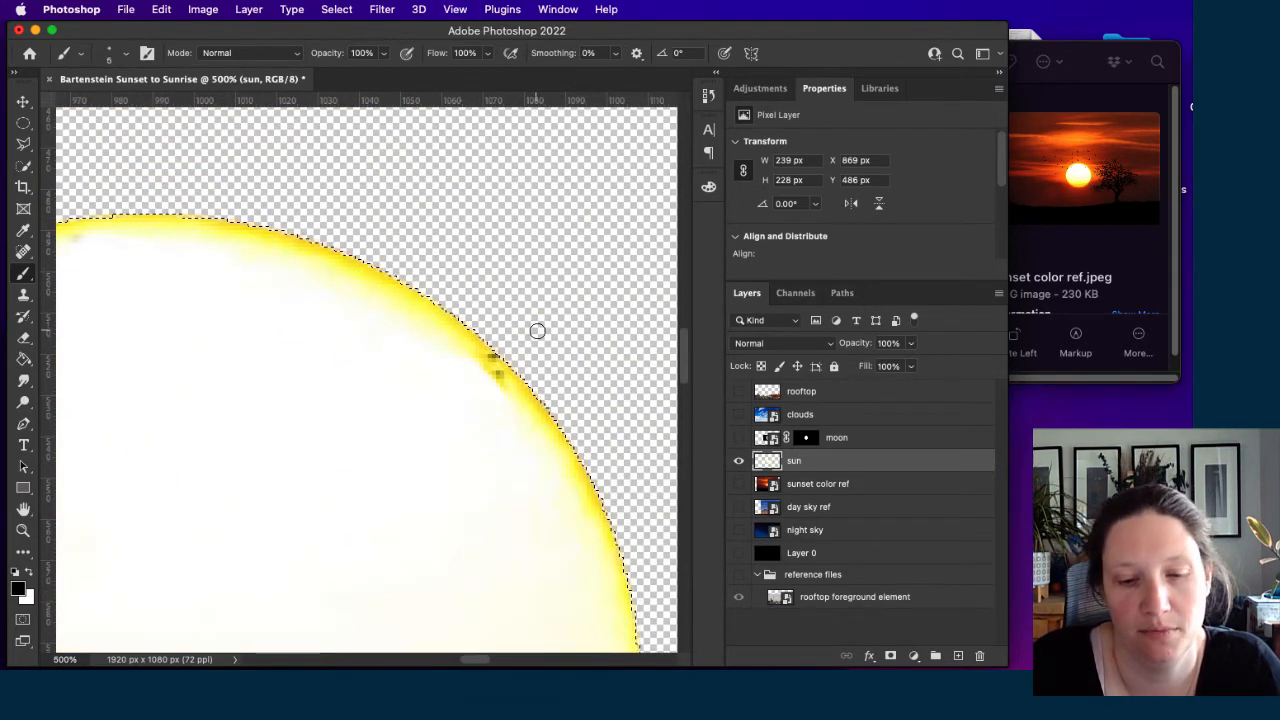
{"action": "key", "text": "bracketleft"}
{"action": "key", "text": "bracketleft"}
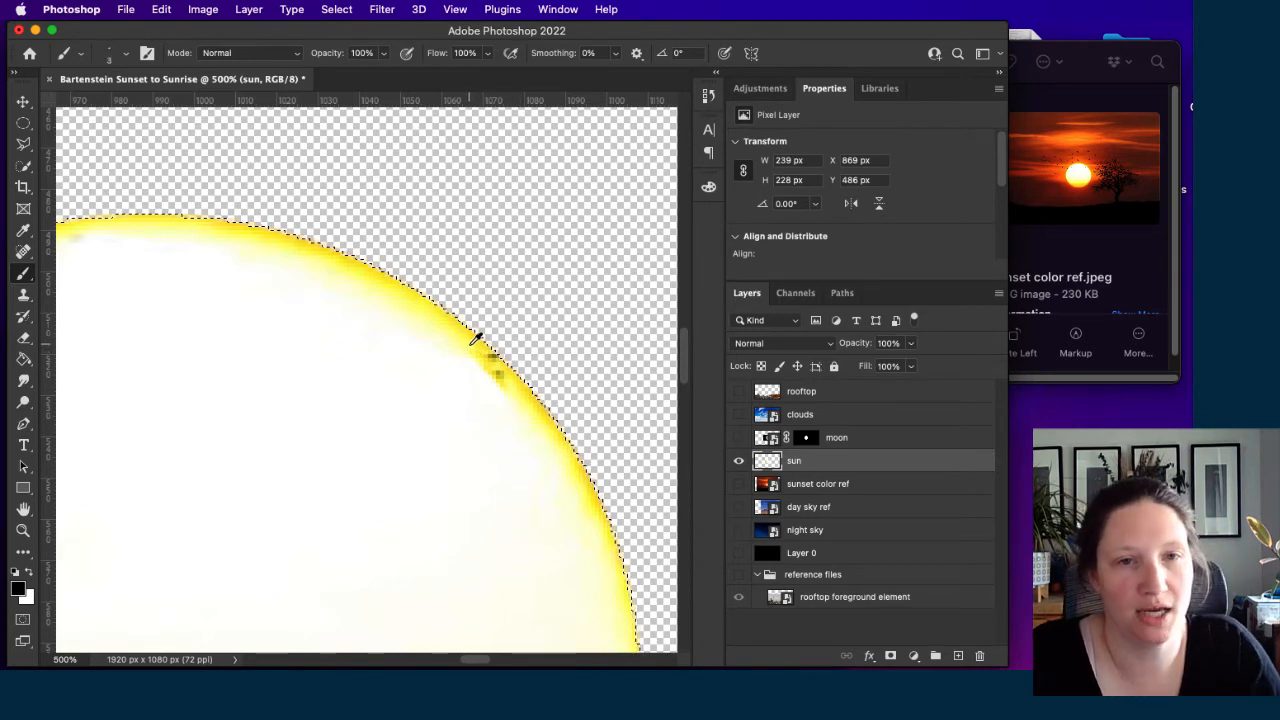
Sample yellow from the sun's rim, paint over the dark bird remnant beside it, and clear the selection.
{"action": "left_click", "coordinate": [474, 342], "text": "alt"}
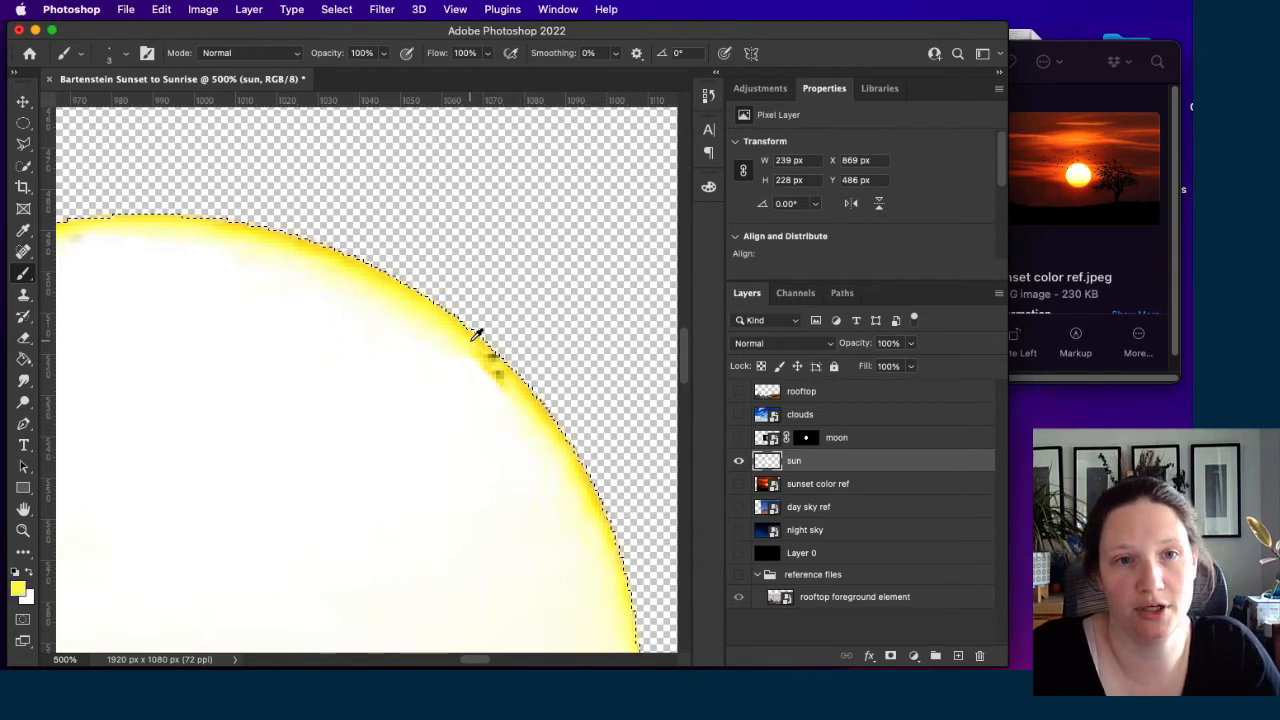
{"action": "mouse_move", "coordinate": [490, 355]}
{"action": "left_mouse_down"}
{"action": "mouse_move", "coordinate": [500, 371]}
{"action": "mouse_move", "coordinate": [501, 339]}
{"action": "left_mouse_up"}
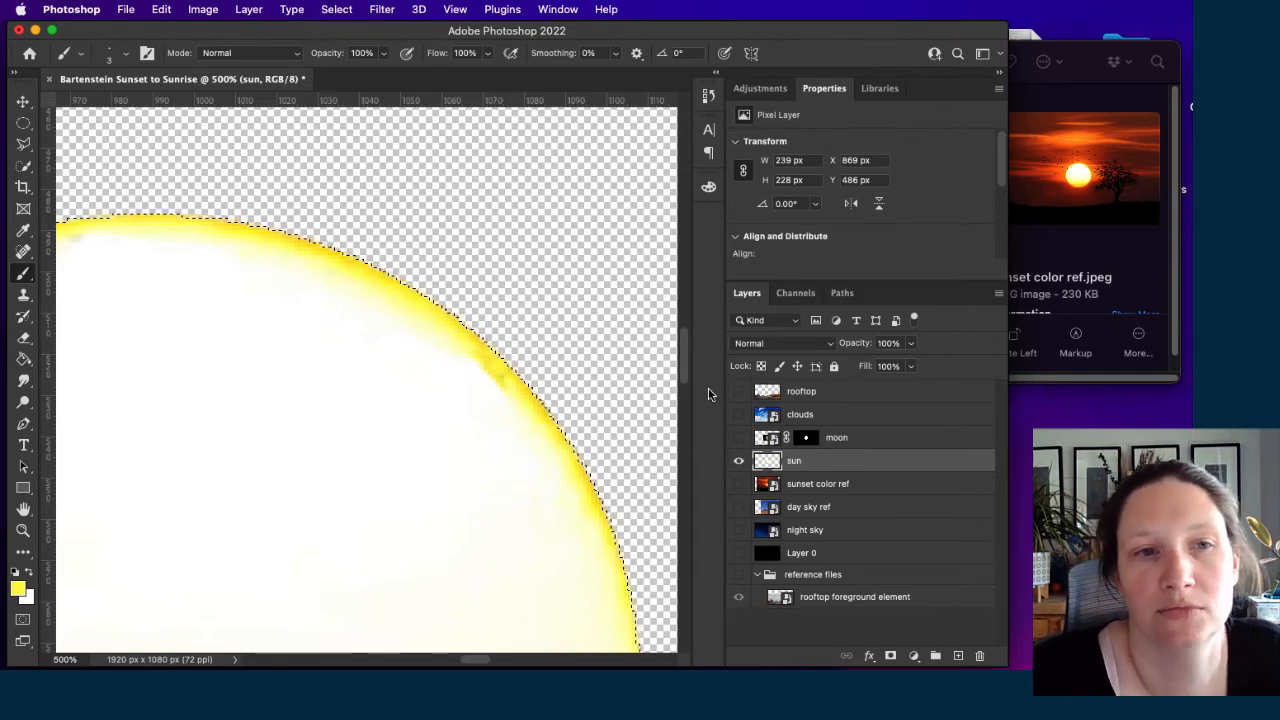
{"action": "key", "text": "super+minus"}
{"action": "key", "text": "super+minus"}
{"action": "key", "text": "super+minus"}
{"action": "key", "text": "super+minus"}
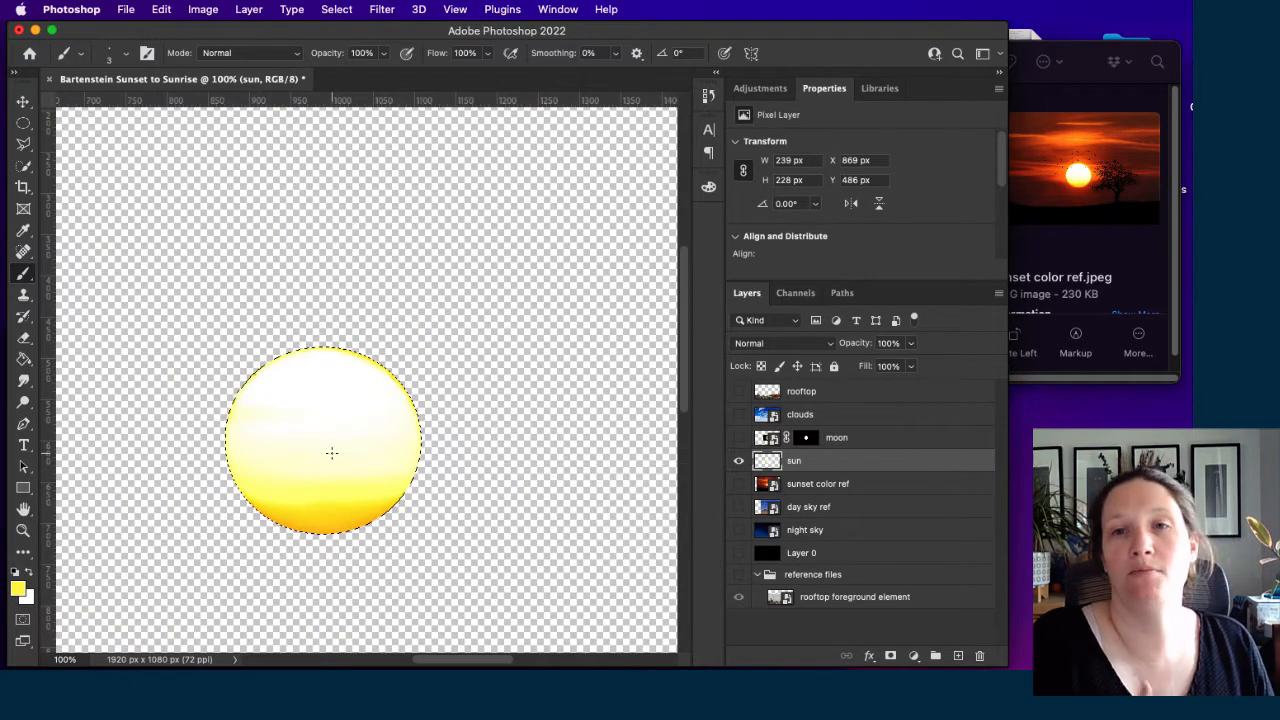
{"action": "key", "text": "super+d"}
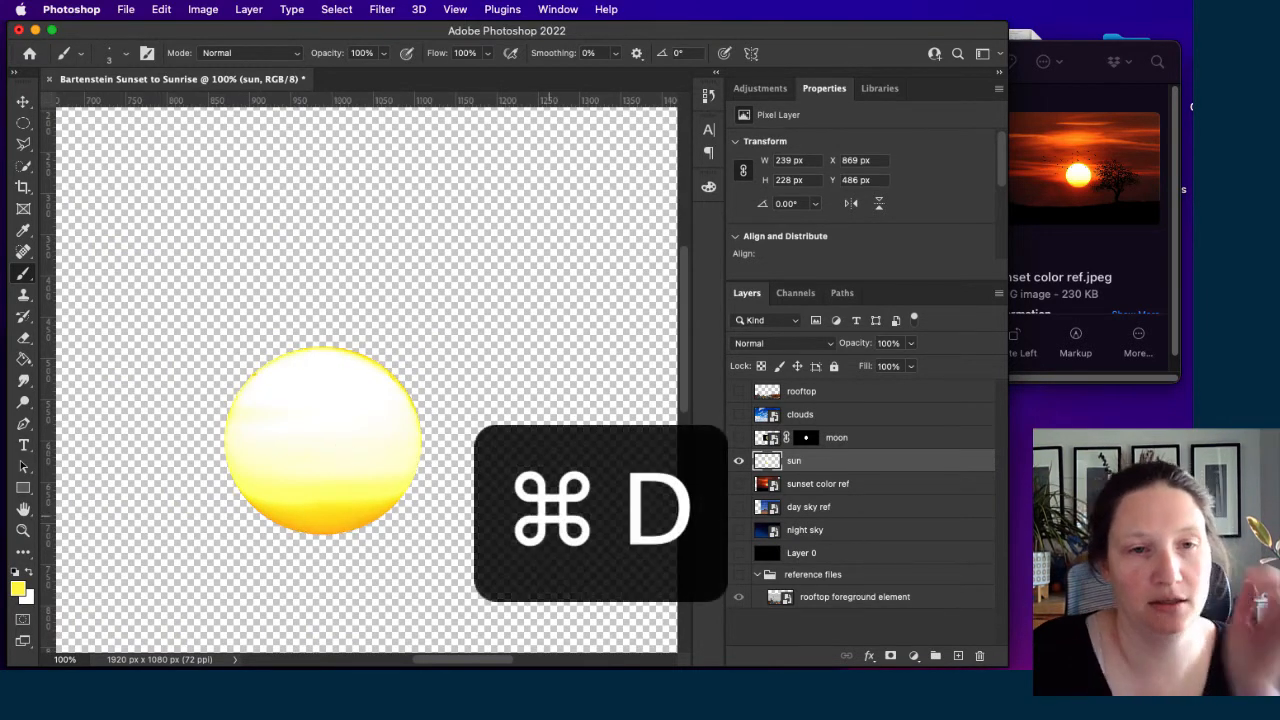
Hide the sun layer and show the night sky layer.
{"action": "left_click", "coordinate": [739, 461]}
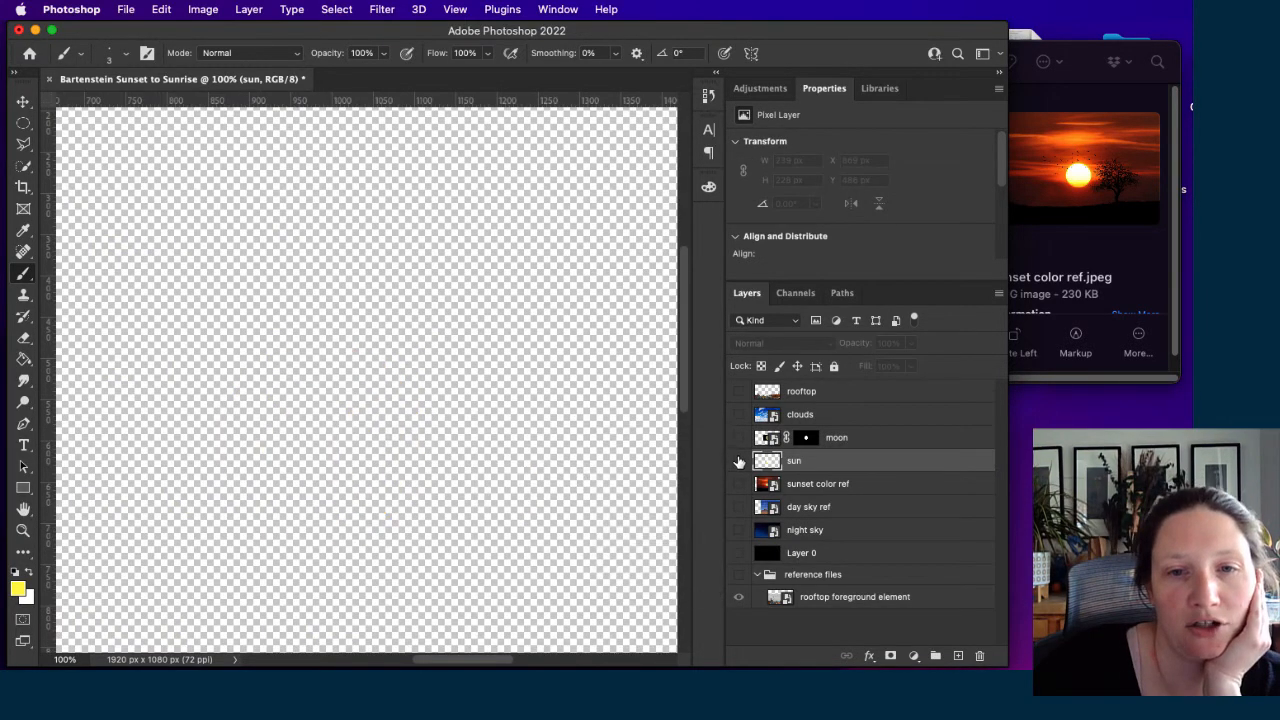
{"action": "left_click", "coordinate": [739, 530]}
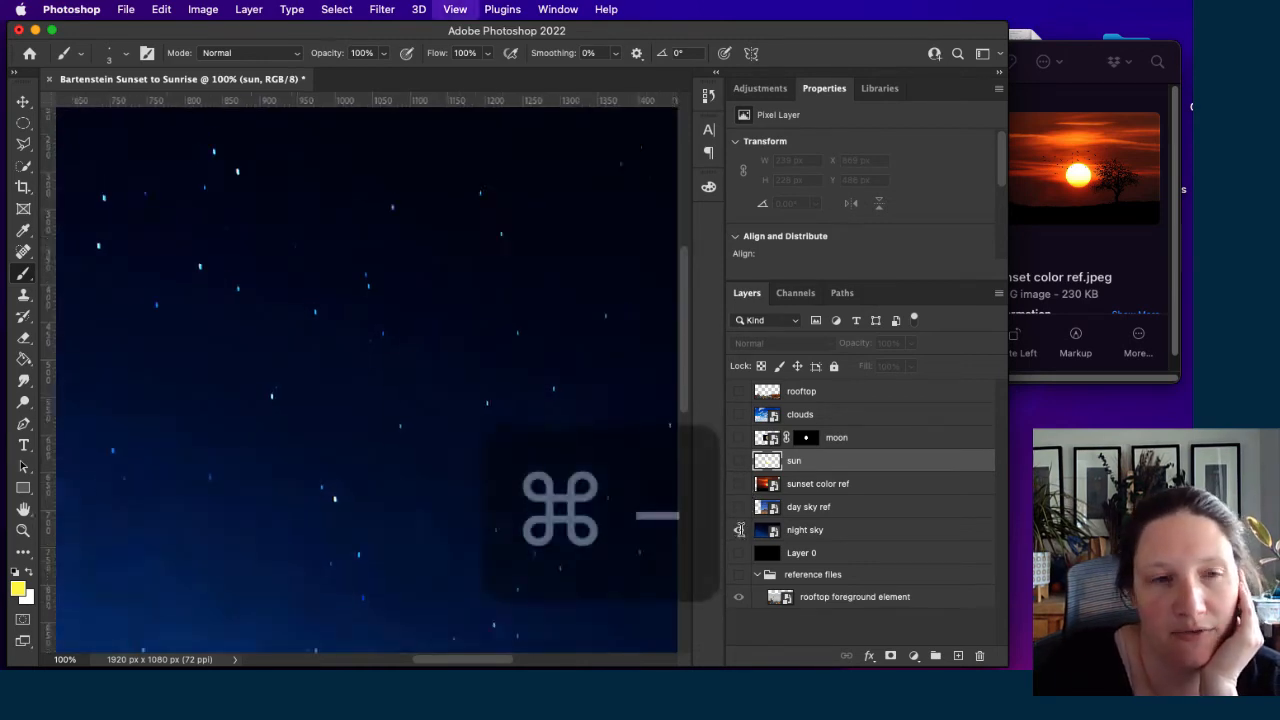
Hide the night sky layer and show the day sky ref layer.
{"action": "key", "text": "super+minus"}
{"action": "key", "text": "super+minus"}
{"action": "key", "text": "super+minus"}
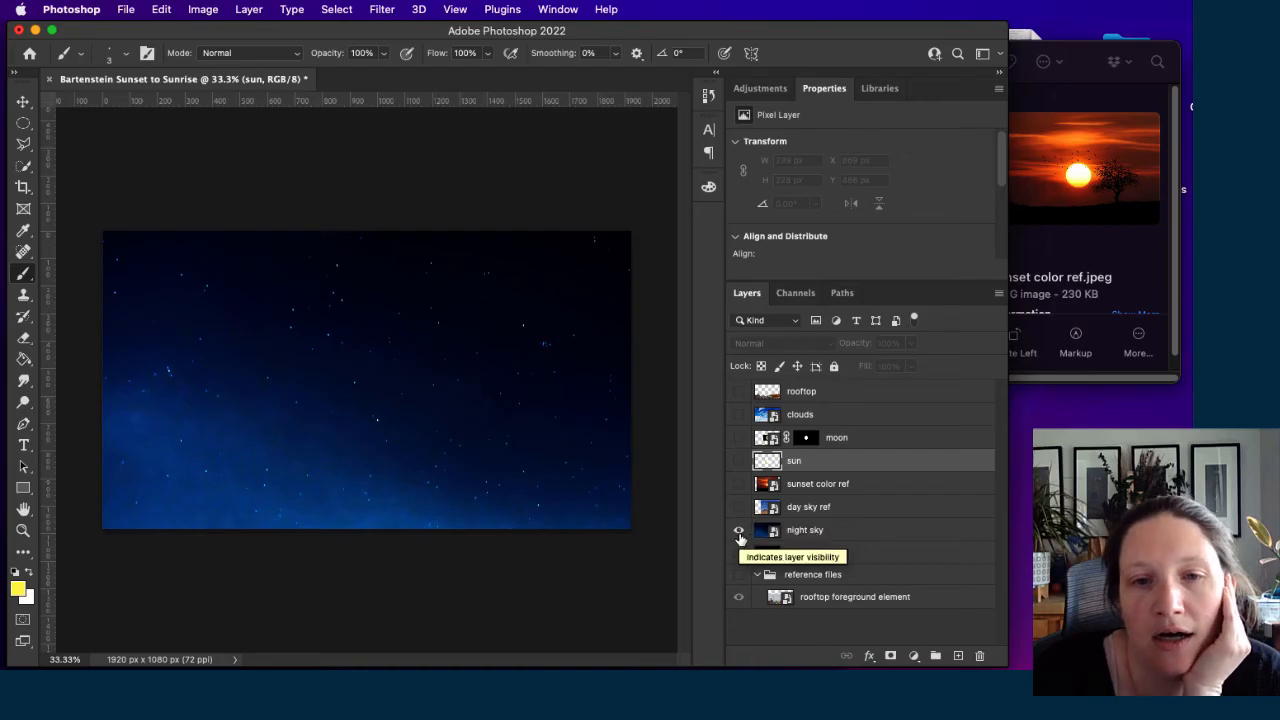
{"action": "left_click", "coordinate": [739, 530]}
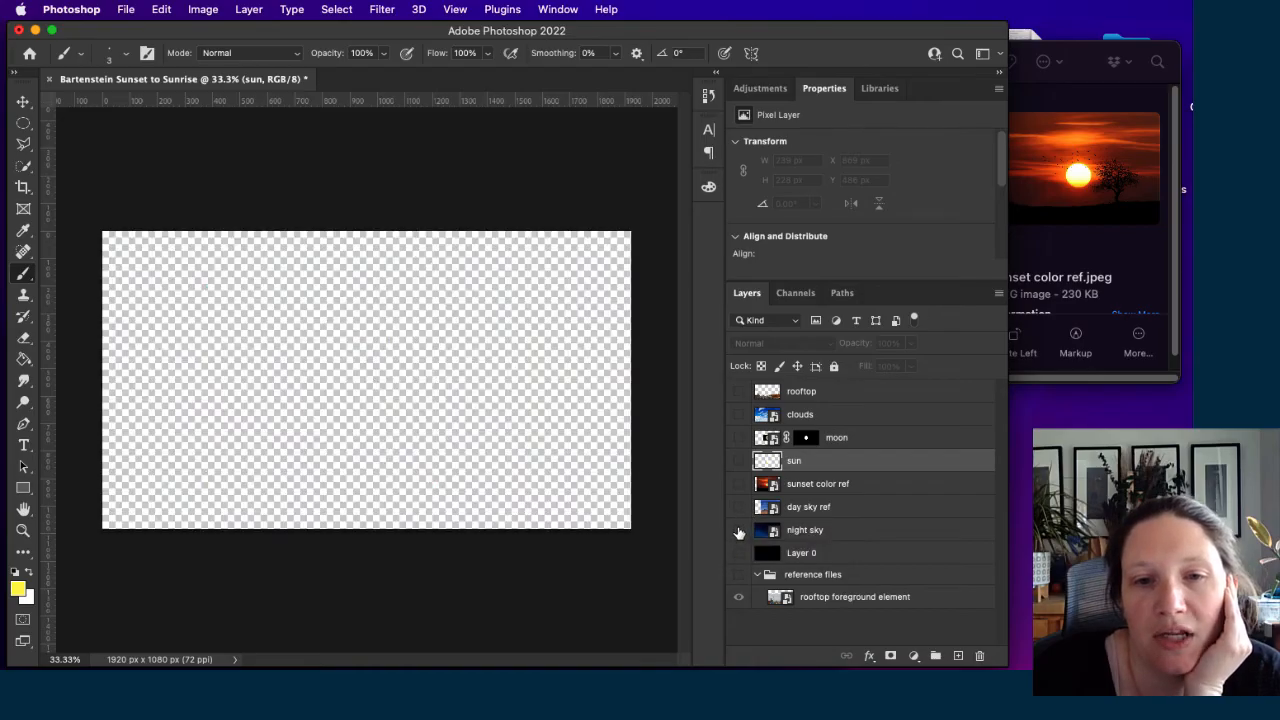
{"action": "left_click", "coordinate": [739, 507]}
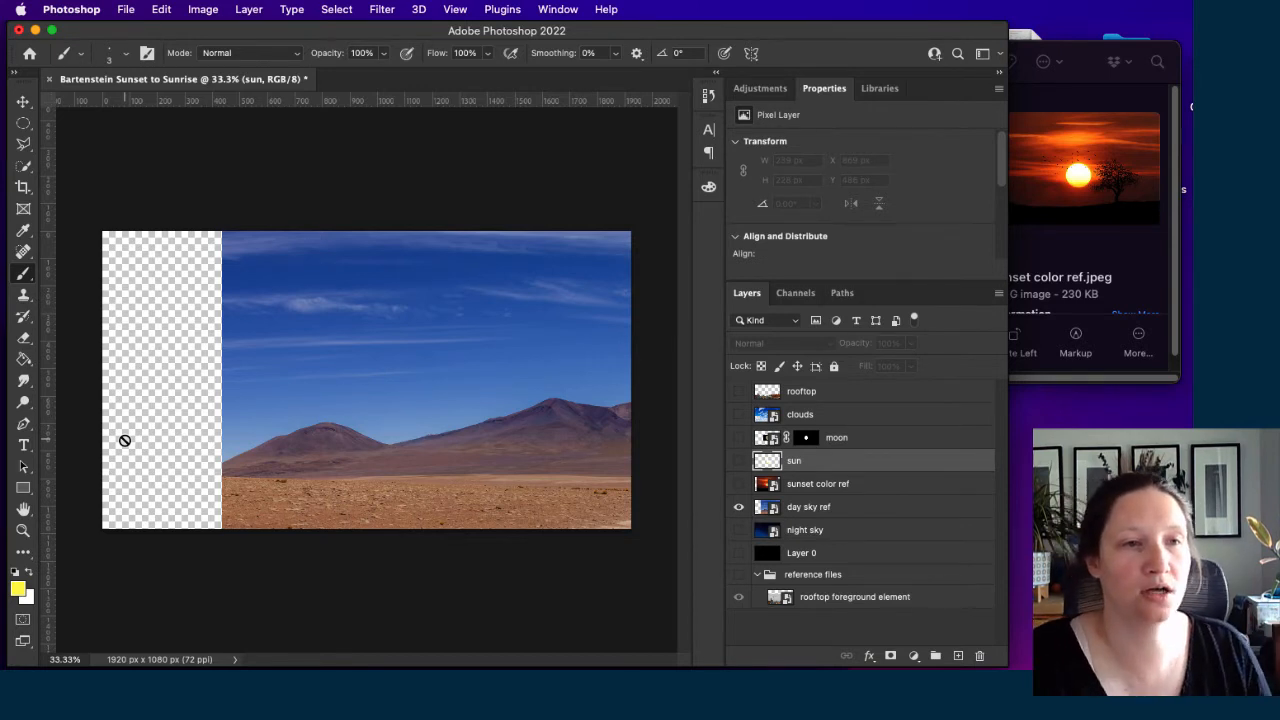
Reset to the default colors and draw a black rectangle of about 1978 x 1145 px over the whole canvas, above day sky ref.
{"action": "left_click", "coordinate": [15, 572]}
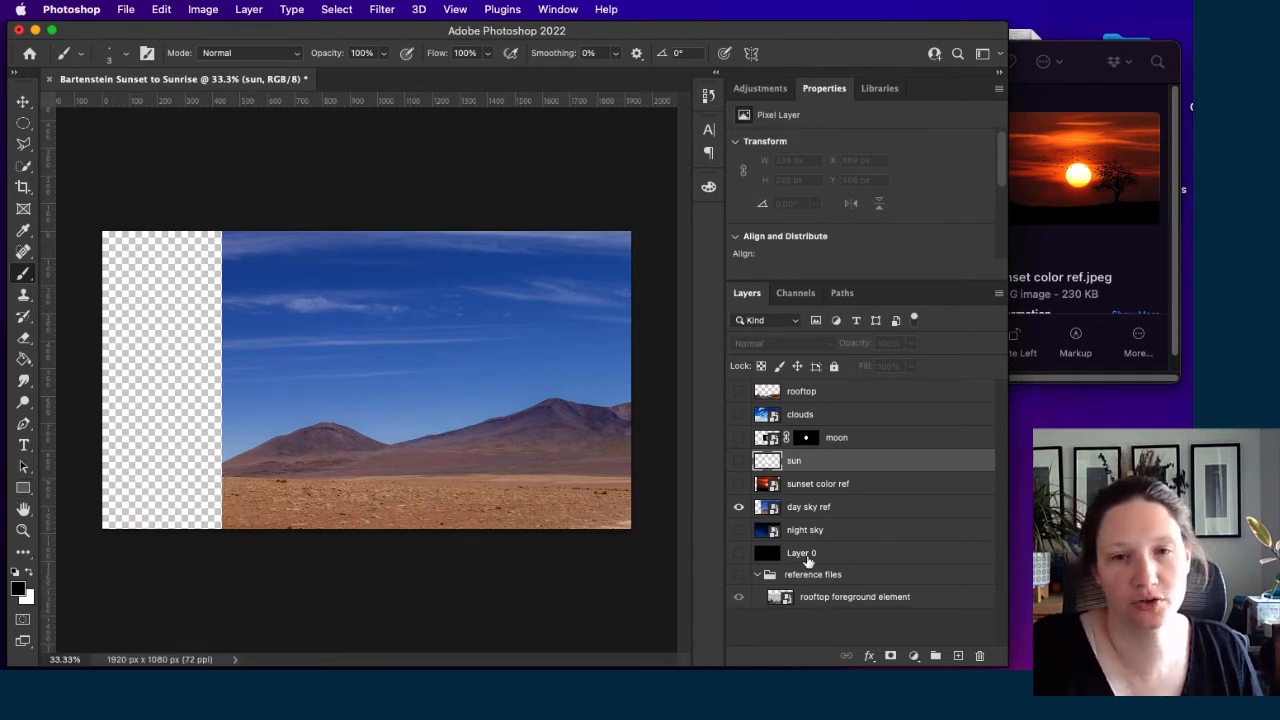
{"action": "left_click", "coordinate": [846, 508]}
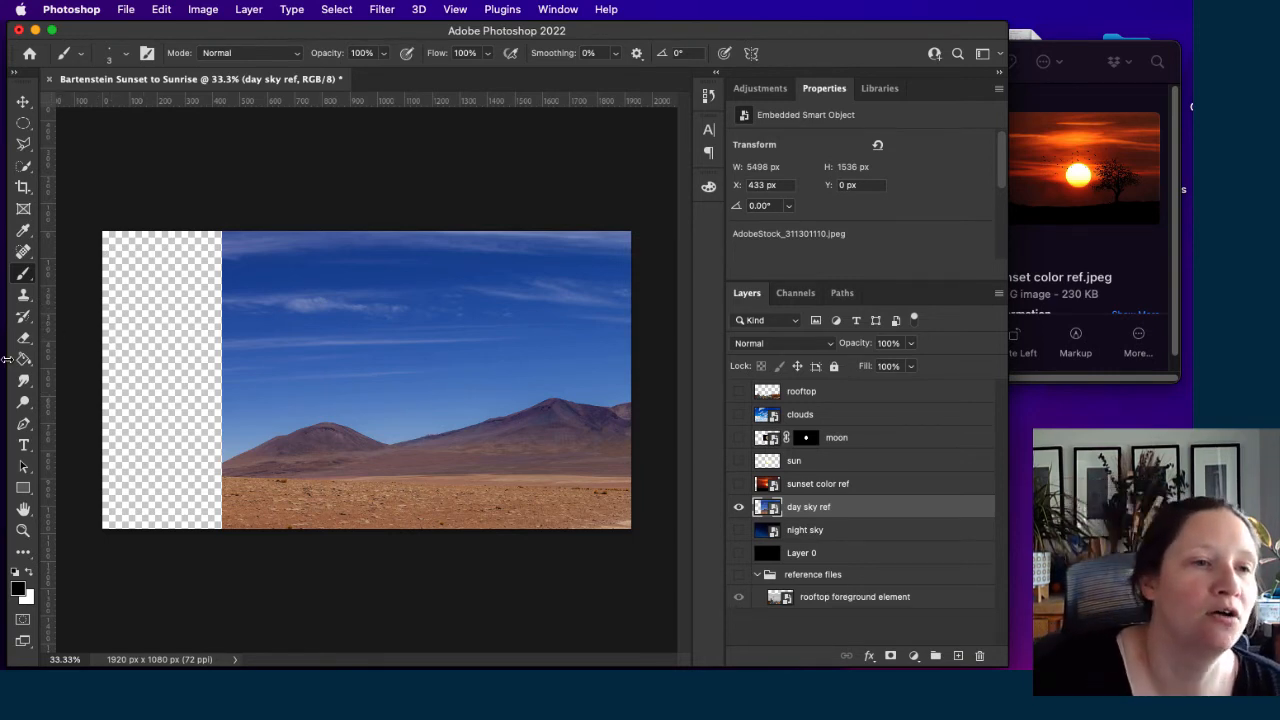
{"action": "left_click", "coordinate": [23, 487]}
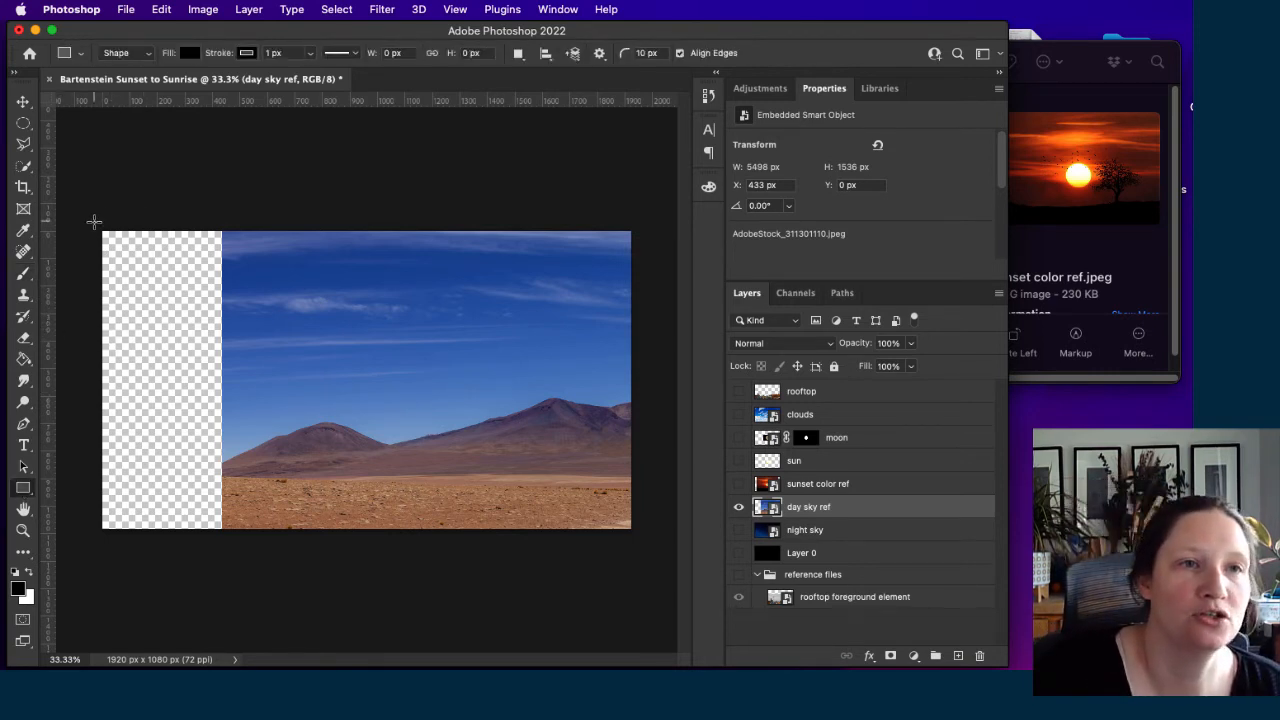
{"action": "left_click_drag", "start_coordinate": [94, 221], "coordinate": [638, 537]}
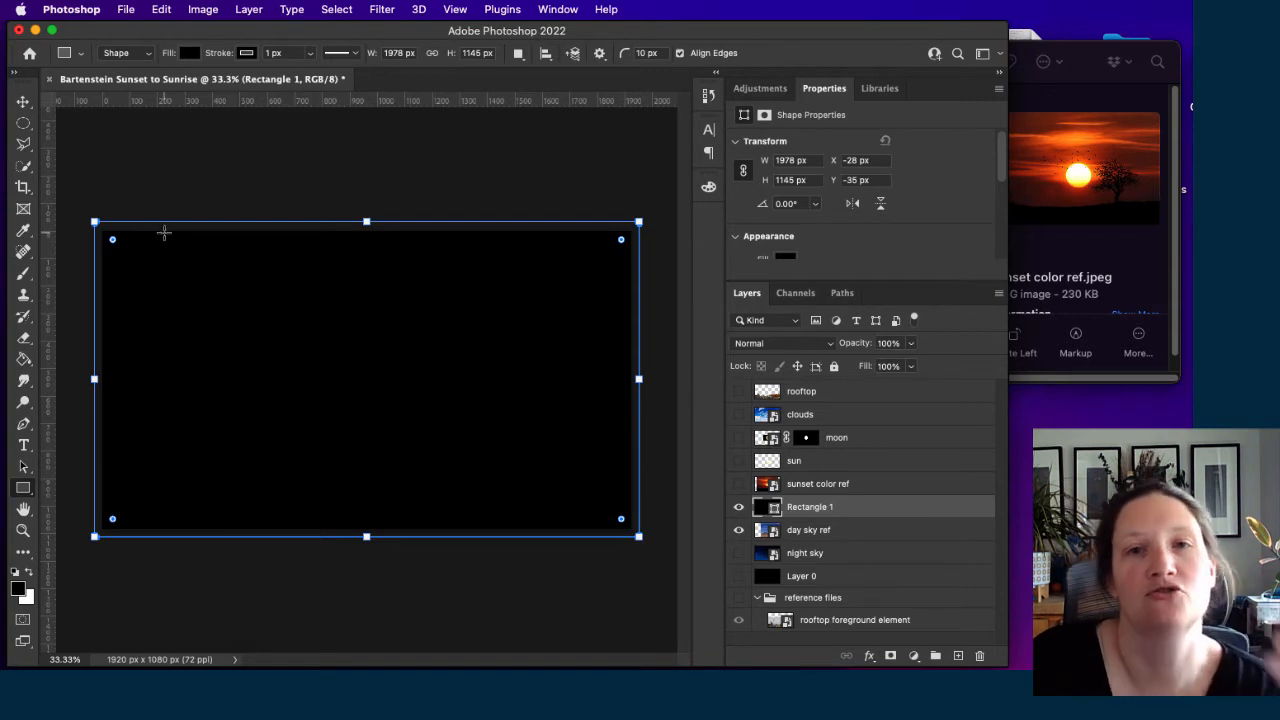
{"action": "left_click", "coordinate": [782, 91]}
{"action": "left_click", "coordinate": [826, 90]}
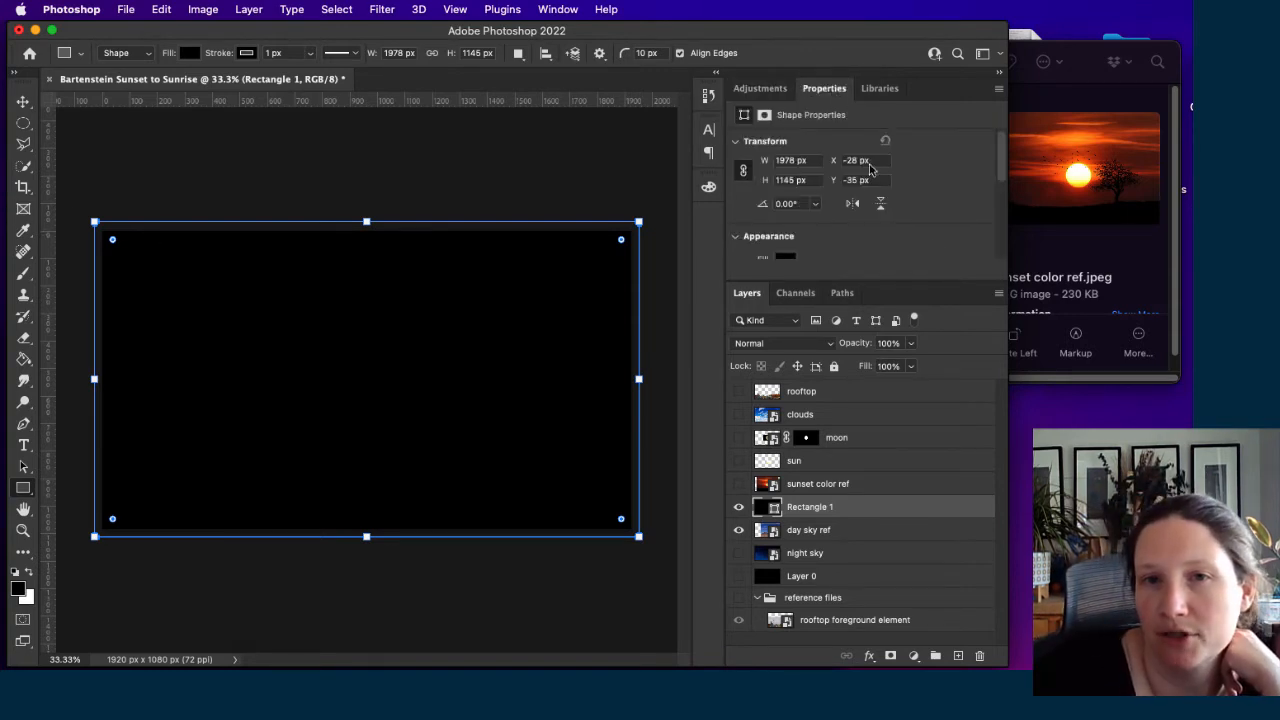
Change the rectangle's fill to a linear gradient using the Black, White preset from the Basics group.
{"action": "mouse_move", "coordinate": [870, 281]}
{"action": "left_mouse_down"}
{"action": "mouse_move", "coordinate": [876, 395]}
{"action": "mouse_move", "coordinate": [878, 378]}
{"action": "left_mouse_up"}
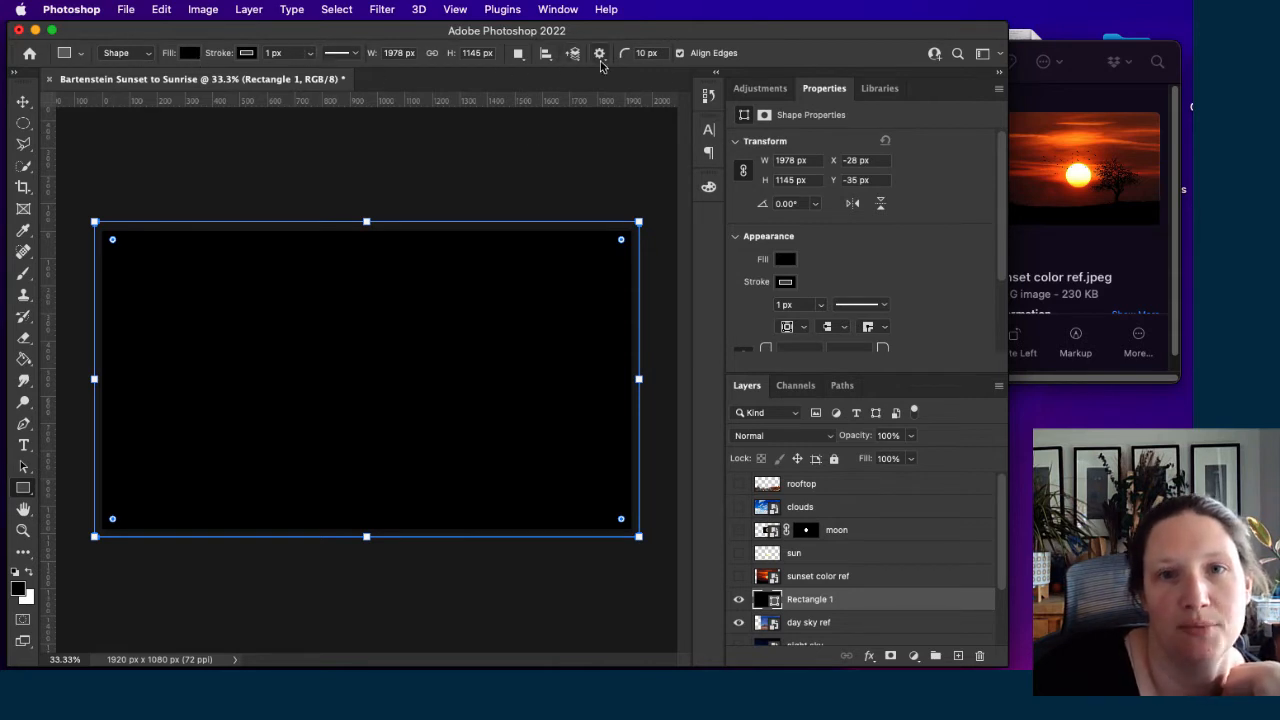
{"action": "left_click", "coordinate": [785, 260]}
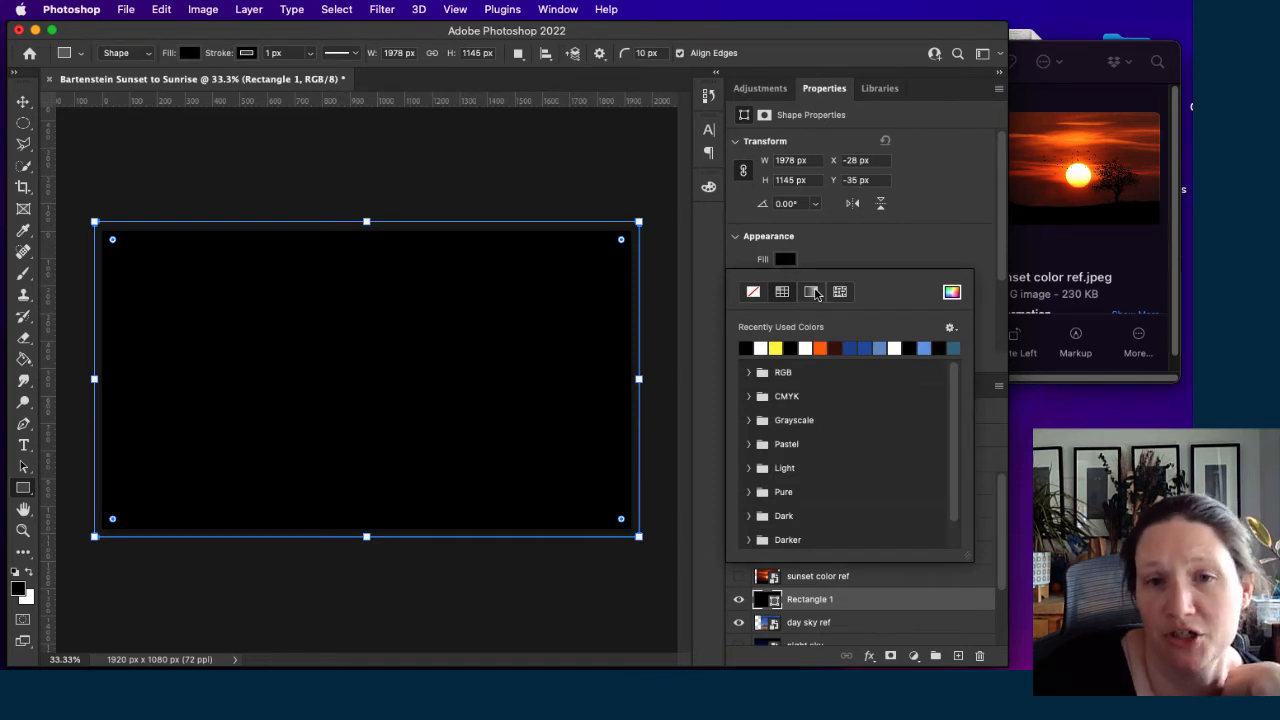
{"action": "left_click", "coordinate": [811, 292]}
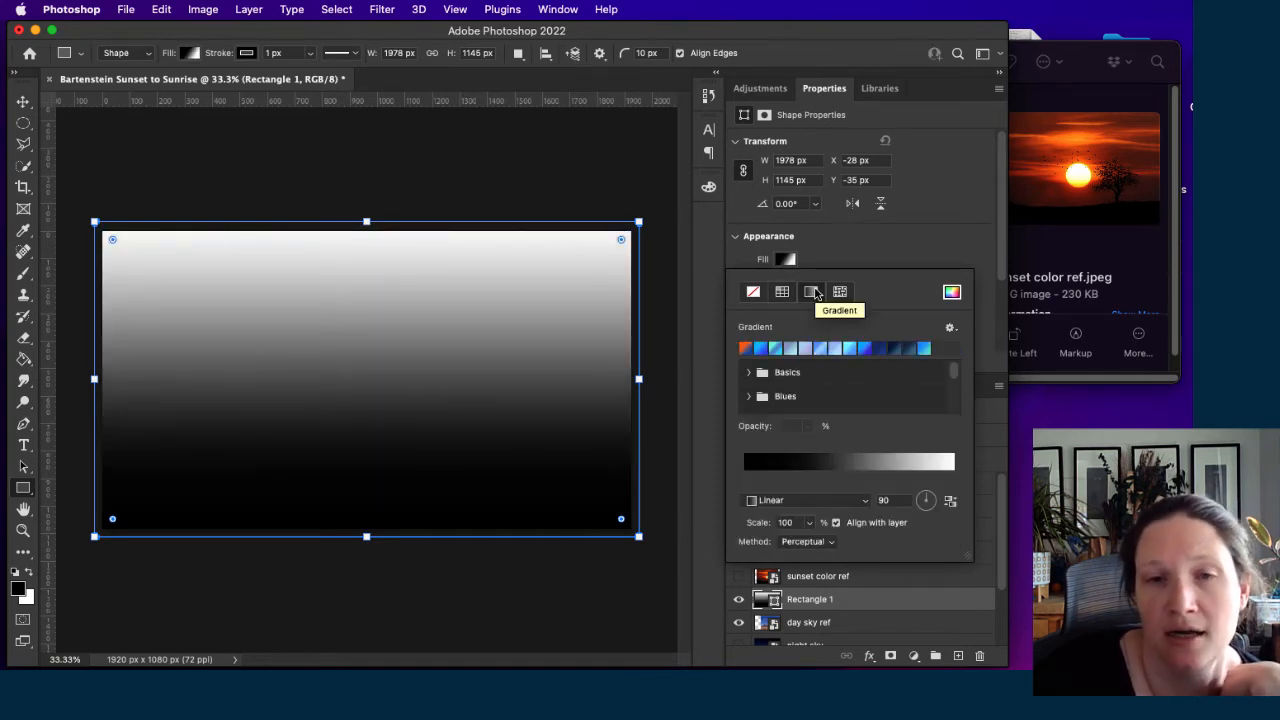
{"action": "scroll", "coordinate": [817, 385], "scroll_direction": "down", "scroll_amount": 5}
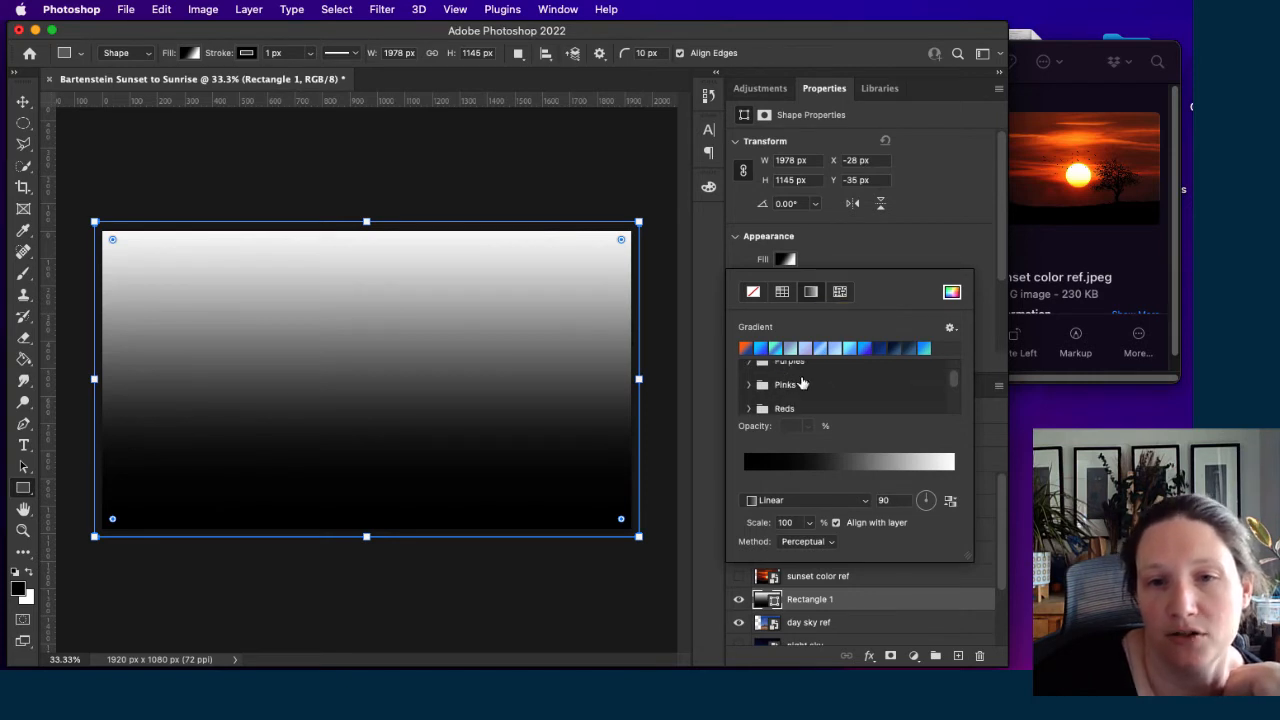
{"action": "scroll", "coordinate": [810, 386], "scroll_direction": "up", "scroll_amount": 5}
{"action": "left_click", "coordinate": [748, 372]}
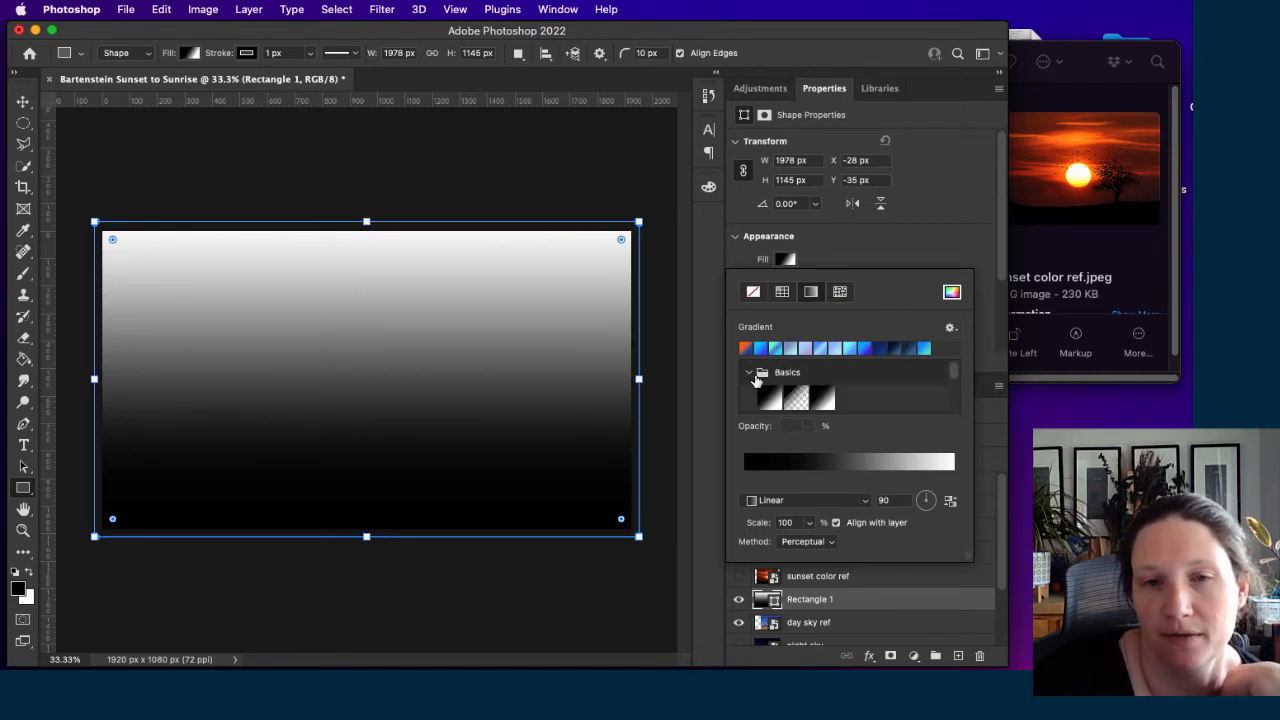
{"action": "left_click", "coordinate": [768, 398]}
{"action": "left_click", "coordinate": [796, 398]}
{"action": "left_click", "coordinate": [825, 400]}
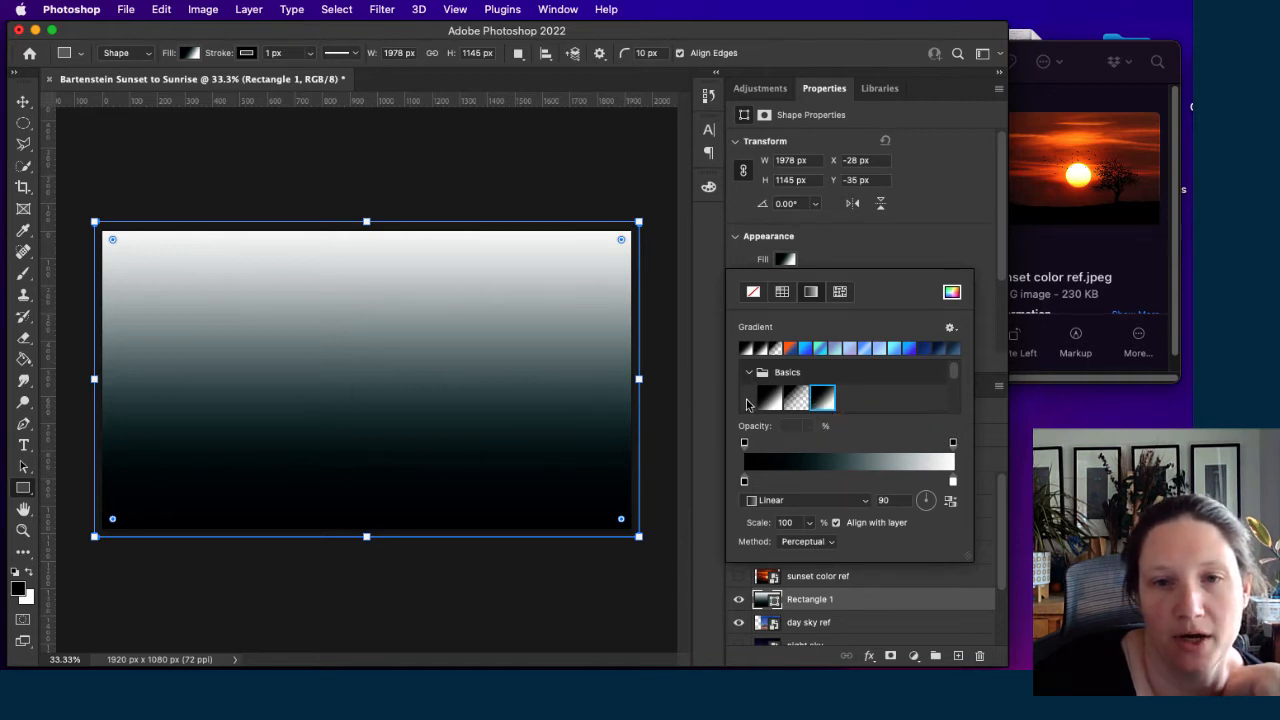
{"action": "scroll", "coordinate": [760, 398], "scroll_direction": "down", "scroll_amount": 4}
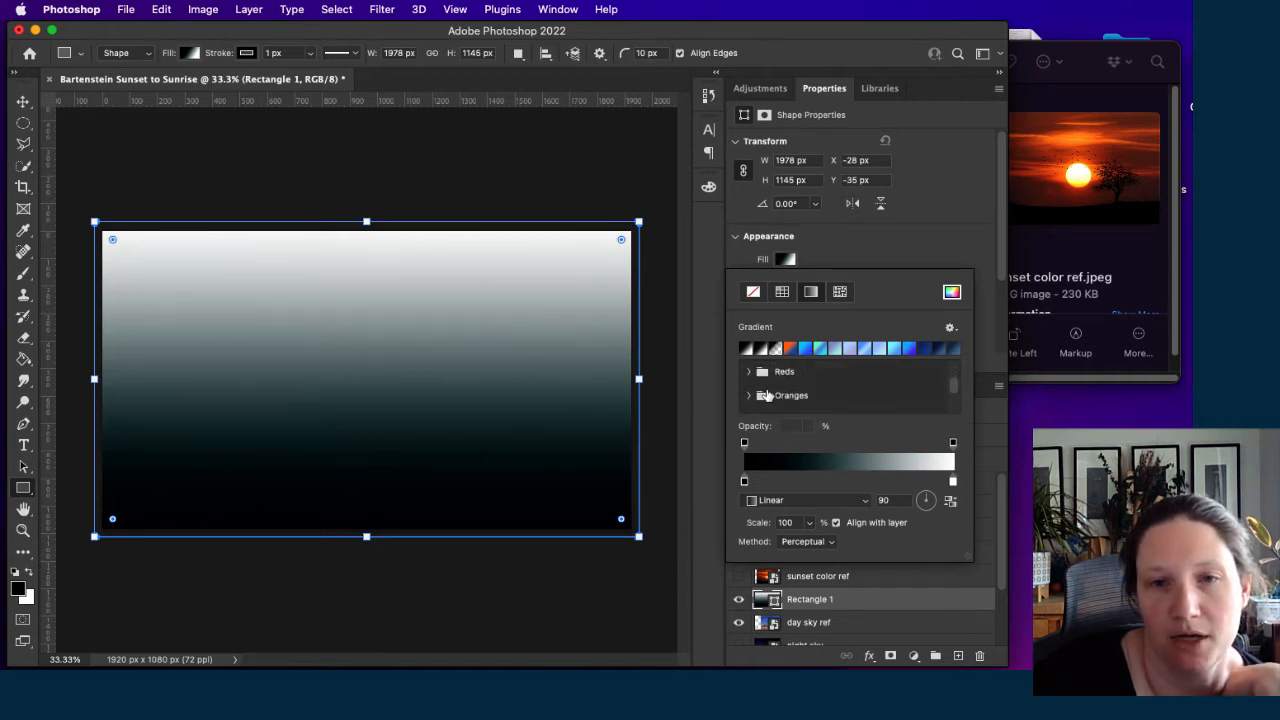
{"action": "scroll", "coordinate": [805, 401], "scroll_direction": "up", "scroll_amount": 1}
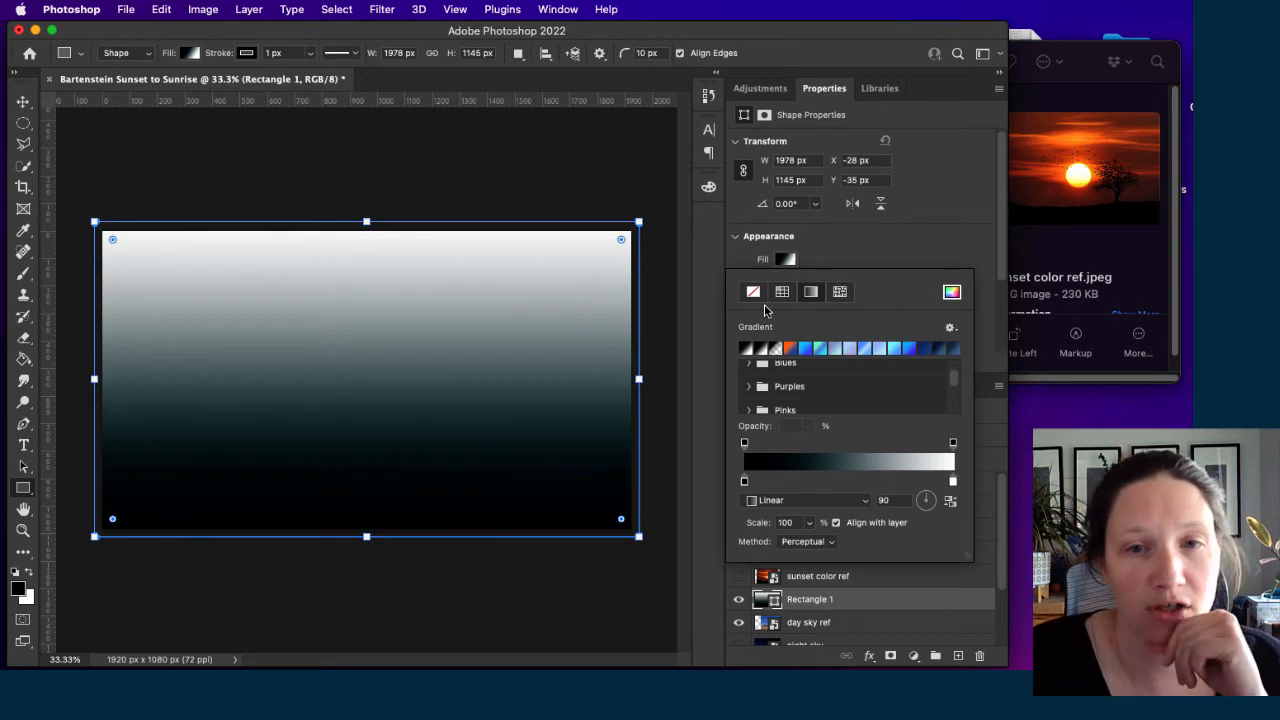
{"action": "scroll", "coordinate": [811, 390], "scroll_direction": "up", "scroll_amount": 1}
{"action": "left_click", "coordinate": [786, 370]}
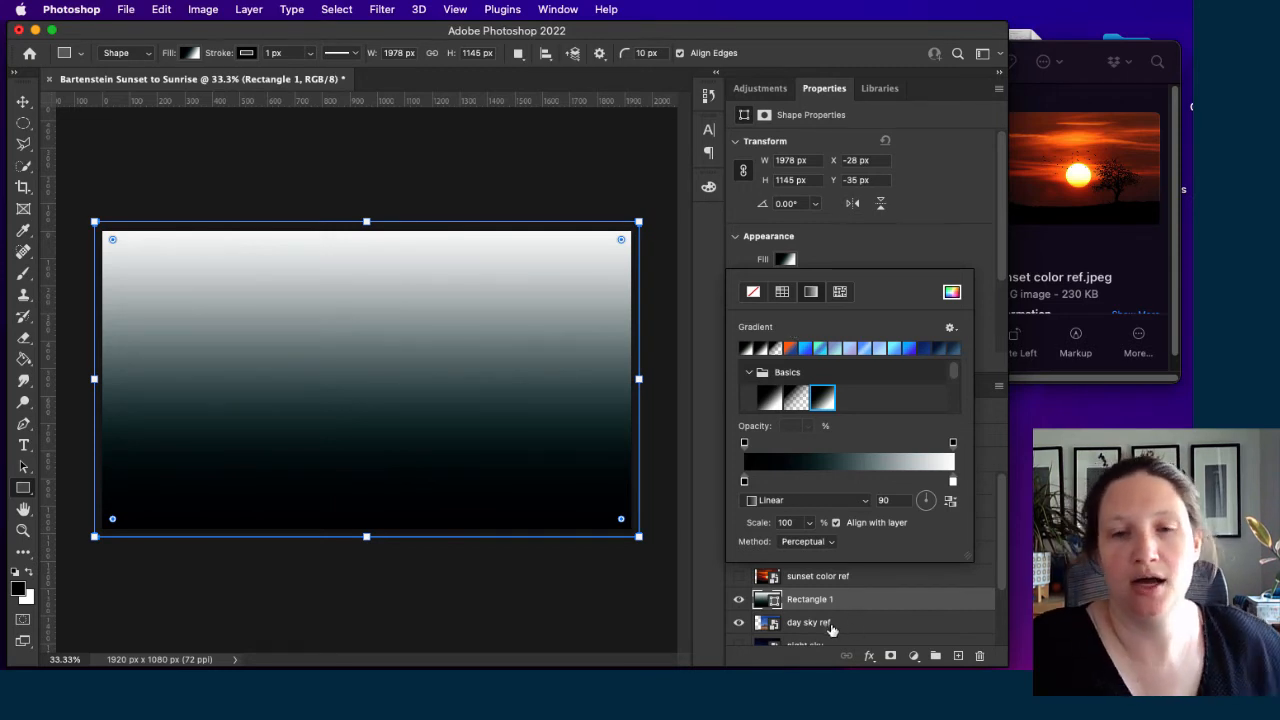
Move day sky ref above the Rectangle 1 layer, and open the rectangle's gradient fill in the Gradient Editor beside the sky.
{"action": "left_click_drag", "start_coordinate": [832, 630], "coordinate": [835, 600]}
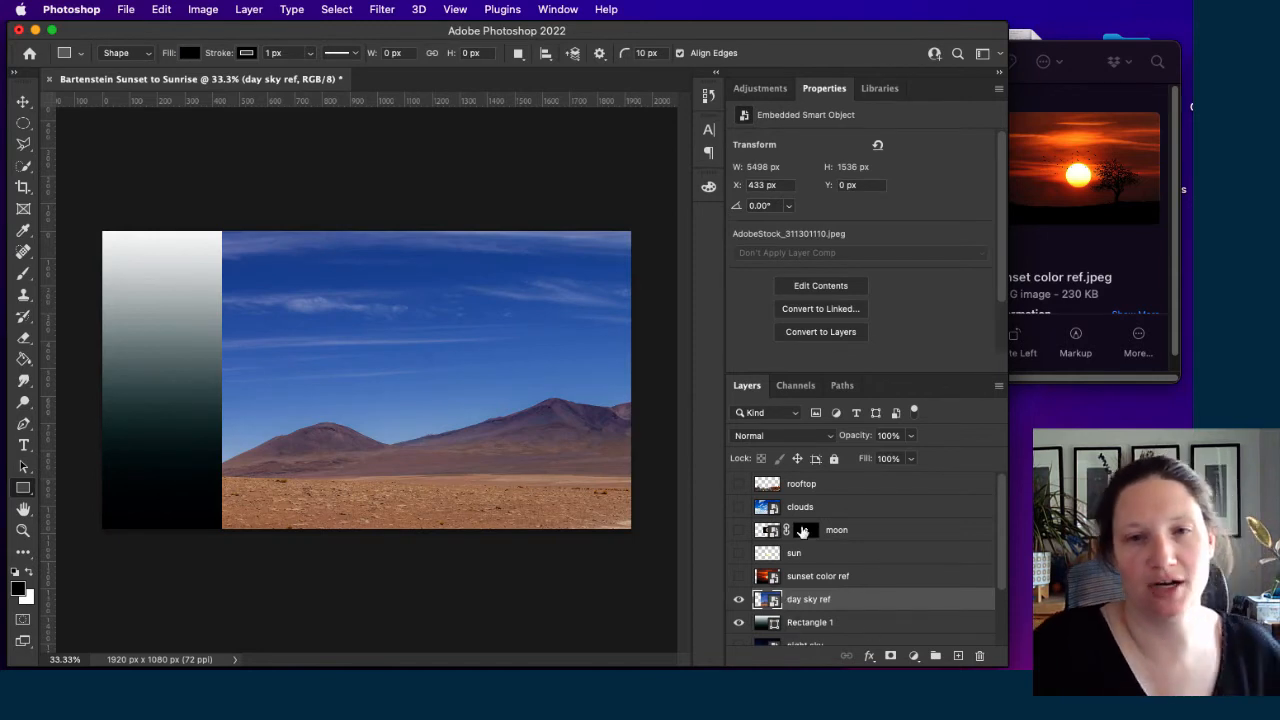
{"action": "left_click", "coordinate": [813, 623]}
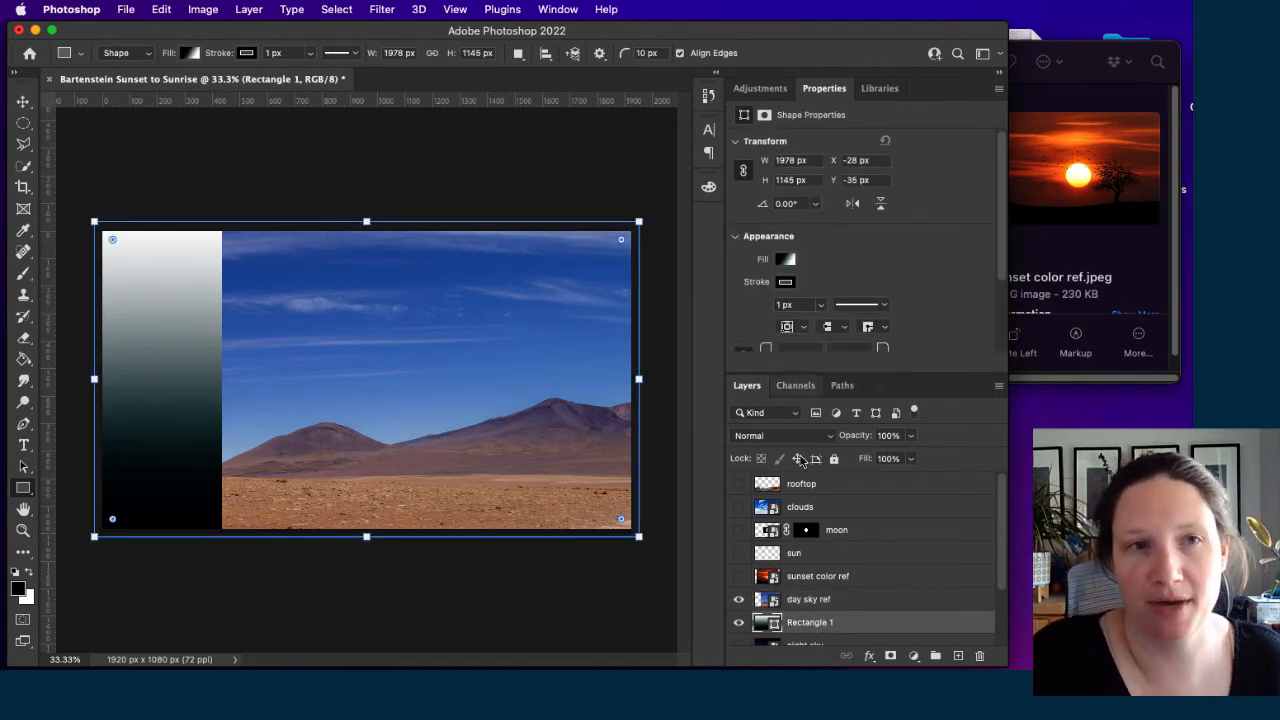
{"action": "left_click", "coordinate": [787, 260]}
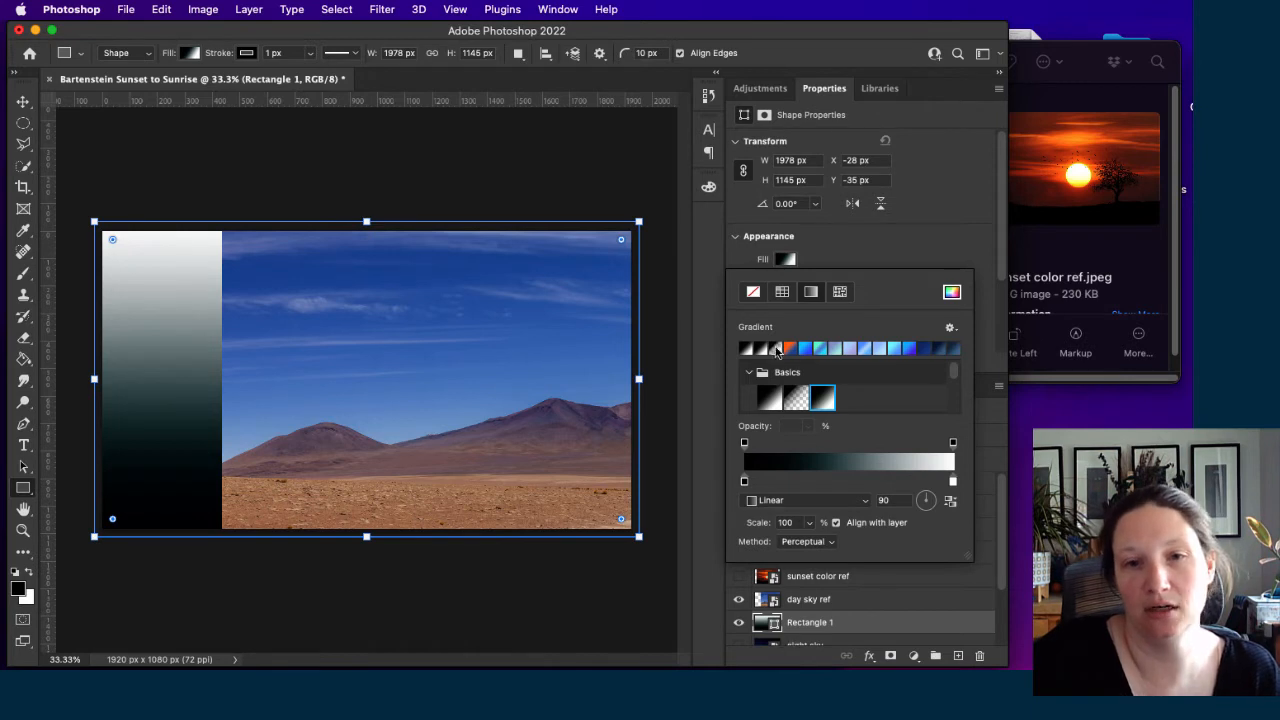
{"action": "double_click", "coordinate": [764, 624]}
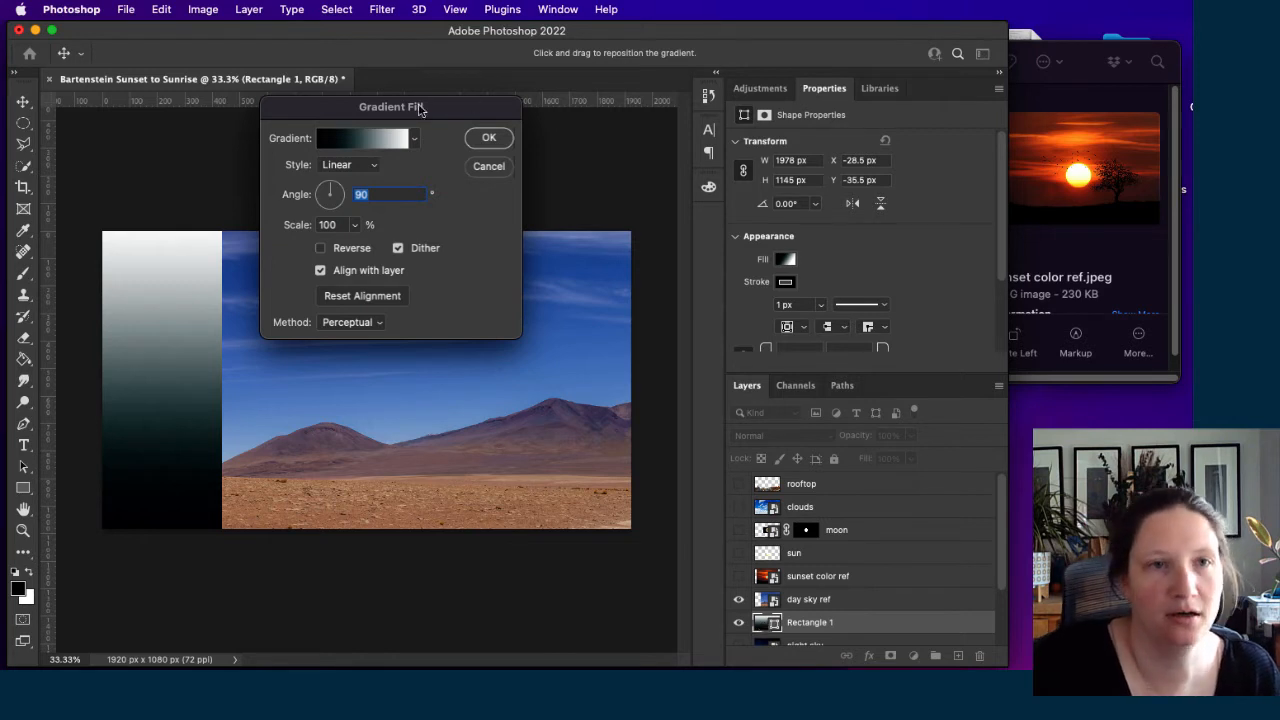
{"action": "left_click", "coordinate": [414, 138]}
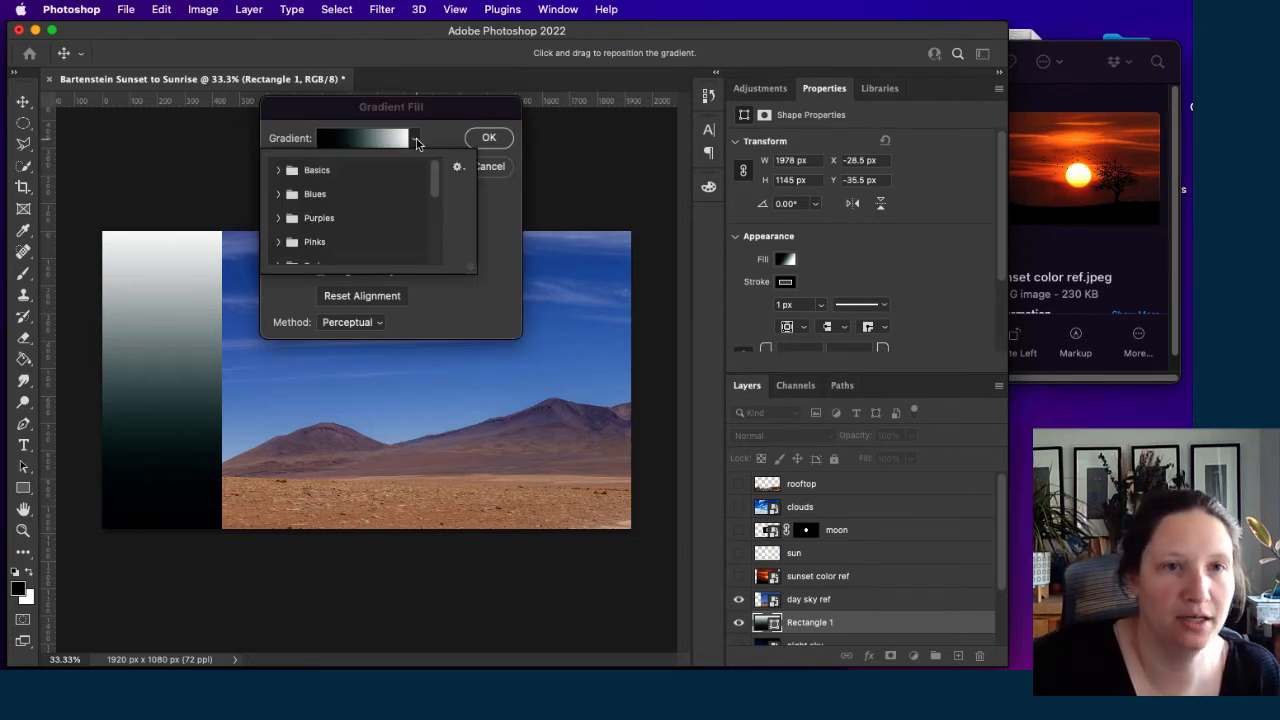
{"action": "left_click", "coordinate": [416, 140]}
{"action": "left_click", "coordinate": [357, 148]}
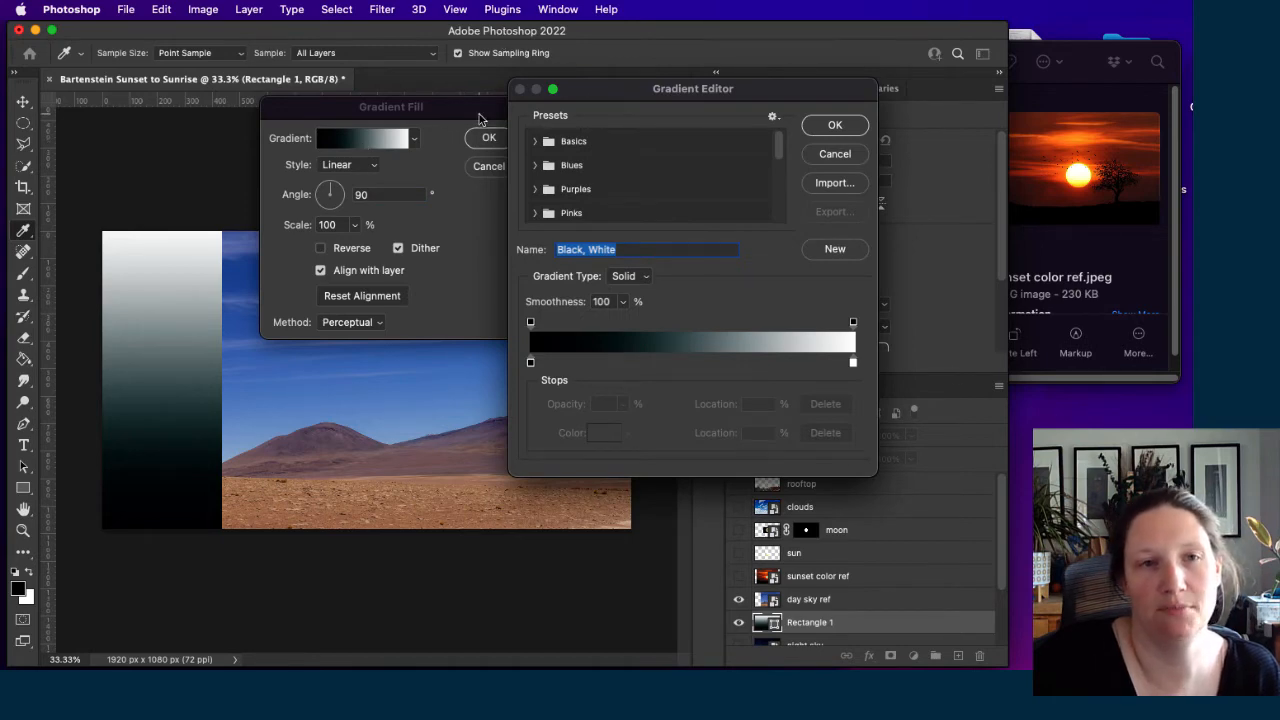
{"action": "left_click_drag", "start_coordinate": [430, 110], "coordinate": [580, 8]}
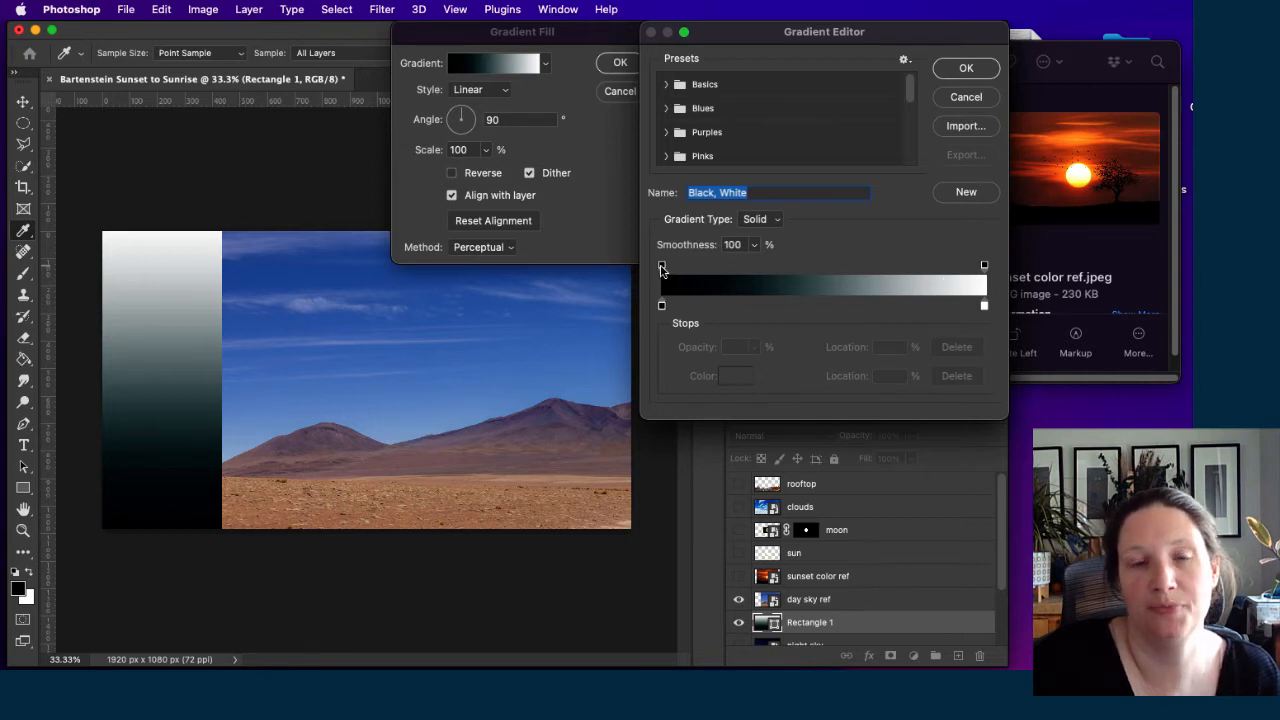
Recolor the gradient's black stop with light blue #9ab6d3 sampled from the day sky just above the horizon.
{"action": "left_click", "coordinate": [661, 266]}
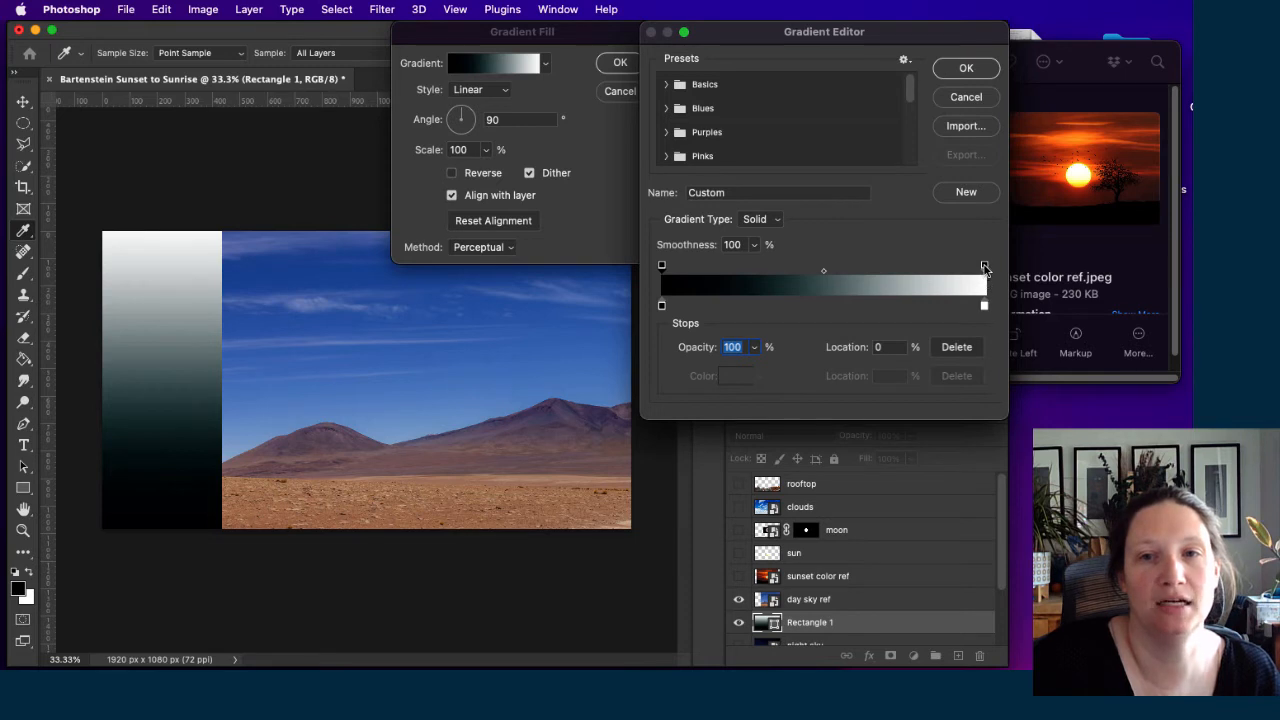
{"action": "left_click", "coordinate": [662, 307]}
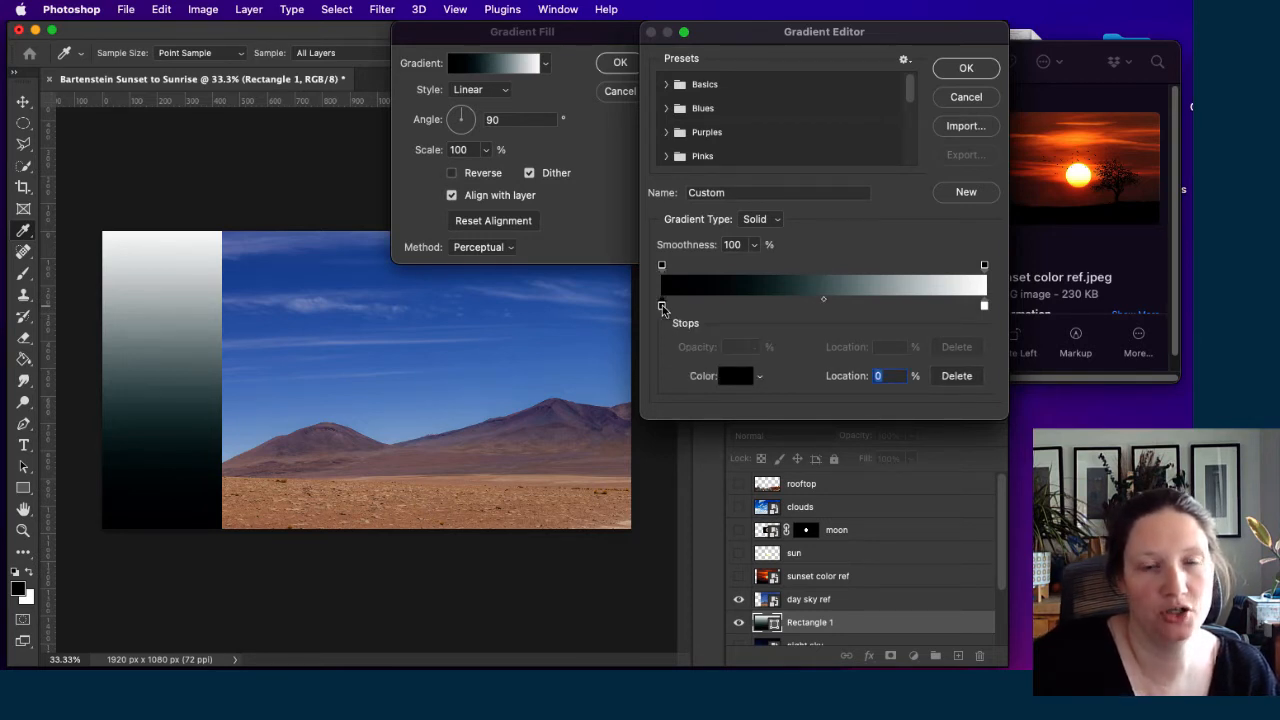
{"action": "left_click", "coordinate": [736, 376]}
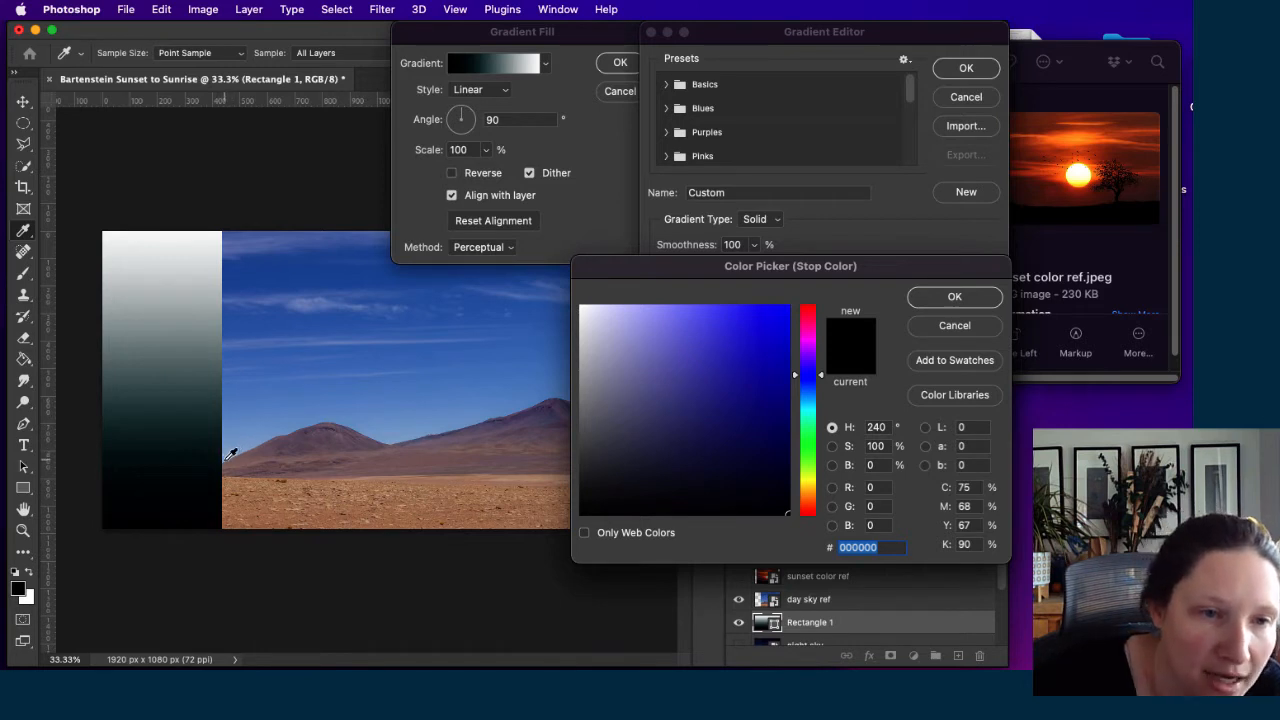
{"action": "left_click", "coordinate": [226, 459]}
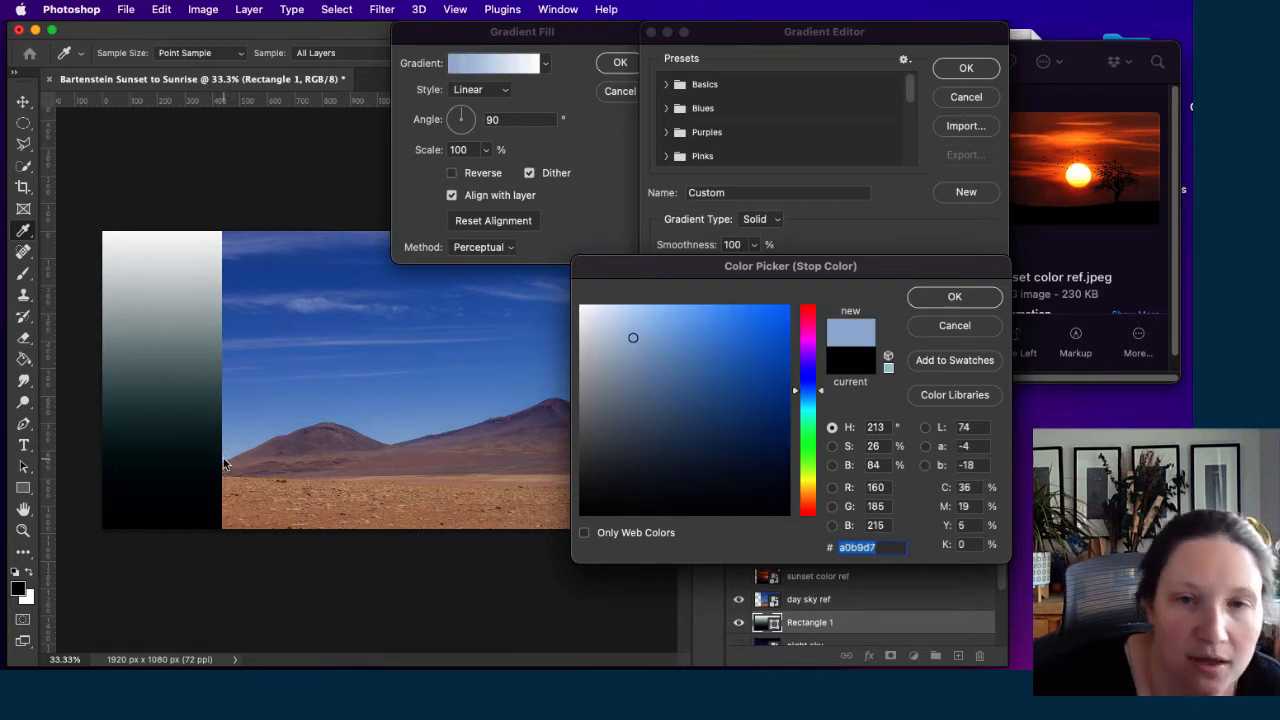
{"action": "left_click", "coordinate": [225, 463]}
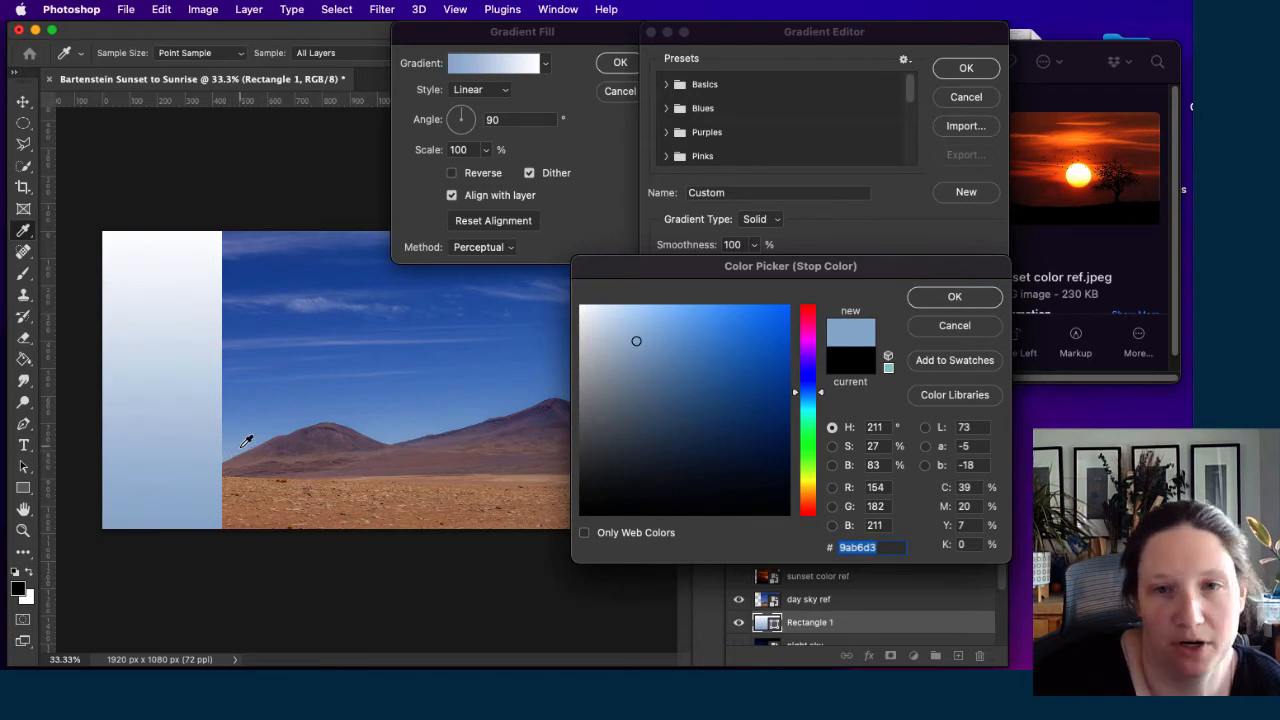
{"action": "left_click", "coordinate": [949, 300]}
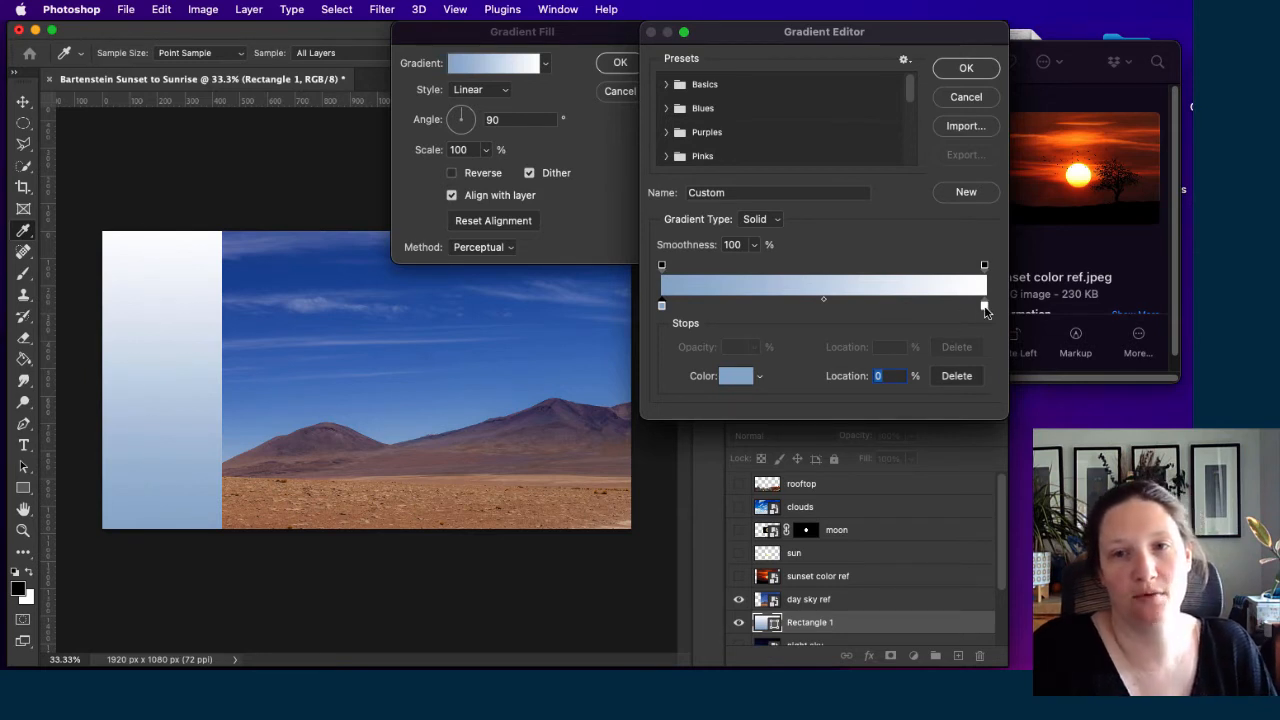
Recolor the gradient's white stop with deep blue #365ea6 sampled from the upper day sky, and shift the color midpoint to 48%.
{"action": "left_click", "coordinate": [984, 307]}
{"action": "double_click", "coordinate": [984, 307]}
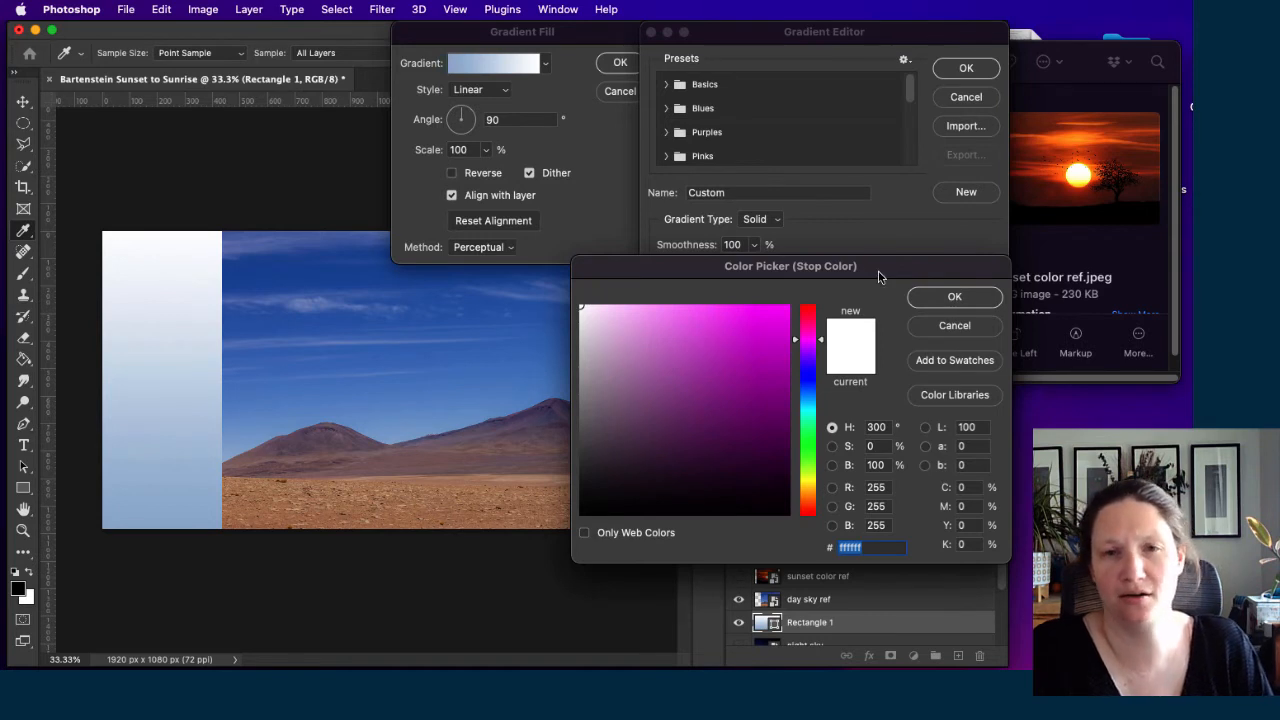
{"action": "left_click", "coordinate": [274, 263]}
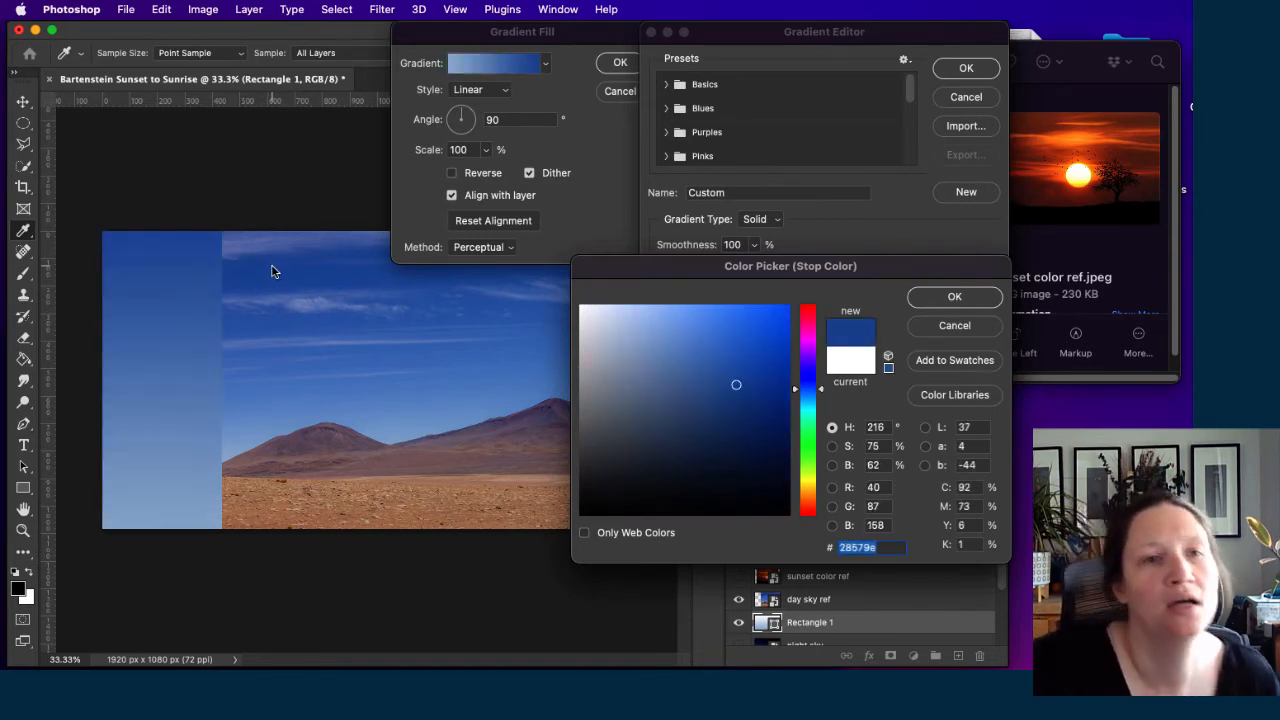
{"action": "left_click_drag", "start_coordinate": [274, 263], "coordinate": [313, 257]}
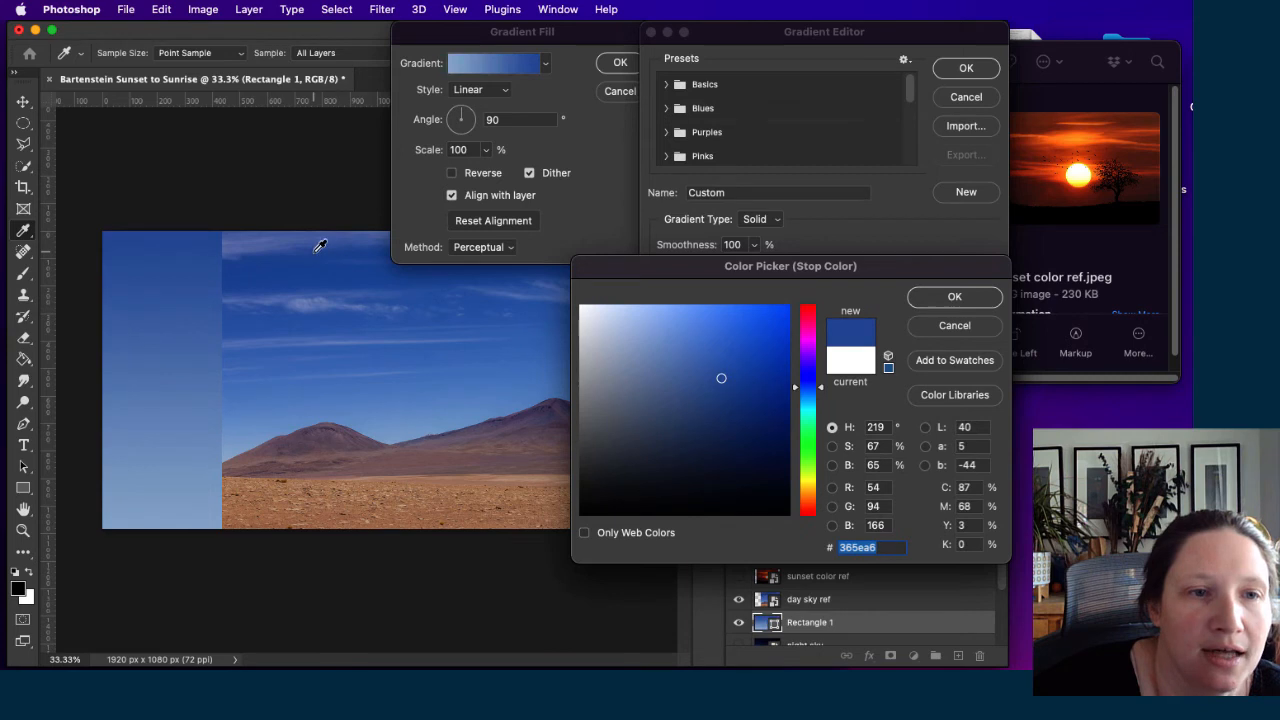
{"action": "left_click", "coordinate": [942, 299]}
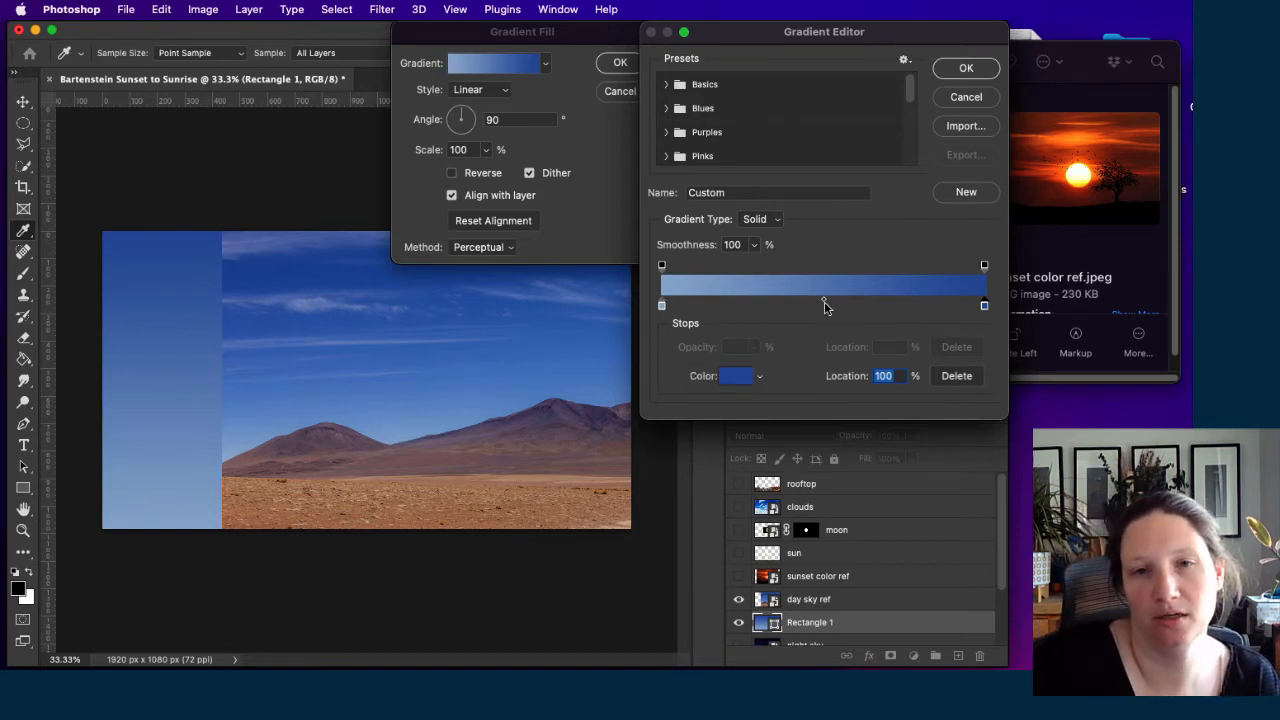
{"action": "mouse_move", "coordinate": [825, 303]}
{"action": "left_mouse_down"}
{"action": "mouse_move", "coordinate": [774, 303]}
{"action": "mouse_move", "coordinate": [933, 300]}
{"action": "mouse_move", "coordinate": [734, 304]}
{"action": "mouse_move", "coordinate": [820, 309]}
{"action": "left_mouse_up"}
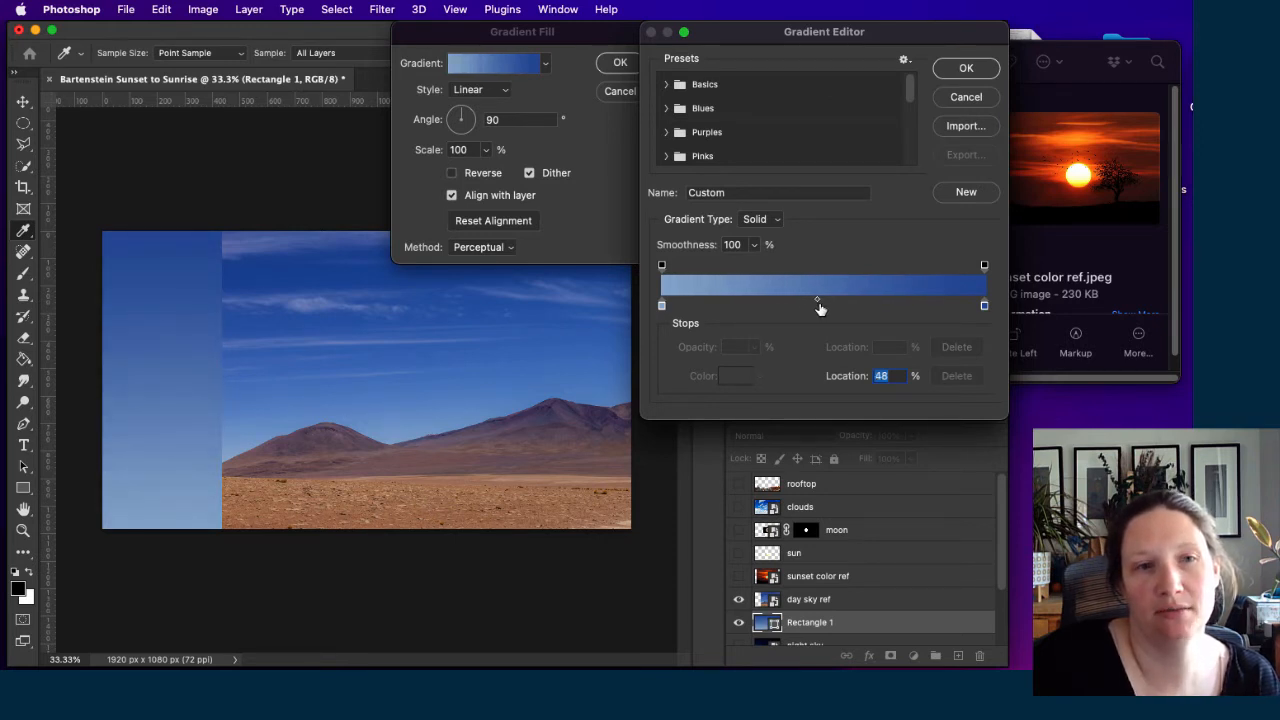
Set the gradient's deep blue stop to 86% and its light blue stop to 18%, and apply the gradient fill.
{"action": "left_click_drag", "start_coordinate": [985, 308], "coordinate": [940, 312]}
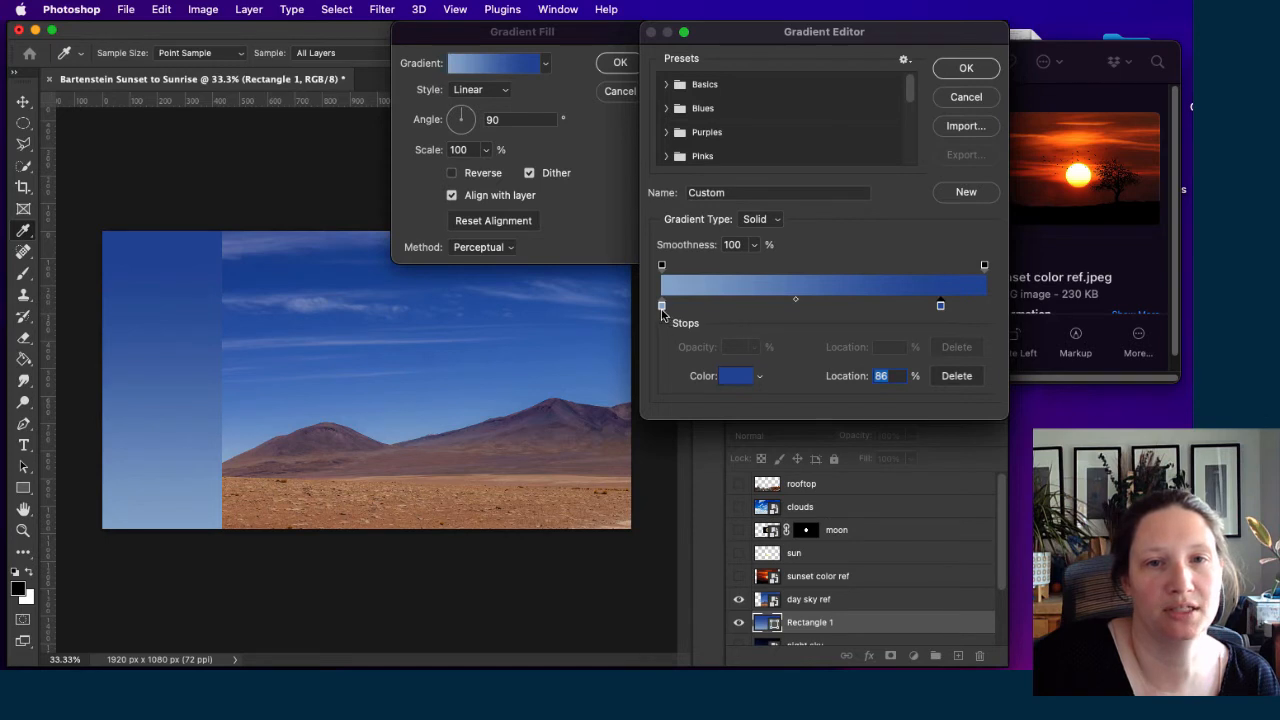
{"action": "left_click_drag", "start_coordinate": [662, 313], "coordinate": [726, 314]}
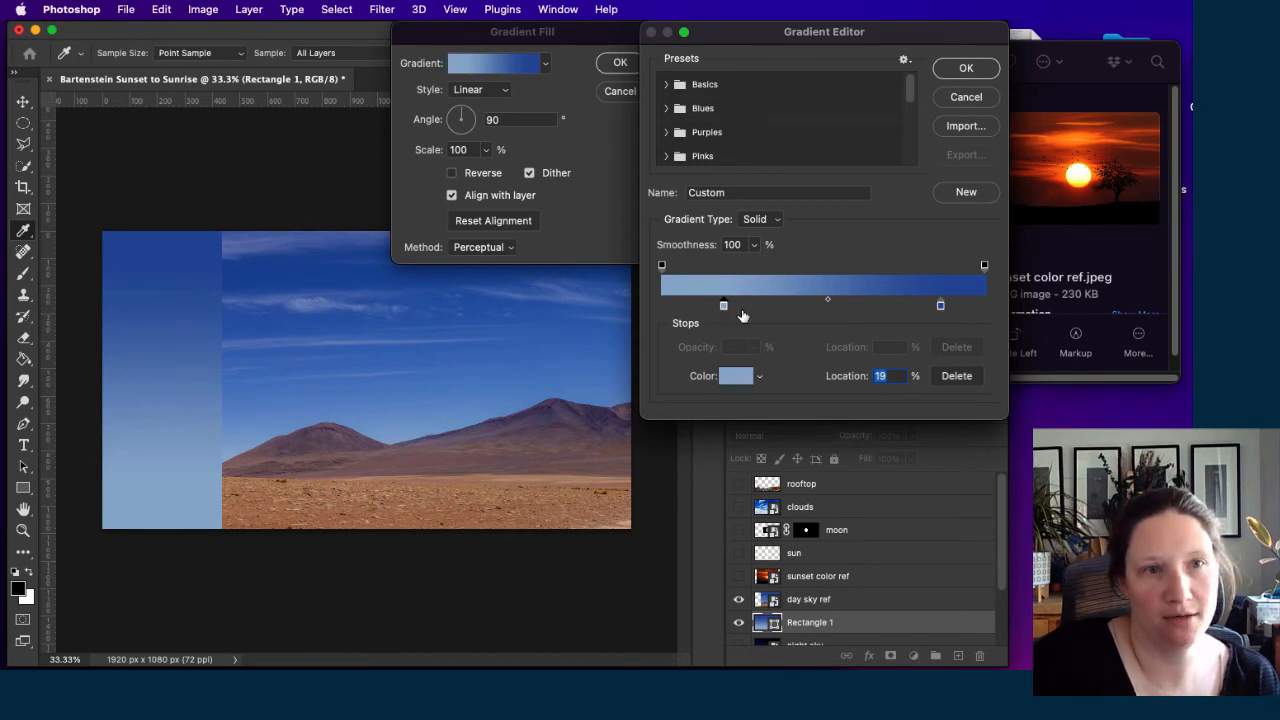
{"action": "left_click_drag", "start_coordinate": [725, 310], "coordinate": [719, 307]}
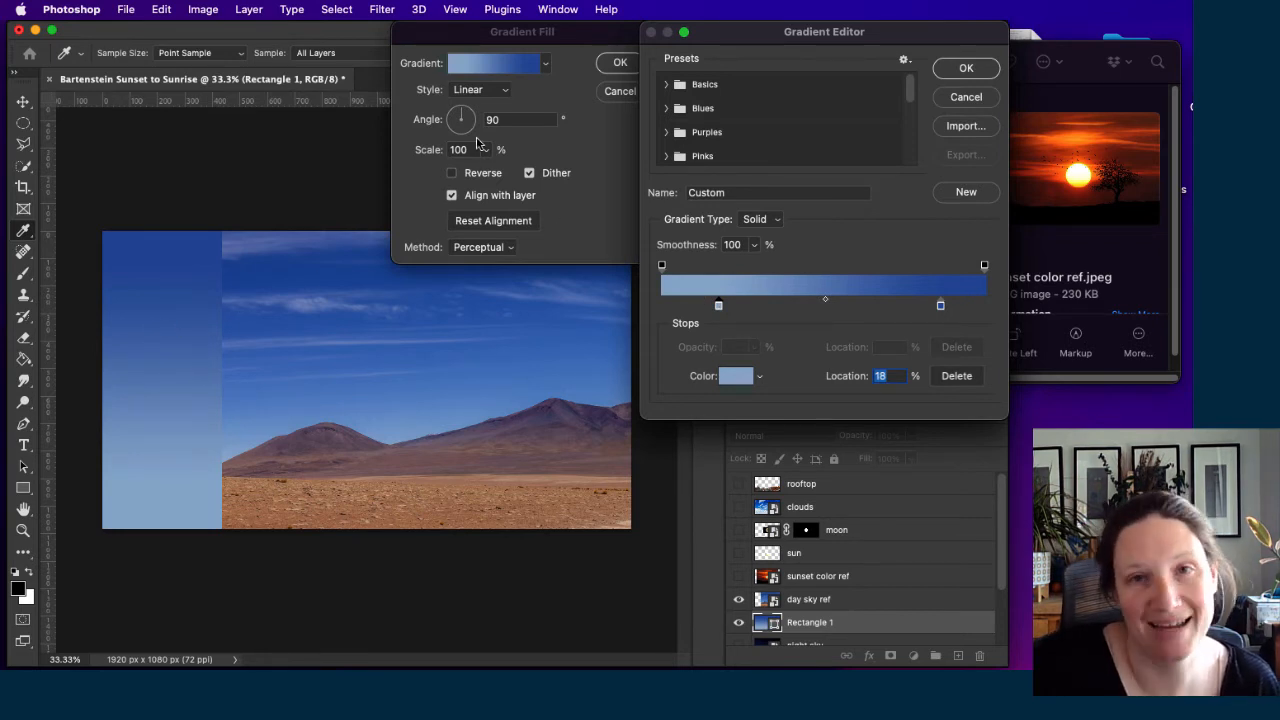
{"action": "left_click", "coordinate": [965, 67]}
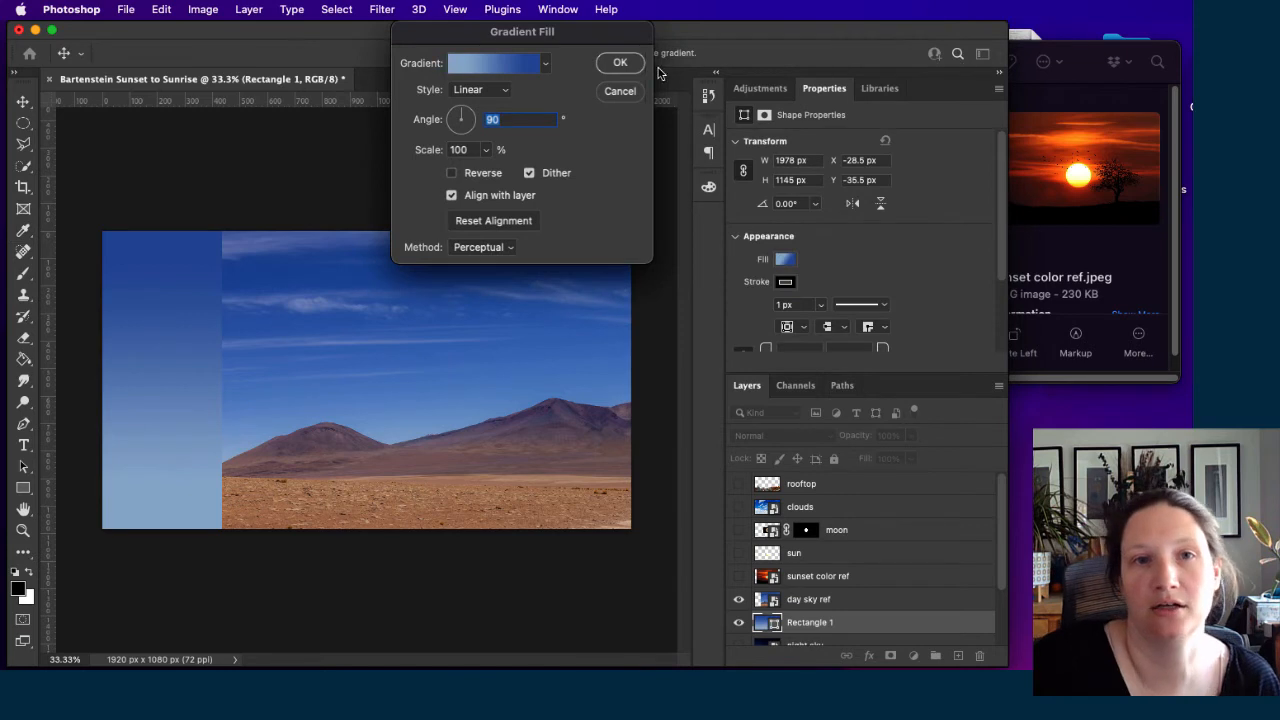
{"action": "left_click", "coordinate": [621, 63]}
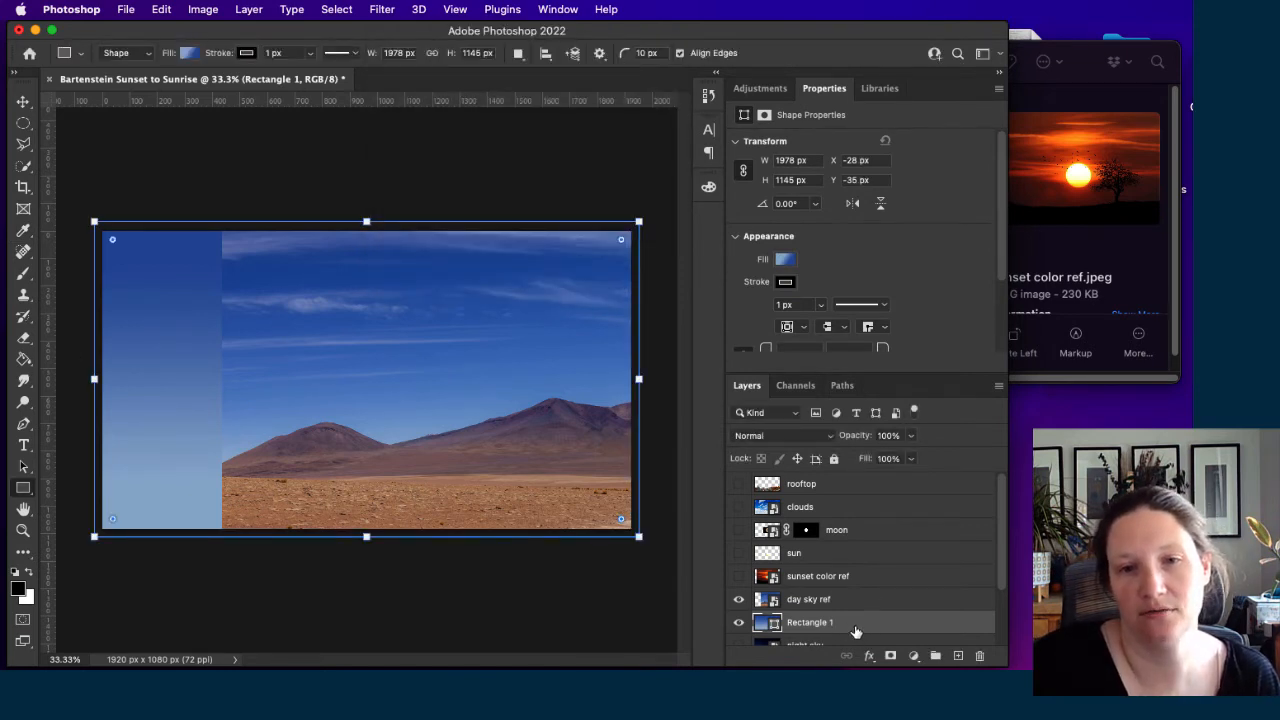
Rename the Rectangle 1 layer as day sky.
{"action": "double_click", "coordinate": [818, 623]}
{"action": "type", "text": "da"}
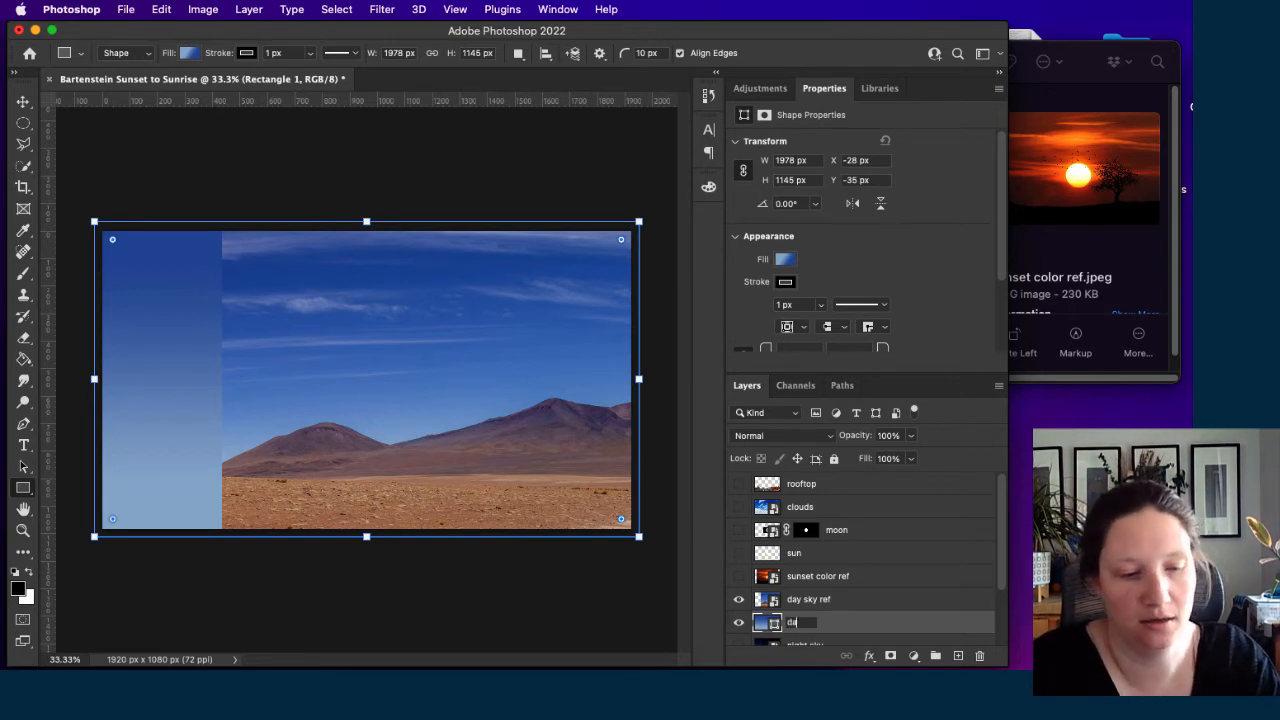
{"action": "type", "text": "y skly"}
{"action": "key", "text": "Return"}
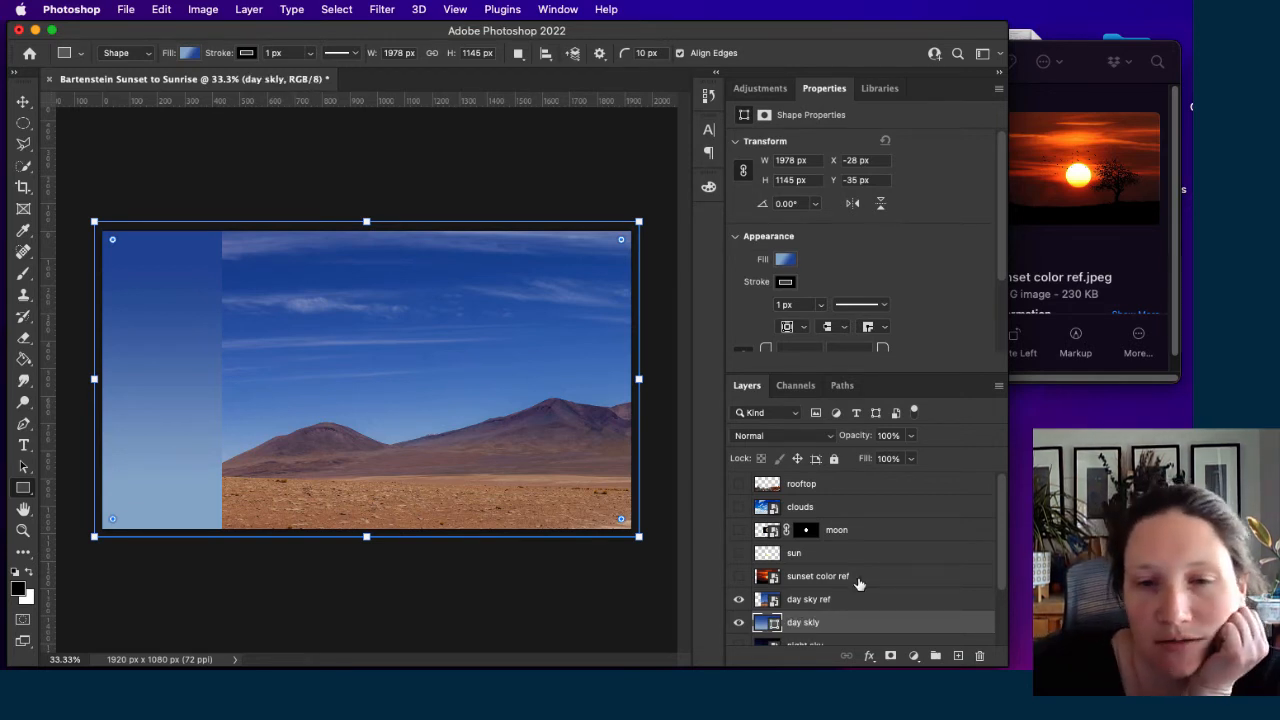
{"action": "double_click", "coordinate": [810, 622]}
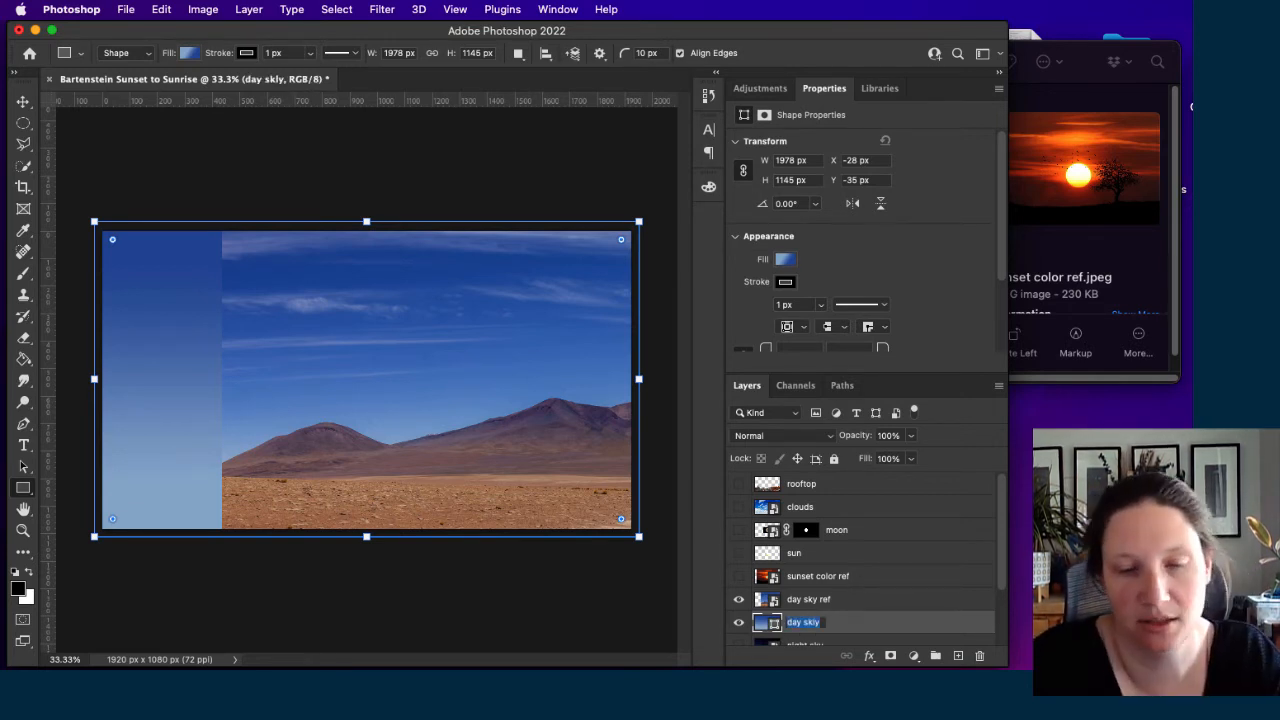
{"action": "key", "text": "Right"}
{"action": "key", "text": "BackSpace"}
{"action": "key", "text": "BackSpace"}
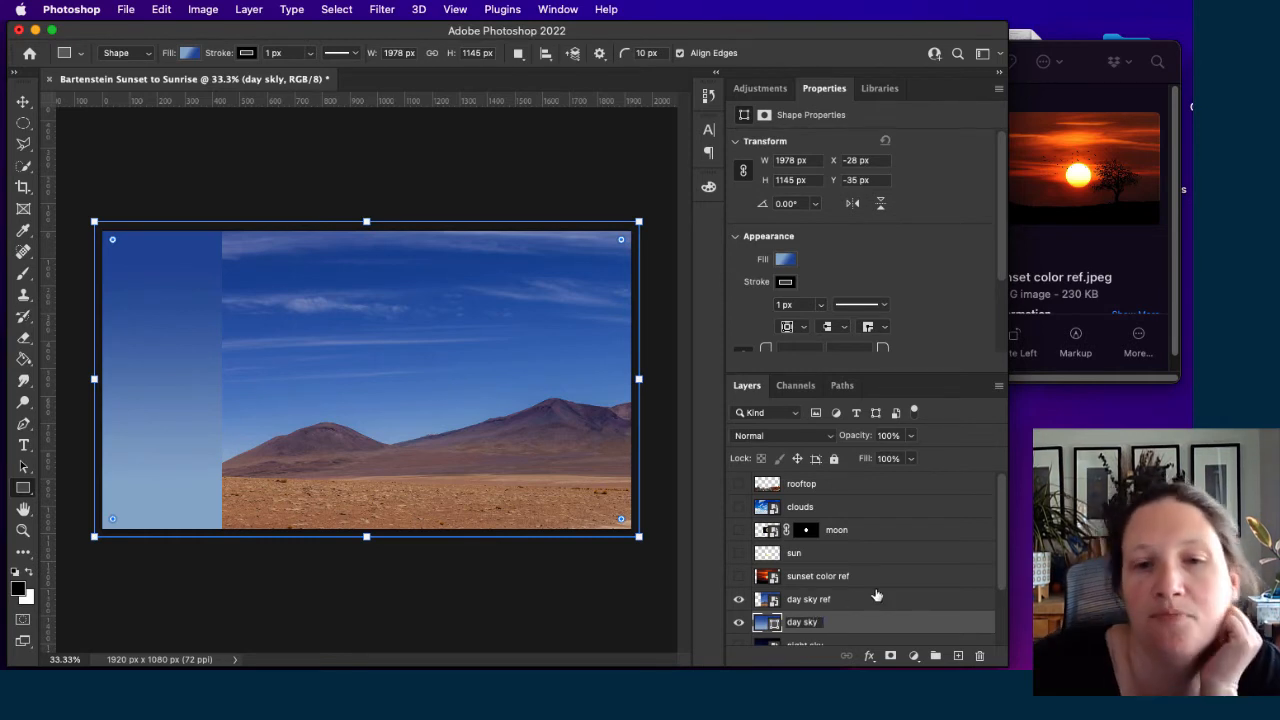
{"action": "type", "text": "y"}
{"action": "key", "text": "Return"}
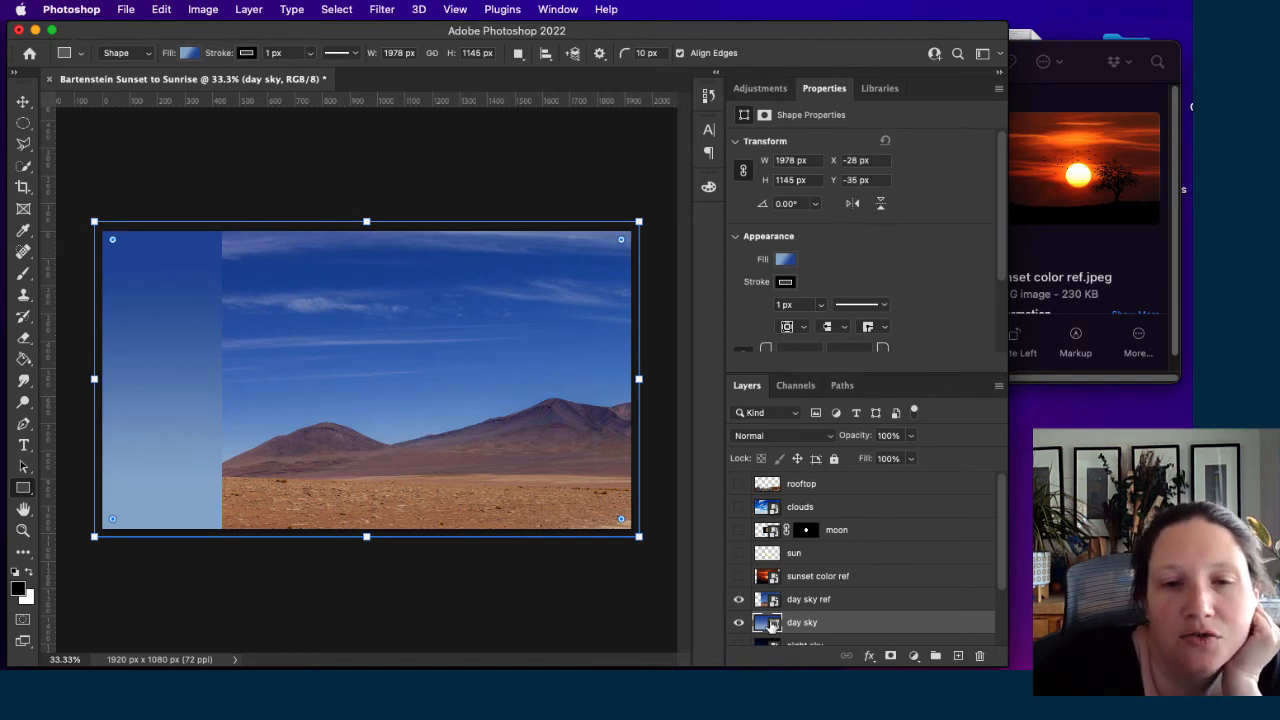
Duplicate the day sky layer in the same document under the name sunsent sky.
{"action": "right_click", "coordinate": [828, 619]}
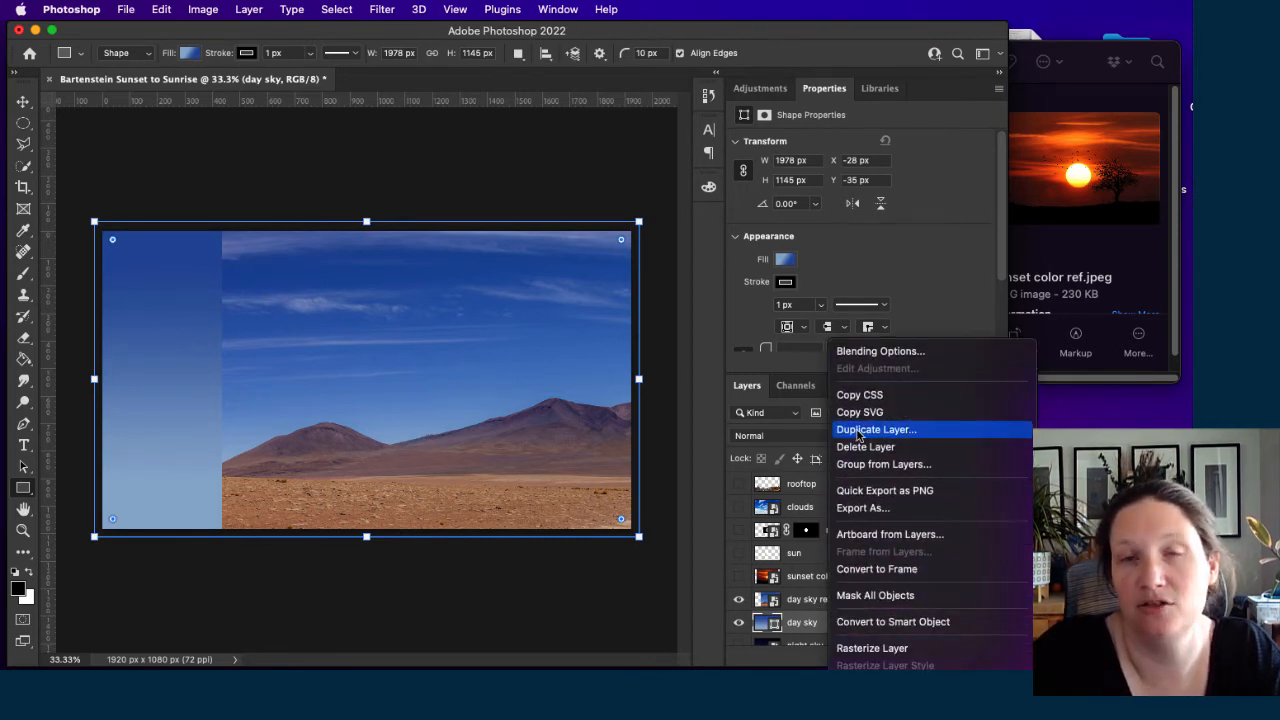
{"action": "left_click", "coordinate": [858, 436]}
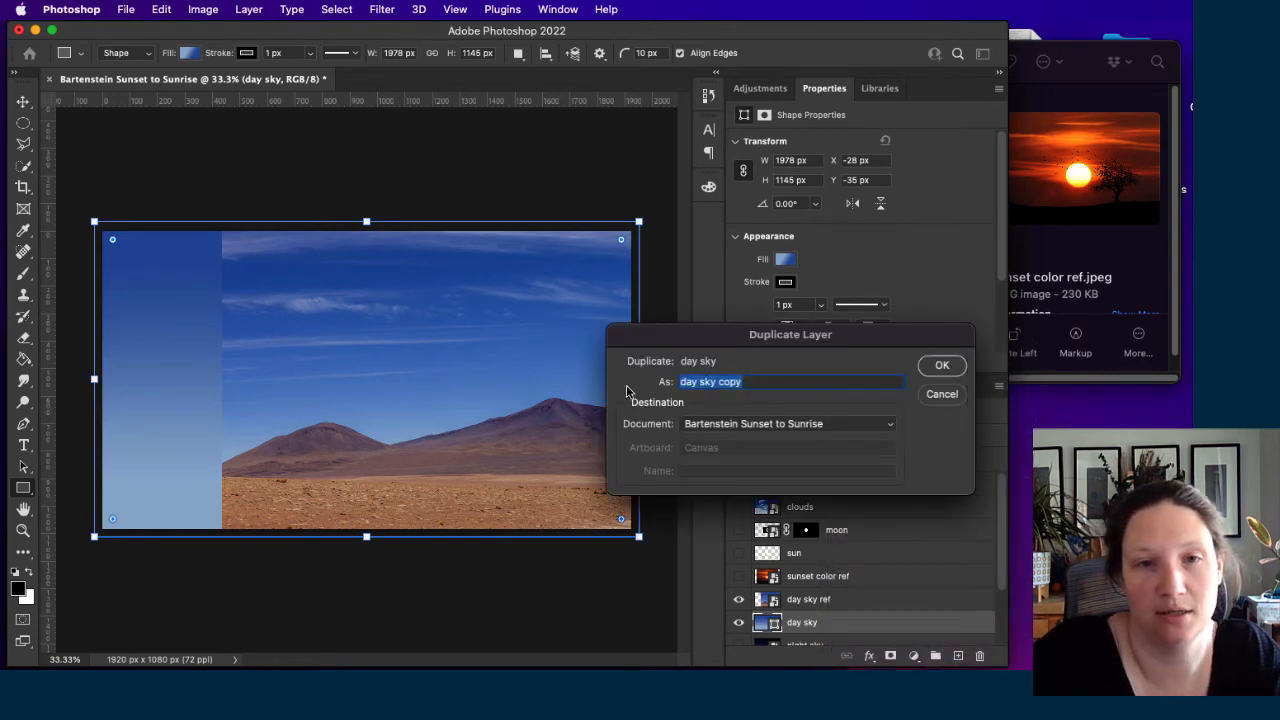
{"action": "type", "text": "sunsent sk"}
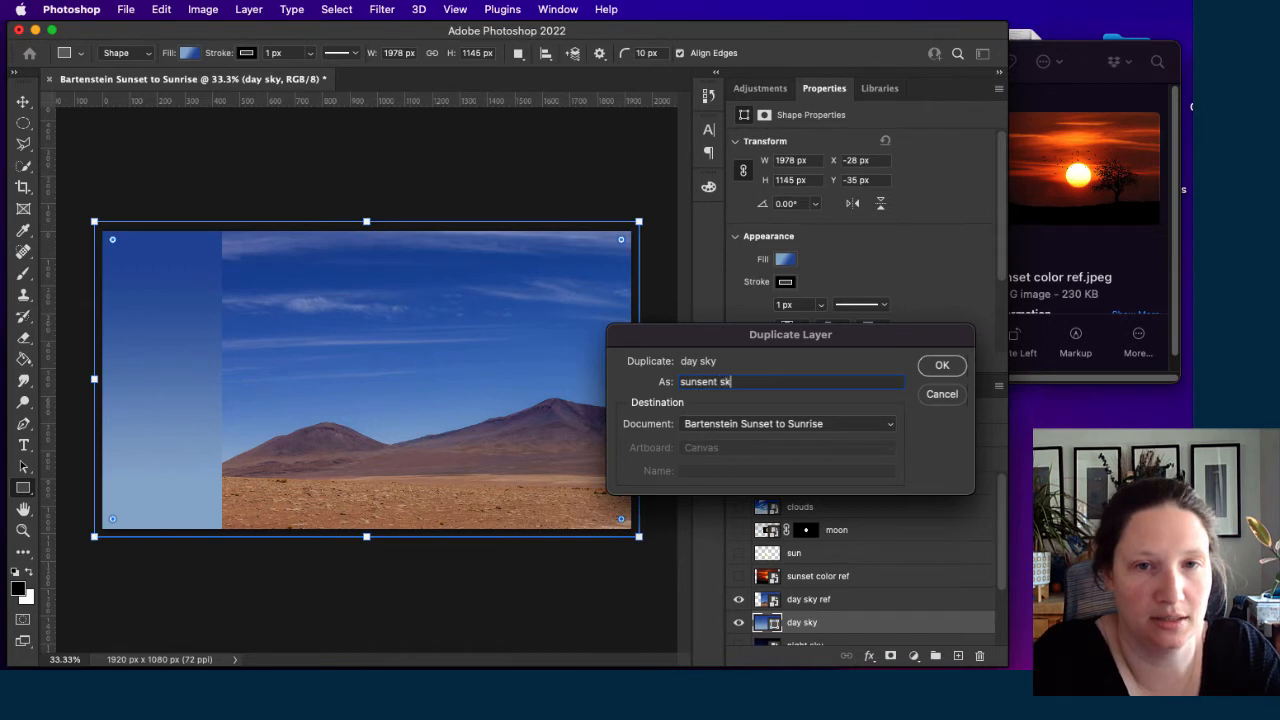
{"action": "type", "text": "y"}
{"action": "key", "text": "Return"}
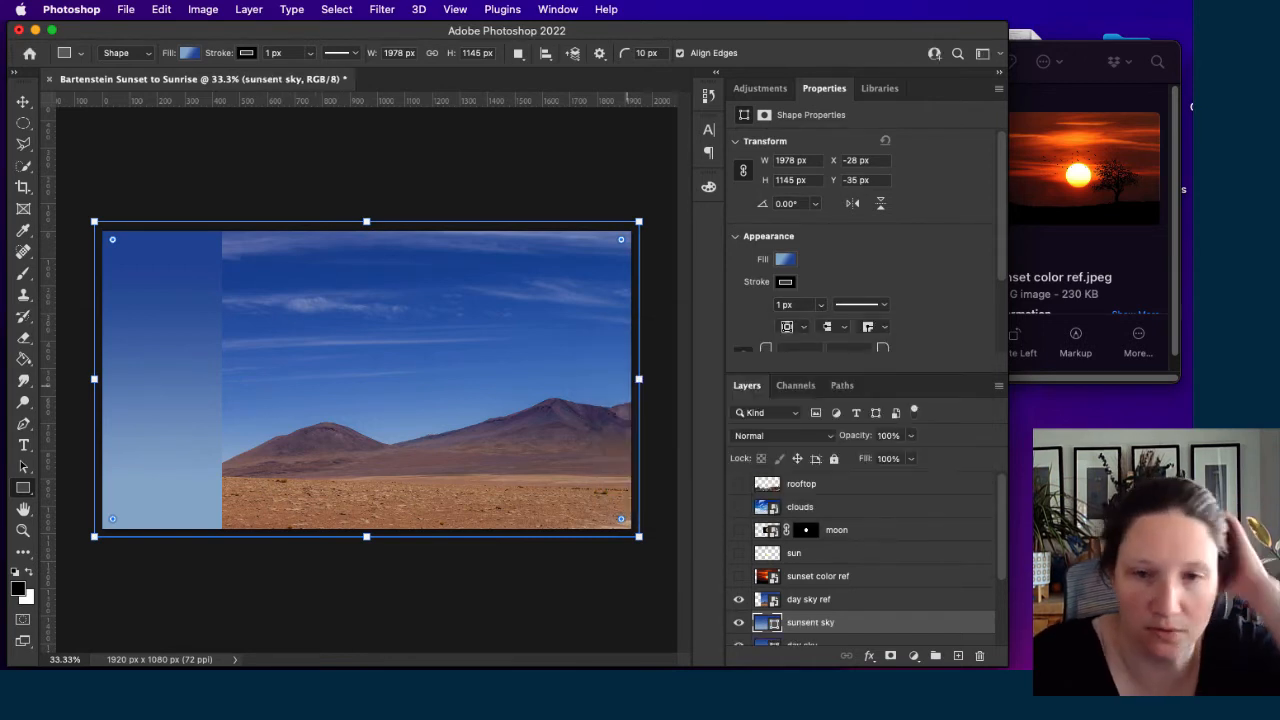
Move the sunsent sky layer above day sky ref and show the sunset color ref layer.
{"action": "left_click_drag", "start_coordinate": [810, 624], "coordinate": [796, 590]}
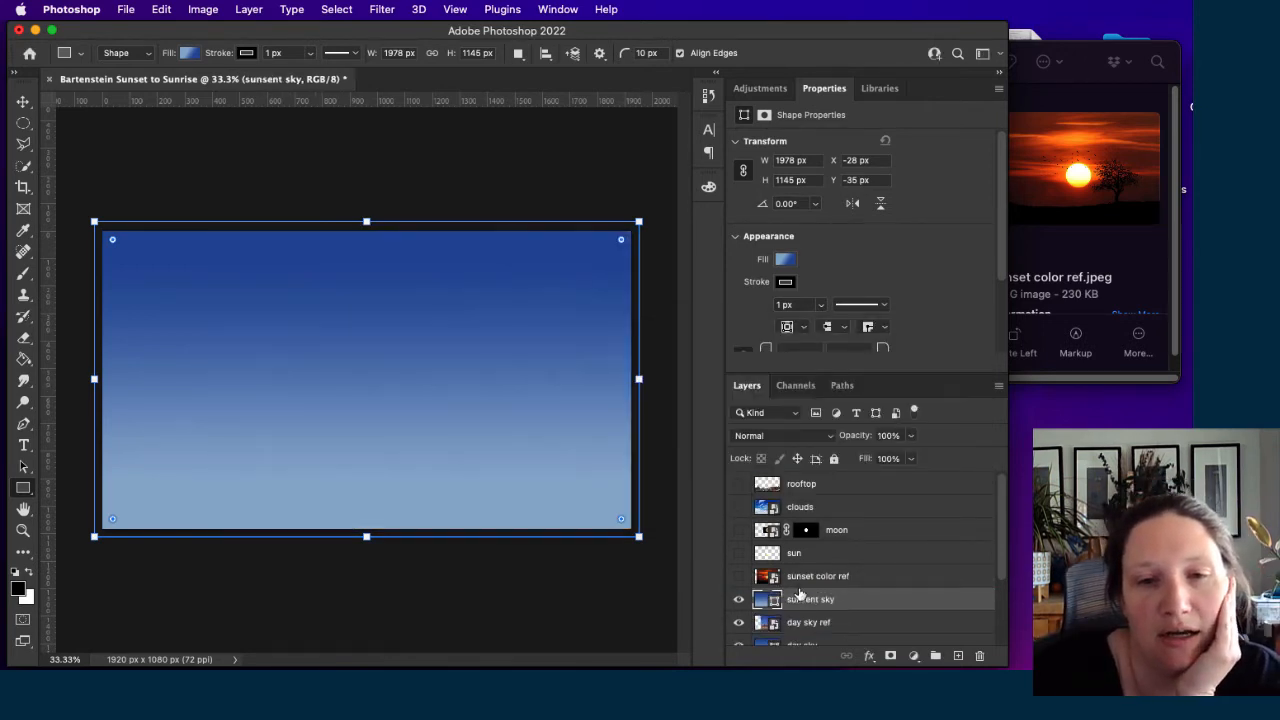
{"action": "left_click", "coordinate": [739, 577]}
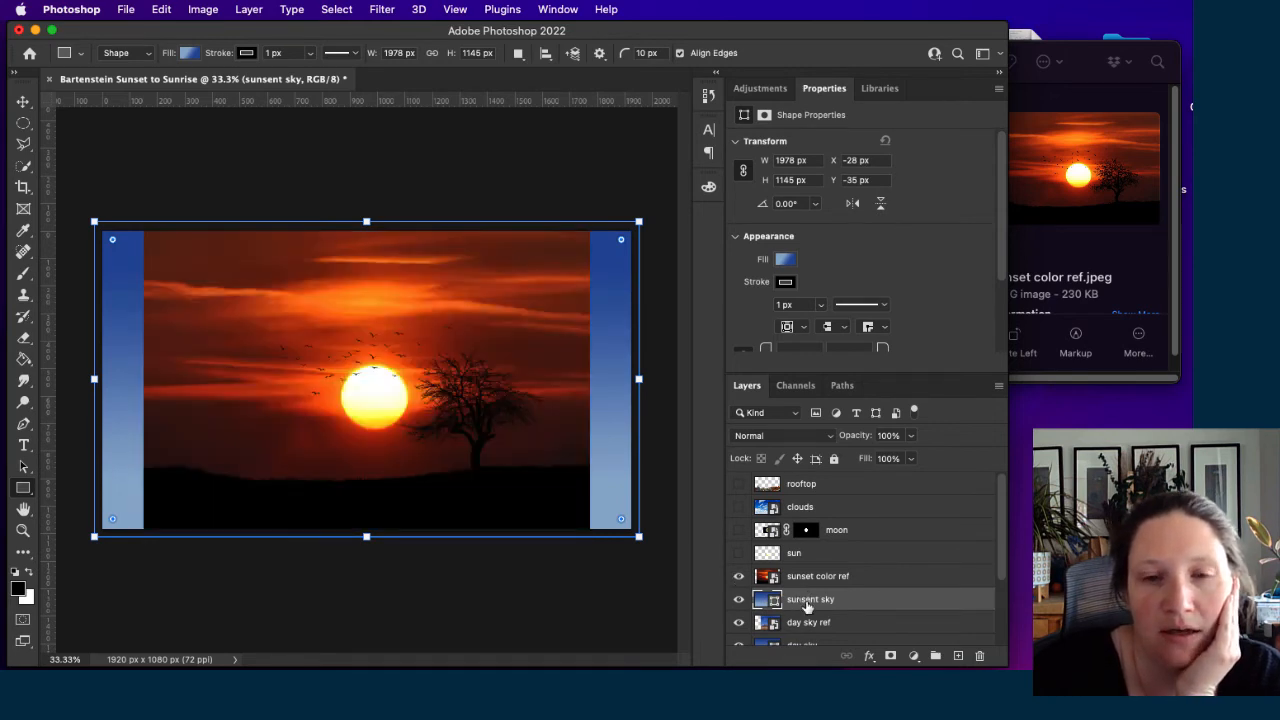
{"action": "double_click", "coordinate": [806, 599]}
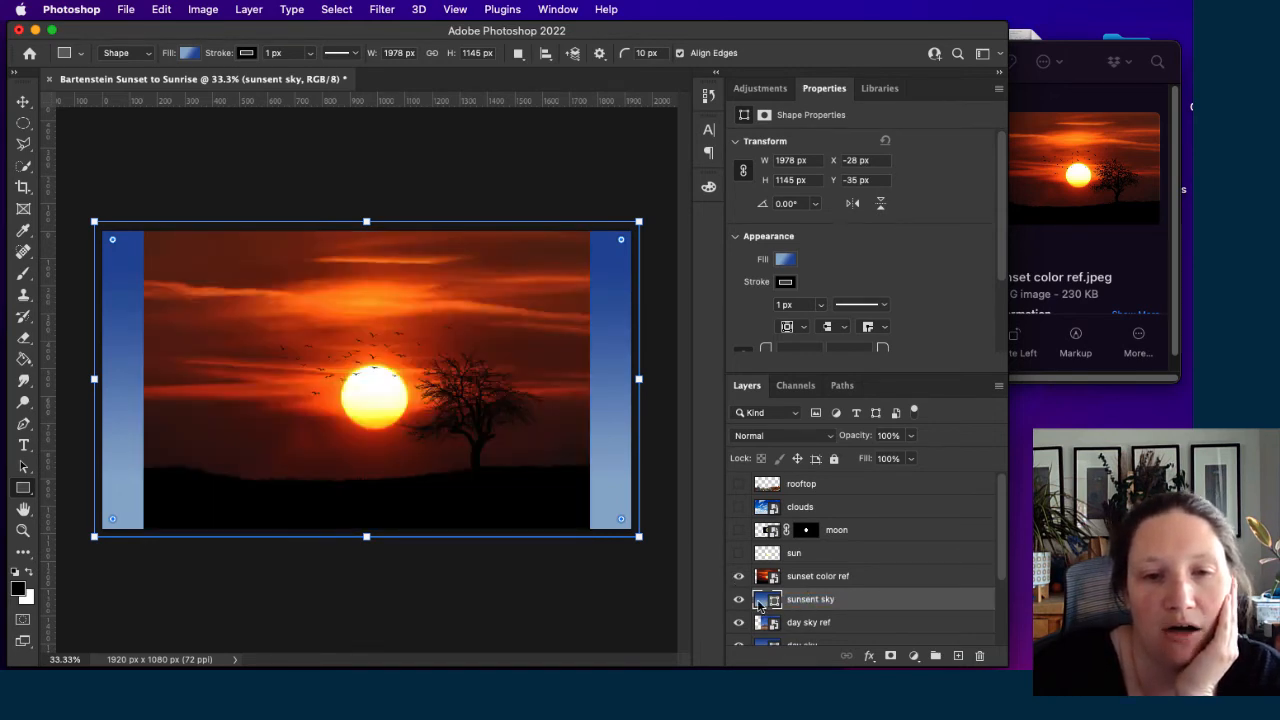
In sunsent sky's gradient fill, recolor the light blue stop with red #b73f1d sampled from the sunset sky beside the sun.
{"action": "double_click", "coordinate": [766, 600]}
{"action": "left_click", "coordinate": [502, 70]}
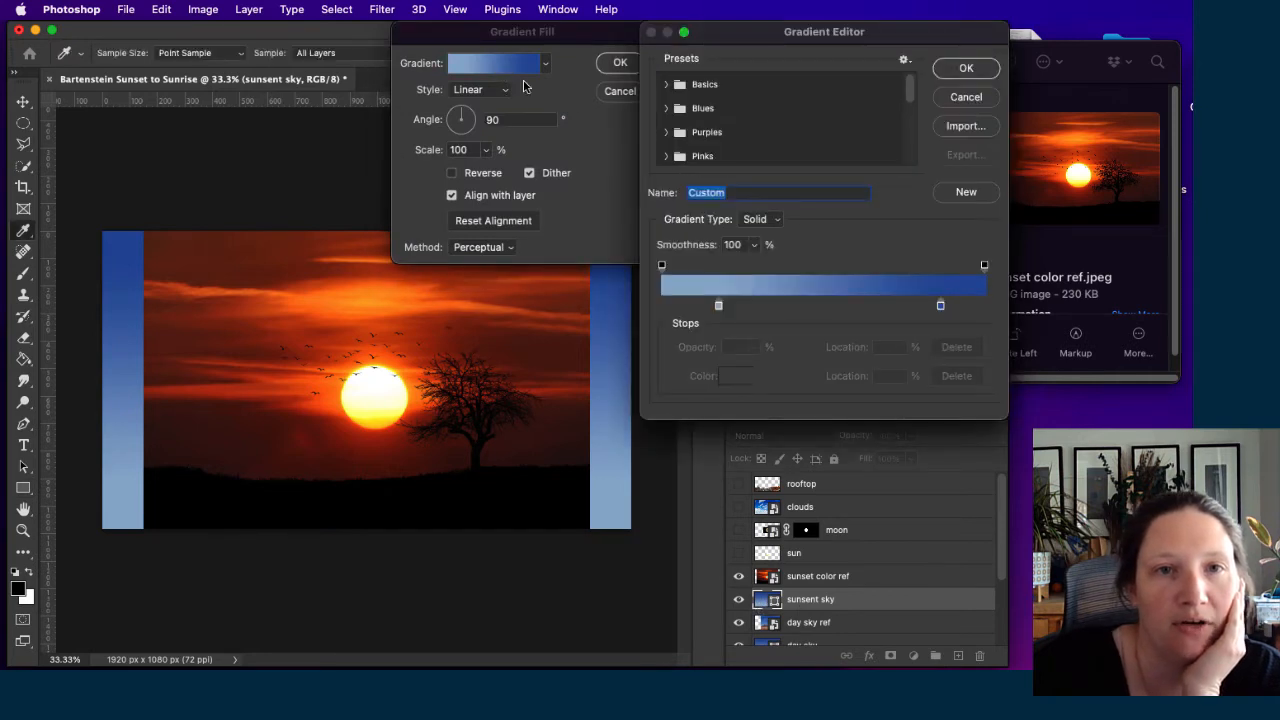
{"action": "left_click", "coordinate": [719, 306]}
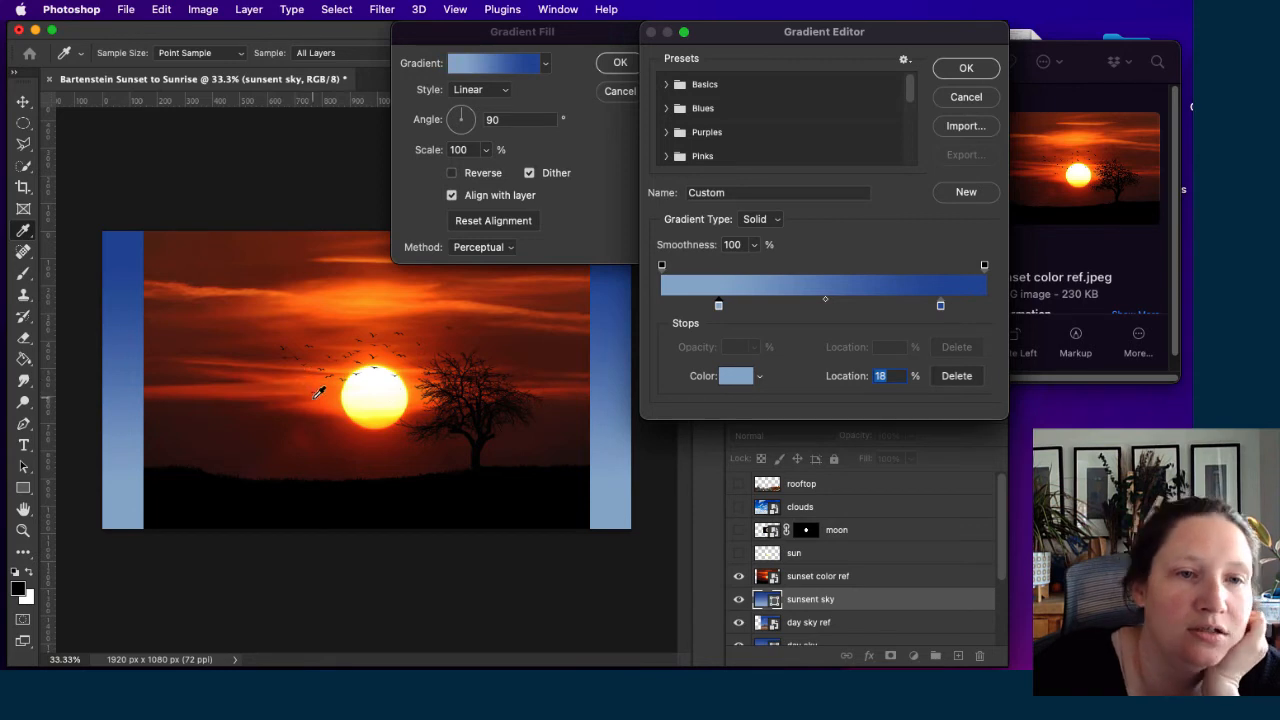
{"action": "left_click", "coordinate": [735, 377]}
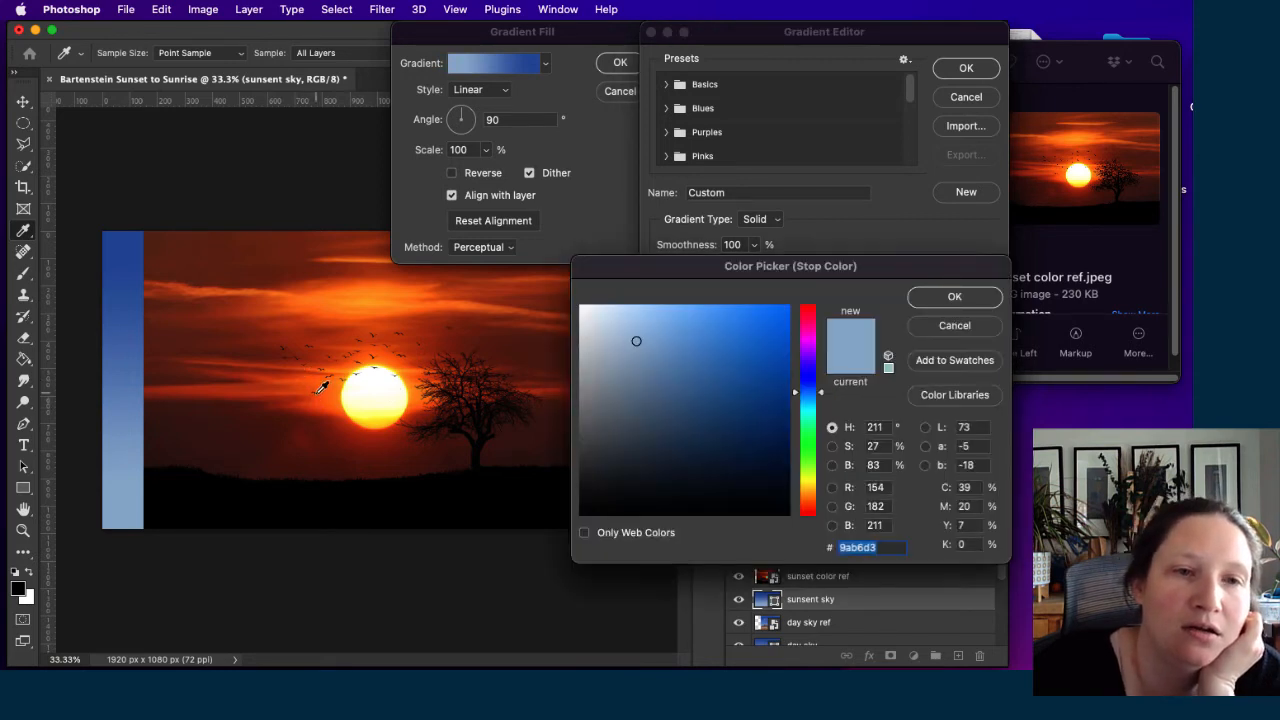
{"action": "left_click_drag", "start_coordinate": [315, 404], "coordinate": [323, 400]}
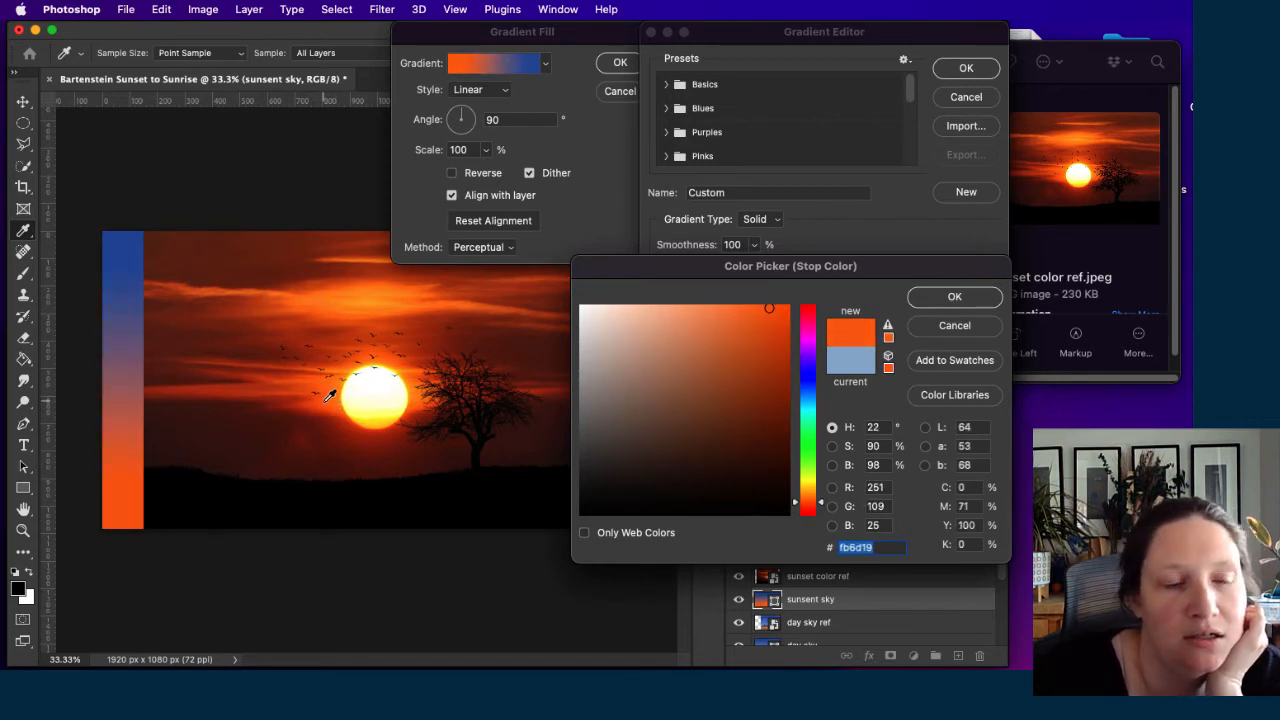
{"action": "left_click", "coordinate": [263, 399]}
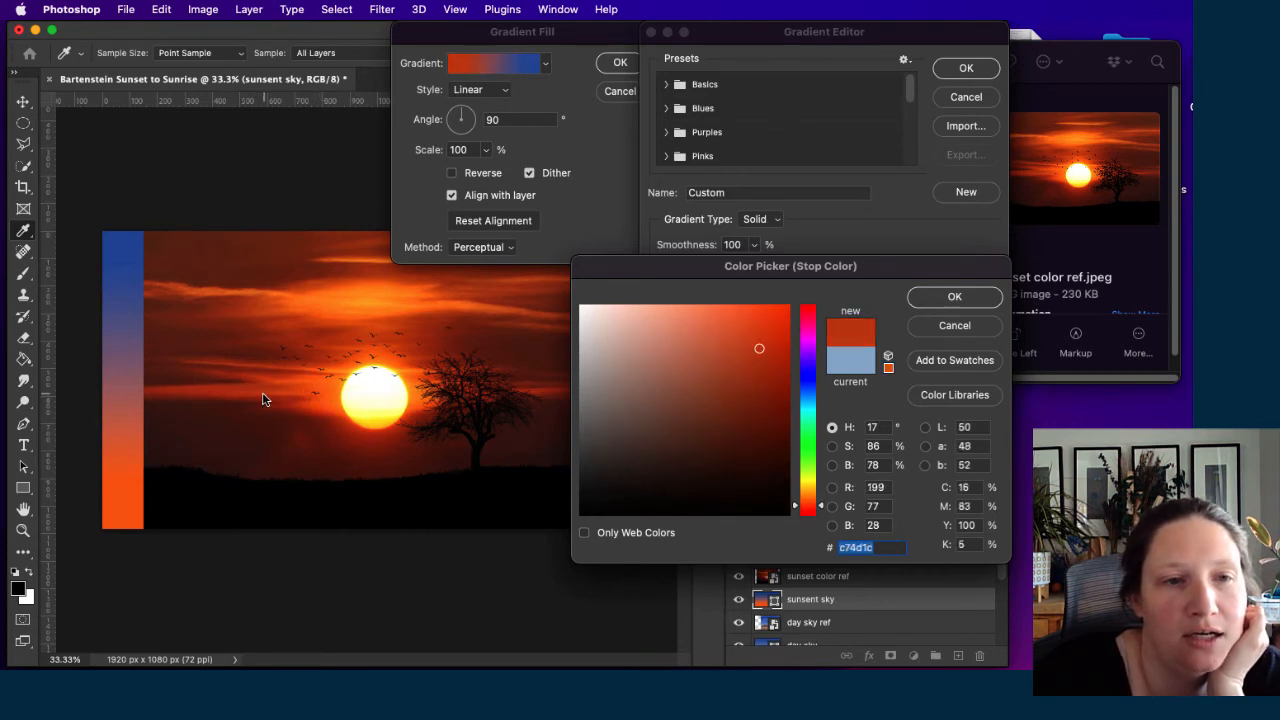
{"action": "left_click", "coordinate": [245, 394]}
{"action": "left_click", "coordinate": [243, 400]}
{"action": "left_click", "coordinate": [242, 384]}
{"action": "left_click", "coordinate": [240, 386]}
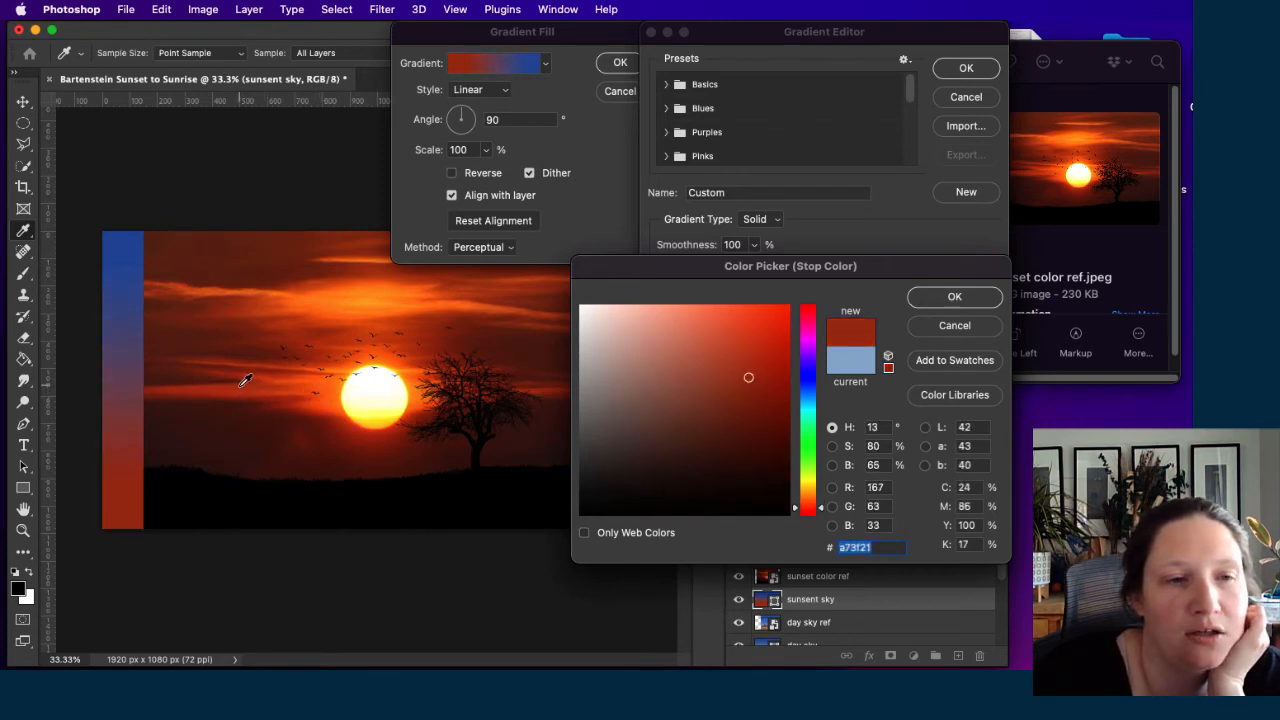
{"action": "left_click", "coordinate": [243, 380]}
{"action": "left_click", "coordinate": [246, 374]}
{"action": "left_click", "coordinate": [248, 378]}
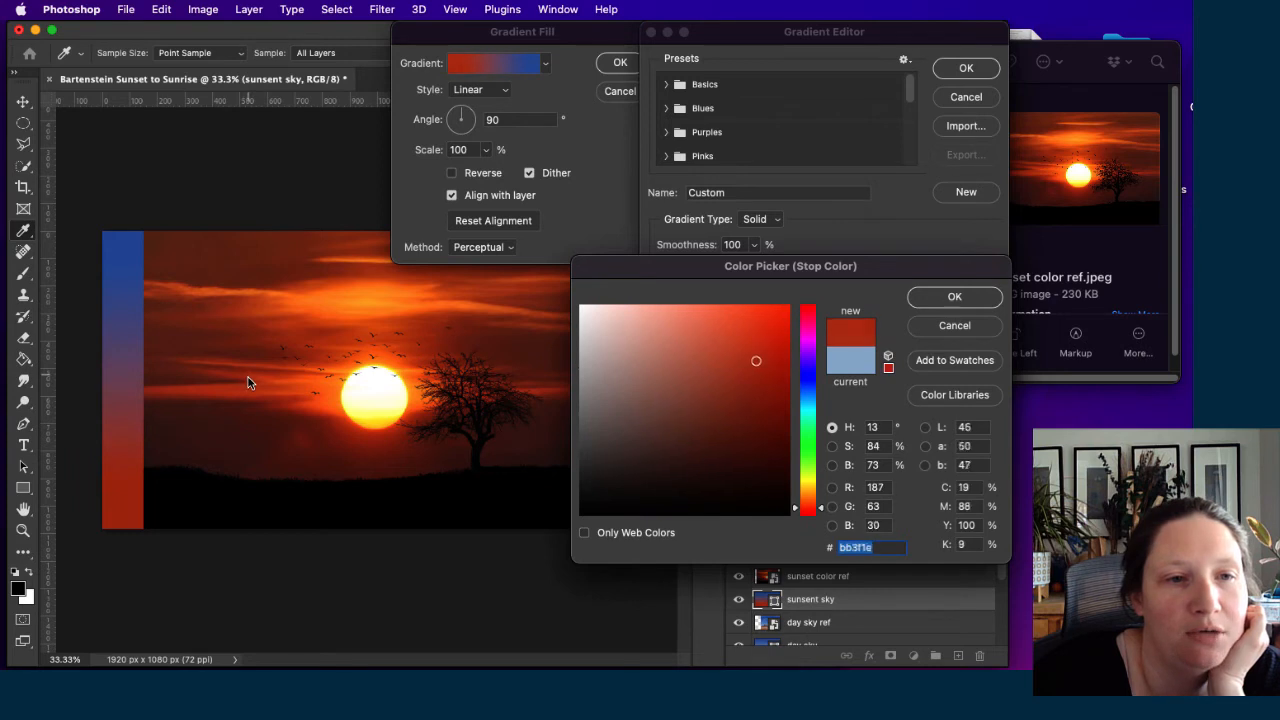
{"action": "left_click", "coordinate": [248, 378]}
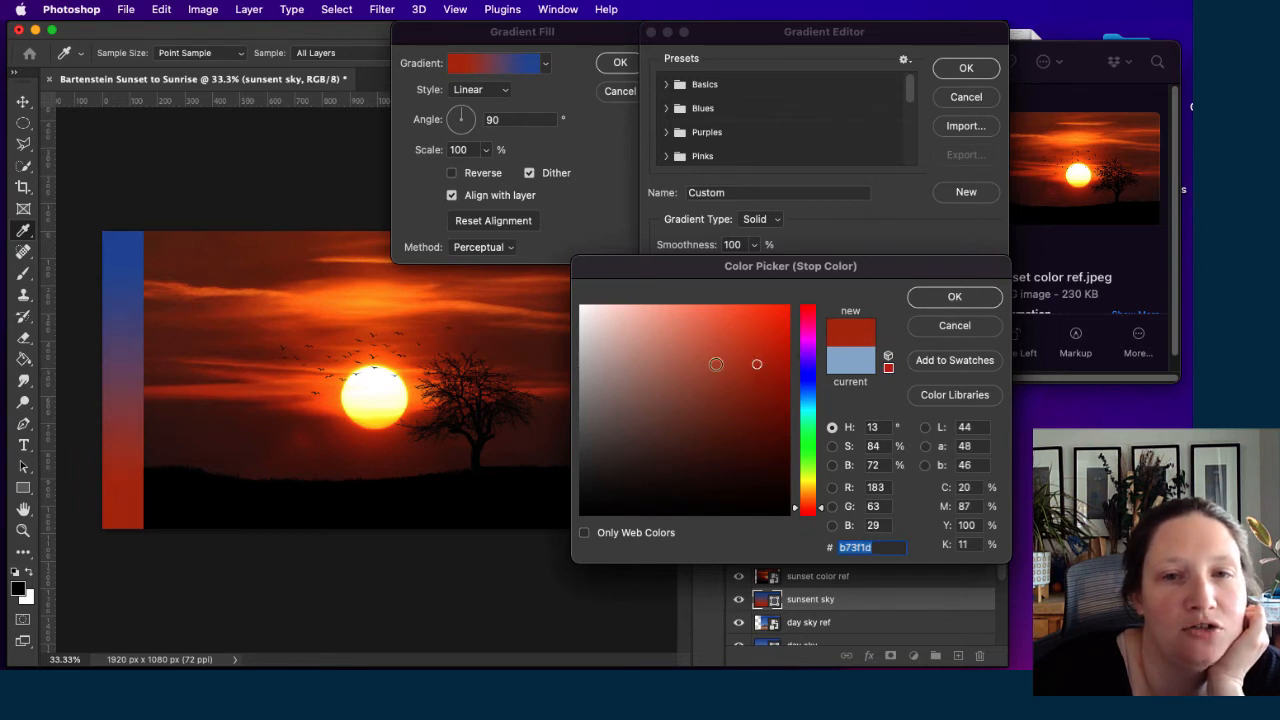
Mute the red stop's color to #ba5d43 and apply the sunsent sky gradient fill.
{"action": "left_click_drag", "start_coordinate": [679, 364], "coordinate": [702, 364]}
{"action": "mouse_move", "coordinate": [679, 364]}
{"action": "left_mouse_down"}
{"action": "mouse_move", "coordinate": [668, 364]}
{"action": "mouse_move", "coordinate": [726, 357]}
{"action": "mouse_move", "coordinate": [698, 360]}
{"action": "mouse_move", "coordinate": [714, 361]}
{"action": "left_mouse_up"}
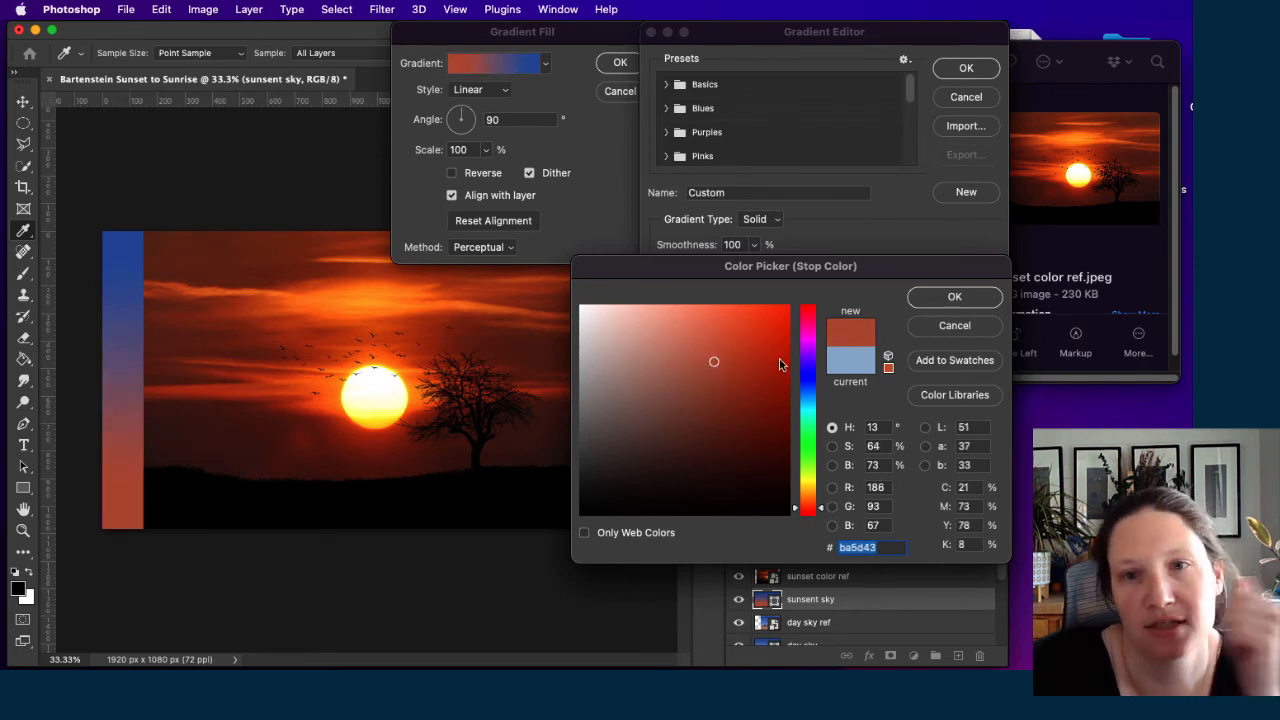
{"action": "left_click", "coordinate": [943, 300]}
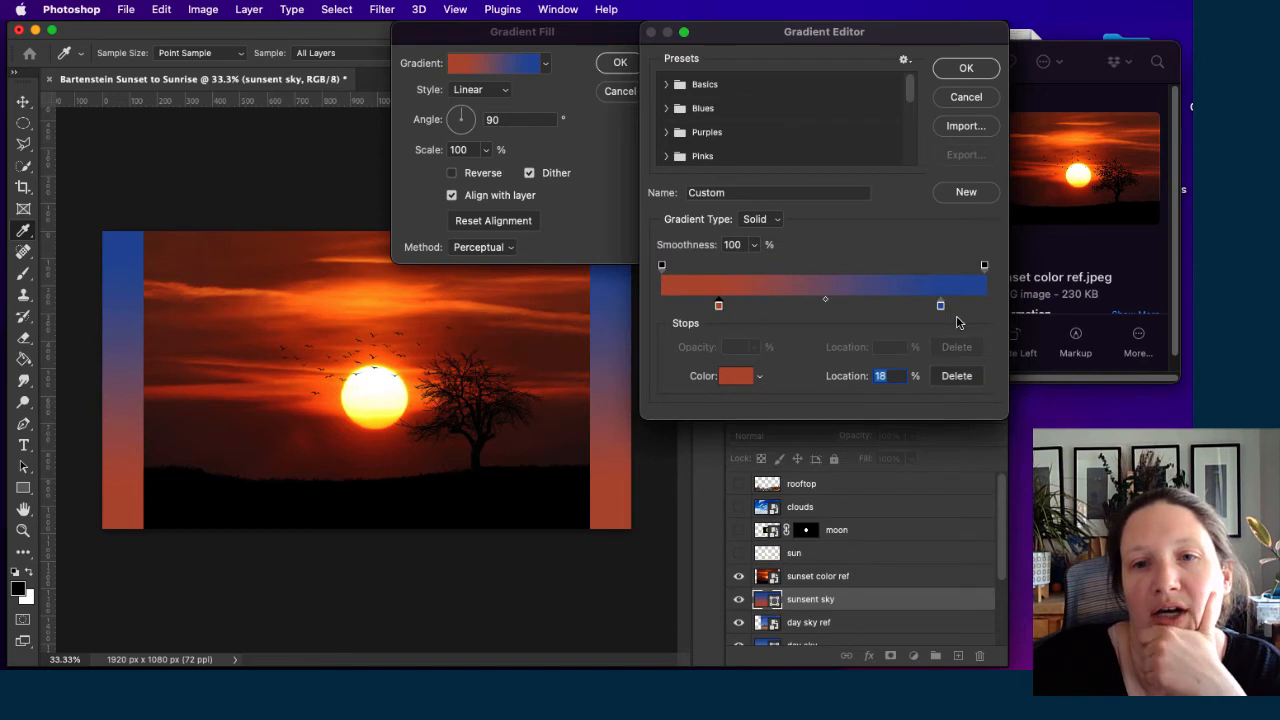
{"action": "left_click", "coordinate": [963, 70]}
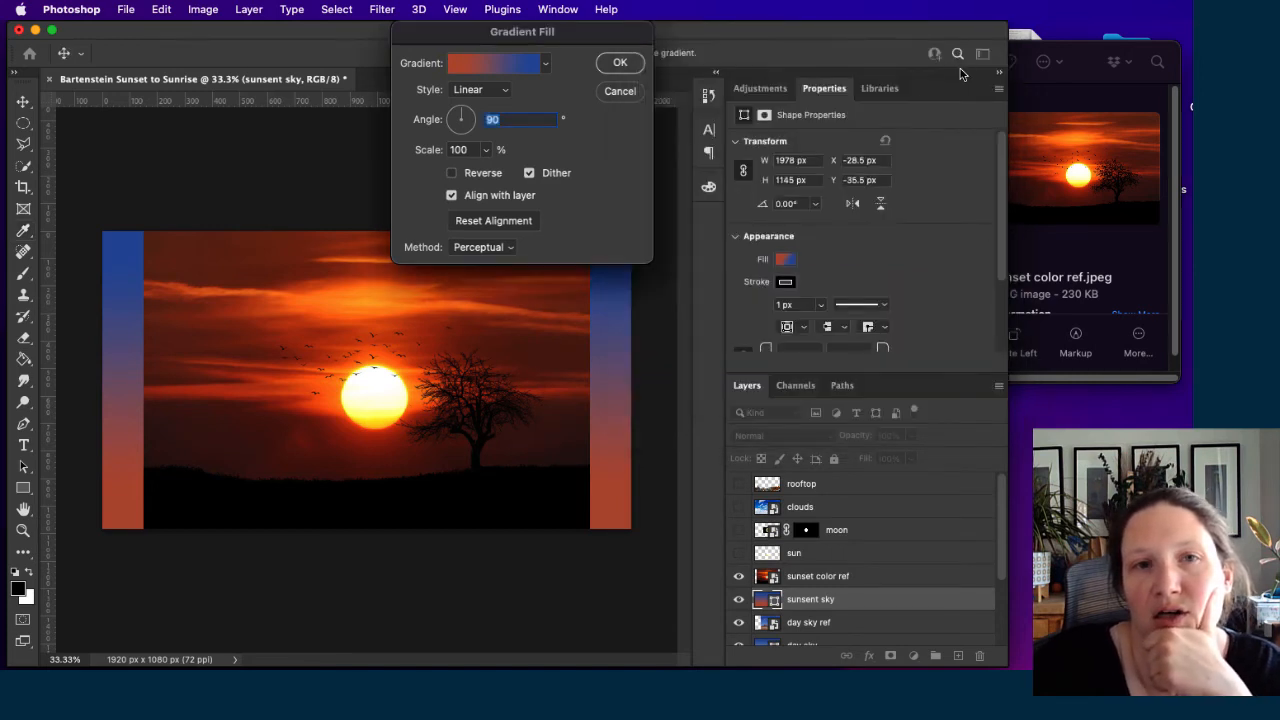
{"action": "left_click", "coordinate": [622, 63]}
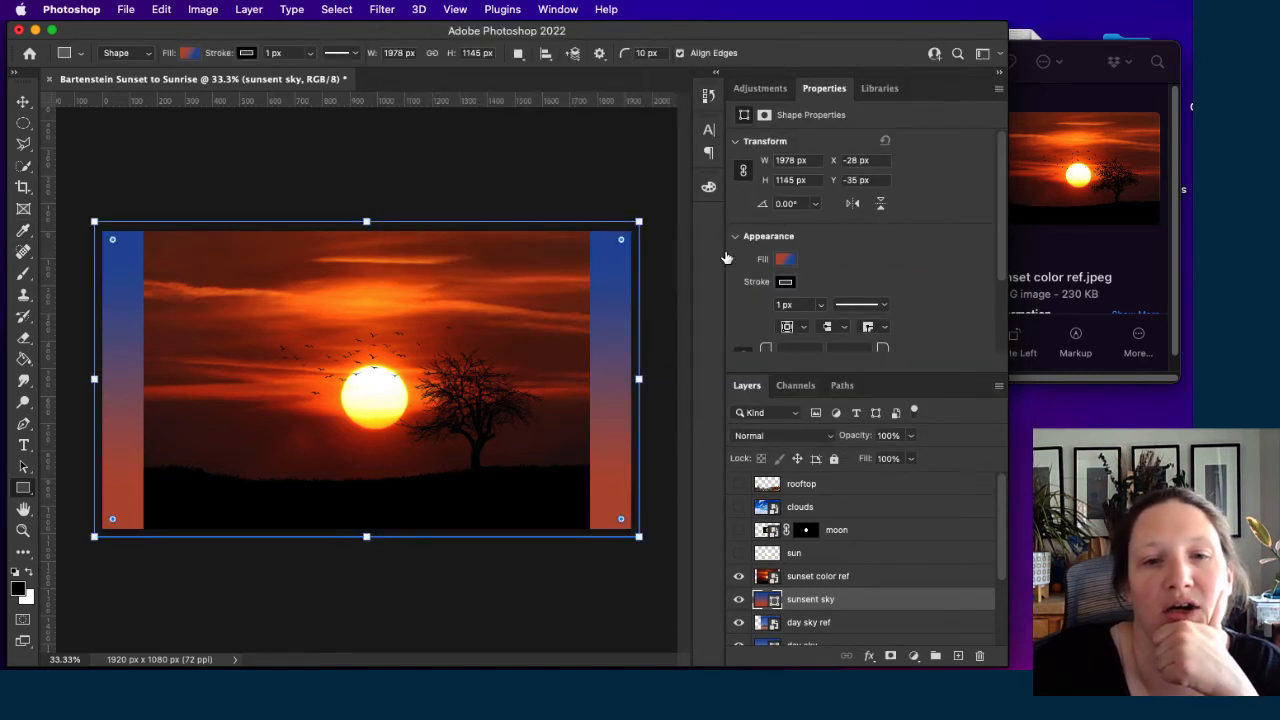
Hide the sunset color ref and day sky ref layers, and show the rooftop, moon and sun layers.
{"action": "left_click", "coordinate": [738, 577]}
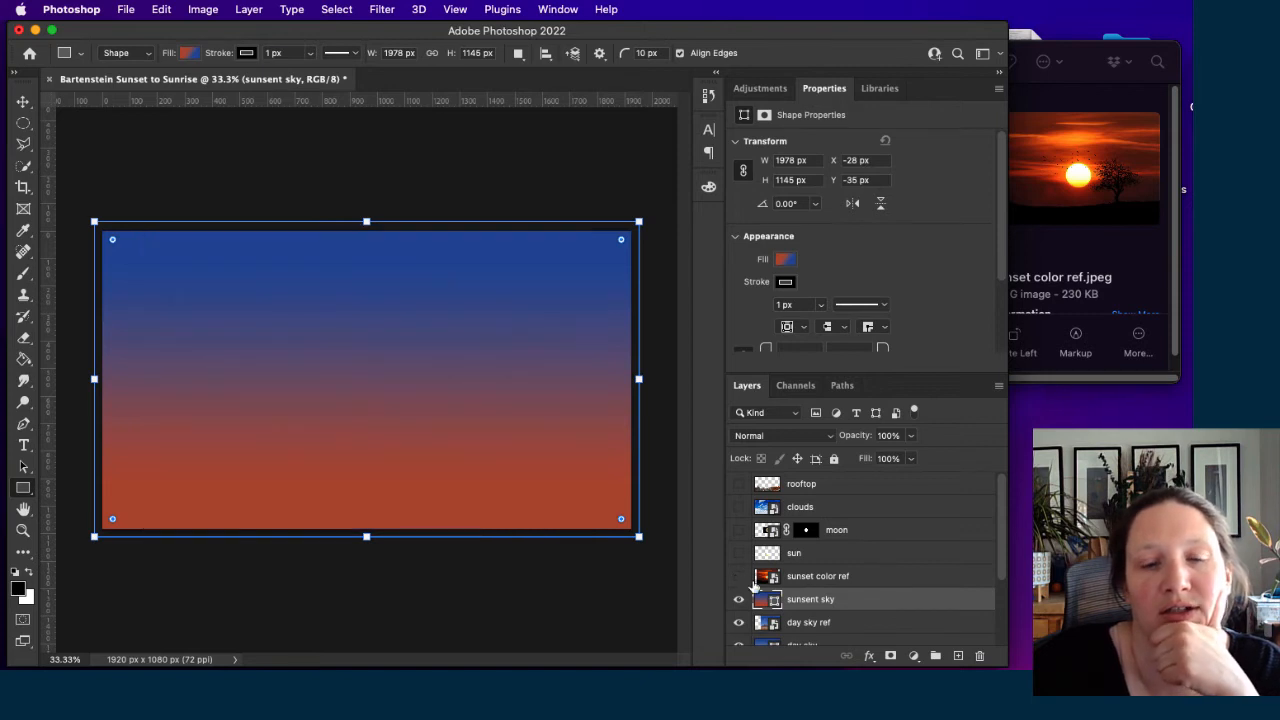
{"action": "left_click", "coordinate": [738, 483]}
{"action": "left_click", "coordinate": [738, 530]}
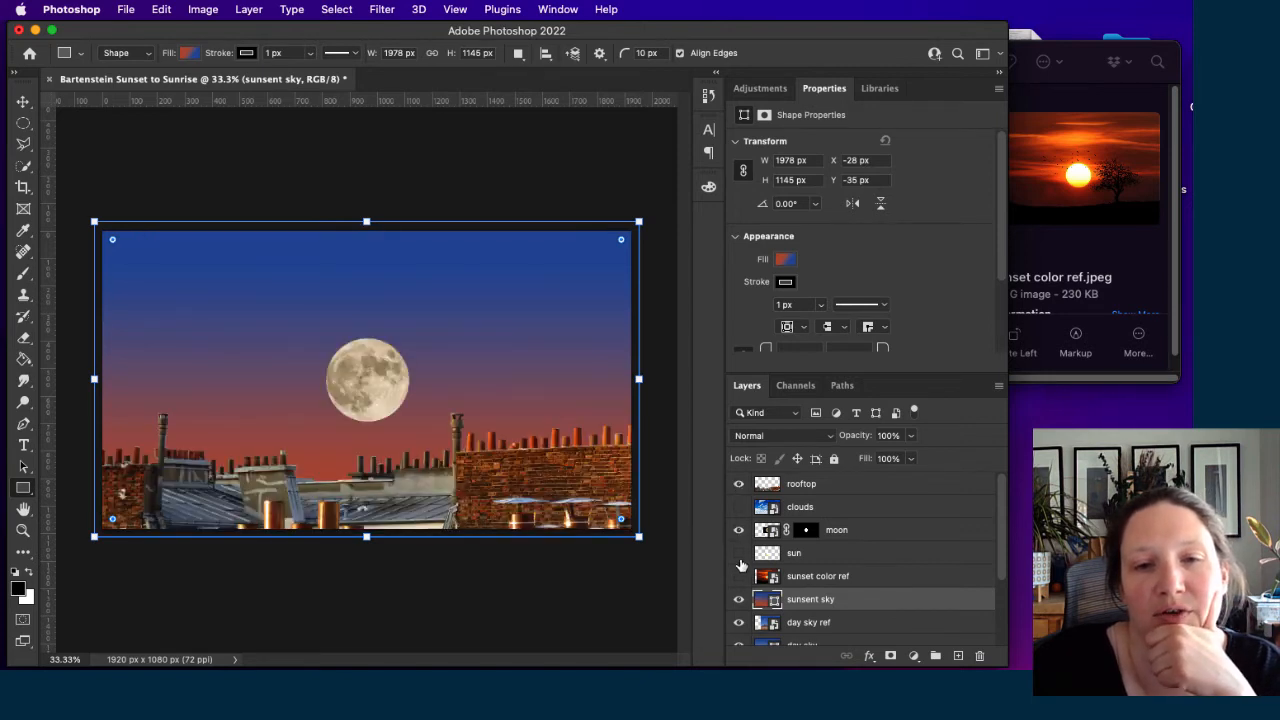
{"action": "left_click", "coordinate": [739, 553]}
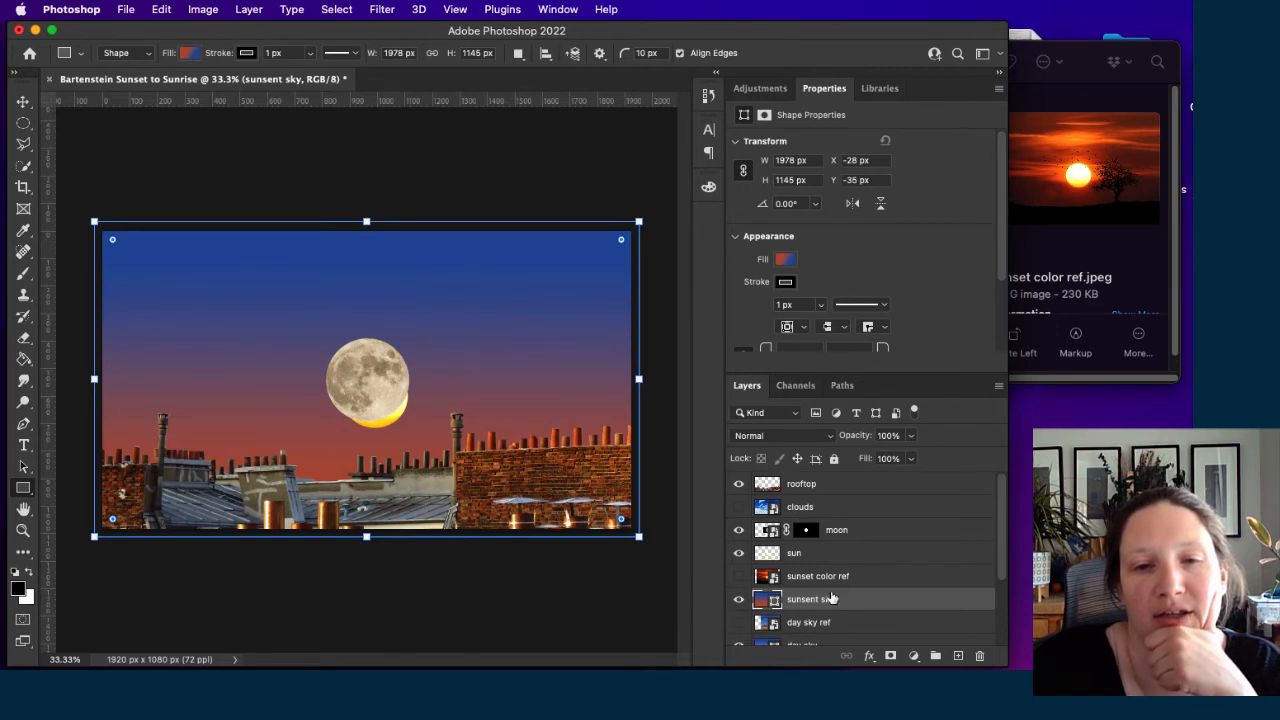
Move the day sky ref and sunset color ref layers into the reference files group.
{"action": "scroll", "coordinate": [833, 594], "scroll_direction": "down", "scroll_amount": 4}
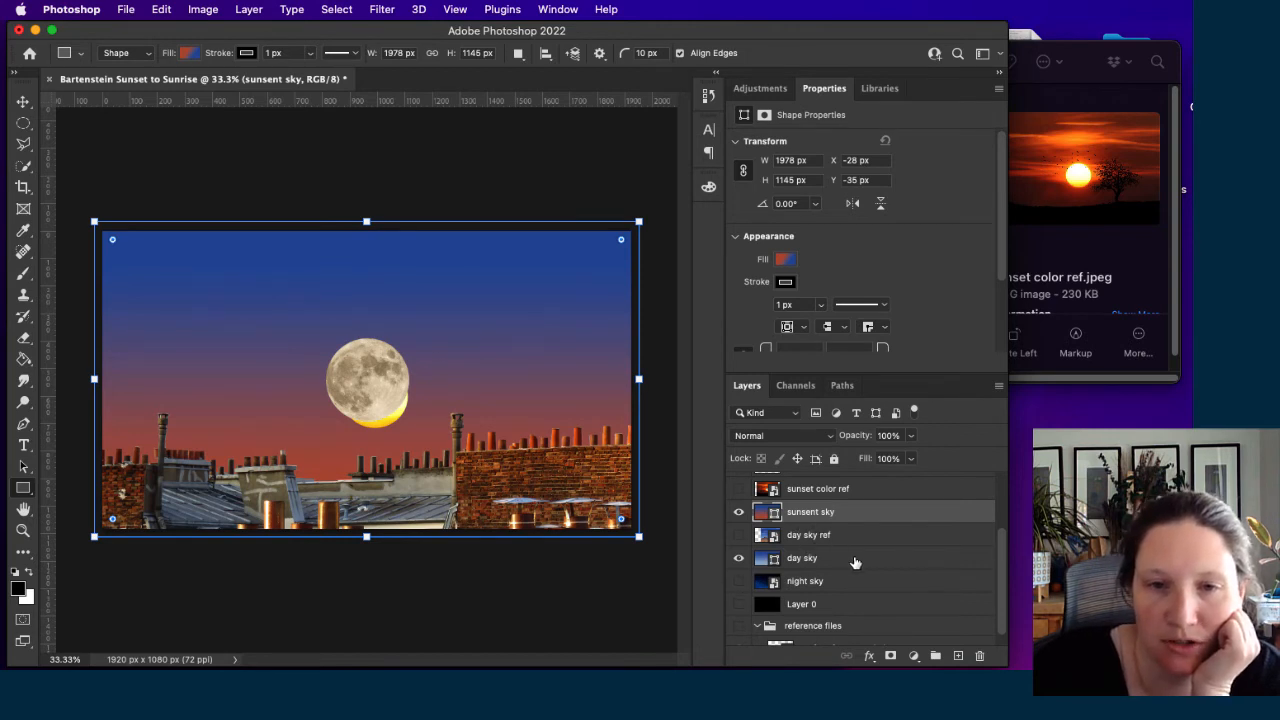
{"action": "scroll", "coordinate": [851, 563], "scroll_direction": "down", "scroll_amount": 1}
{"action": "left_click_drag", "start_coordinate": [806, 537], "coordinate": [817, 633]}
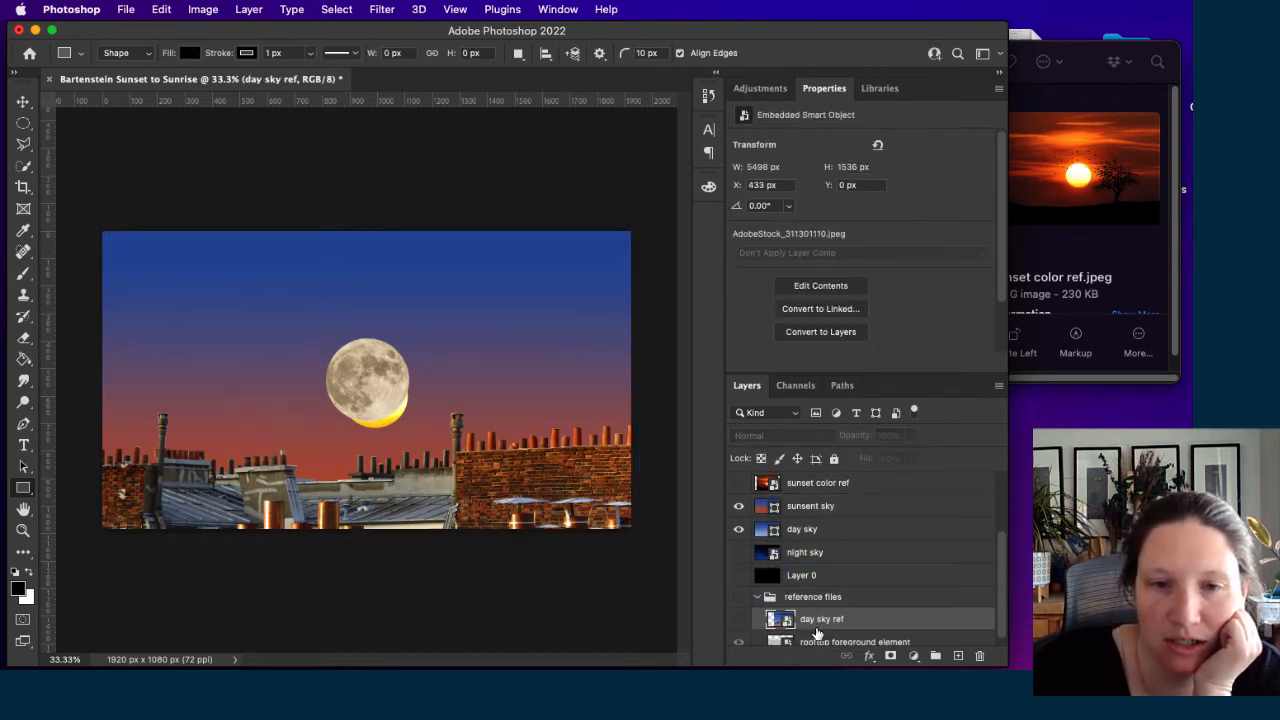
{"action": "scroll", "coordinate": [812, 565], "scroll_direction": "up", "scroll_amount": 1}
{"action": "left_click_drag", "start_coordinate": [815, 503], "coordinate": [822, 641]}
{"action": "scroll", "coordinate": [818, 535], "scroll_direction": "up", "scroll_amount": 3}
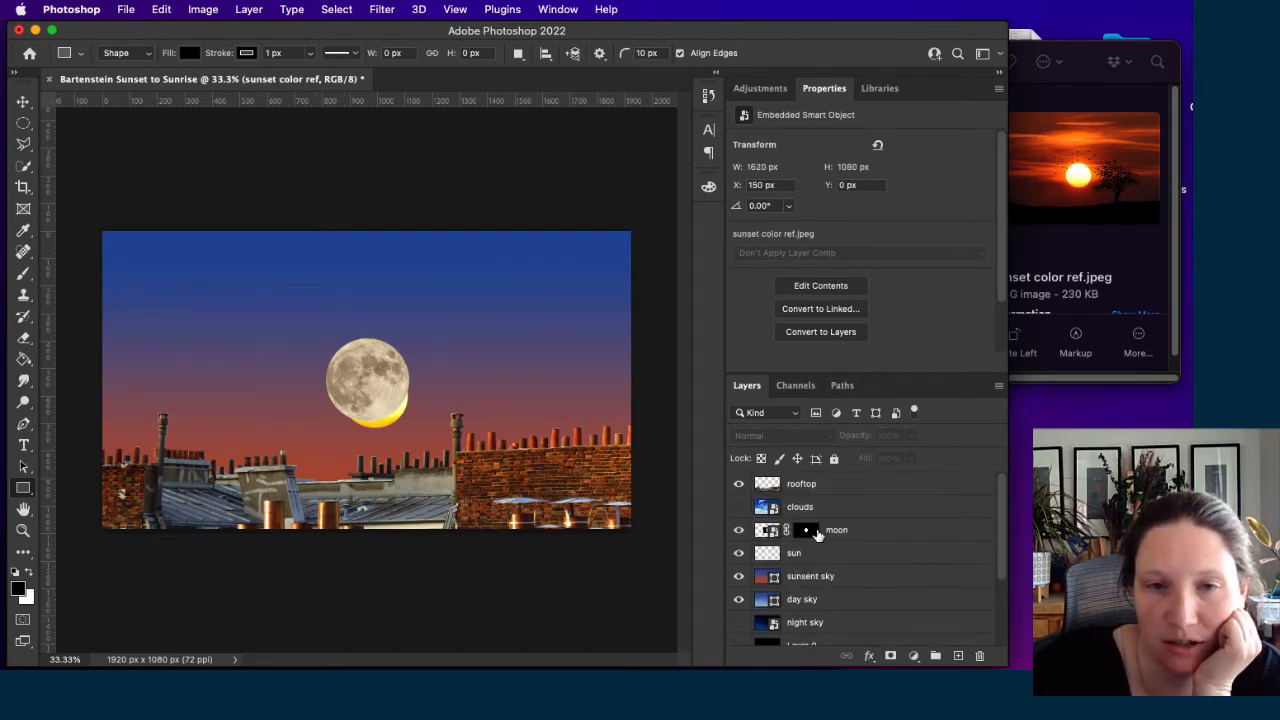
Show the clouds layer and hide the rooftop, moon, sun, sunsent sky and day sky layers.
{"action": "left_click", "coordinate": [738, 507]}
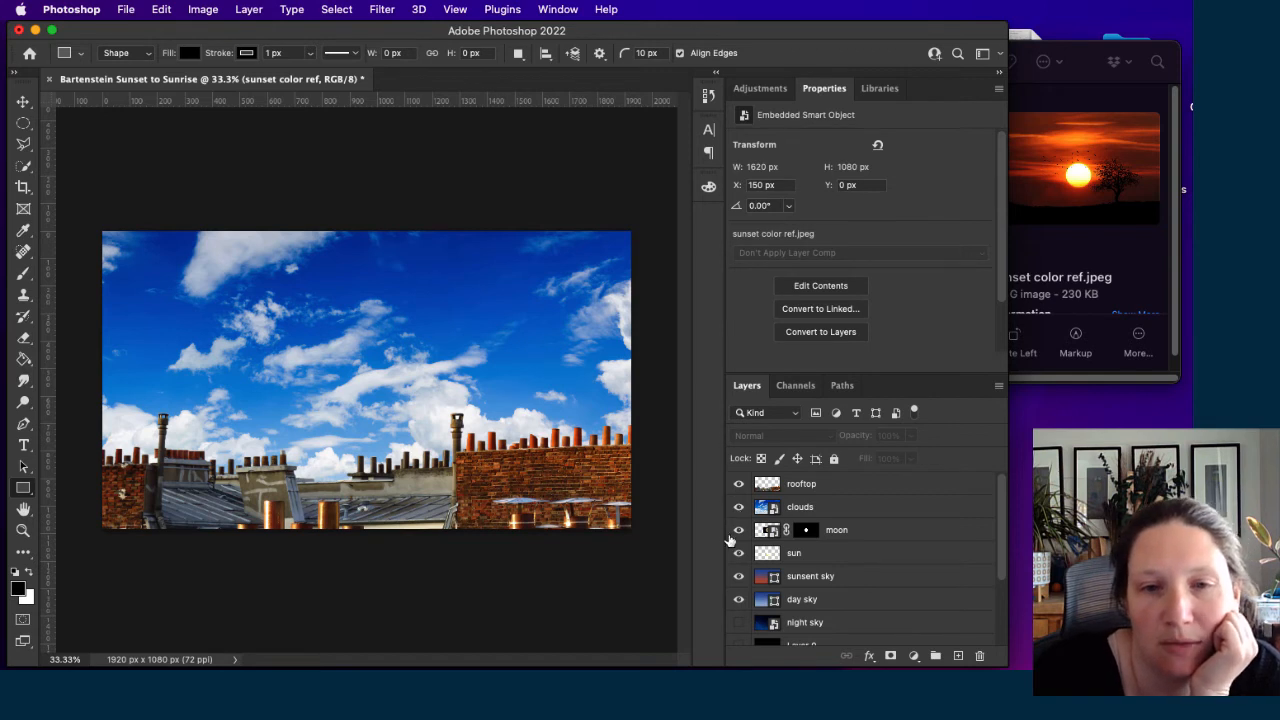
{"action": "left_click", "coordinate": [739, 484]}
{"action": "left_click_drag", "start_coordinate": [739, 545], "coordinate": [743, 616]}
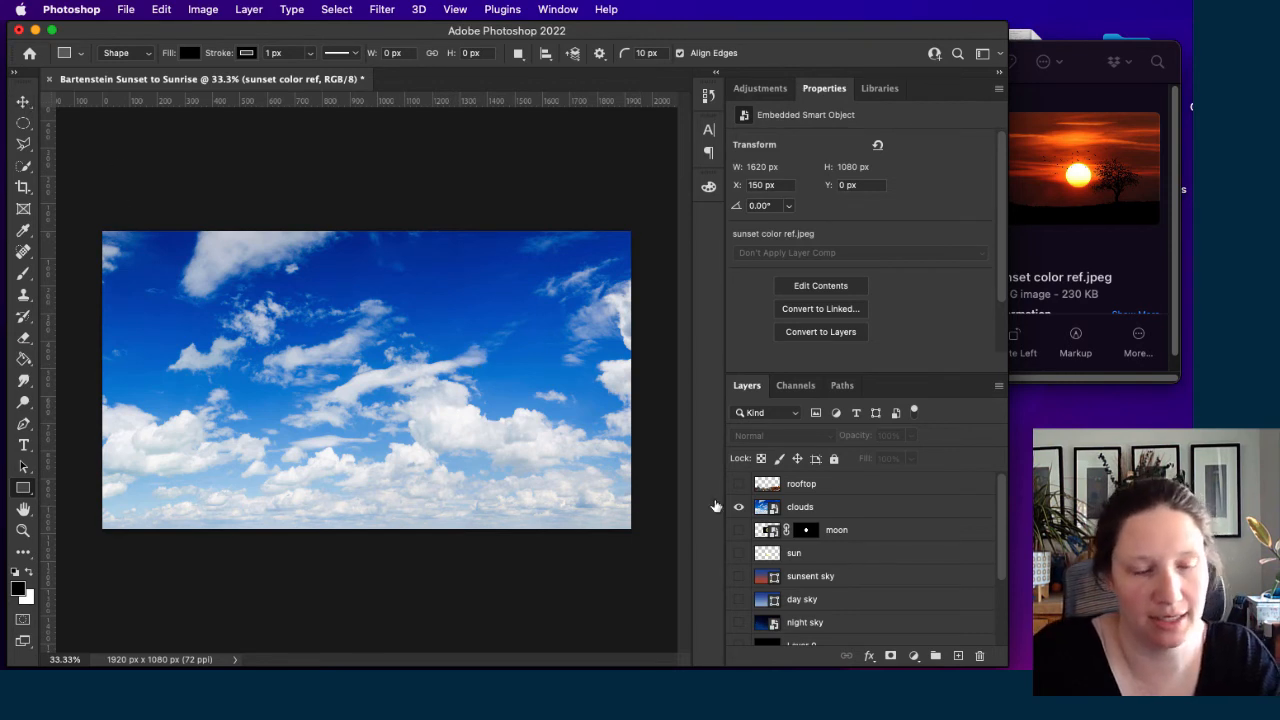
Try shifting the clouds layer sideways and enlarging it to 302.50% to crop in on fewer clouds.
{"action": "key", "text": "super+t"}
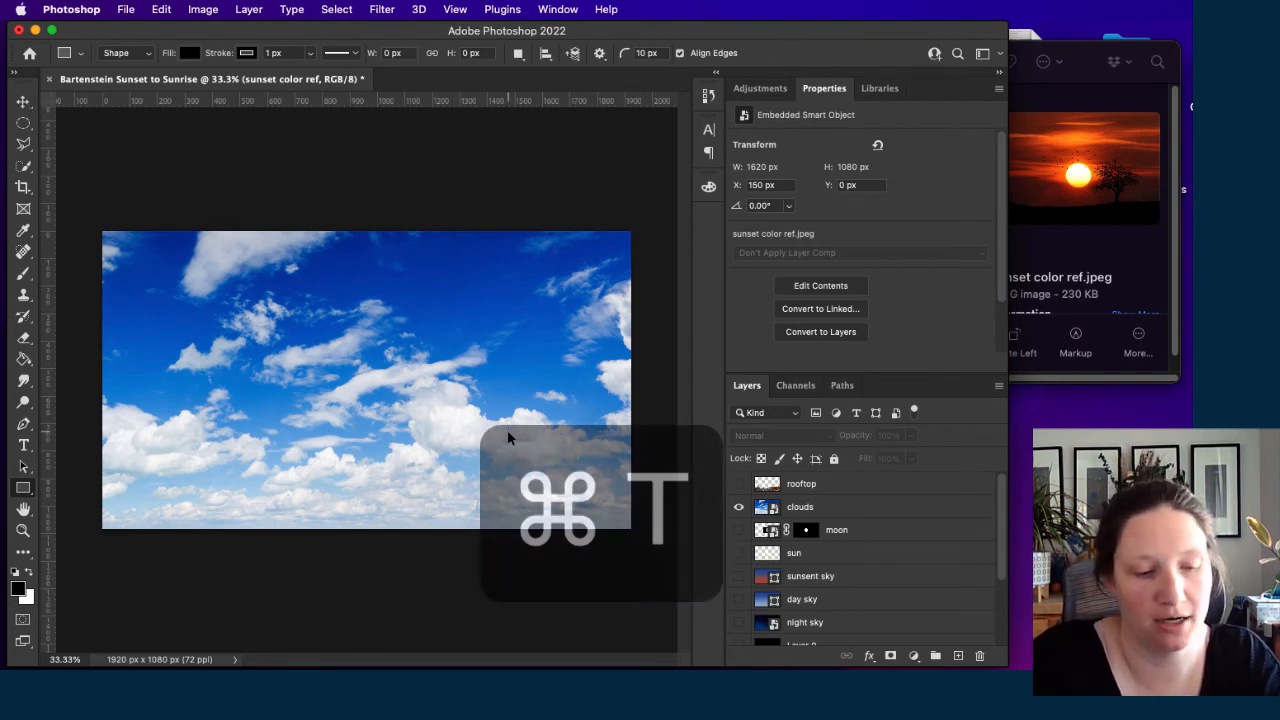
{"action": "left_click", "coordinate": [22, 103]}
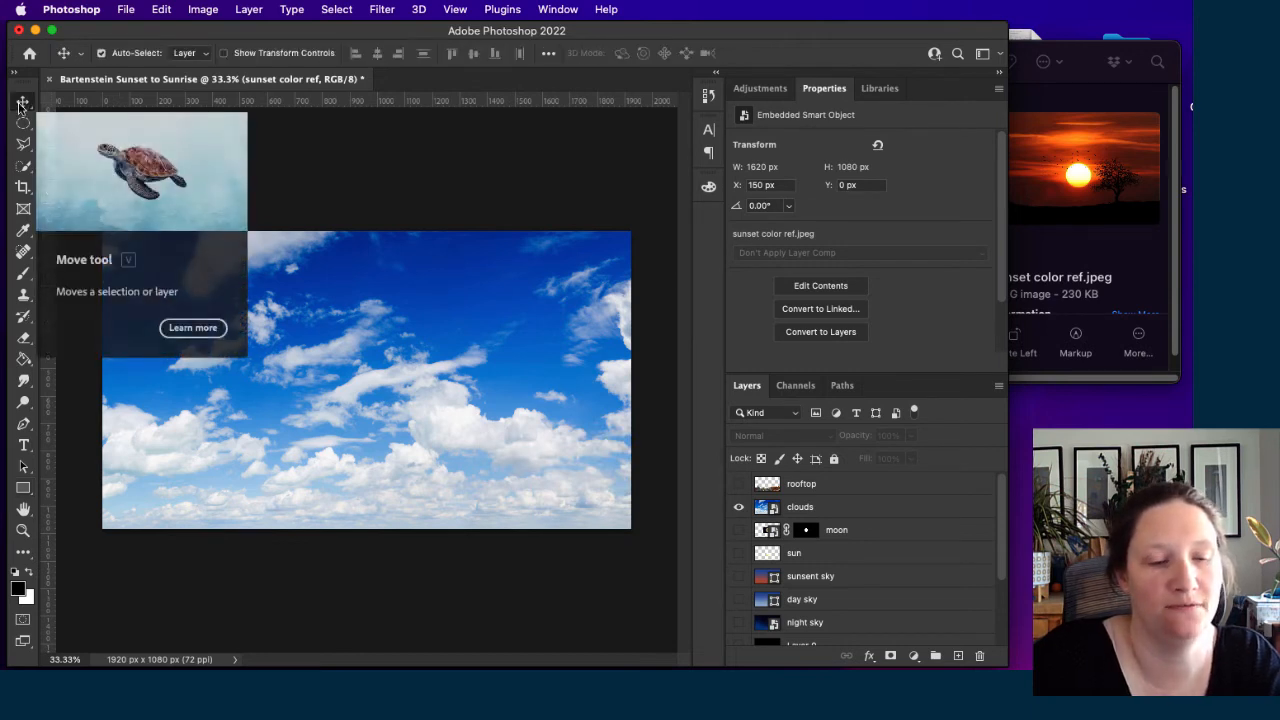
{"action": "left_click_drag", "start_coordinate": [407, 410], "coordinate": [525, 409]}
{"action": "key", "text": "super+t"}
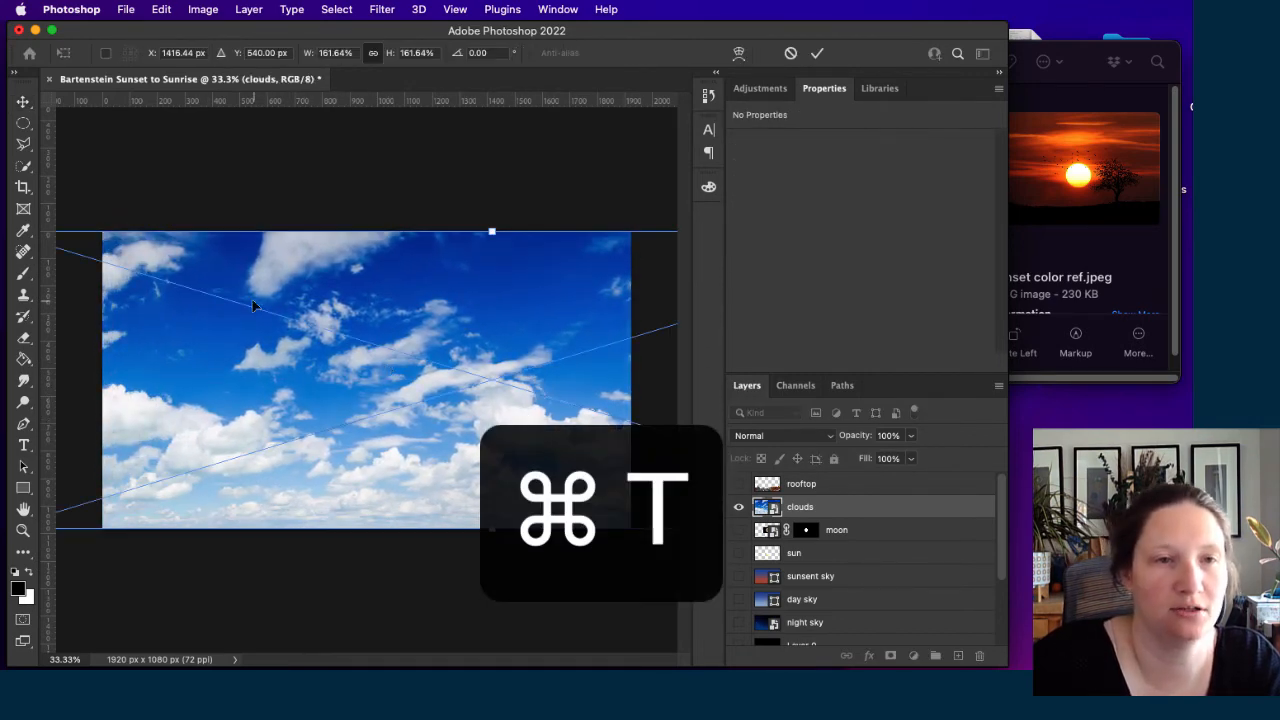
{"action": "left_click_drag", "start_coordinate": [492, 231], "coordinate": [494, 64]}
{"action": "left_click_drag", "start_coordinate": [488, 531], "coordinate": [491, 617]}
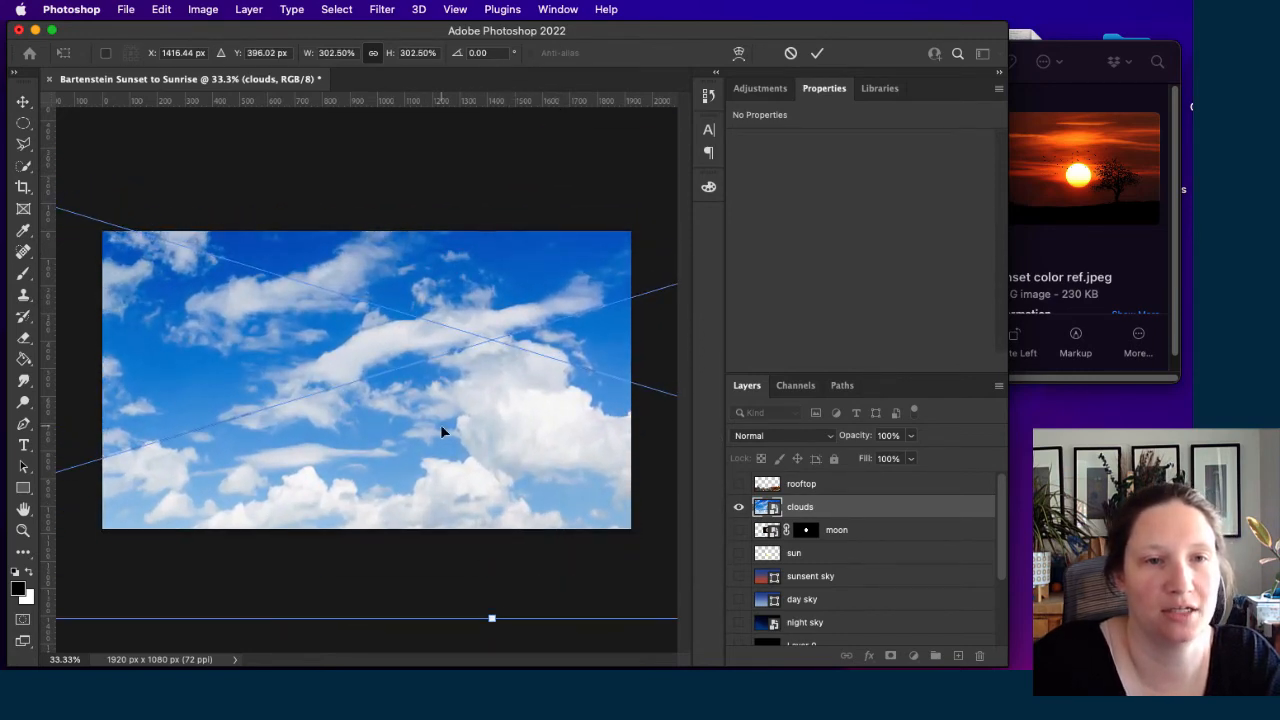
{"action": "left_click_drag", "start_coordinate": [440, 424], "coordinate": [579, 404]}
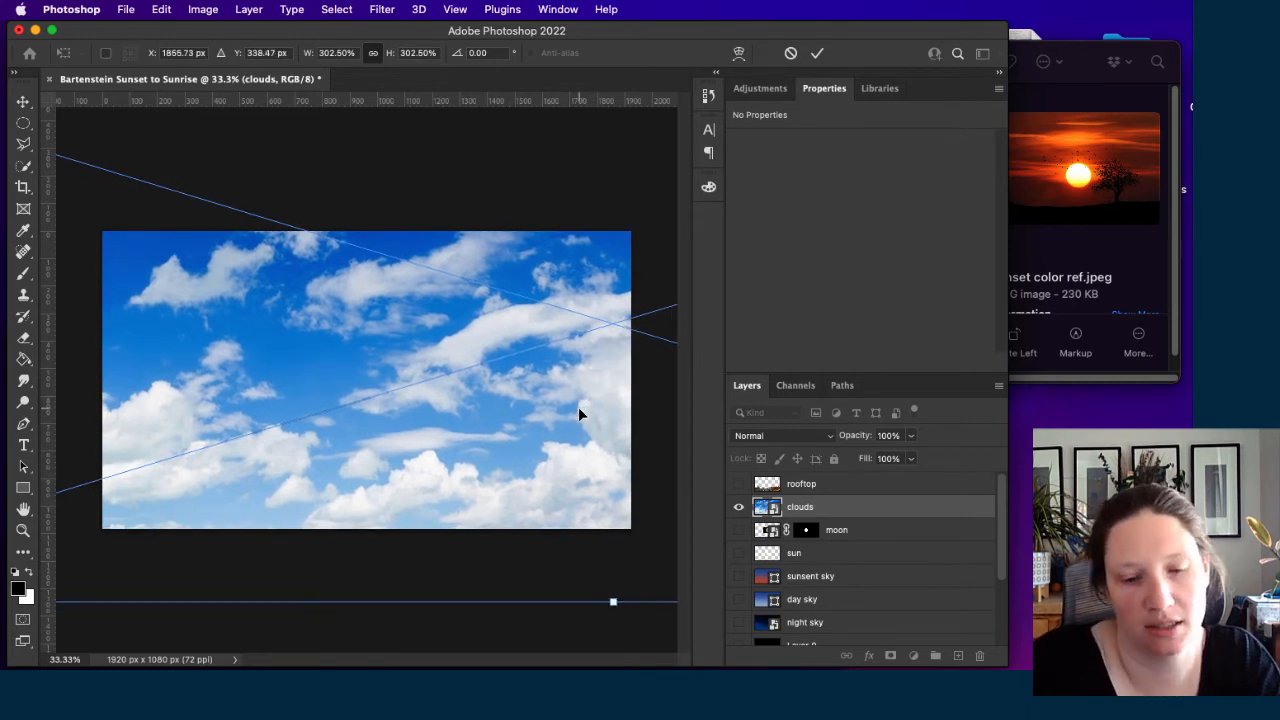
Scale the clouds layer to 161.64% so it fits the canvas height, and centre it at X 960 px, Y 540 px.
{"action": "key", "text": "super+minus"}
{"action": "key", "text": "super+minus"}
{"action": "key", "text": "super+minus"}
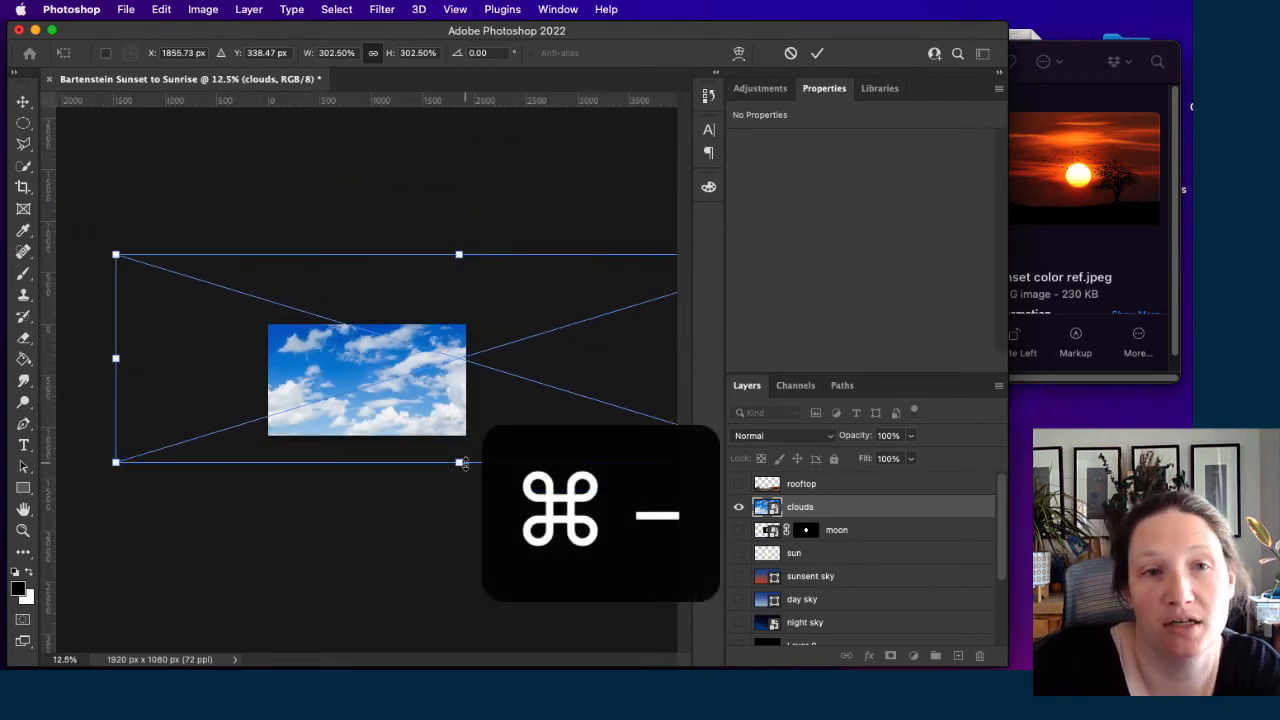
{"action": "left_click_drag", "start_coordinate": [458, 254], "coordinate": [458, 325]}
{"action": "left_click_drag", "start_coordinate": [457, 470], "coordinate": [457, 438]}
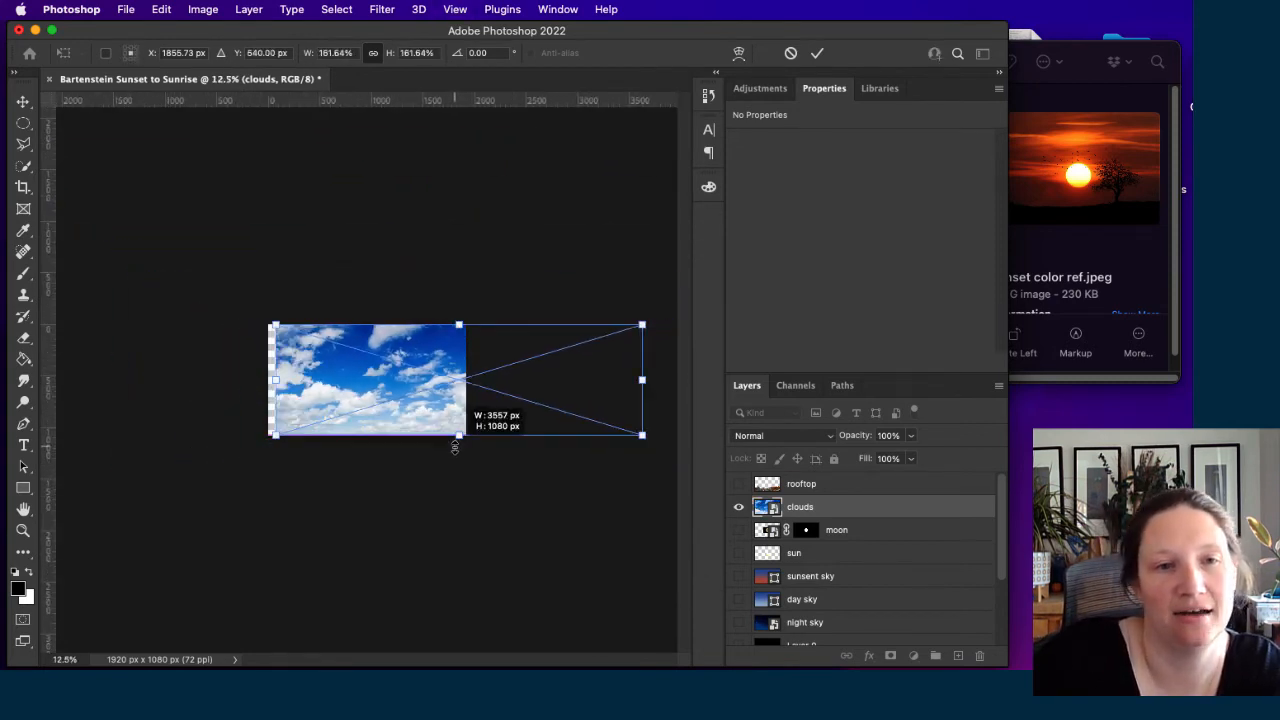
{"action": "left_click_drag", "start_coordinate": [492, 395], "coordinate": [394, 404]}
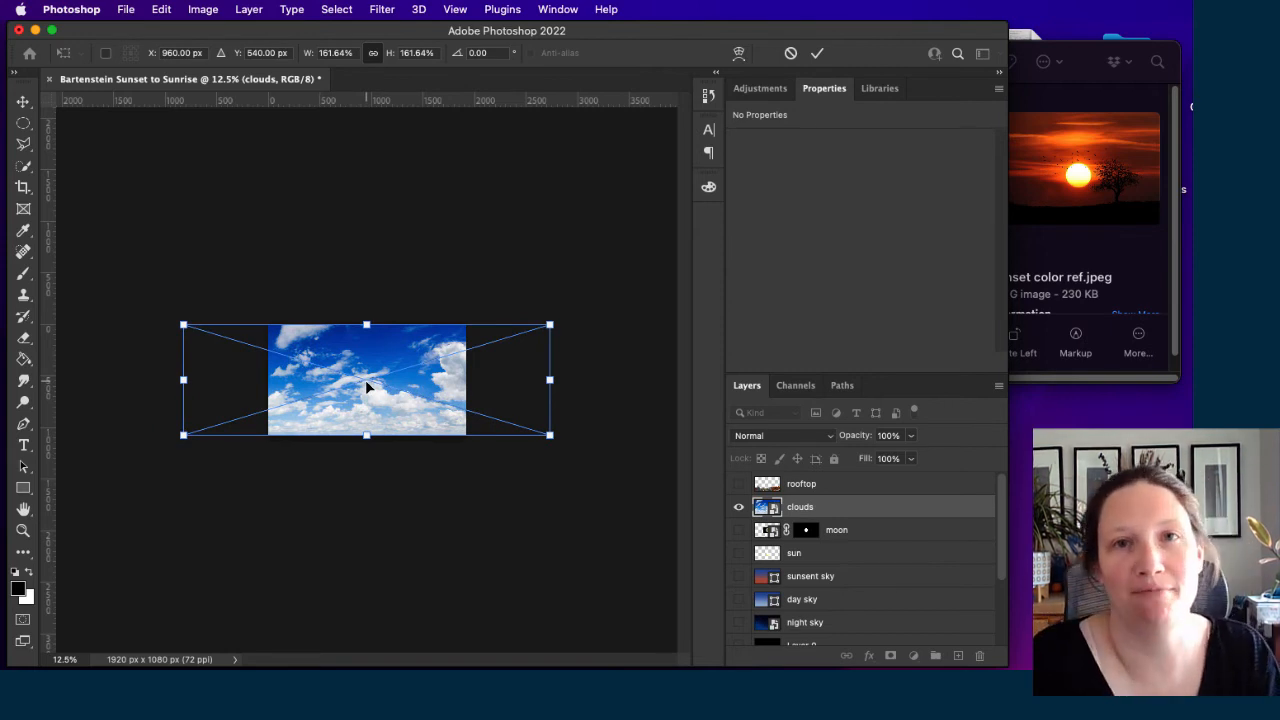
{"action": "key", "text": "Return"}
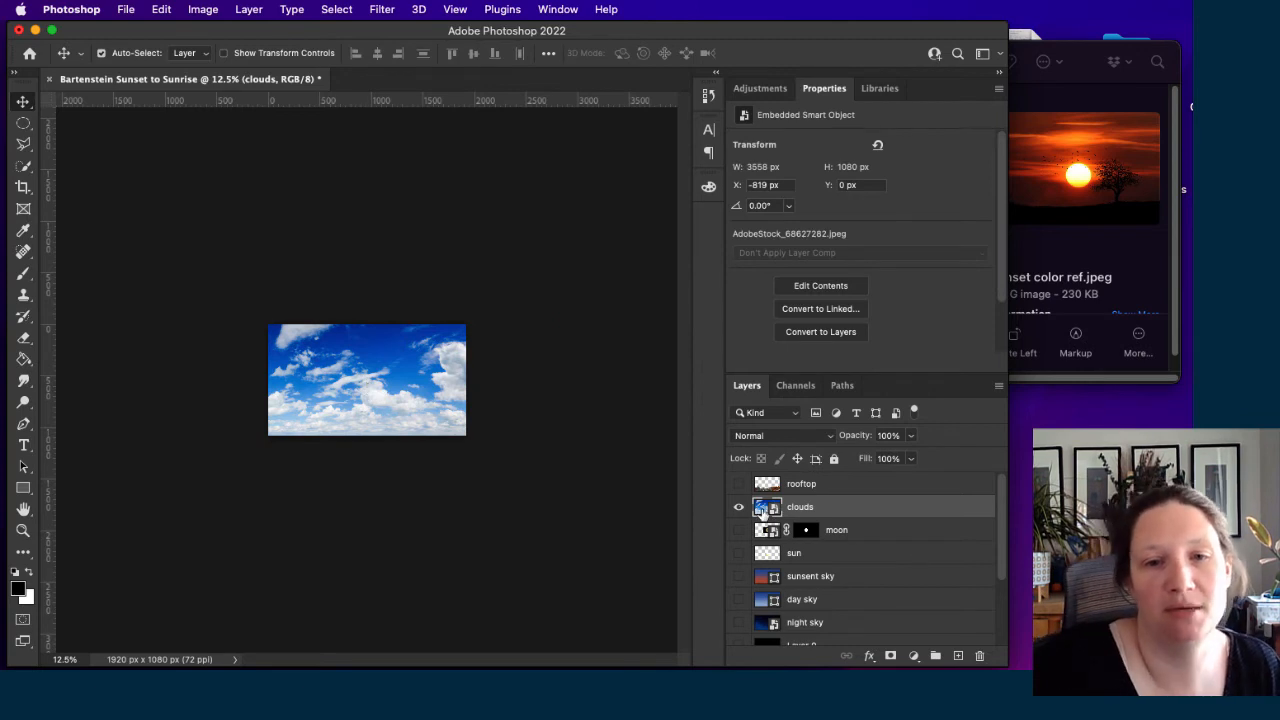
Open the clouds smart object's contents for editing.
{"action": "double_click", "coordinate": [768, 507]}
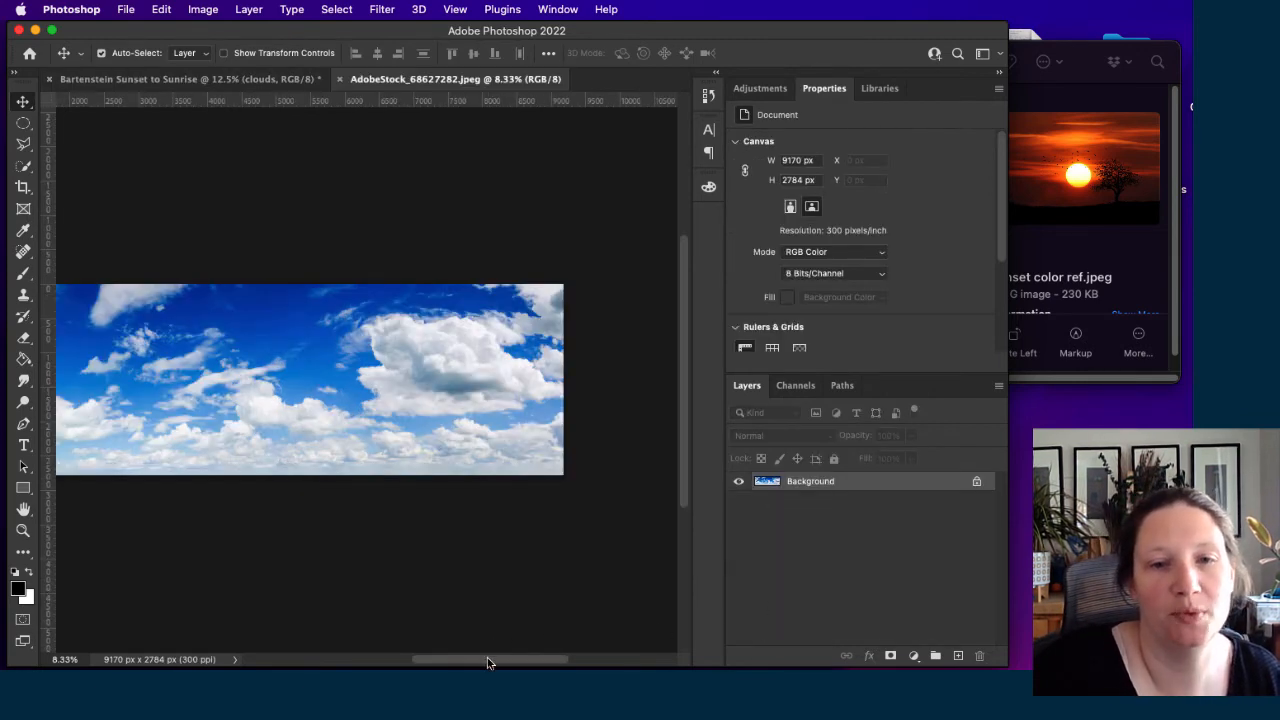
{"action": "left_click_drag", "start_coordinate": [489, 663], "coordinate": [455, 652]}
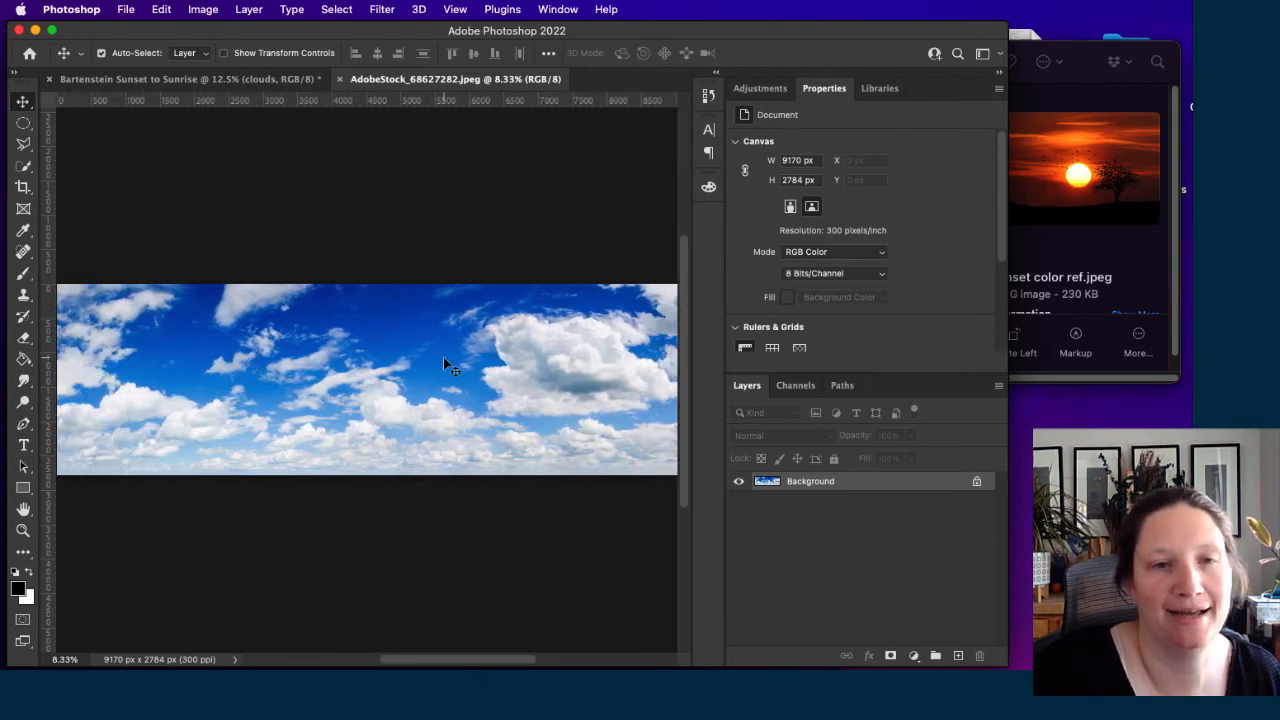
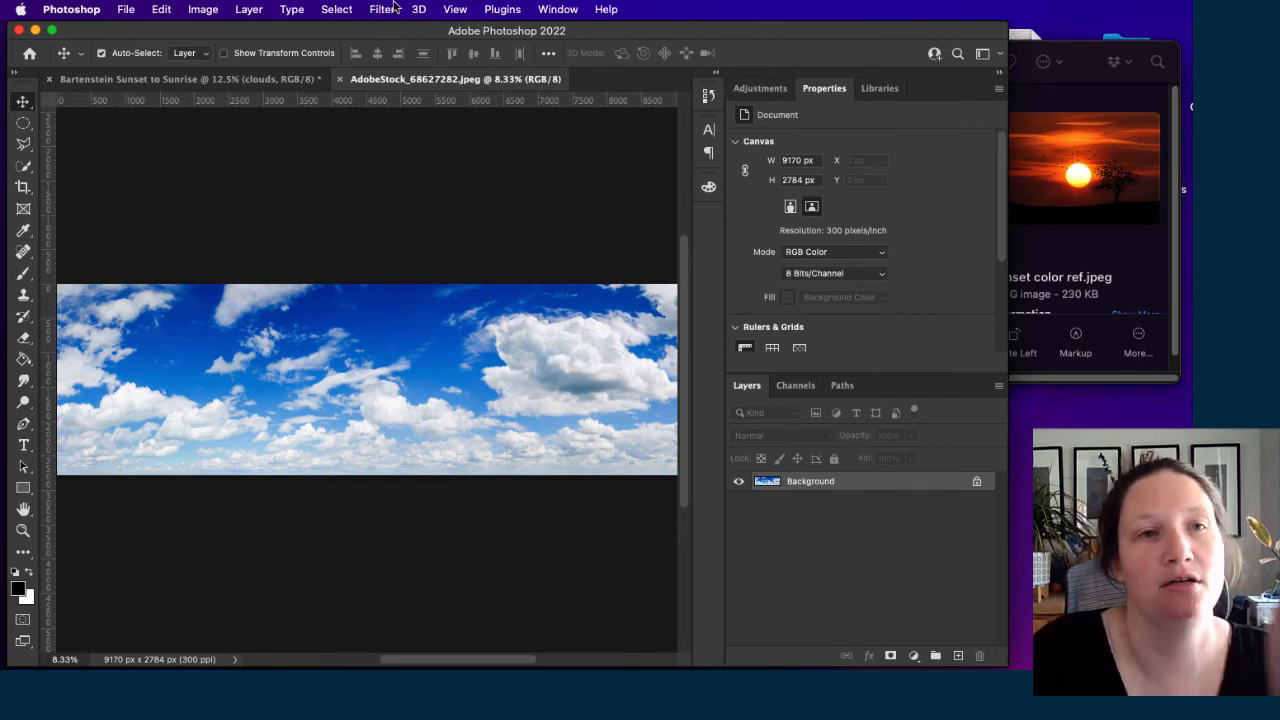
Try the automatic Sky selection on the cloud photo, and clear it.
{"action": "left_click", "coordinate": [336, 10]}
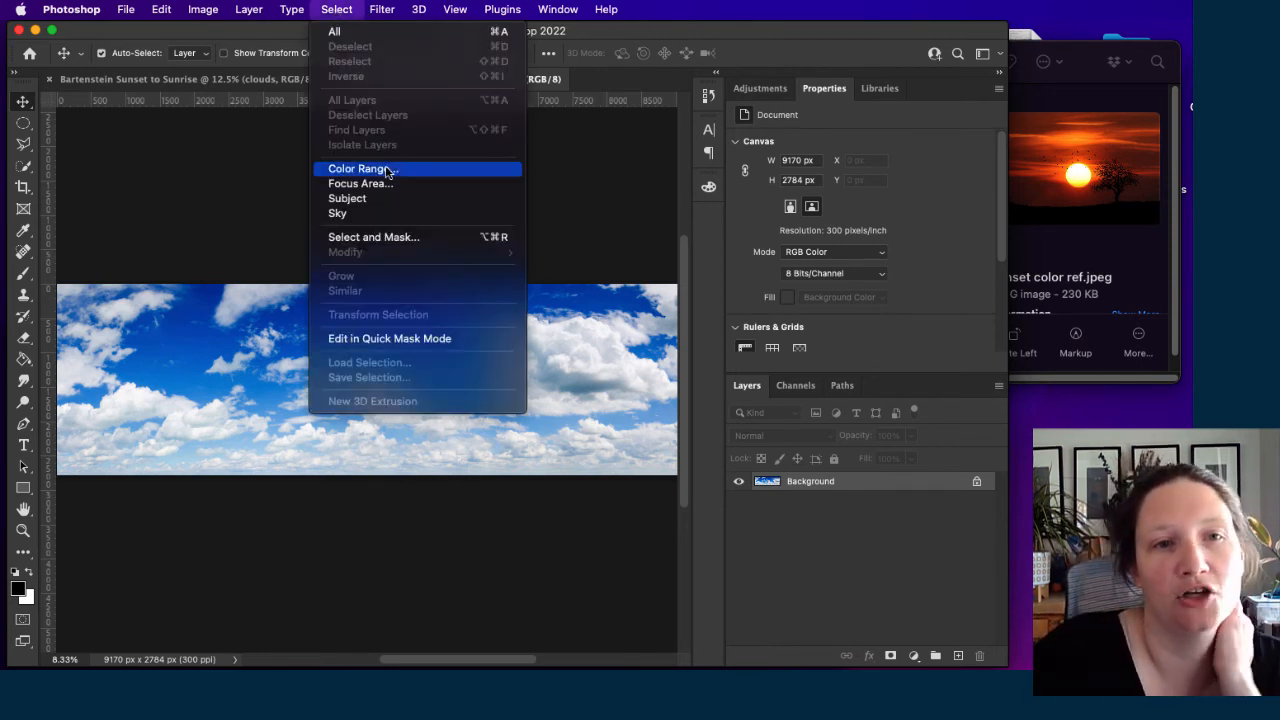
{"action": "left_click", "coordinate": [340, 213]}
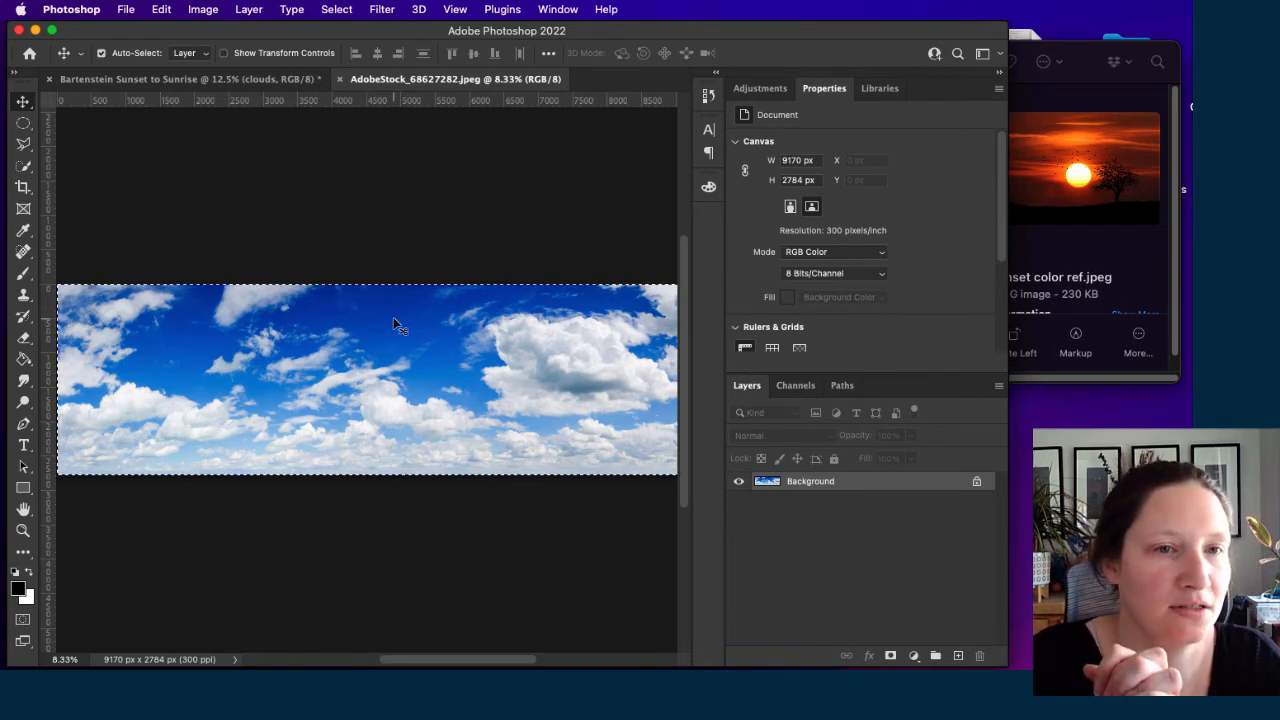
{"action": "key", "text": "super+d"}
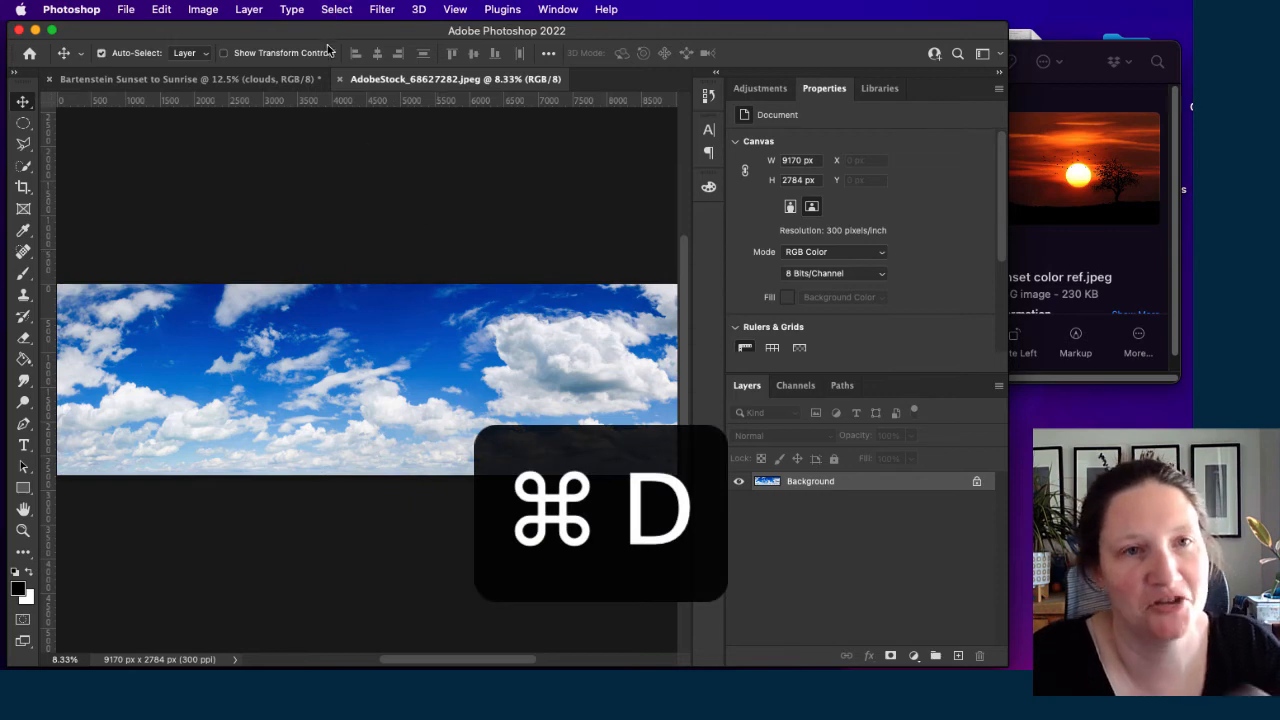
Start a Color Range selection with Sampled Colors, trying samples of different blues between the clouds.
{"action": "left_click", "coordinate": [336, 9]}
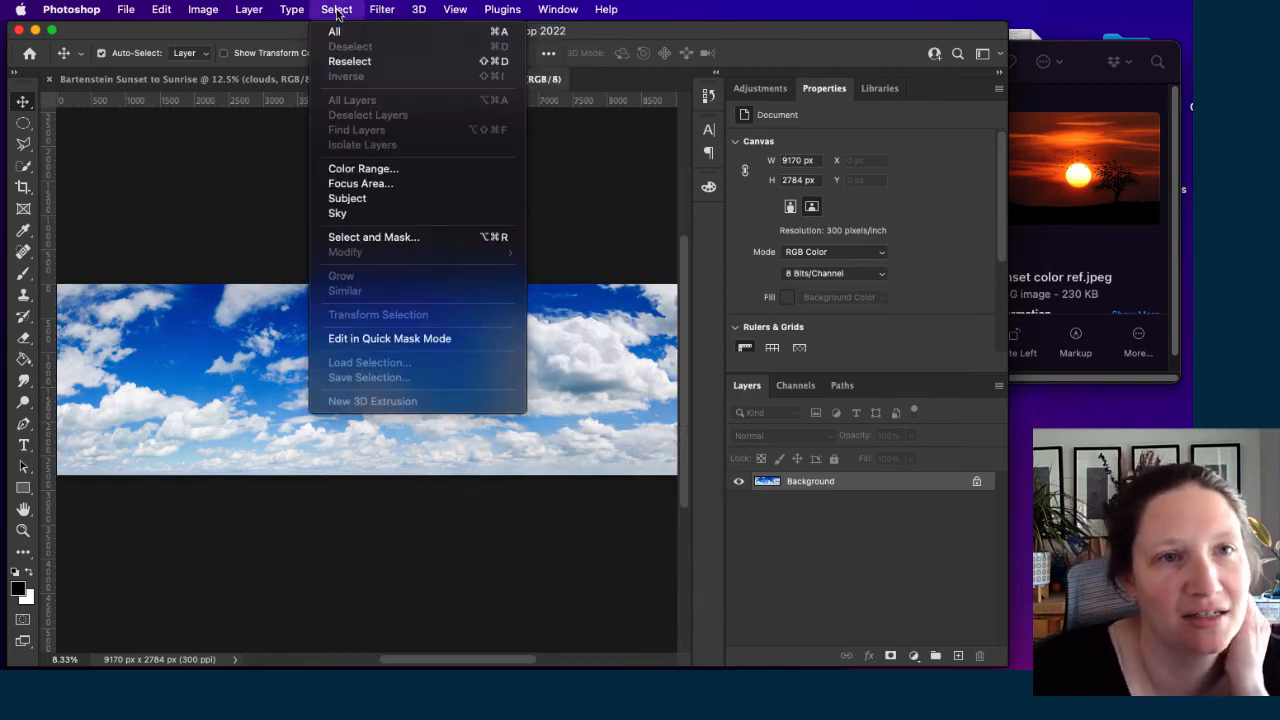
{"action": "left_click", "coordinate": [365, 169]}
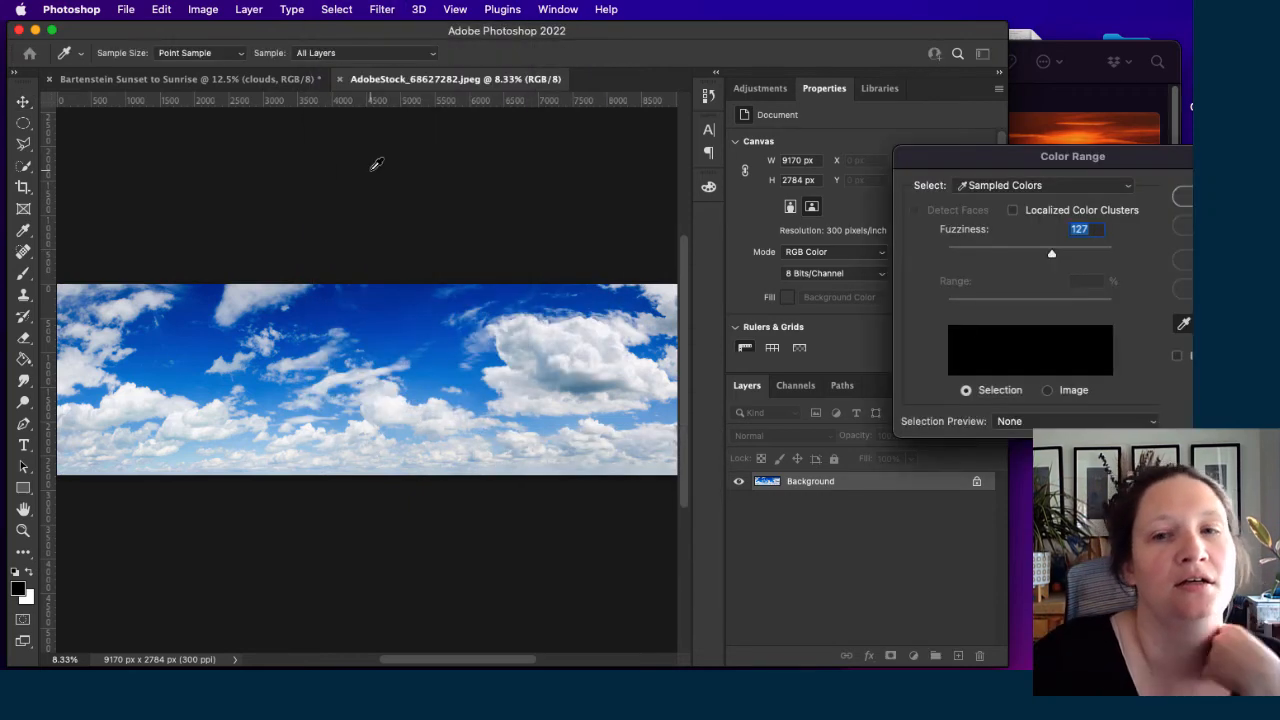
{"action": "left_click_drag", "start_coordinate": [1009, 157], "coordinate": [848, 131]}
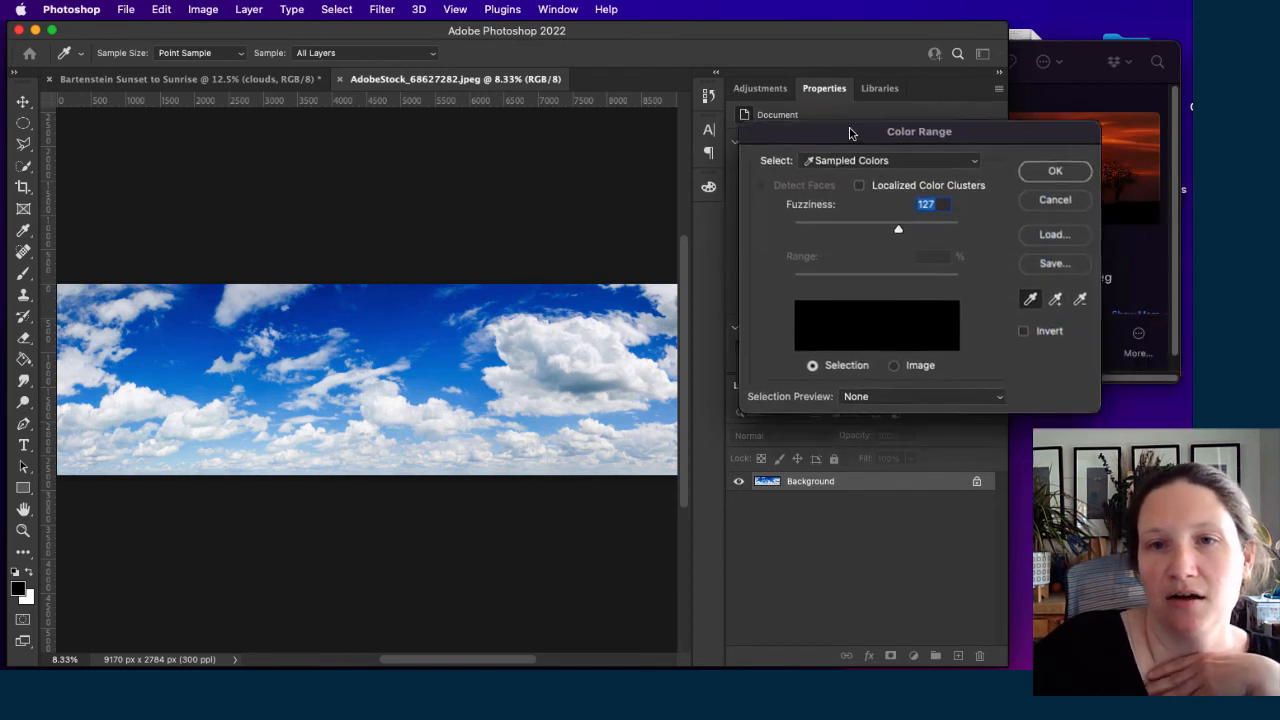
{"action": "left_click", "coordinate": [390, 328]}
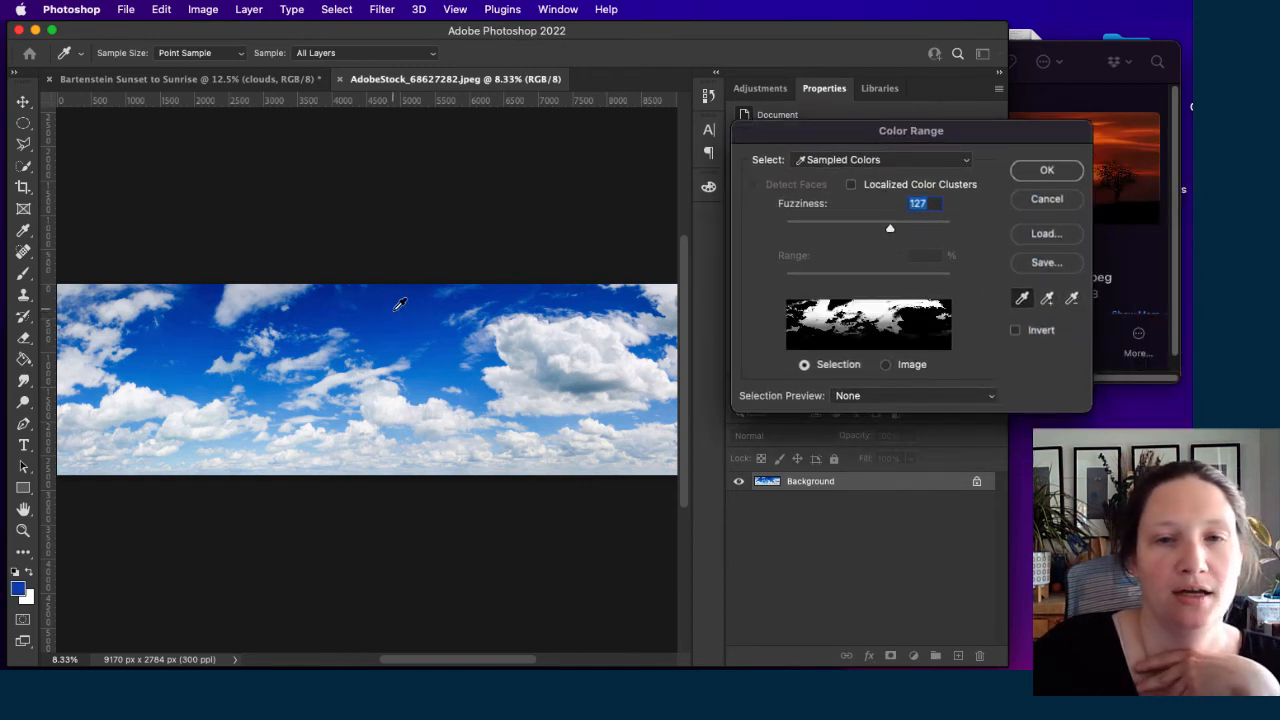
{"action": "left_click_drag", "start_coordinate": [394, 310], "coordinate": [419, 326]}
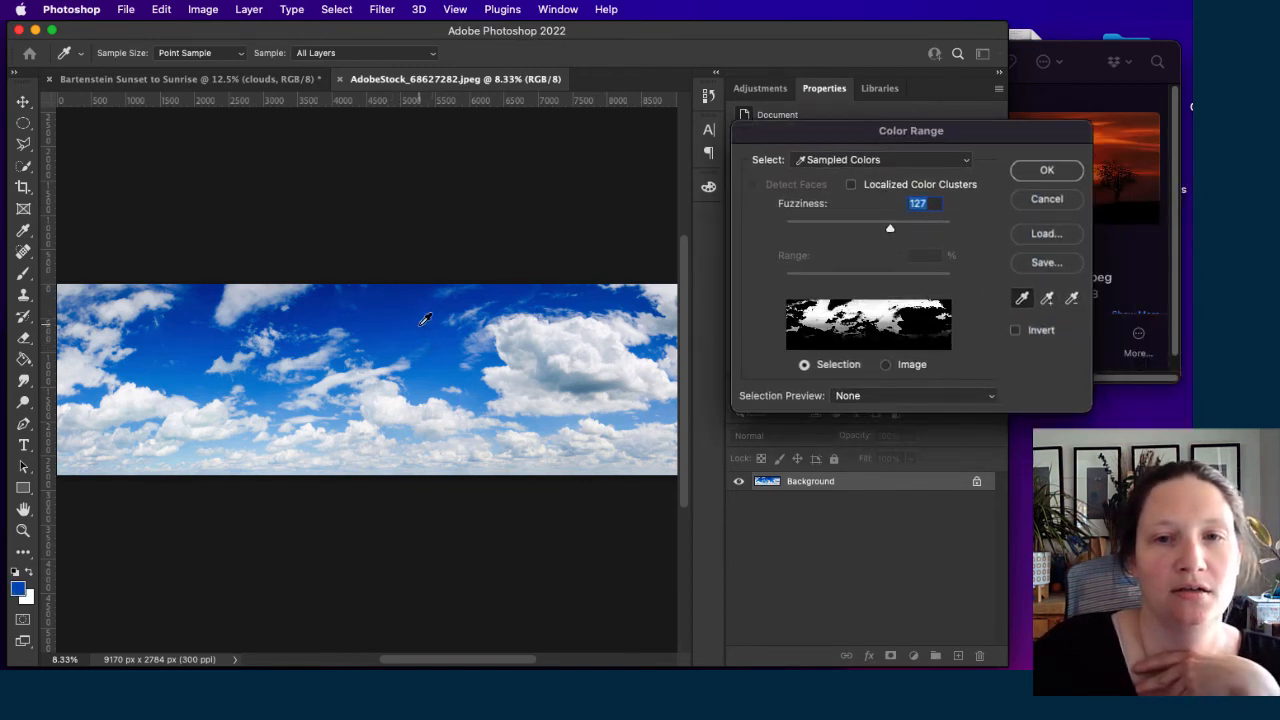
{"action": "left_click_drag", "start_coordinate": [186, 329], "coordinate": [187, 366]}
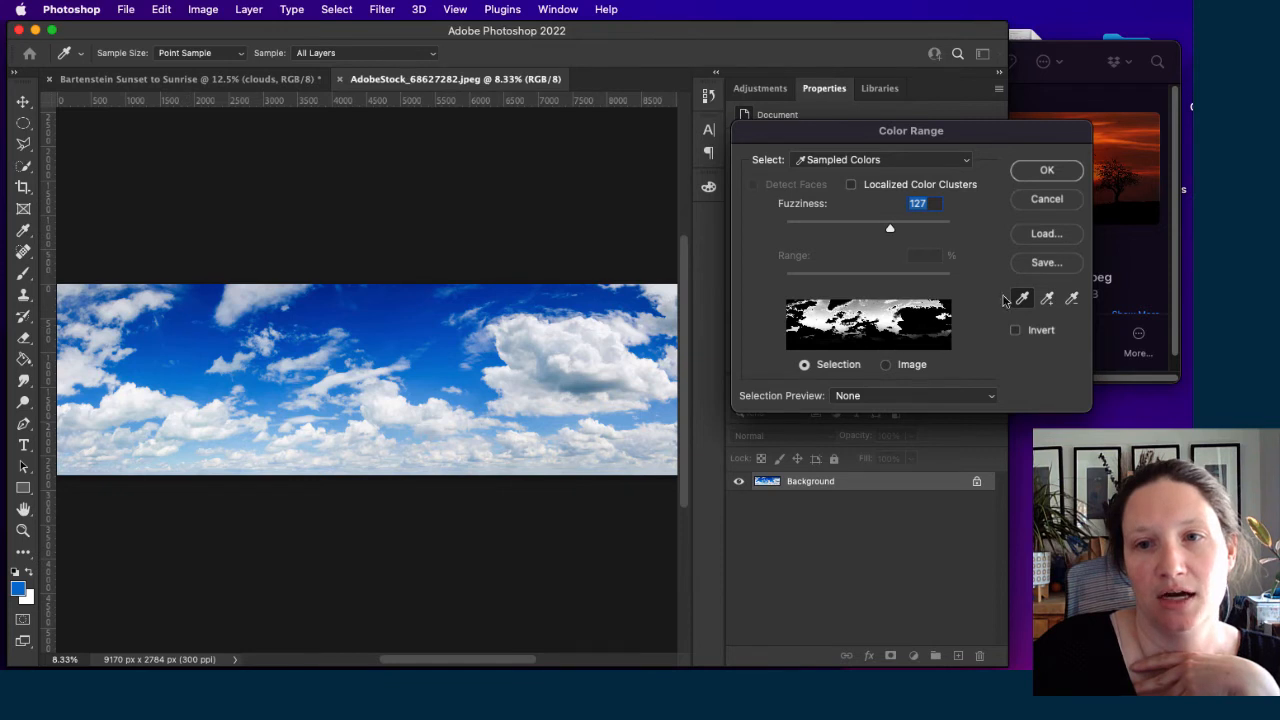
{"action": "left_click", "coordinate": [550, 428]}
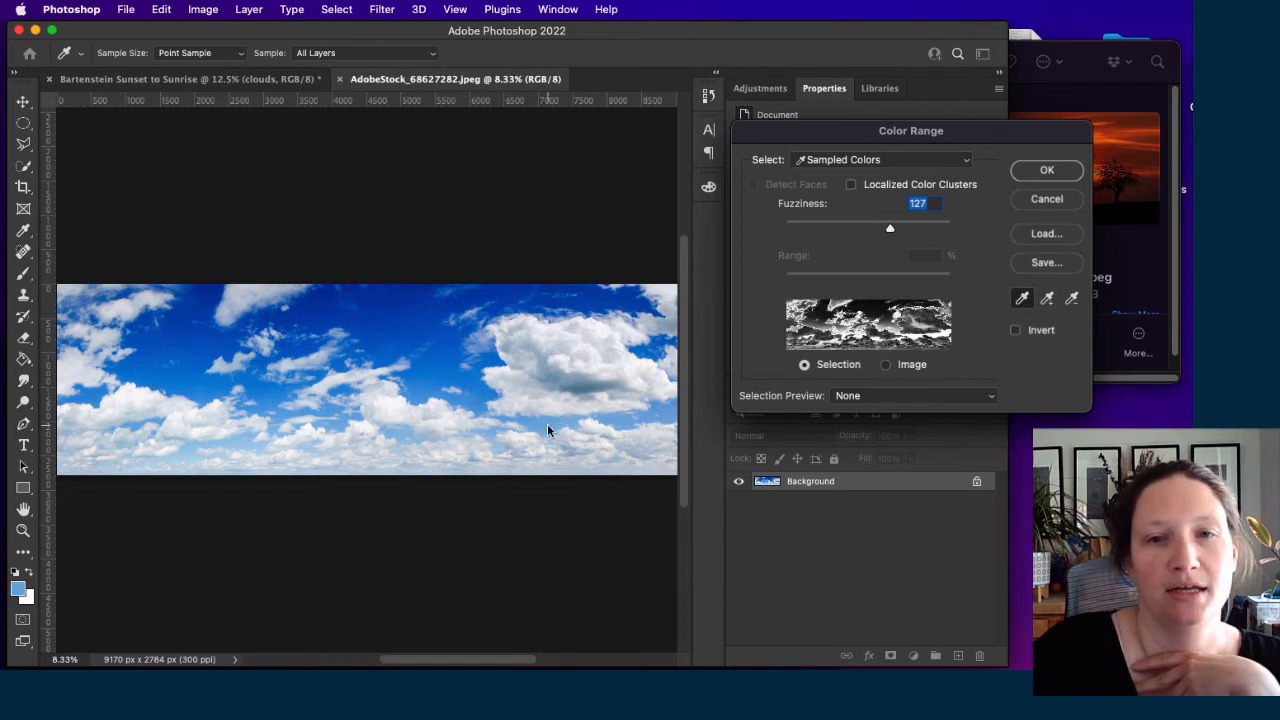
{"action": "left_click", "coordinate": [548, 427]}
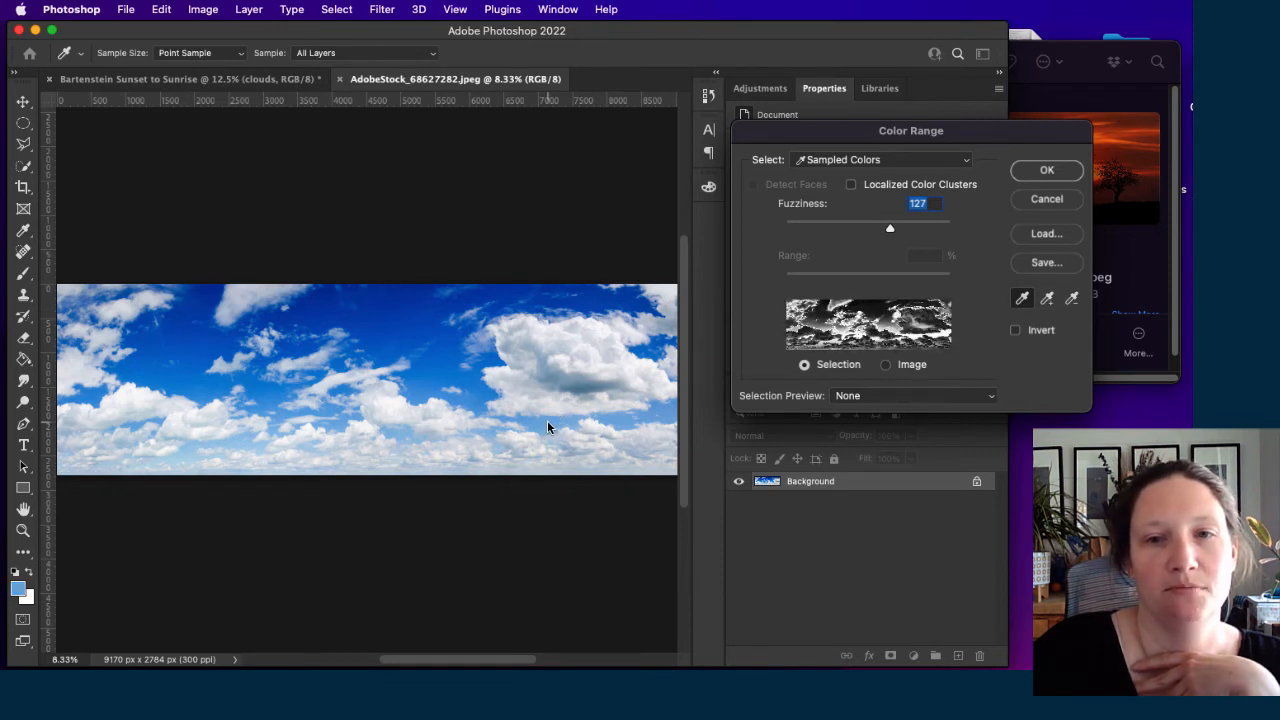
{"action": "left_click", "coordinate": [477, 387]}
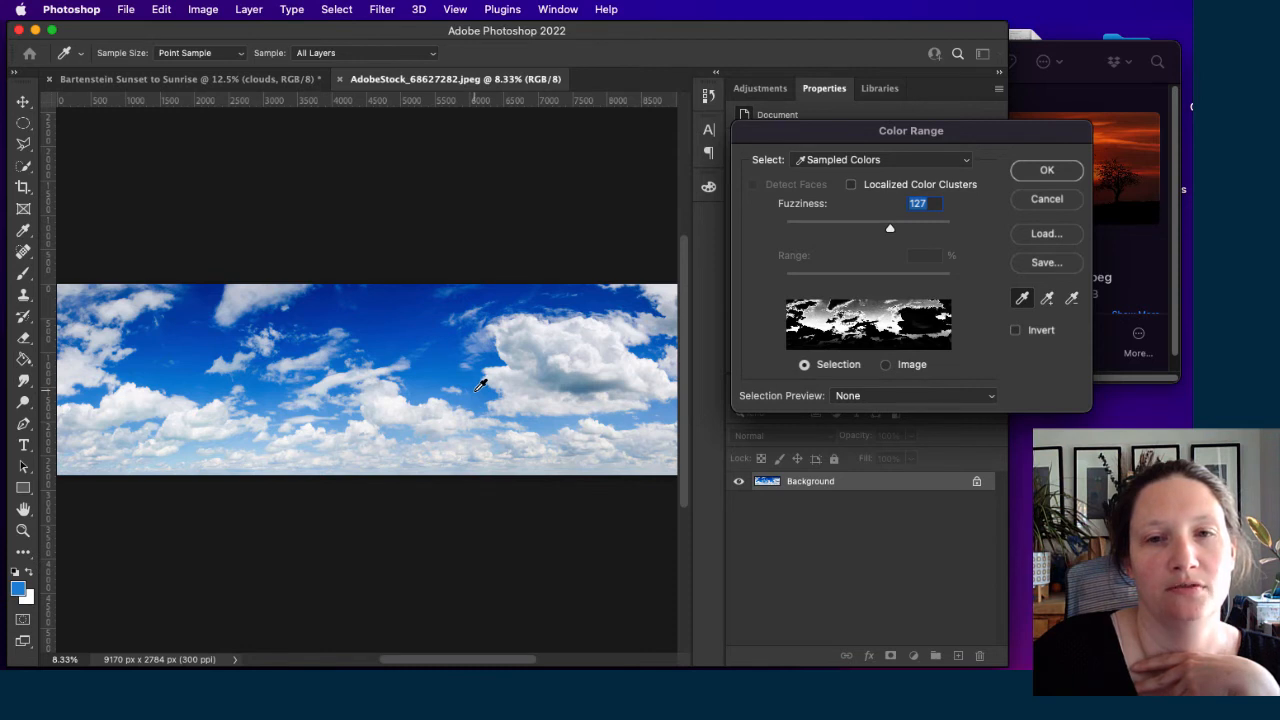
{"action": "left_click", "coordinate": [442, 368]}
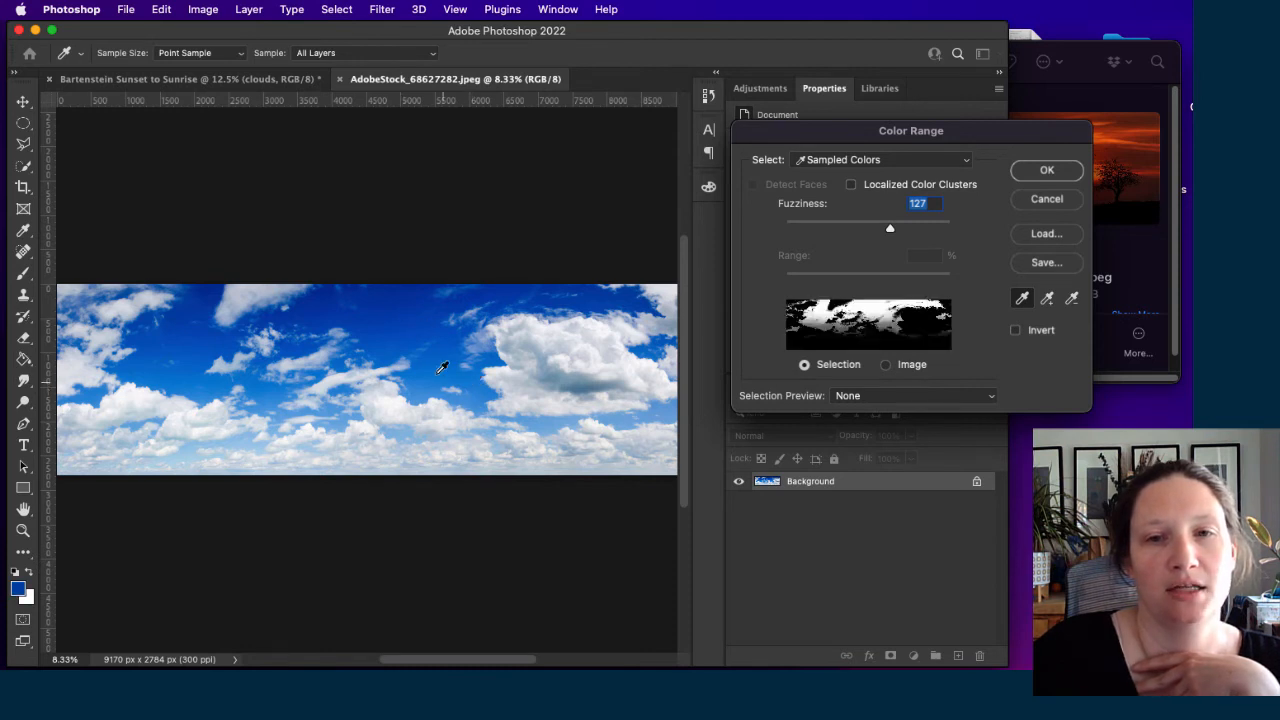
{"action": "left_click", "coordinate": [477, 405]}
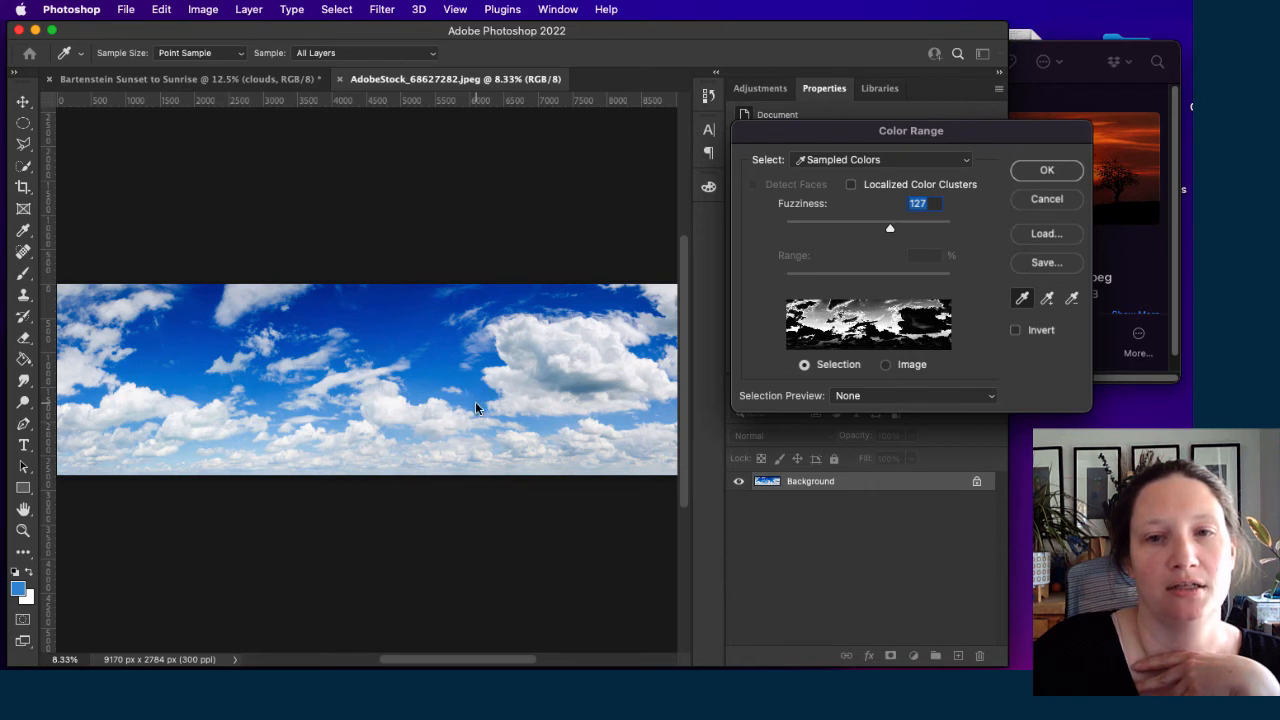
Add darker and lighter blues of the sky to the sampled color range, and lower Fuzziness to 60.
{"action": "left_click", "coordinate": [1048, 300]}
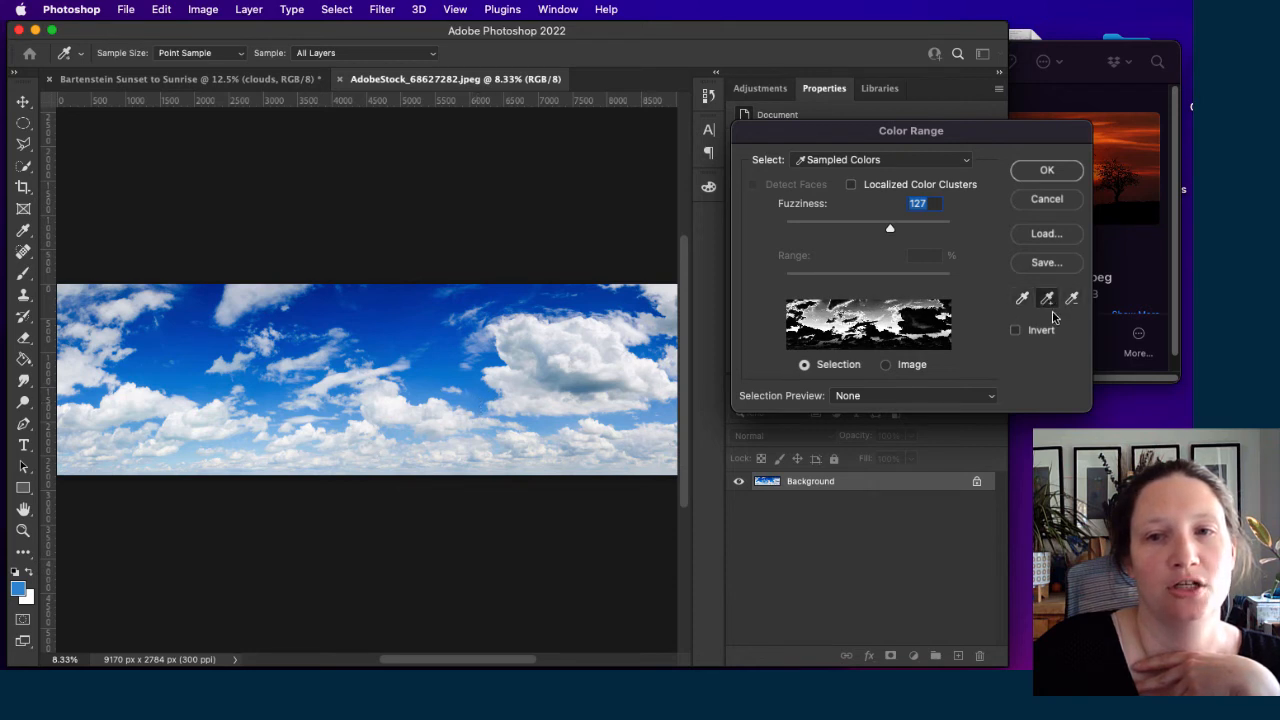
{"action": "left_click", "coordinate": [405, 322]}
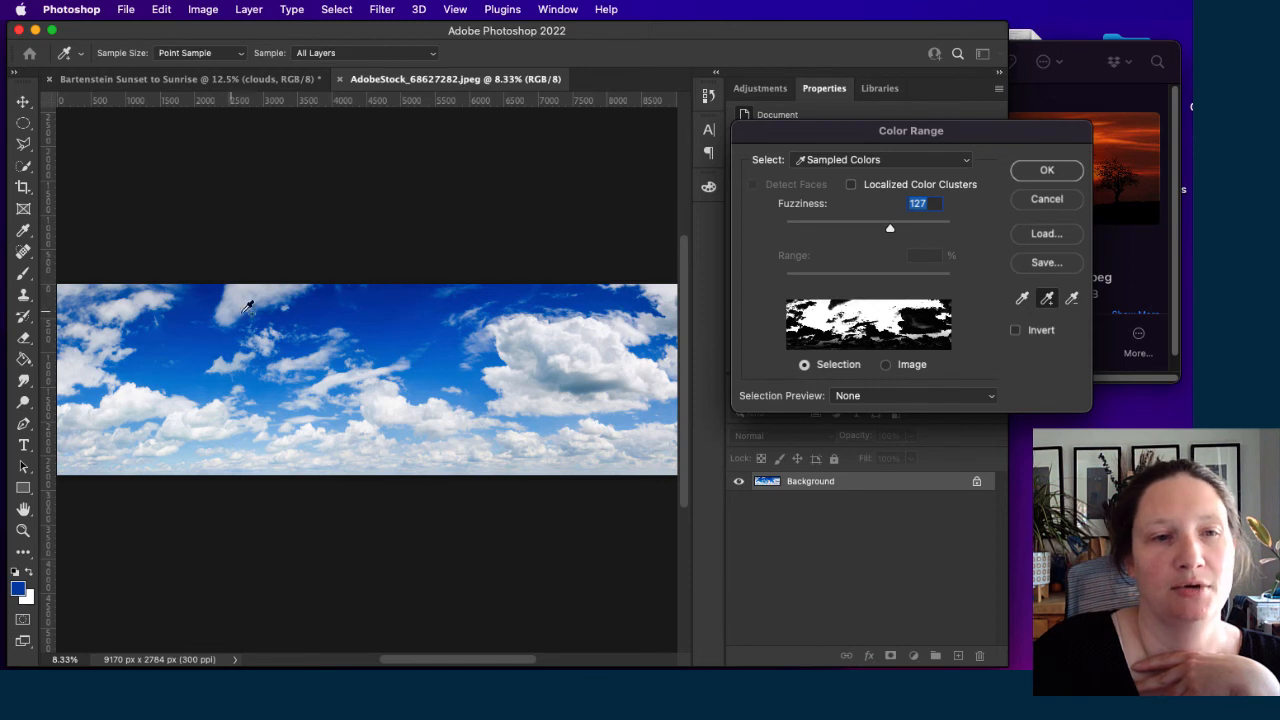
{"action": "left_click", "coordinate": [210, 299]}
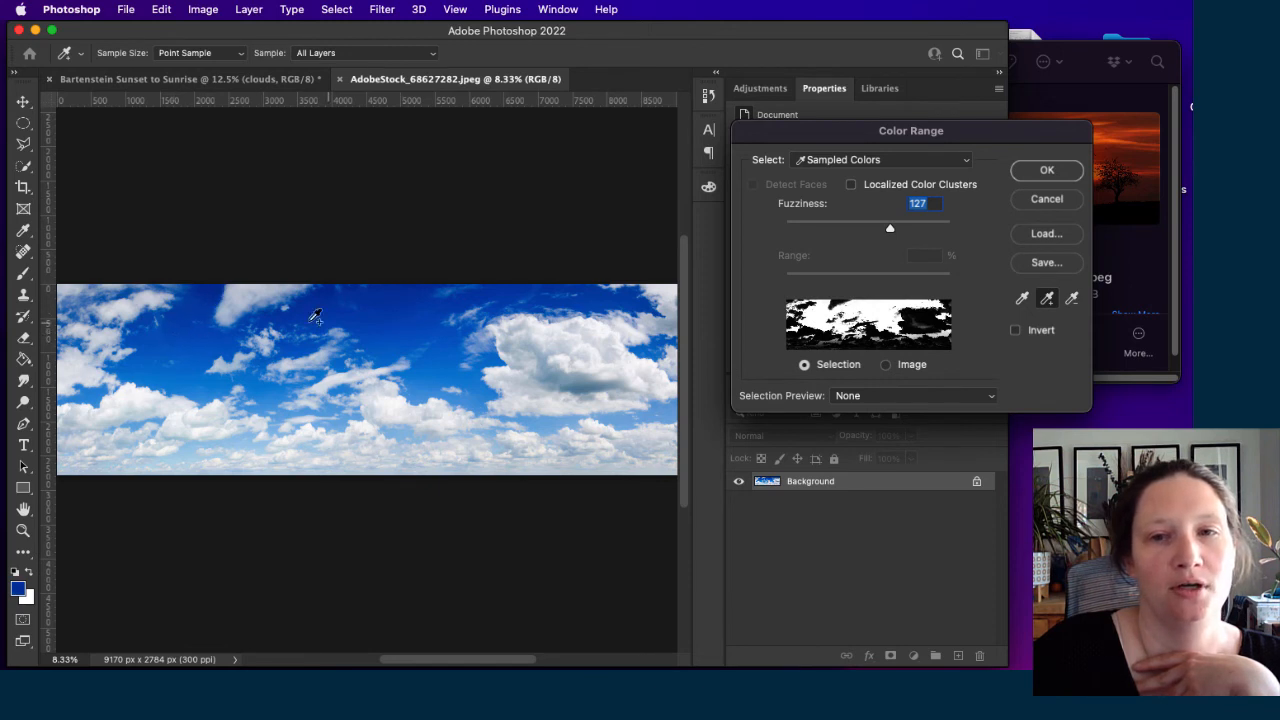
{"action": "left_click", "coordinate": [475, 387]}
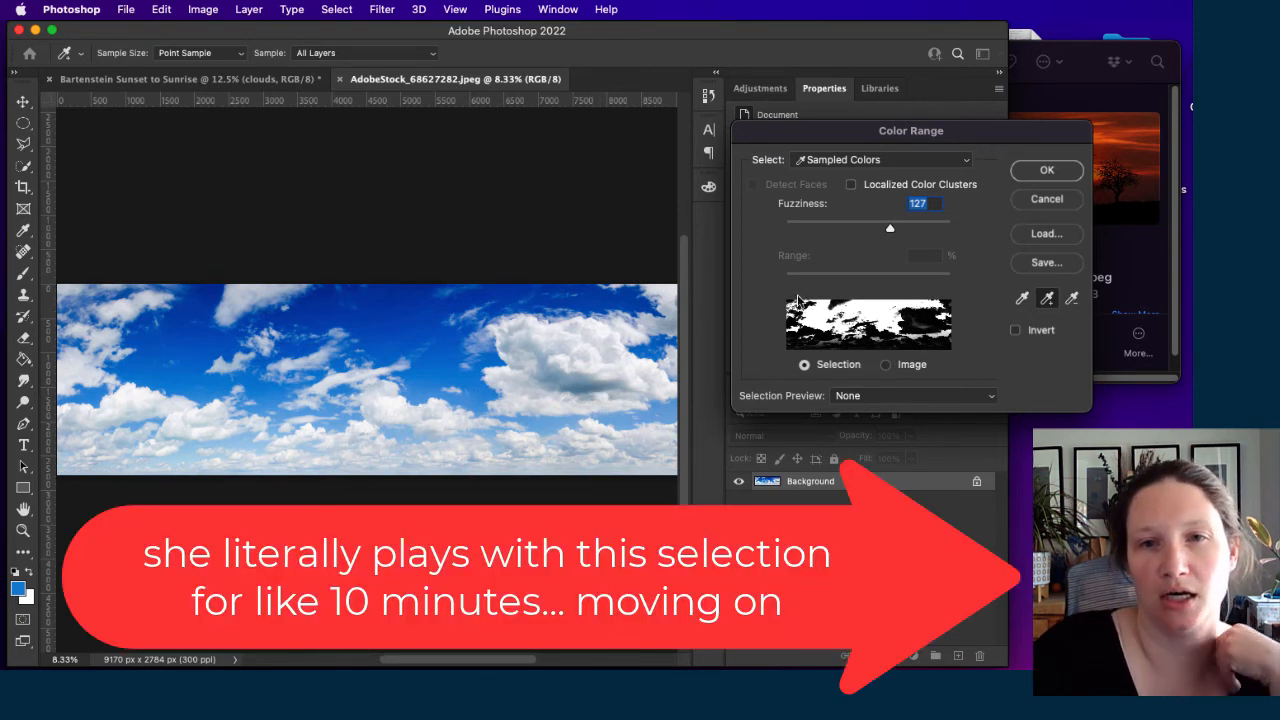
{"action": "left_click_drag", "start_coordinate": [890, 230], "coordinate": [837, 233]}
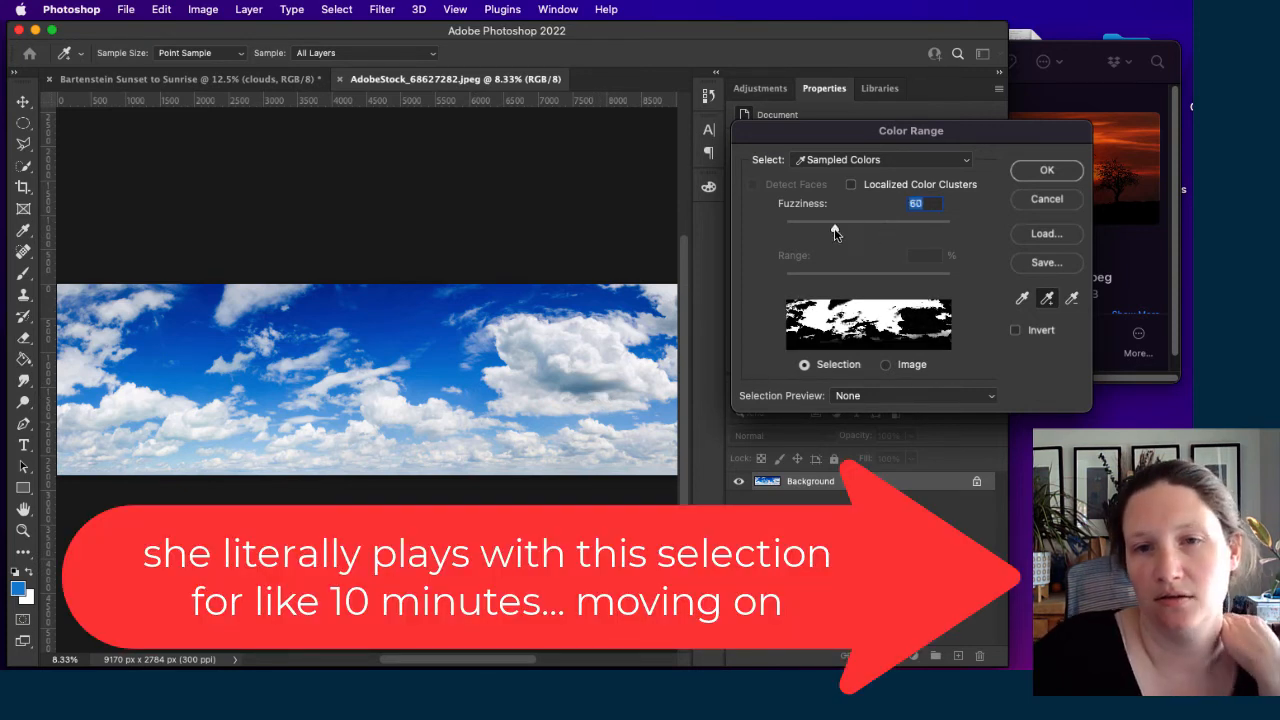
Apply the blue-sky Color Range selection with Localized Color Clusters, Fuzziness 67 and Range 78%, and add a layer mask from it.
{"action": "key", "text": "Return"}
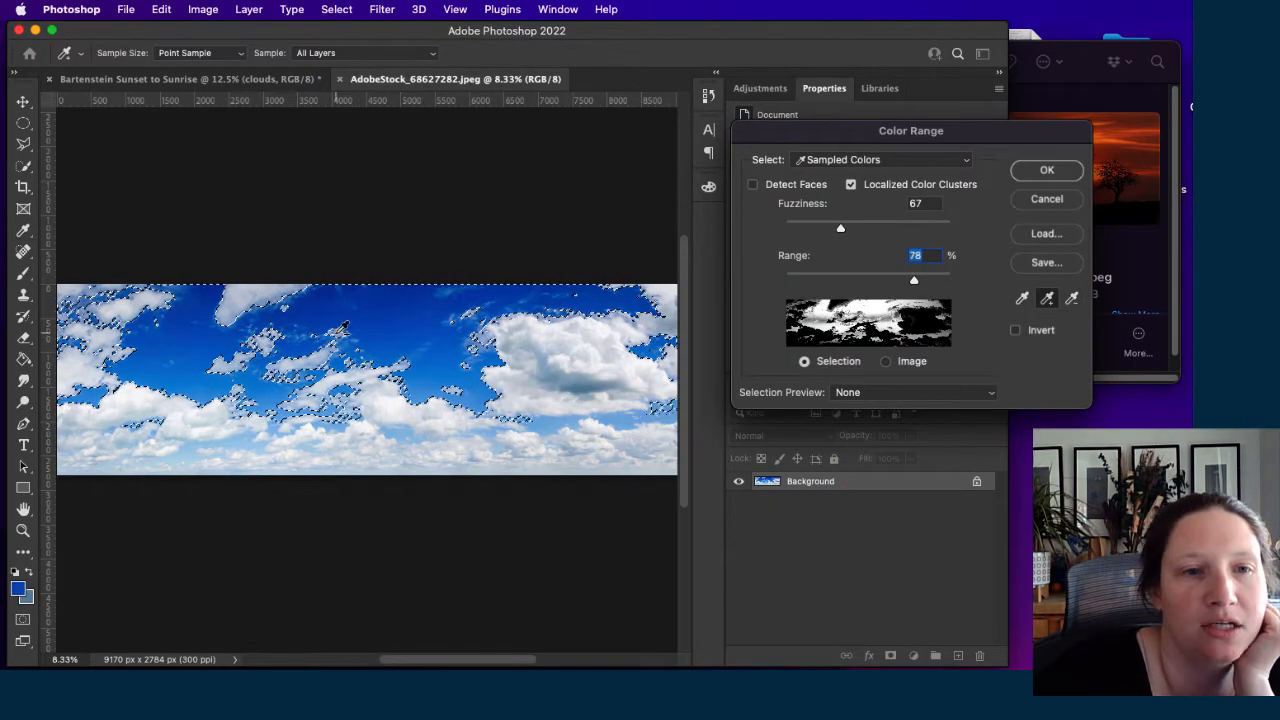
{"action": "key", "text": "Return"}
{"action": "left_click", "coordinate": [890, 655]}
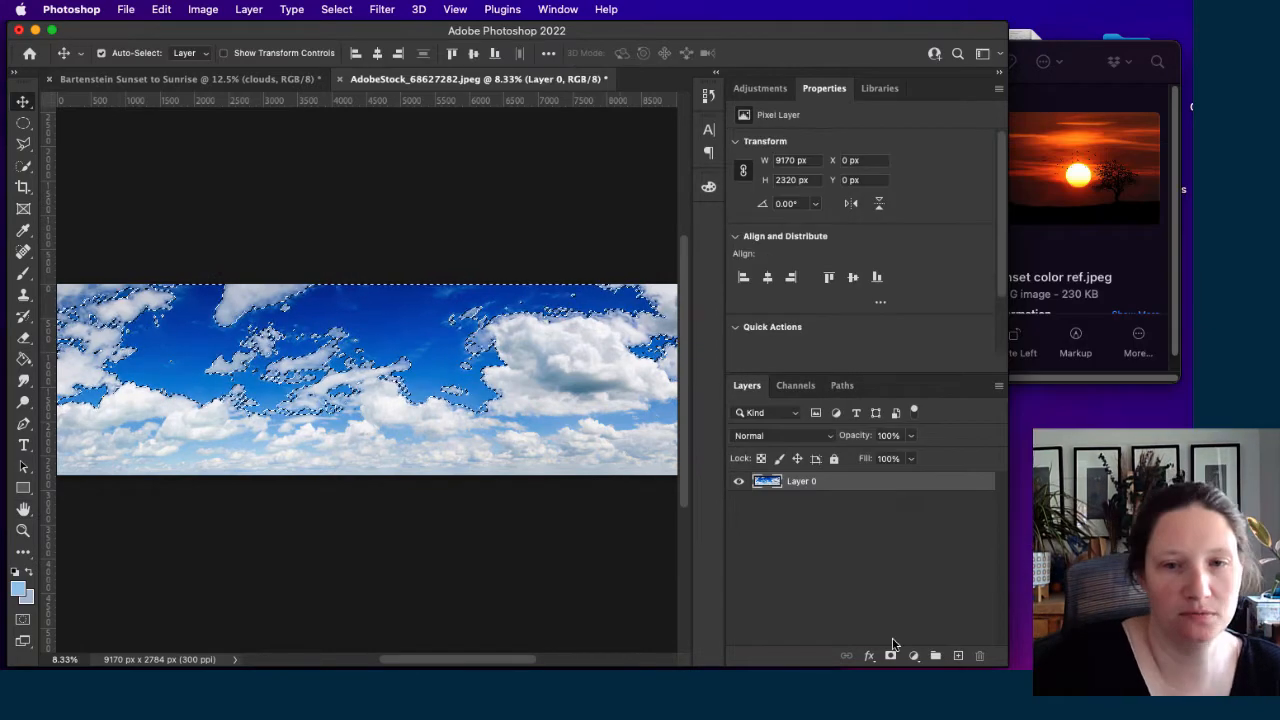
Soften the cloud photo's layer mask with Density 89% and Feather 107.9 px.
{"action": "left_click_drag", "start_coordinate": [980, 196], "coordinate": [953, 200]}
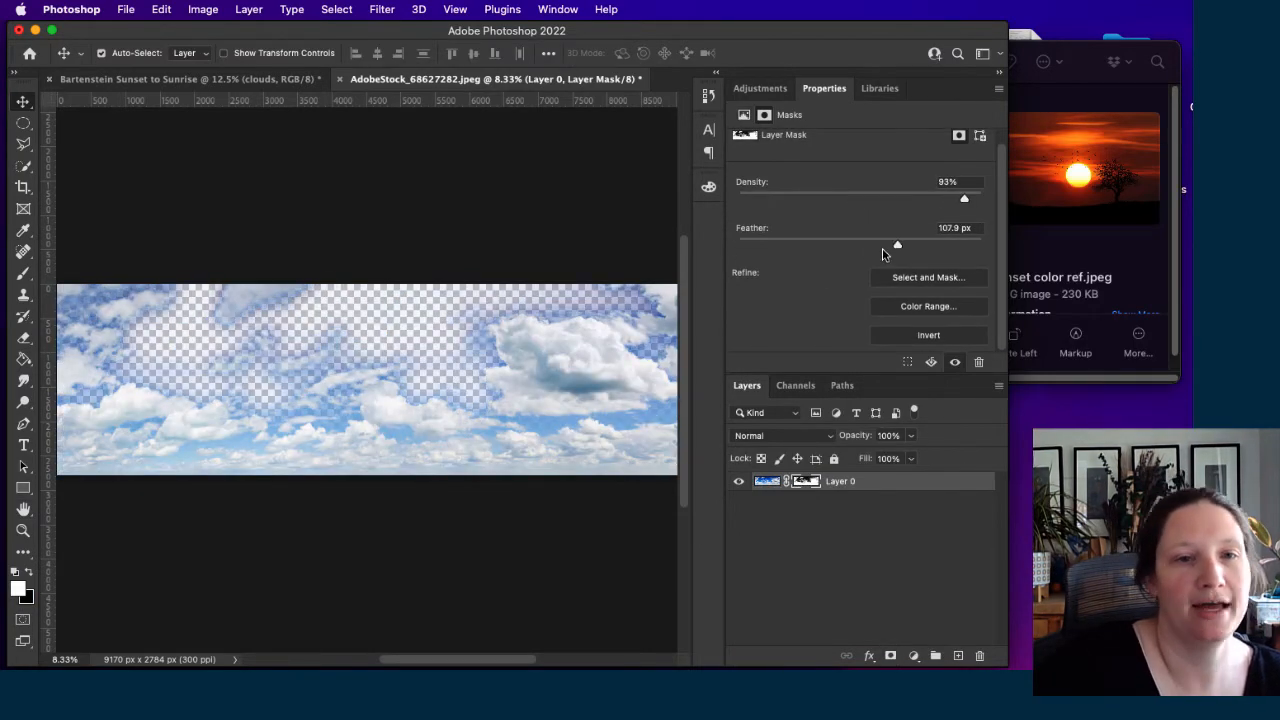
{"action": "key", "text": "super+s"}
{"action": "left_click", "coordinate": [779, 379]}
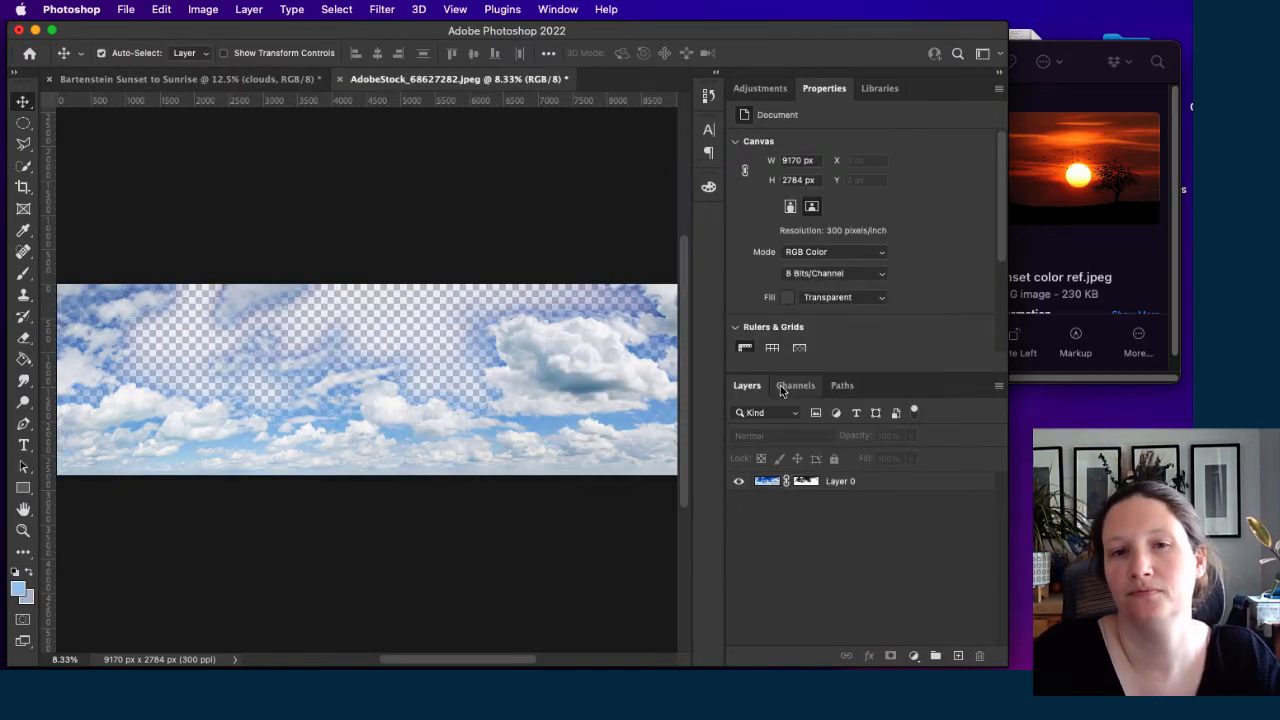
Start saving the cloud photo on the computer, choosing Desktop > Digital Design 2022 > Sunset to Sunrise > 02 Project Files as the location.
{"action": "left_click", "coordinate": [120, 10]}
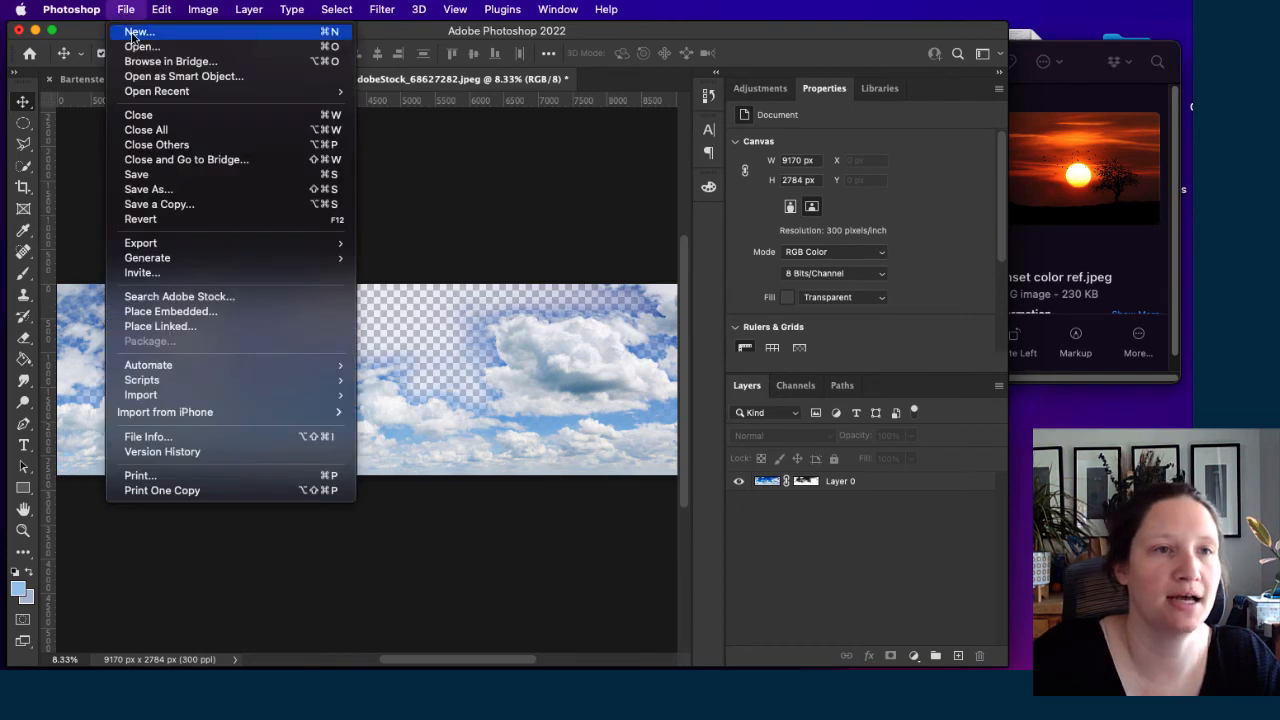
{"action": "left_click", "coordinate": [148, 190]}
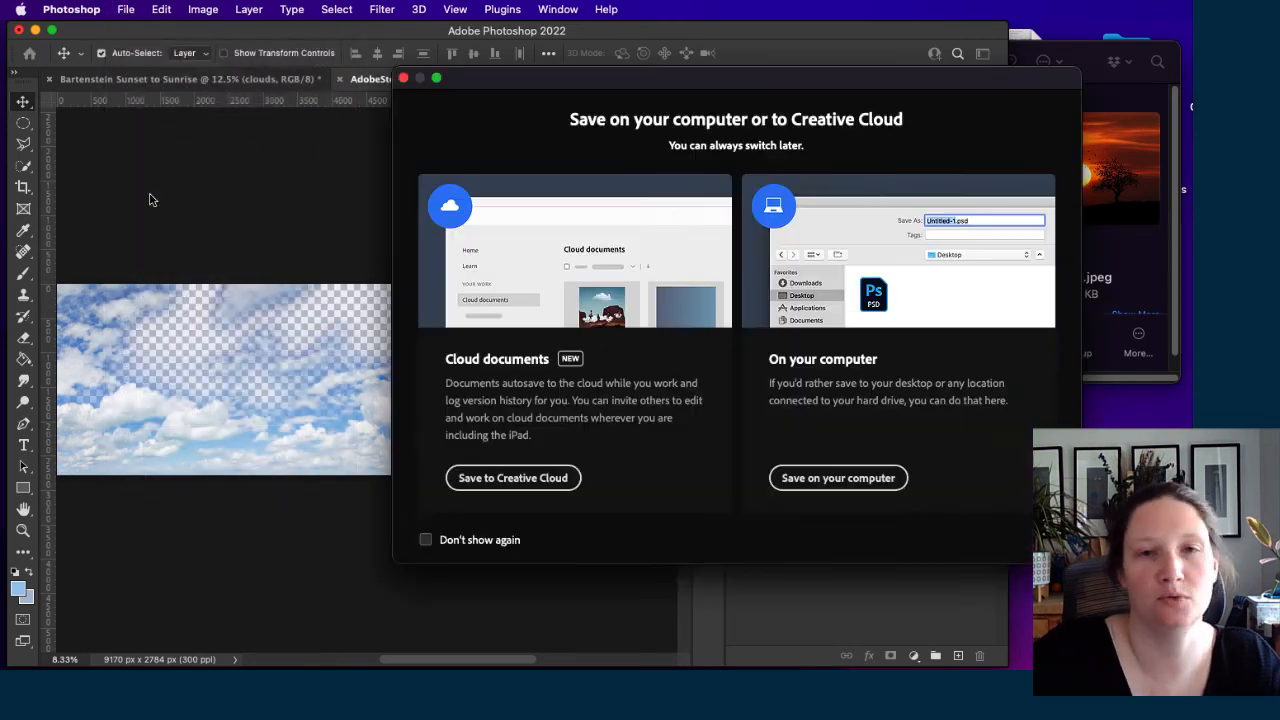
{"action": "left_click", "coordinate": [833, 480]}
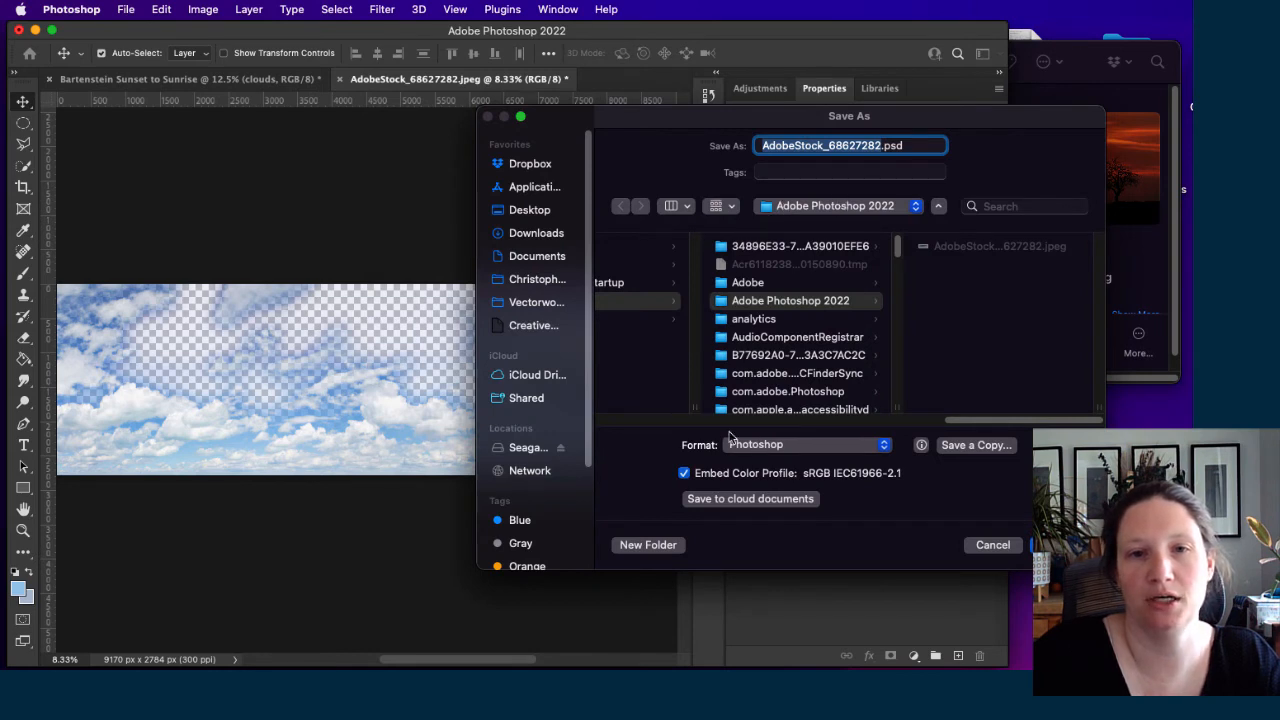
{"action": "left_click", "coordinate": [530, 212]}
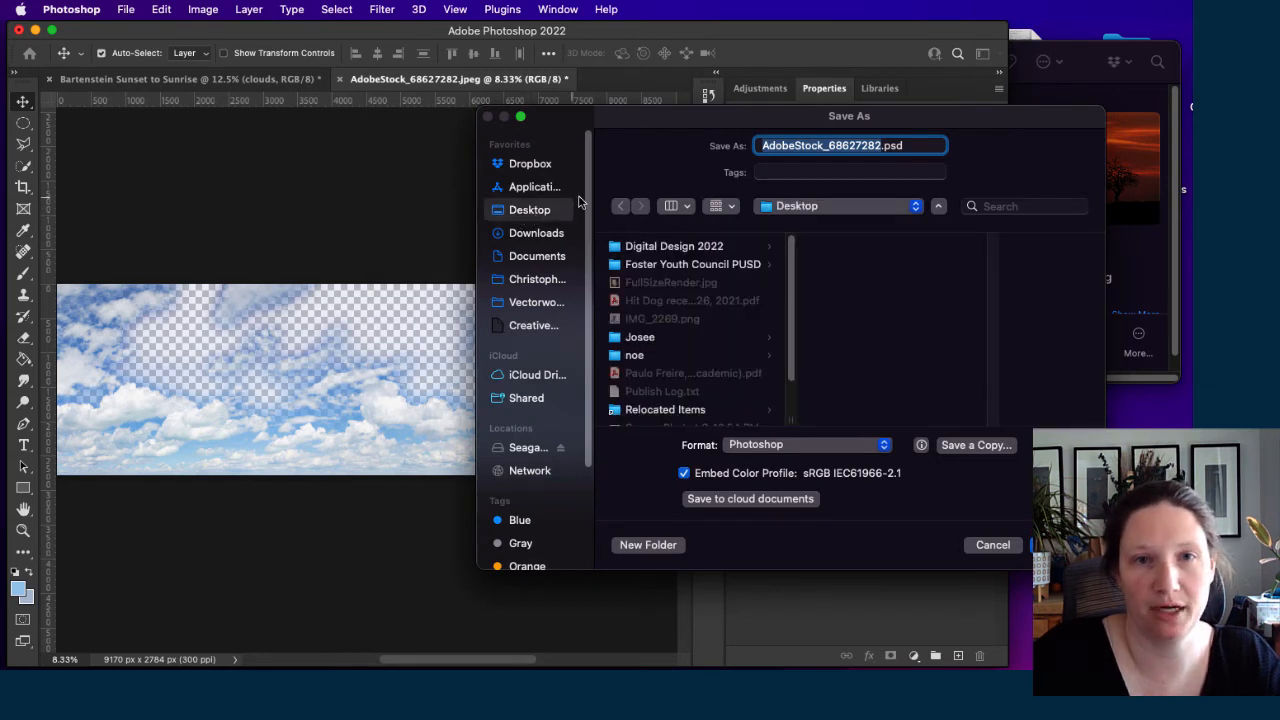
{"action": "left_click", "coordinate": [668, 245]}
{"action": "left_click", "coordinate": [886, 303]}
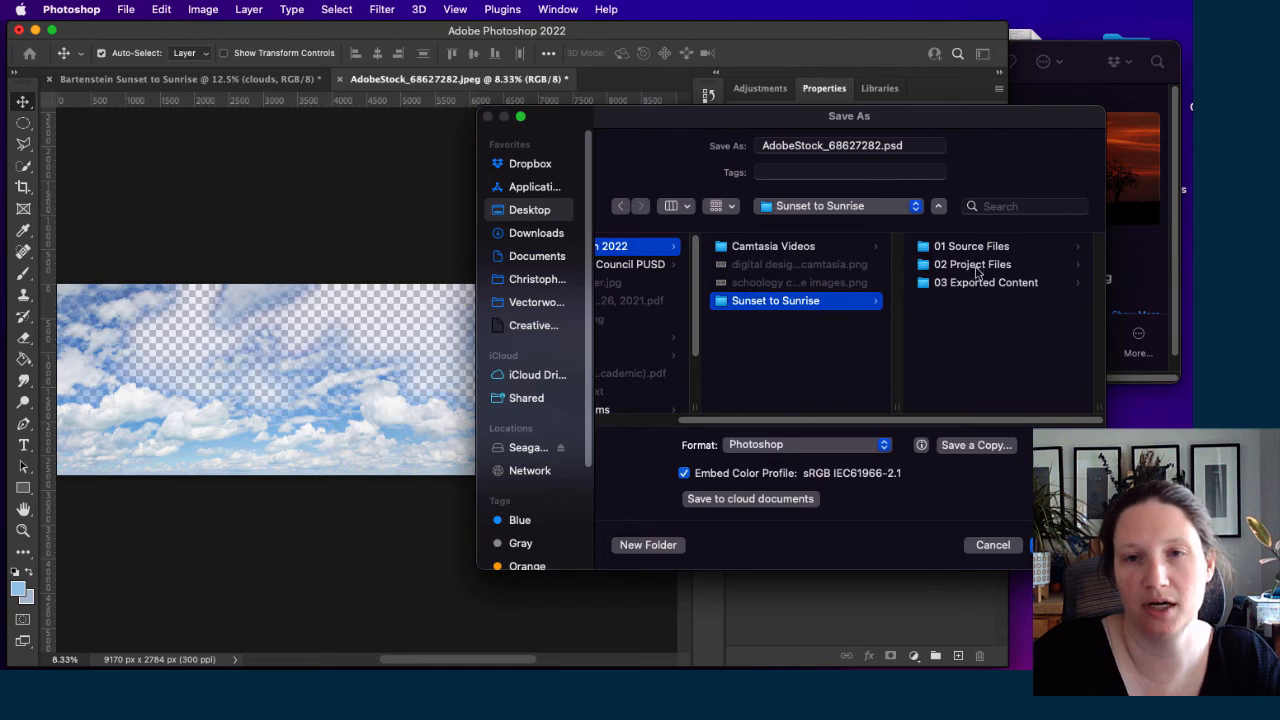
{"action": "left_click", "coordinate": [972, 266]}
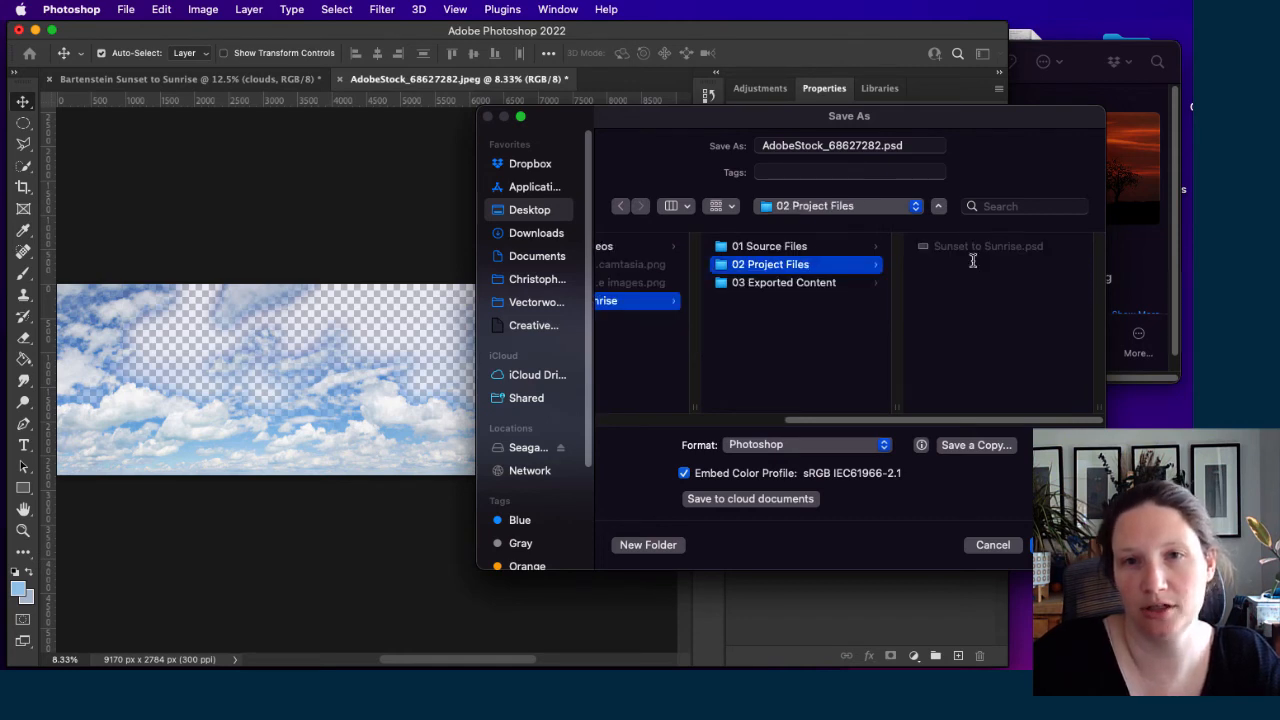
Name the file edited clouds and save it in Photoshop format with Maximize Compatibility.
{"action": "double_click", "coordinate": [882, 145]}
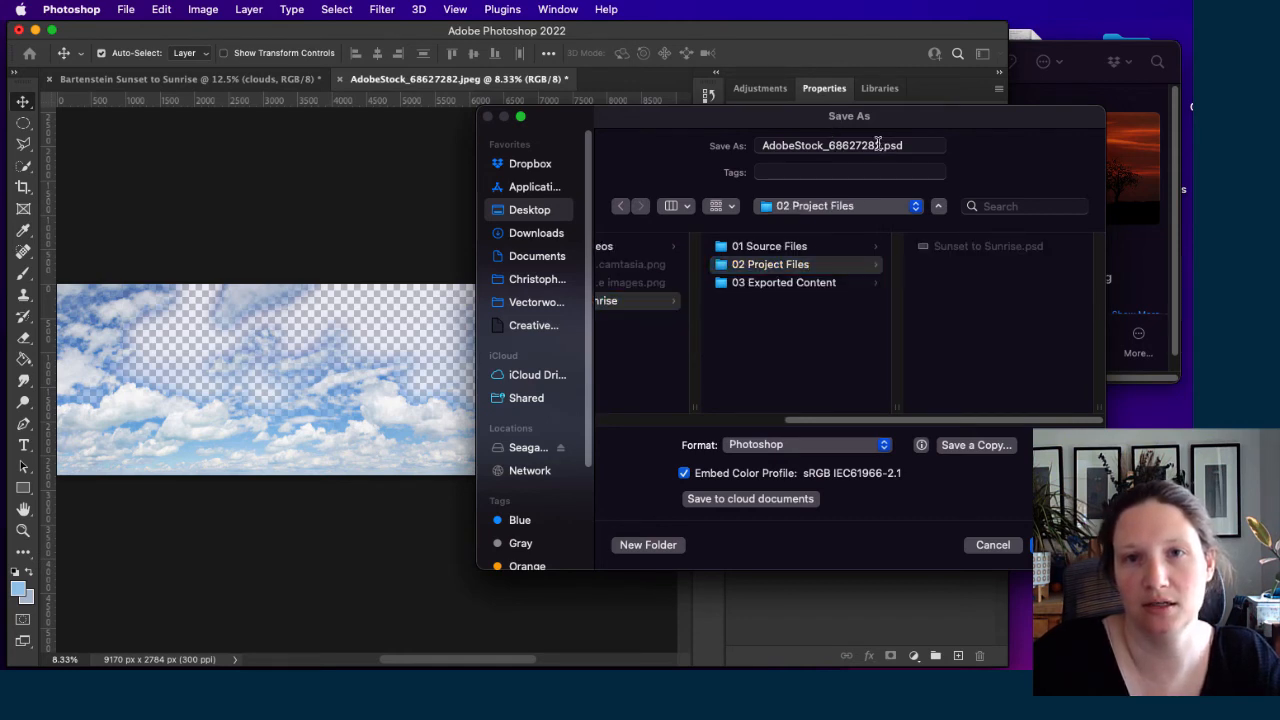
{"action": "type", "text": "edite"}
{"action": "type", "text": "d clouds"}
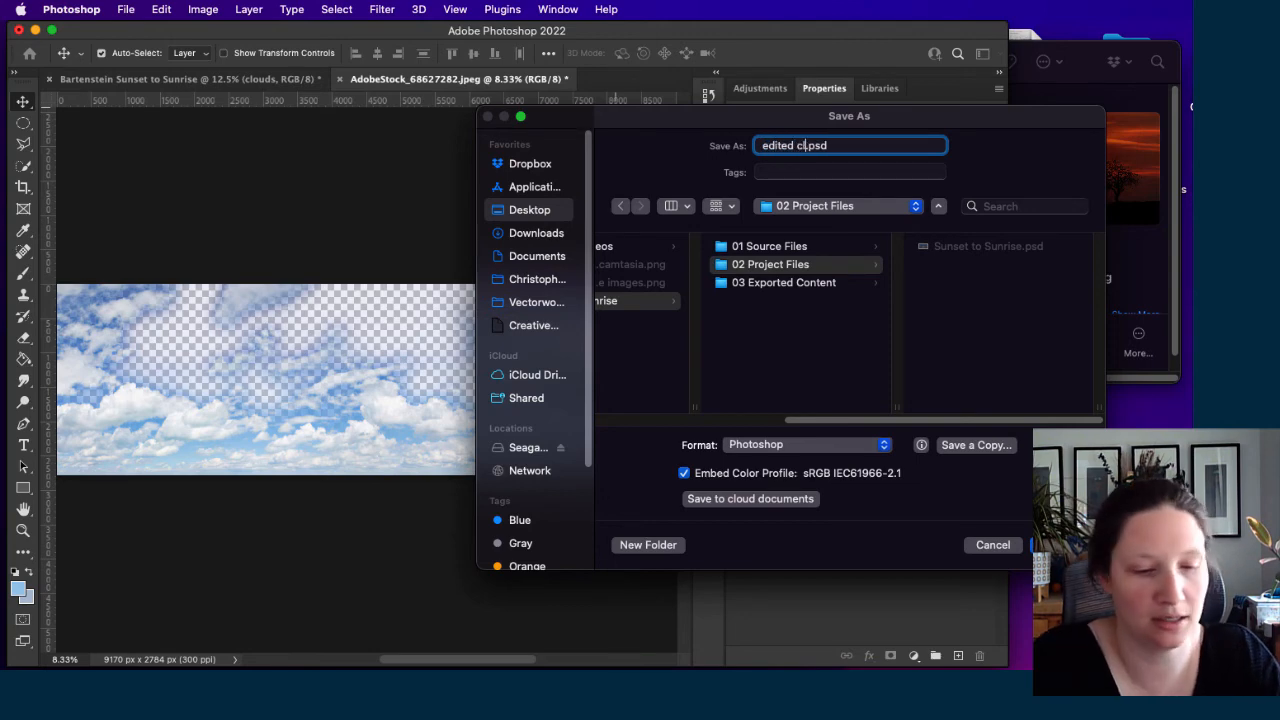
{"action": "key", "text": "Return"}
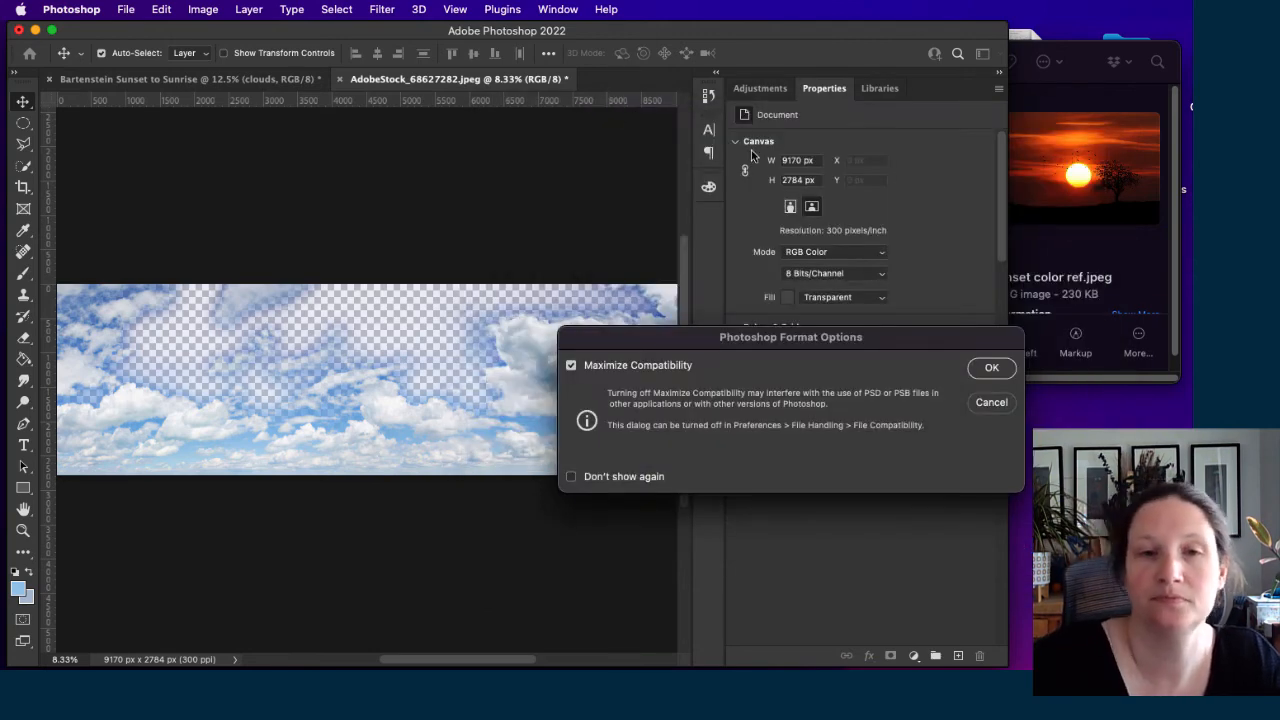
{"action": "left_click", "coordinate": [993, 372]}
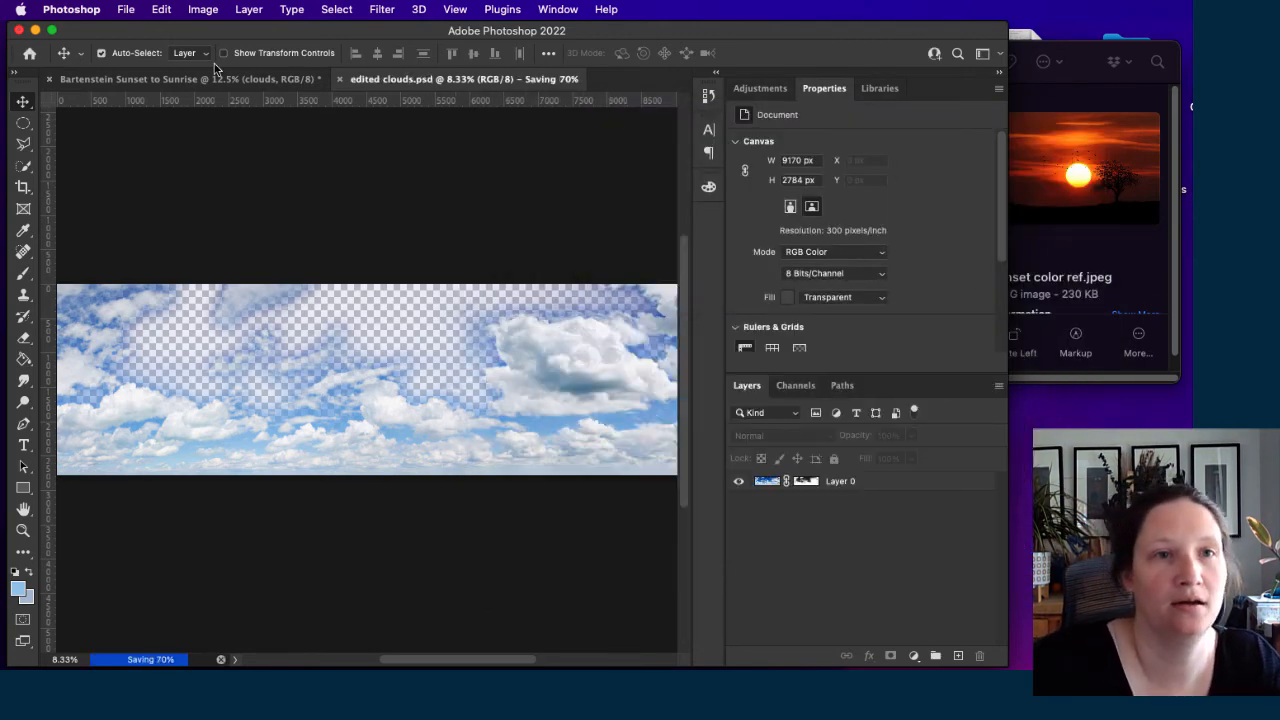
In the Sunset to Sunrise document, relink the clouds smart object to edited clouds.psd.
{"action": "left_click", "coordinate": [167, 80]}
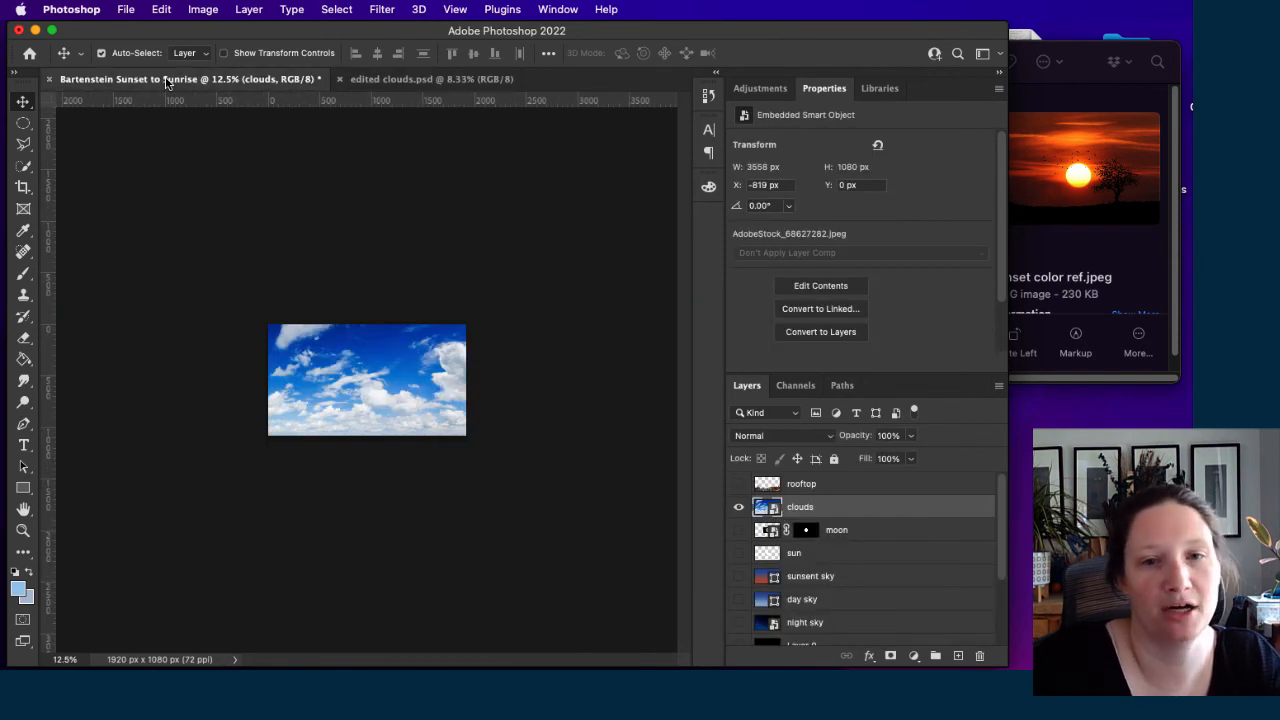
{"action": "right_click", "coordinate": [773, 512]}
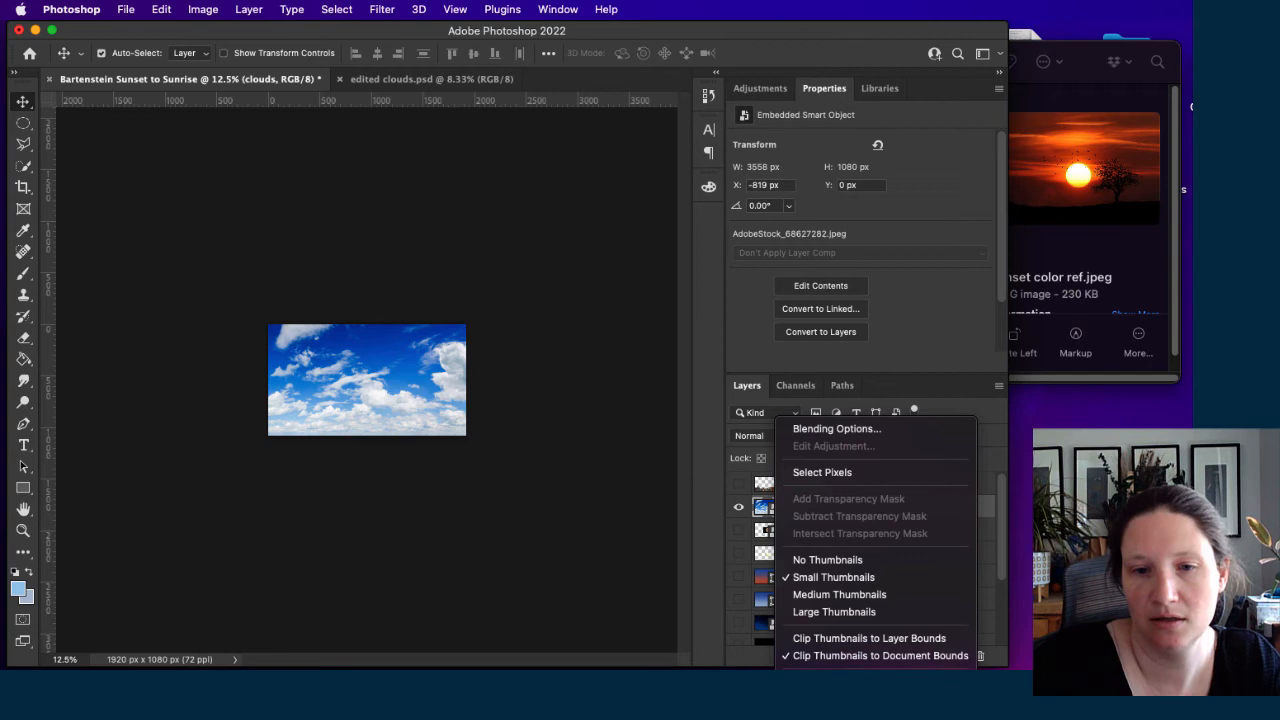
{"action": "left_click", "coordinate": [770, 509]}
{"action": "right_click", "coordinate": [800, 507]}
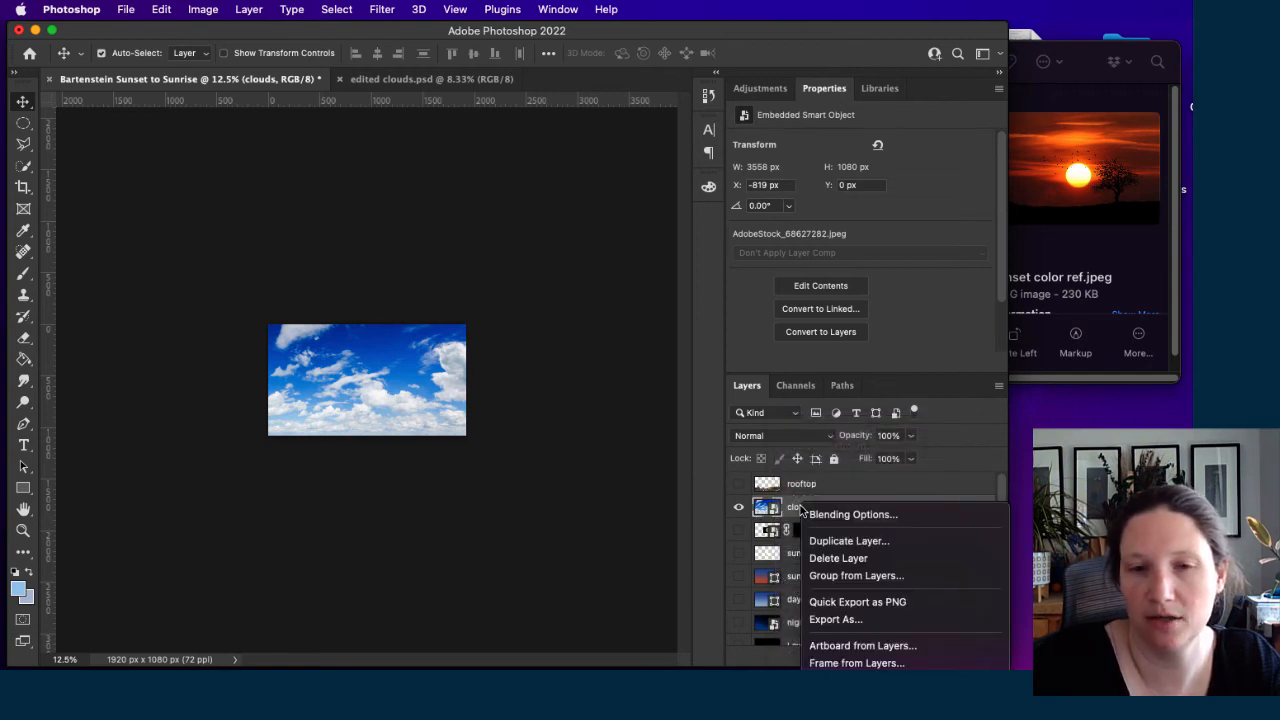
{"action": "scroll", "coordinate": [830, 522], "scroll_direction": "down", "scroll_amount": 10}
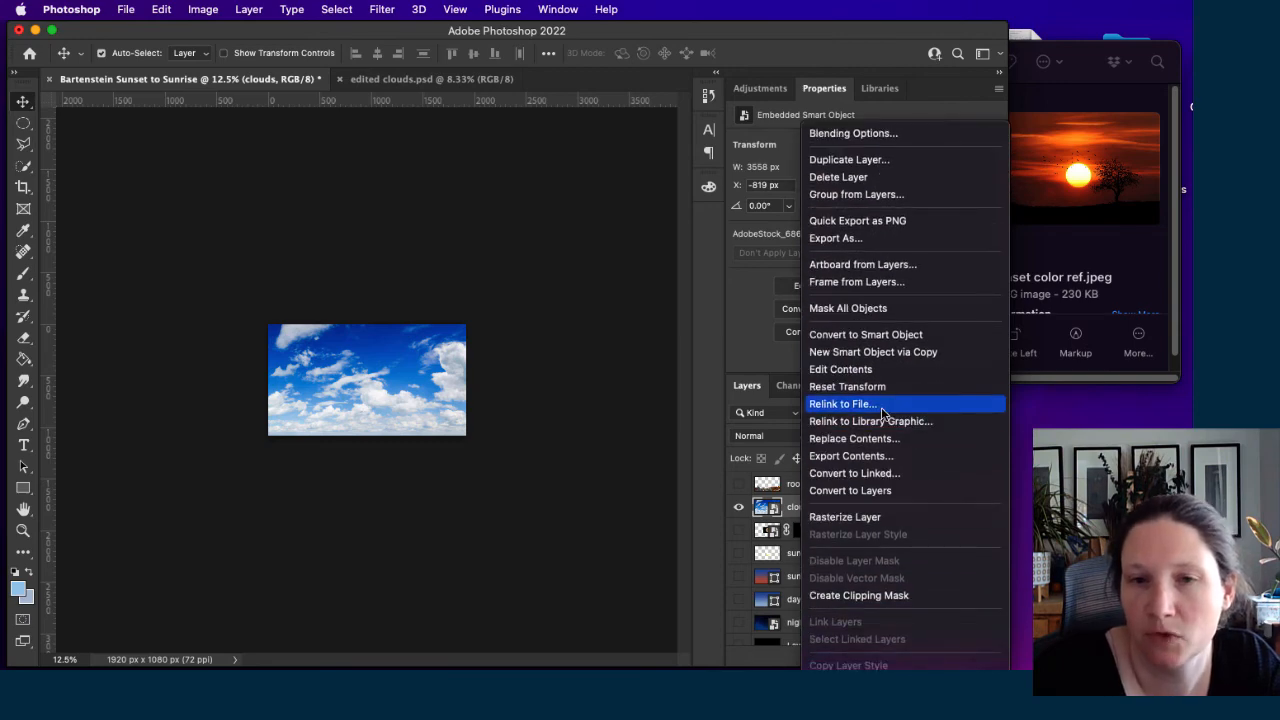
{"action": "left_click", "coordinate": [860, 404]}
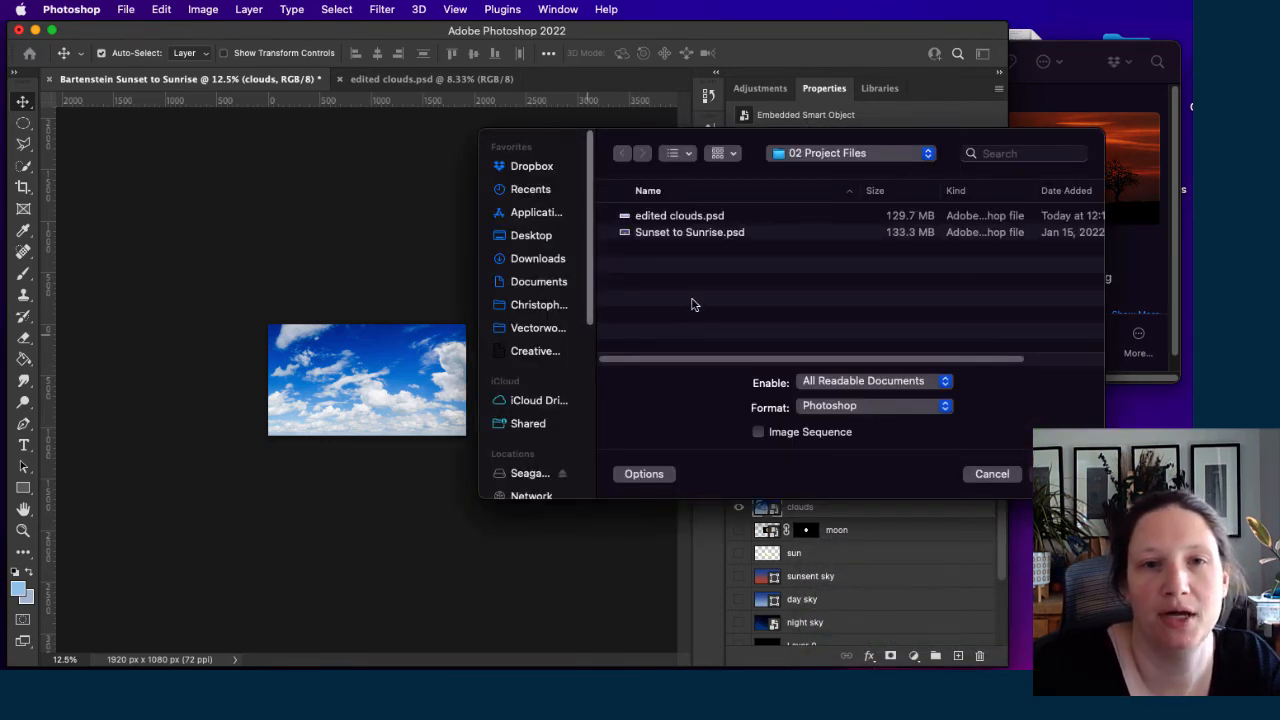
{"action": "left_click", "coordinate": [672, 219]}
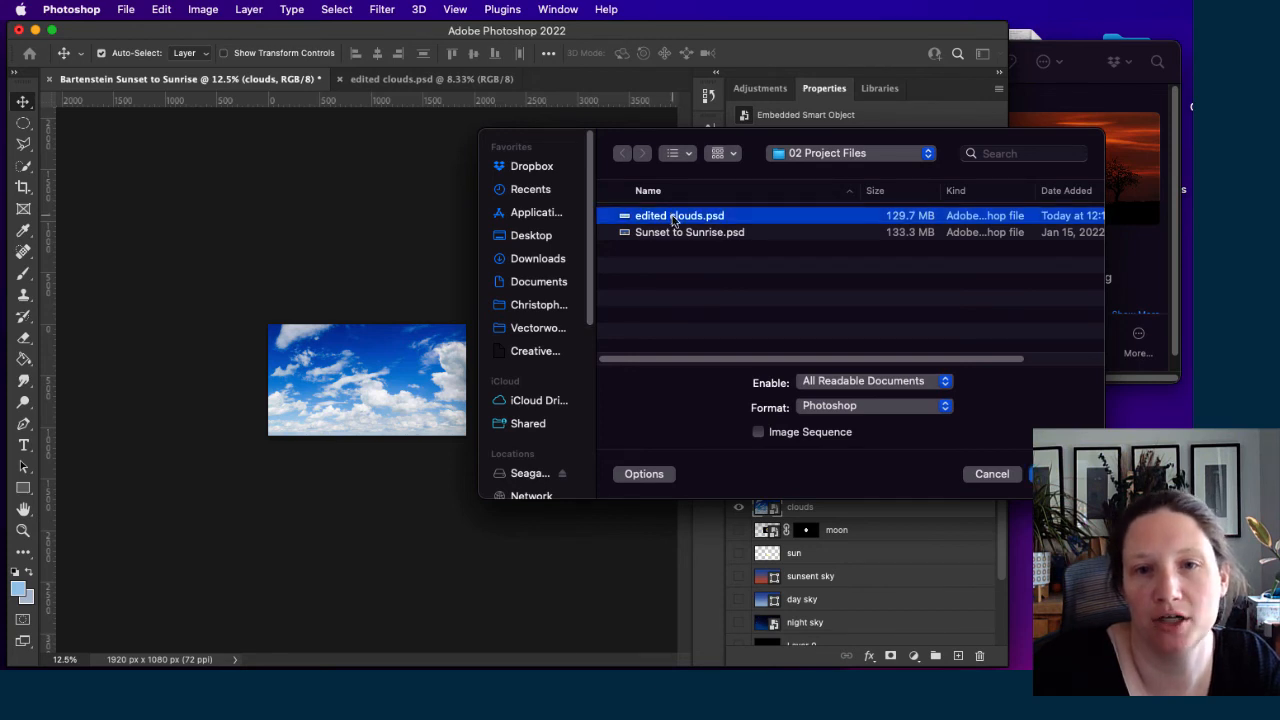
{"action": "left_click", "coordinate": [1060, 474]}
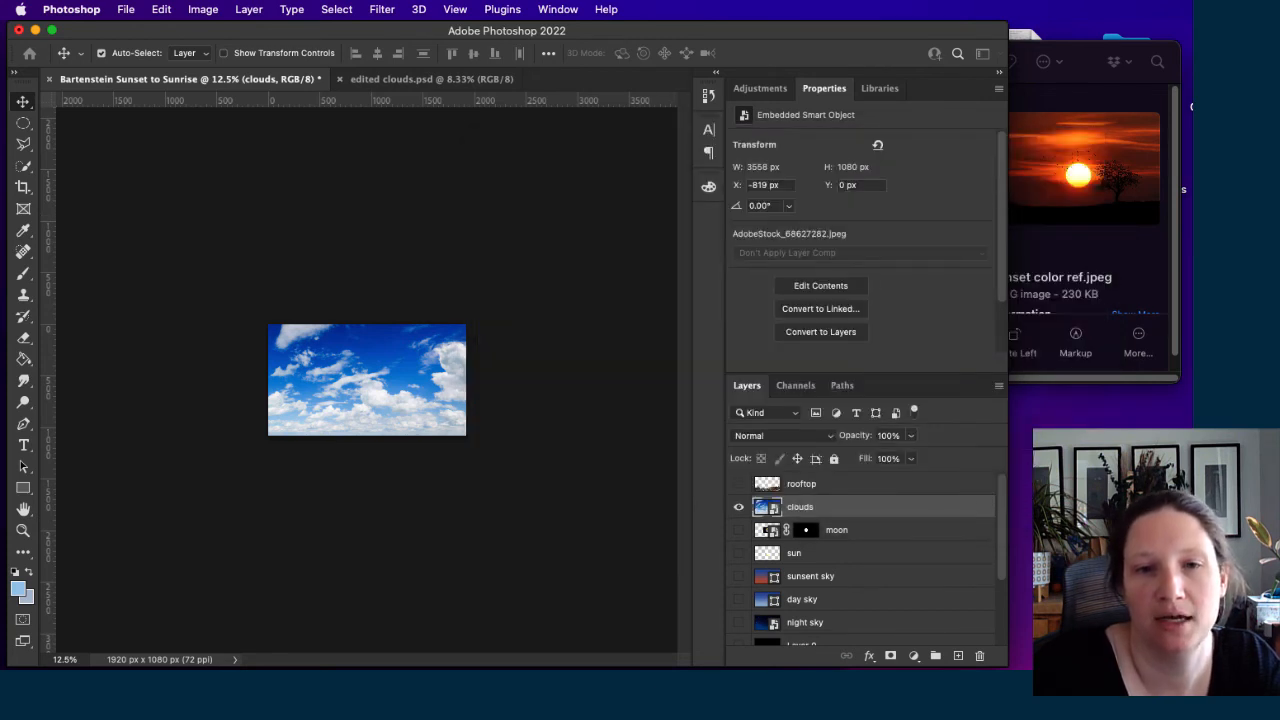
Show the sunset sky and day sky layers beneath the clouds, and compare the masked clouds against both skies.
{"action": "left_click", "coordinate": [738, 577]}
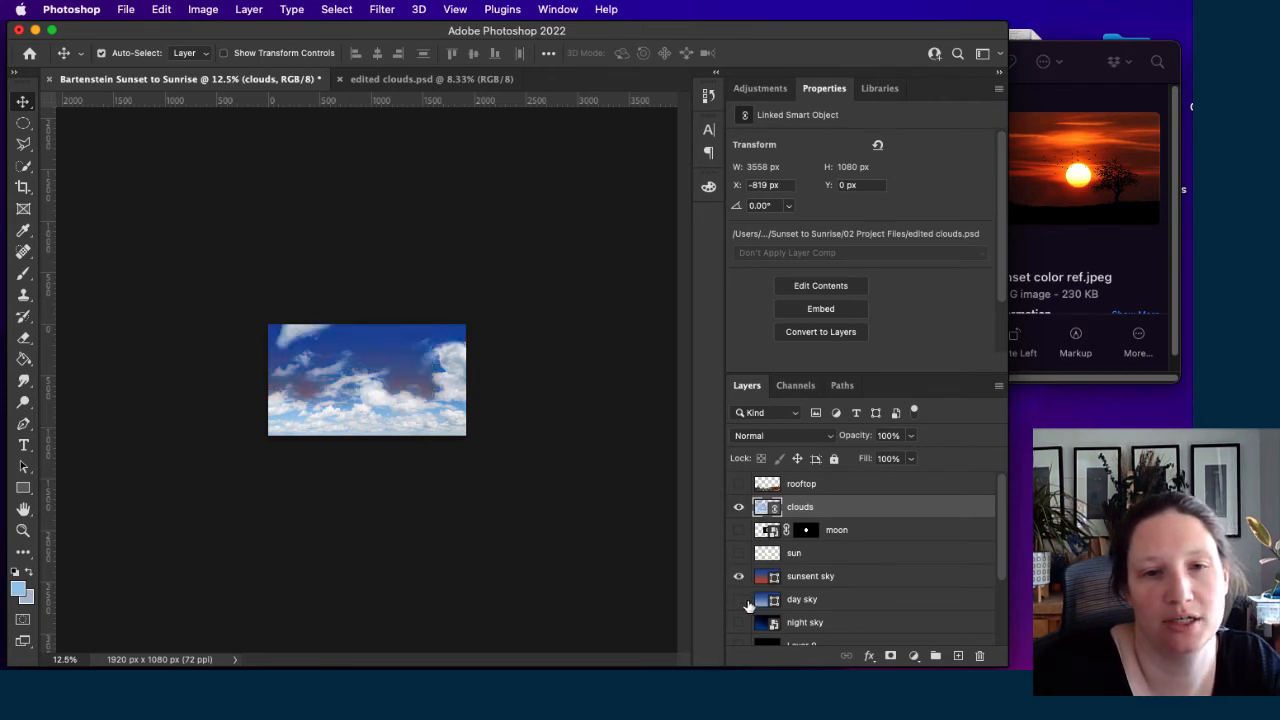
{"action": "left_click", "coordinate": [738, 599]}
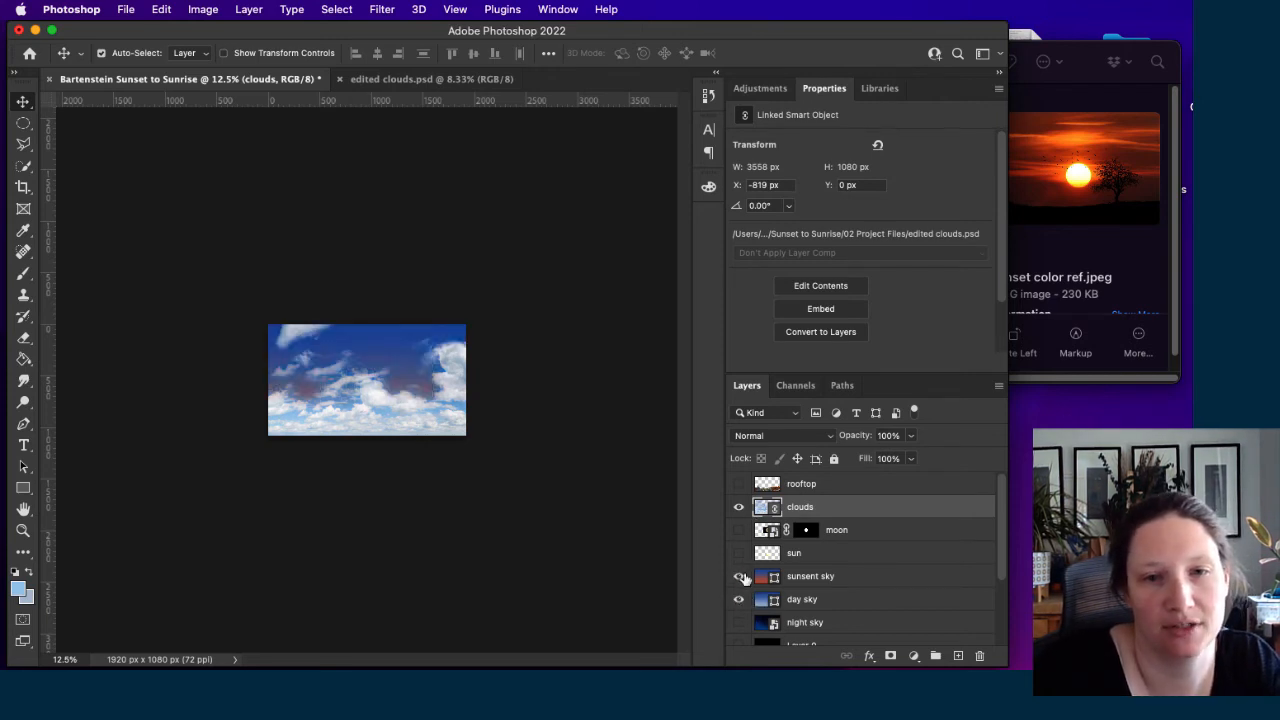
{"action": "left_click", "coordinate": [739, 579]}
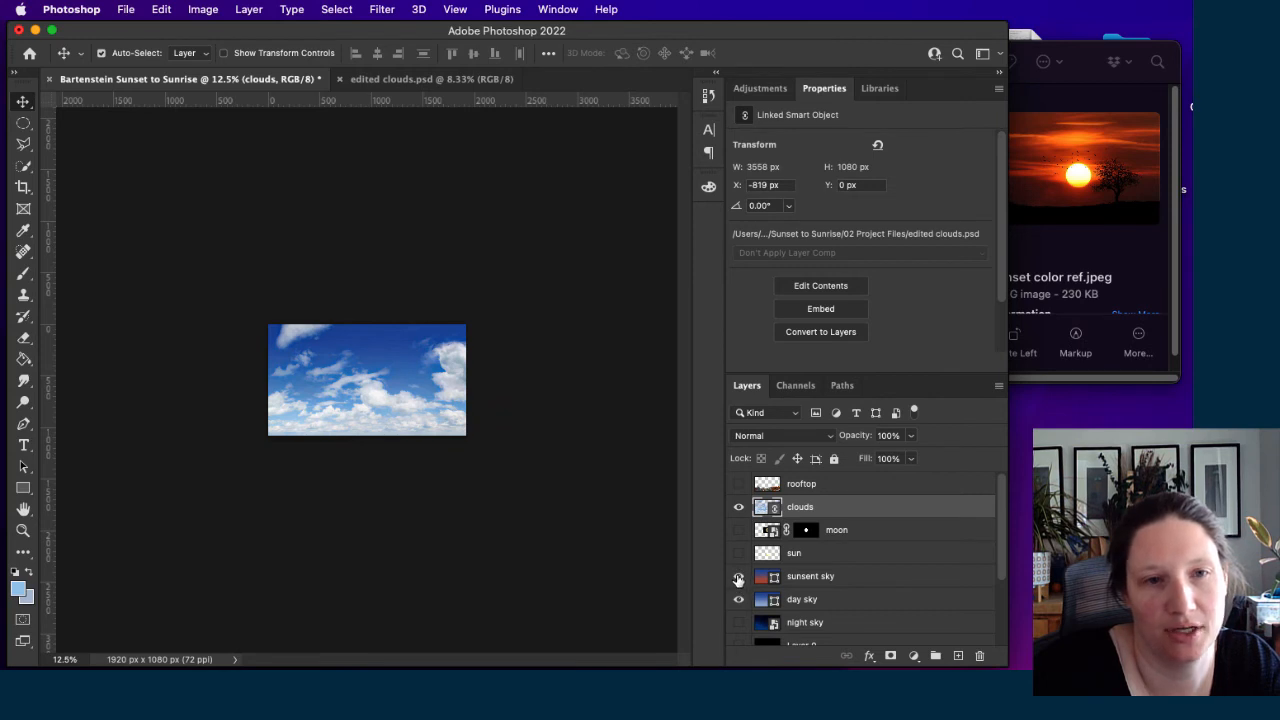
{"action": "left_click", "coordinate": [739, 577]}
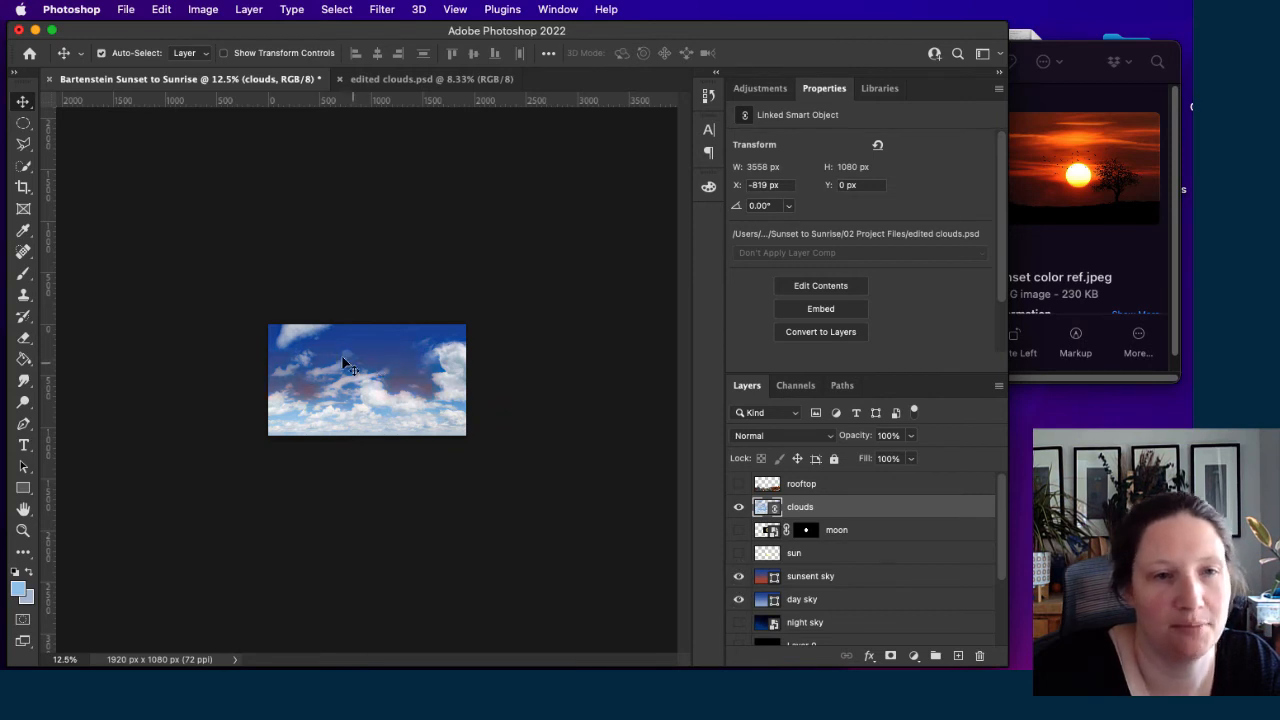
{"action": "key", "text": "super+equal"}
{"action": "key", "text": "super+equal"}
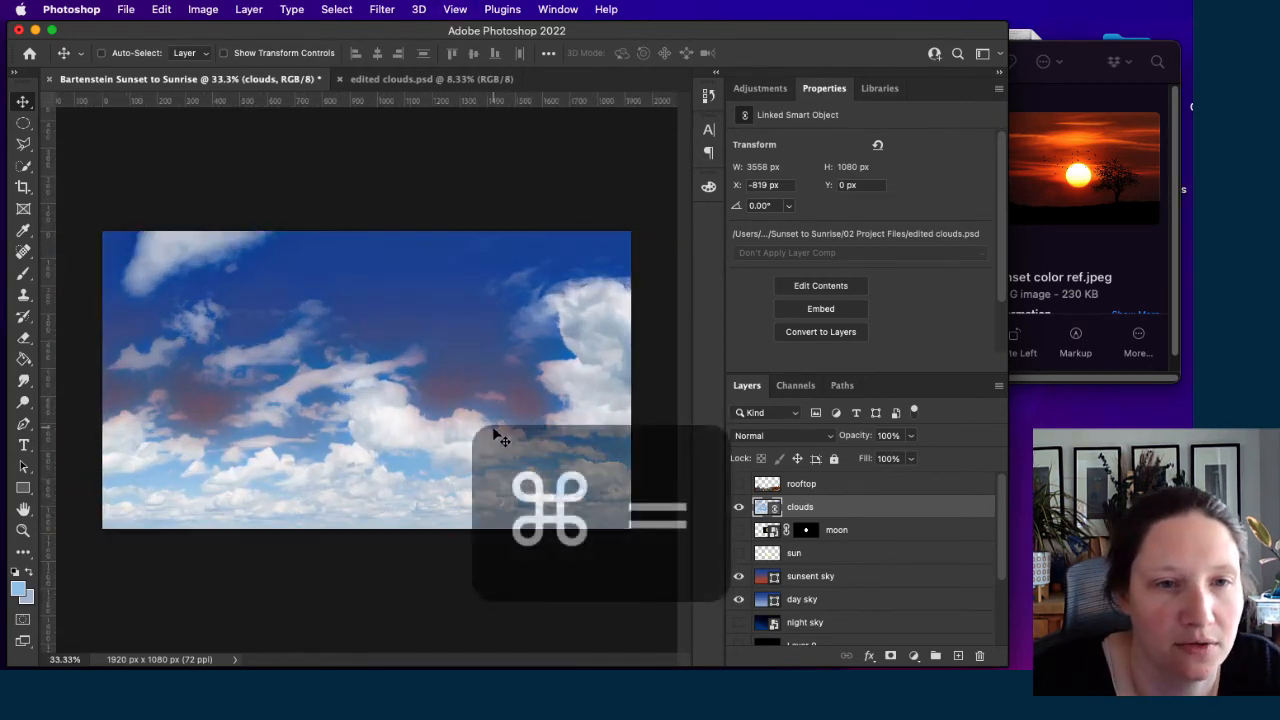
{"action": "key", "text": "super+equal"}
{"action": "key", "text": "super+equal"}
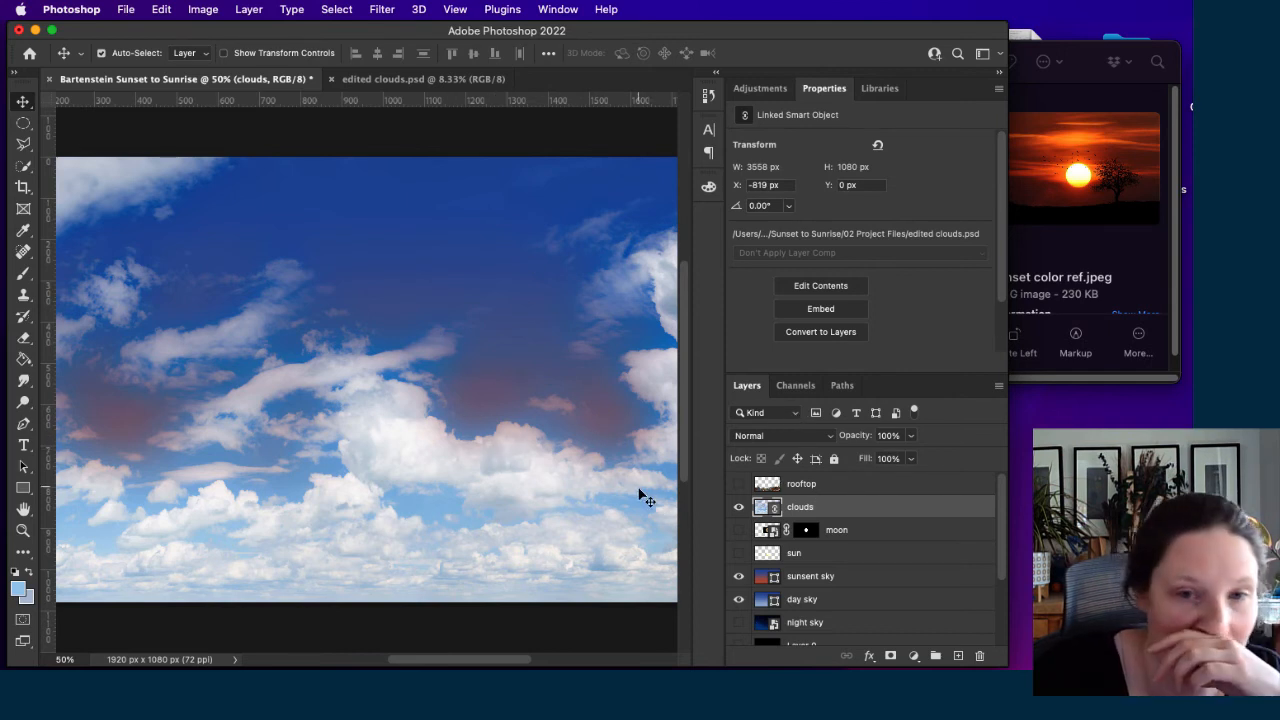
Preview other blend modes on the clouds layer, keeping Normal.
{"action": "left_click", "coordinate": [820, 439]}
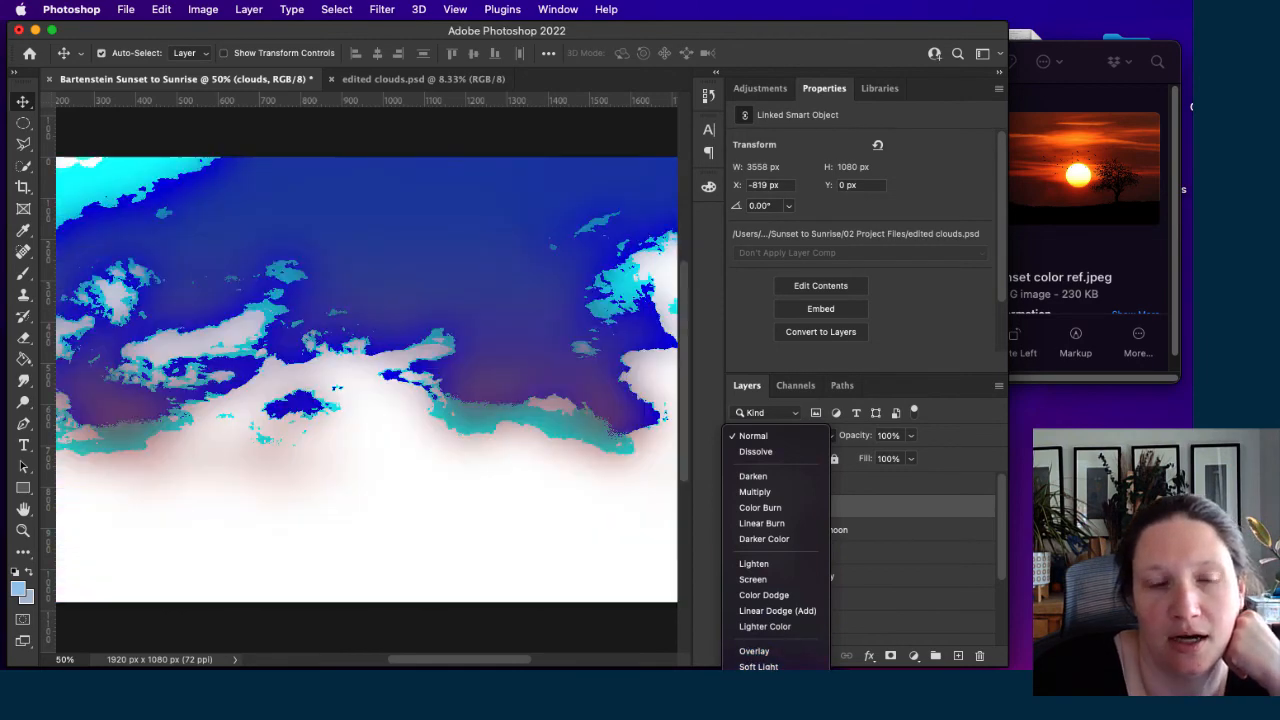
{"action": "left_click", "coordinate": [756, 437]}
{"action": "key", "text": "super+minus"}
{"action": "key", "text": "super+minus"}
{"action": "key", "text": "super+minus"}
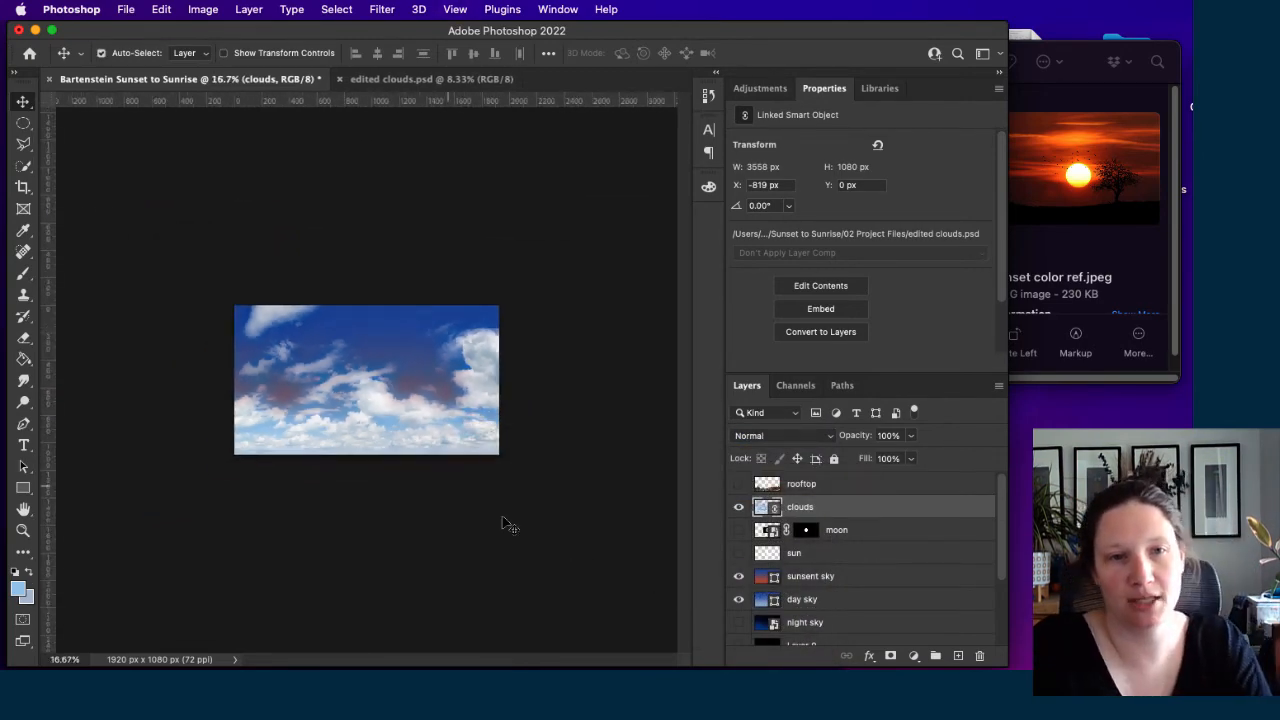
Scale the clouds layer proportionally to 401.88% and position it so the clouds fill the whole canvas.
{"action": "mouse_move", "coordinate": [425, 430]}
{"action": "left_mouse_down"}
{"action": "mouse_move", "coordinate": [428, 453]}
{"action": "mouse_move", "coordinate": [555, 391]}
{"action": "mouse_move", "coordinate": [551, 408]}
{"action": "mouse_move", "coordinate": [222, 446]}
{"action": "mouse_move", "coordinate": [380, 405]}
{"action": "mouse_move", "coordinate": [432, 440]}
{"action": "left_mouse_up"}
{"action": "key", "text": "super+t"}
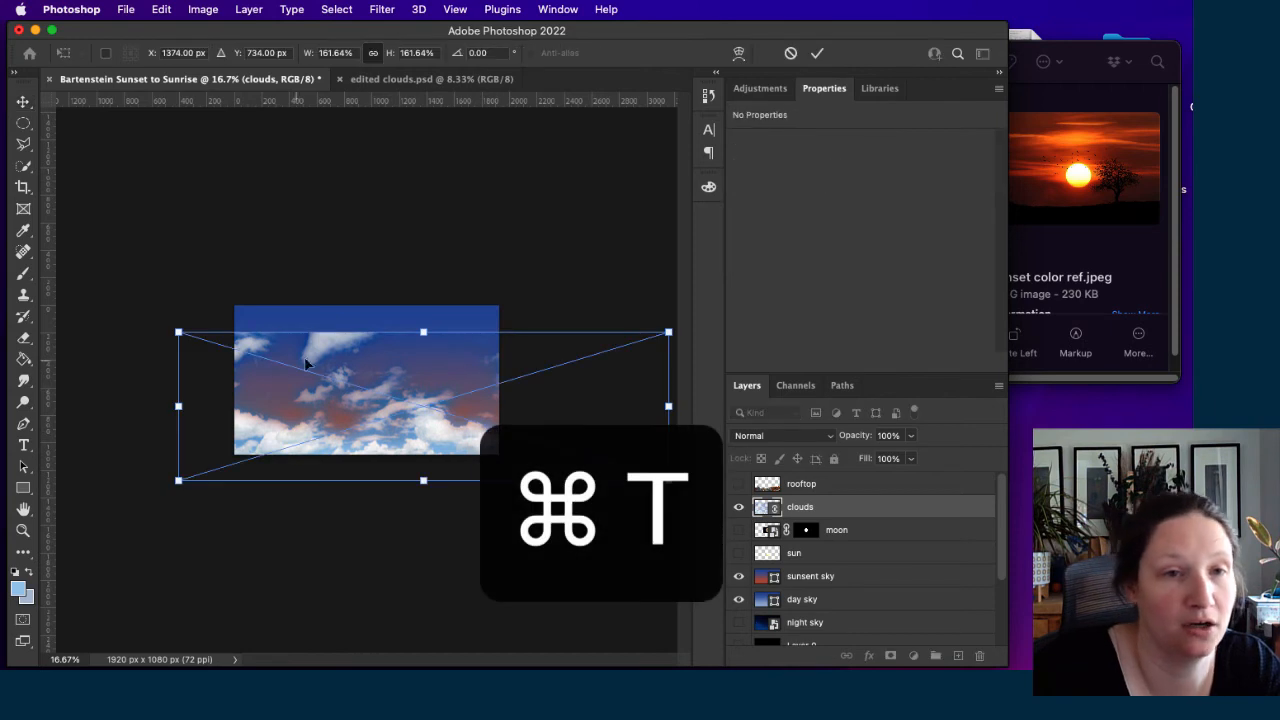
{"action": "left_click_drag", "start_coordinate": [423, 329], "coordinate": [308, 105]}
{"action": "left_click_drag", "start_coordinate": [402, 363], "coordinate": [477, 414]}
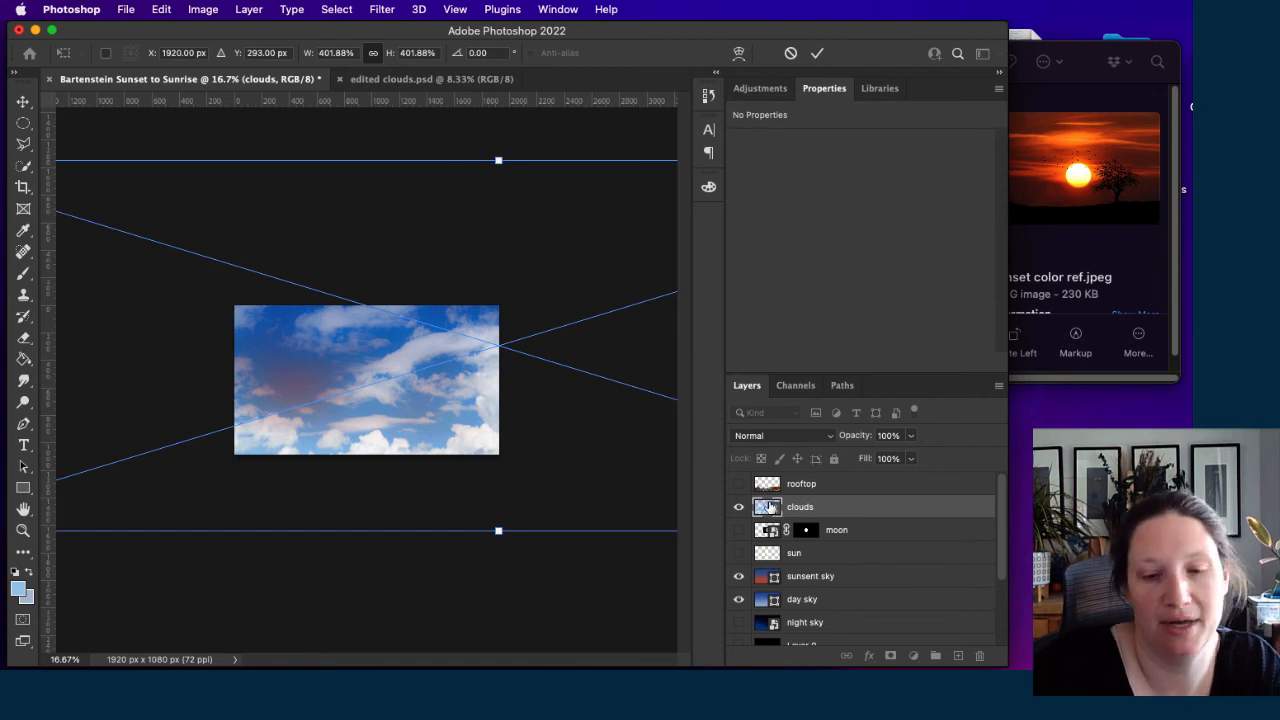
{"action": "key", "text": "Return"}
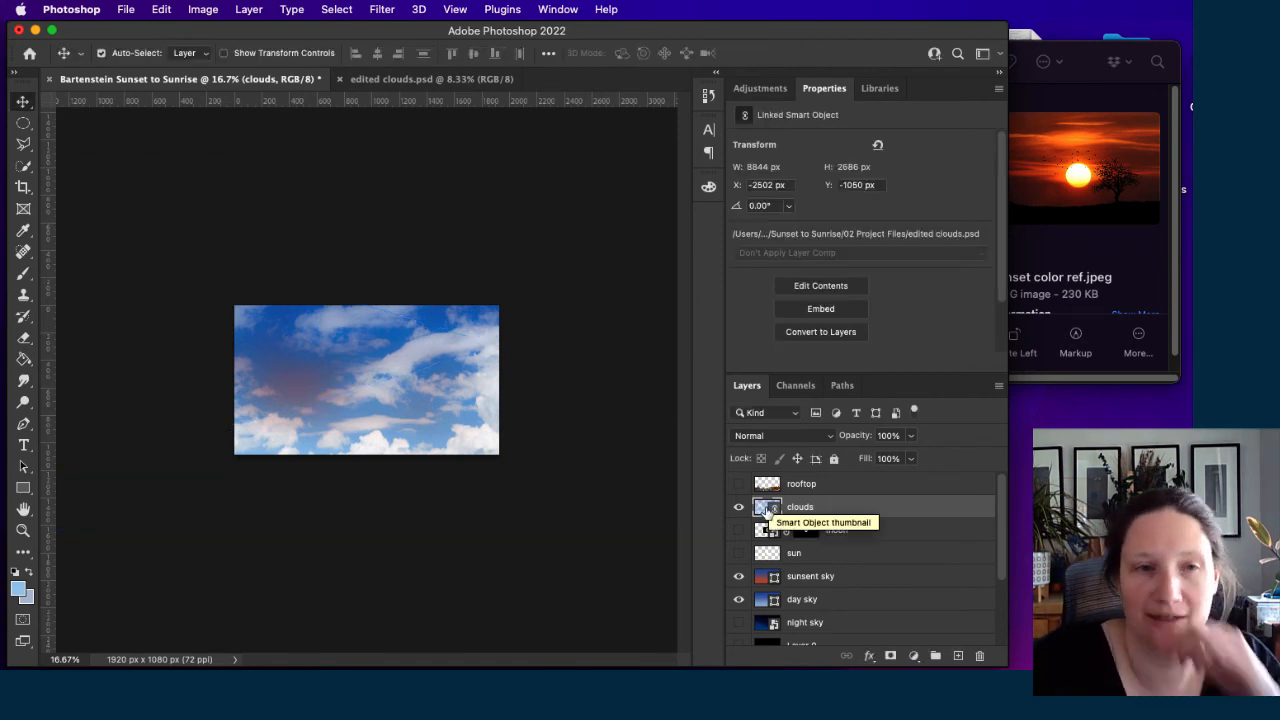
Open the clouds smart object's contents, extend its layer mask with additional sampled tones using Color Range, and save edited clouds.psd.
{"action": "double_click", "coordinate": [767, 507]}
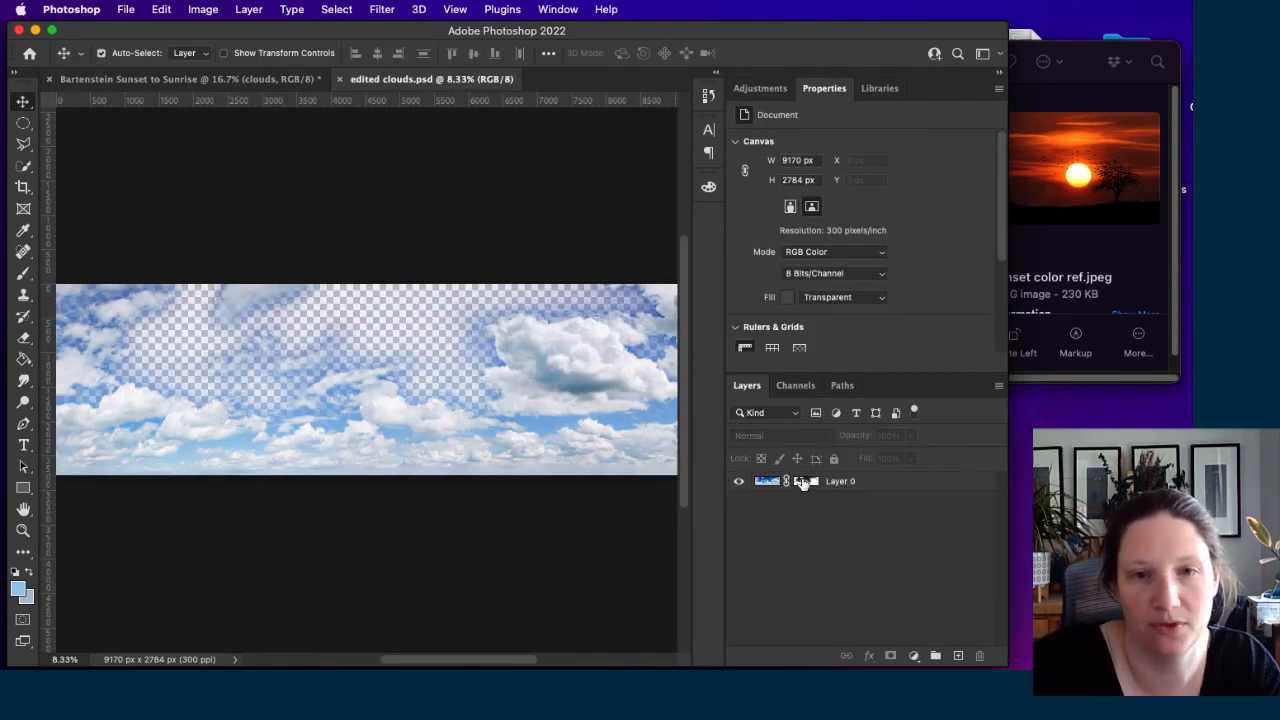
{"action": "left_click", "coordinate": [805, 484]}
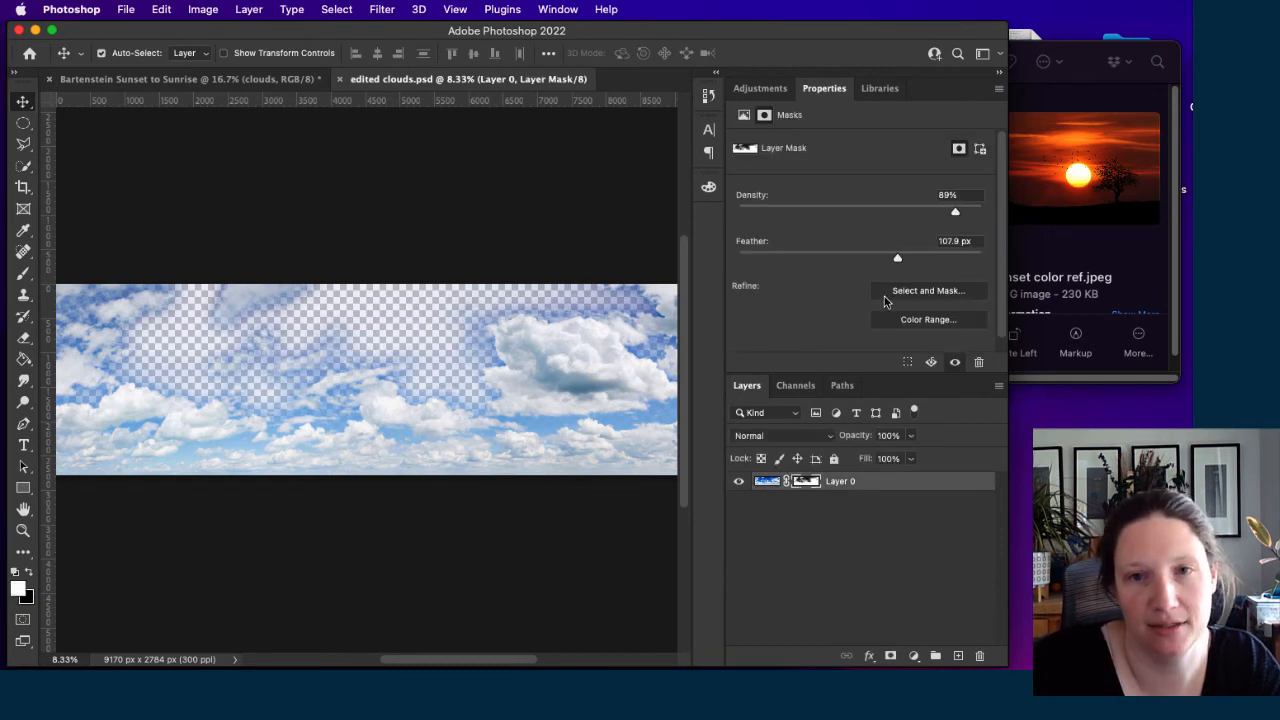
{"action": "left_click", "coordinate": [926, 320]}
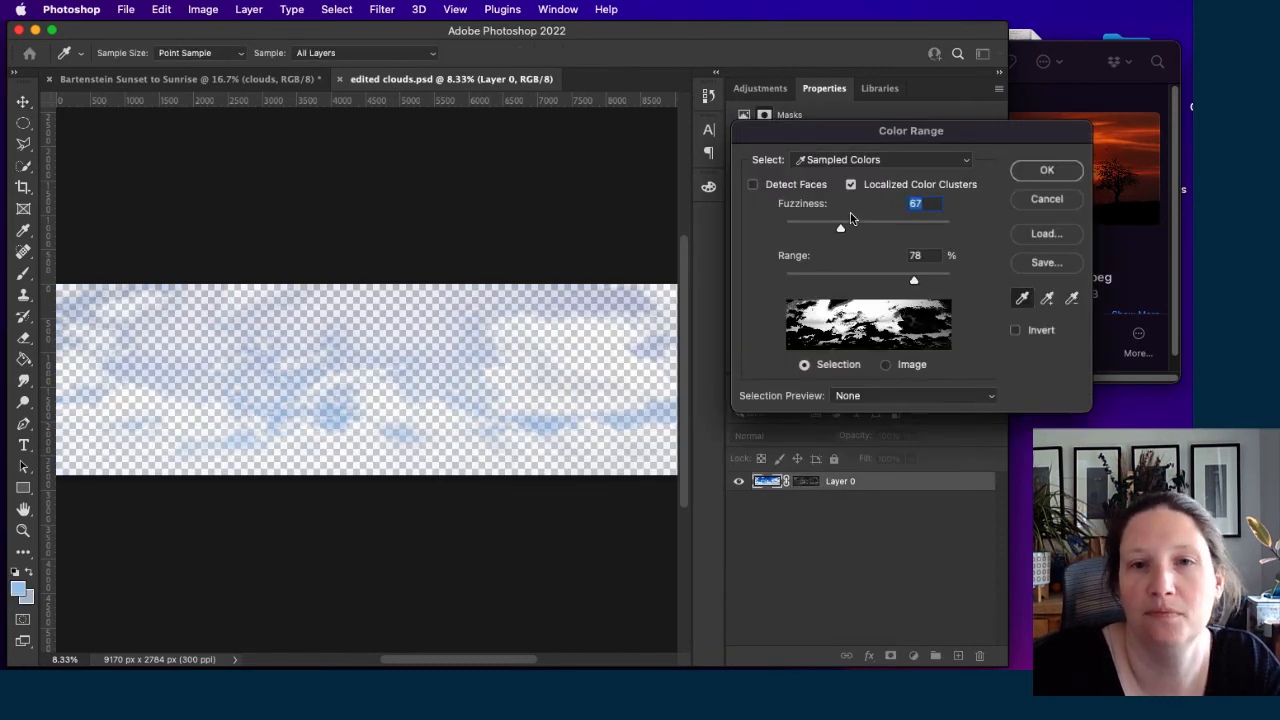
{"action": "left_click", "coordinate": [1047, 298]}
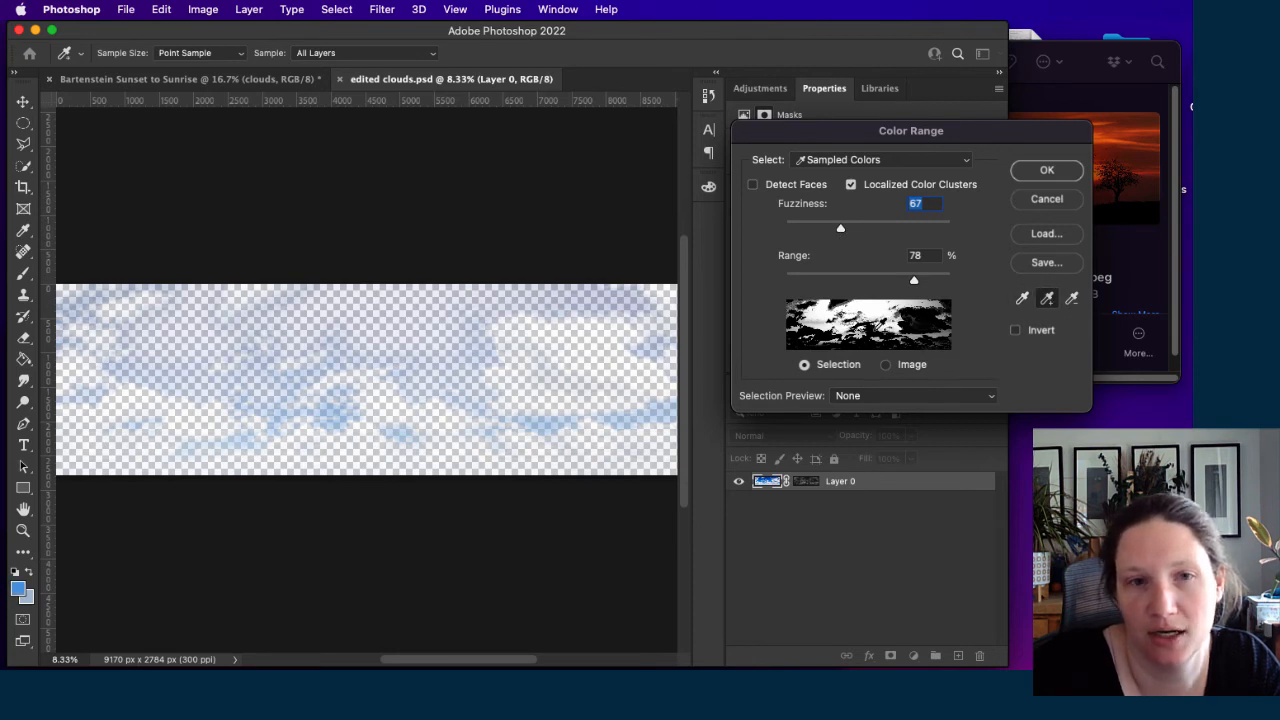
{"action": "left_click", "coordinate": [860, 328]}
{"action": "left_click", "coordinate": [821, 335]}
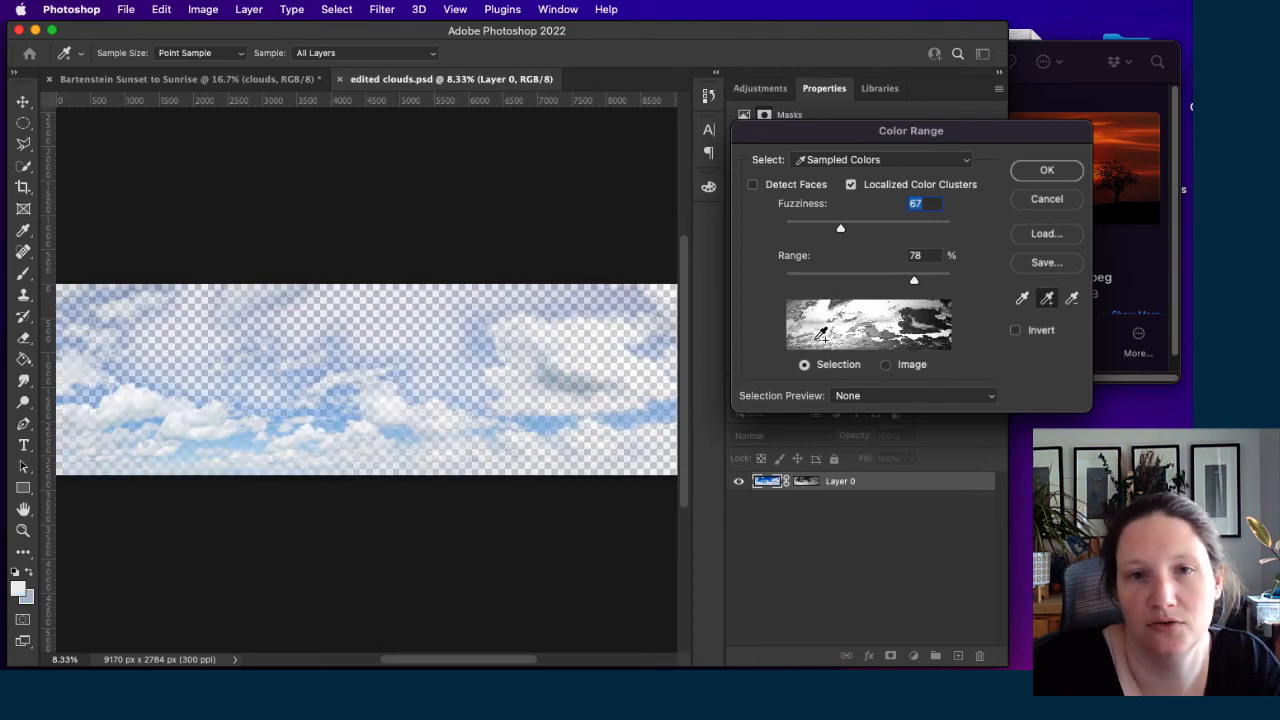
{"action": "left_click", "coordinate": [1047, 171]}
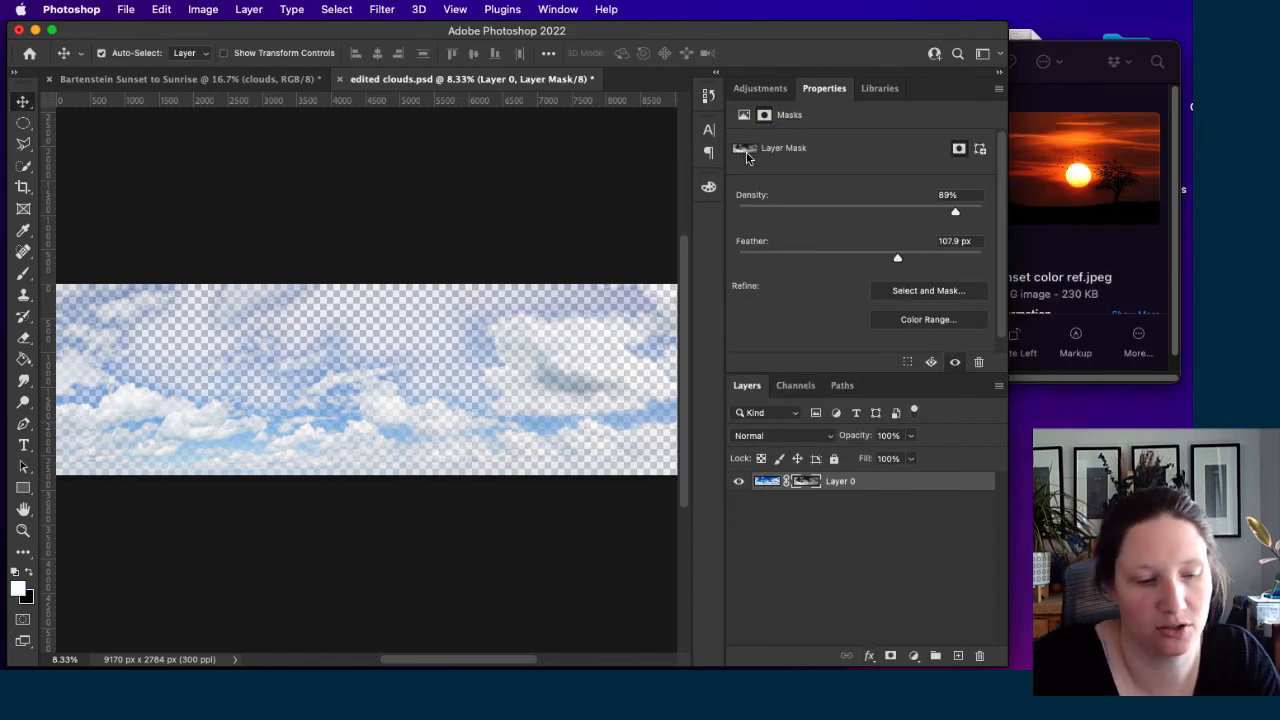
{"action": "key", "text": "super+s"}
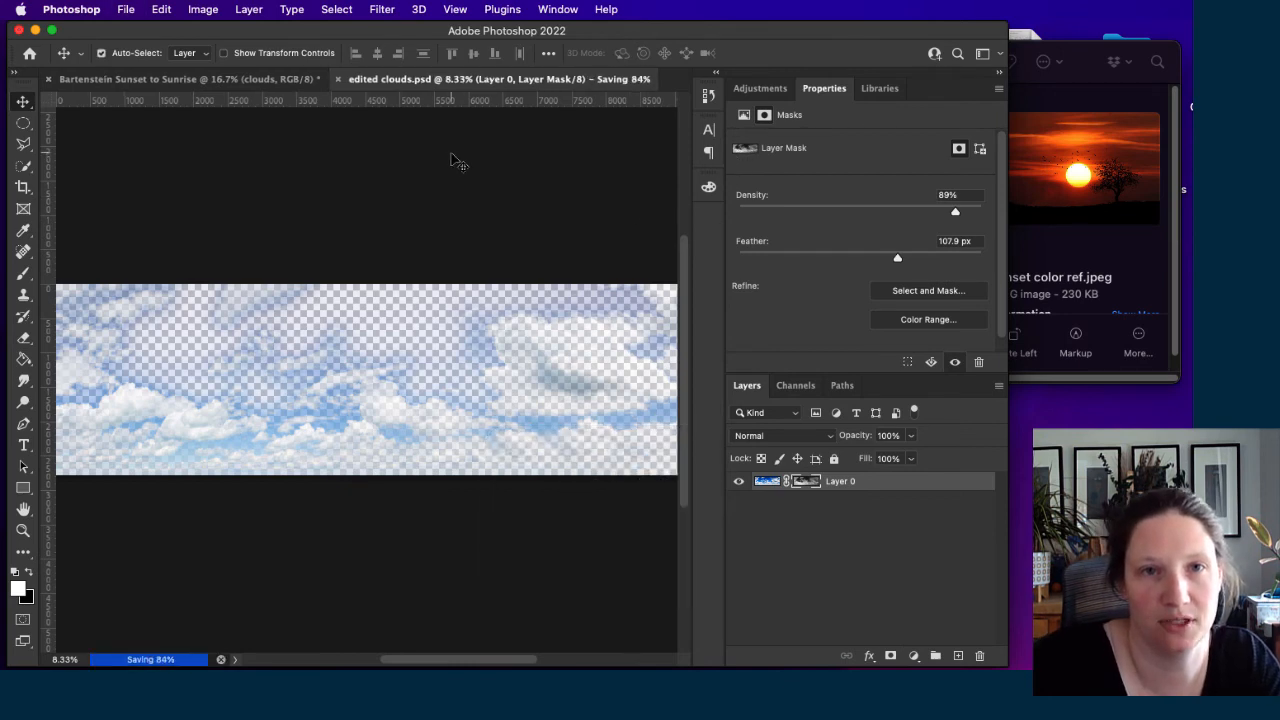
Return to the Sunset to Sunrise composition and relink the clouds layer to edited clouds.psd in 02 Project Files.
{"action": "left_click", "coordinate": [147, 80]}
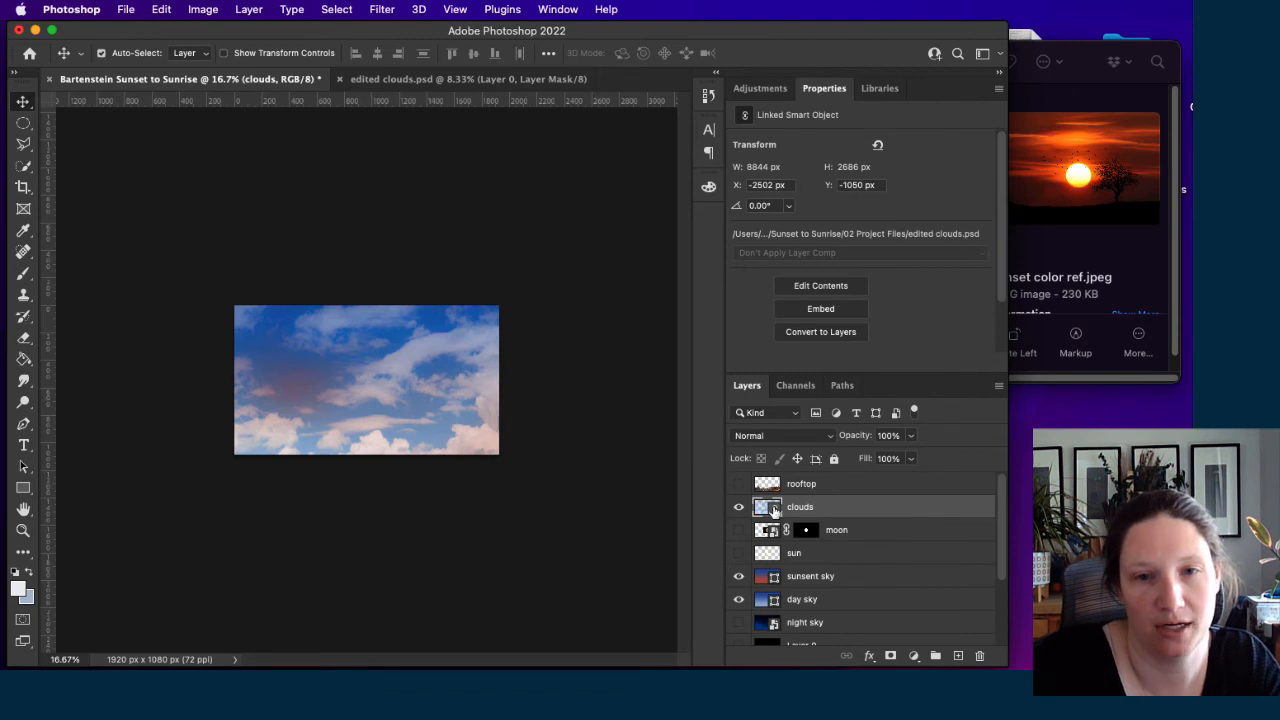
{"action": "right_click", "coordinate": [800, 512]}
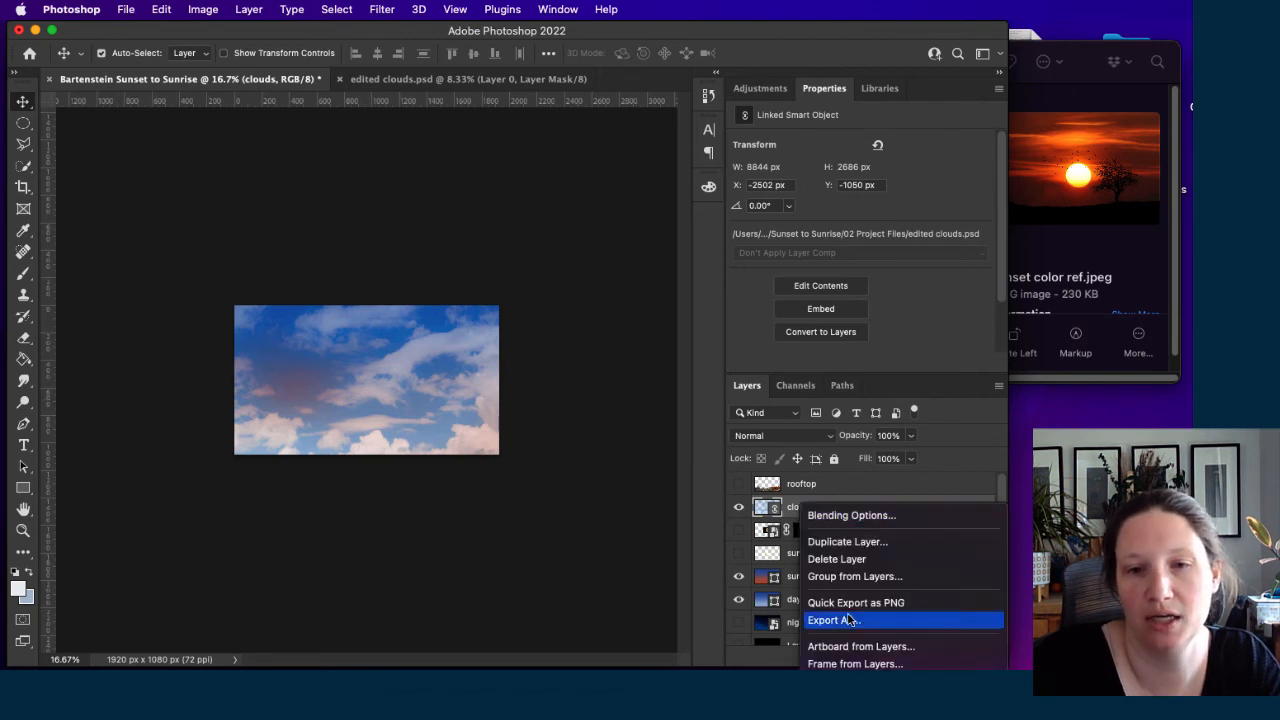
{"action": "scroll", "coordinate": [855, 372], "scroll_direction": "down", "scroll_amount": 5}
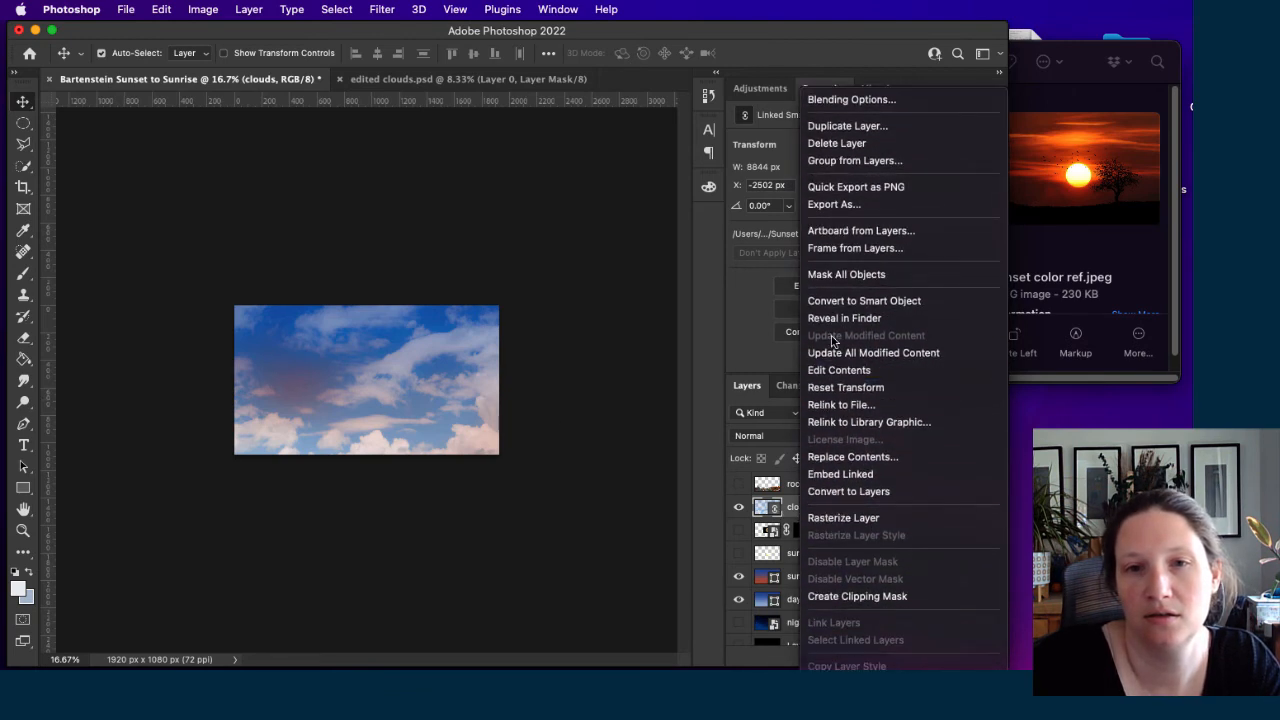
{"action": "left_click", "coordinate": [833, 406]}
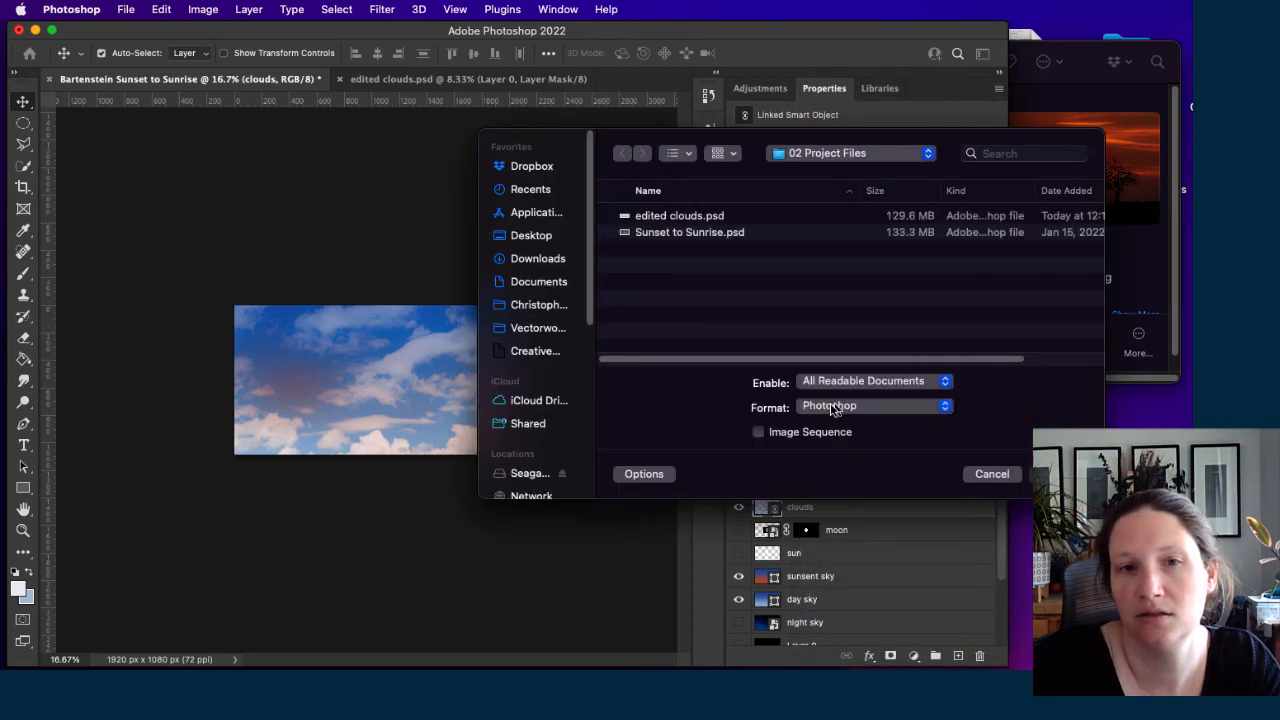
{"action": "left_click", "coordinate": [716, 220]}
{"action": "key", "text": "Return"}
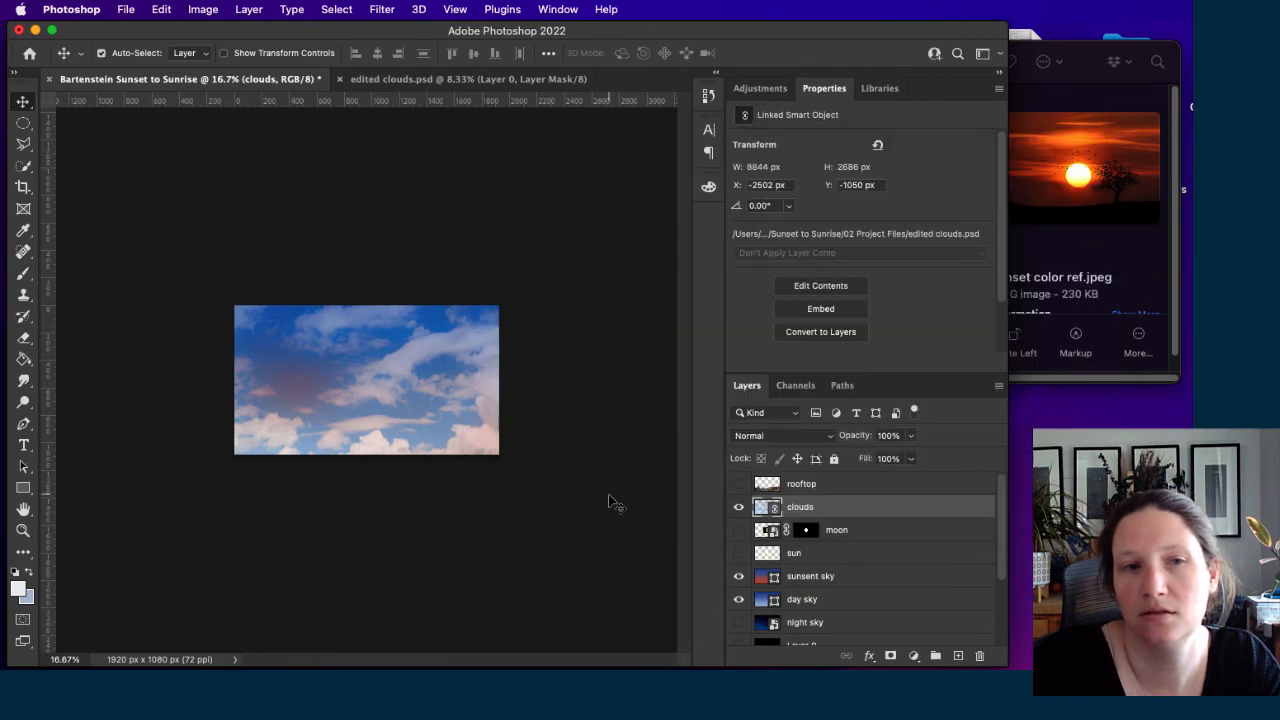
Save the Sunset to Sunrise composition in Photoshop format in the 02 Project Files folder.
{"action": "key", "text": "super+s"}
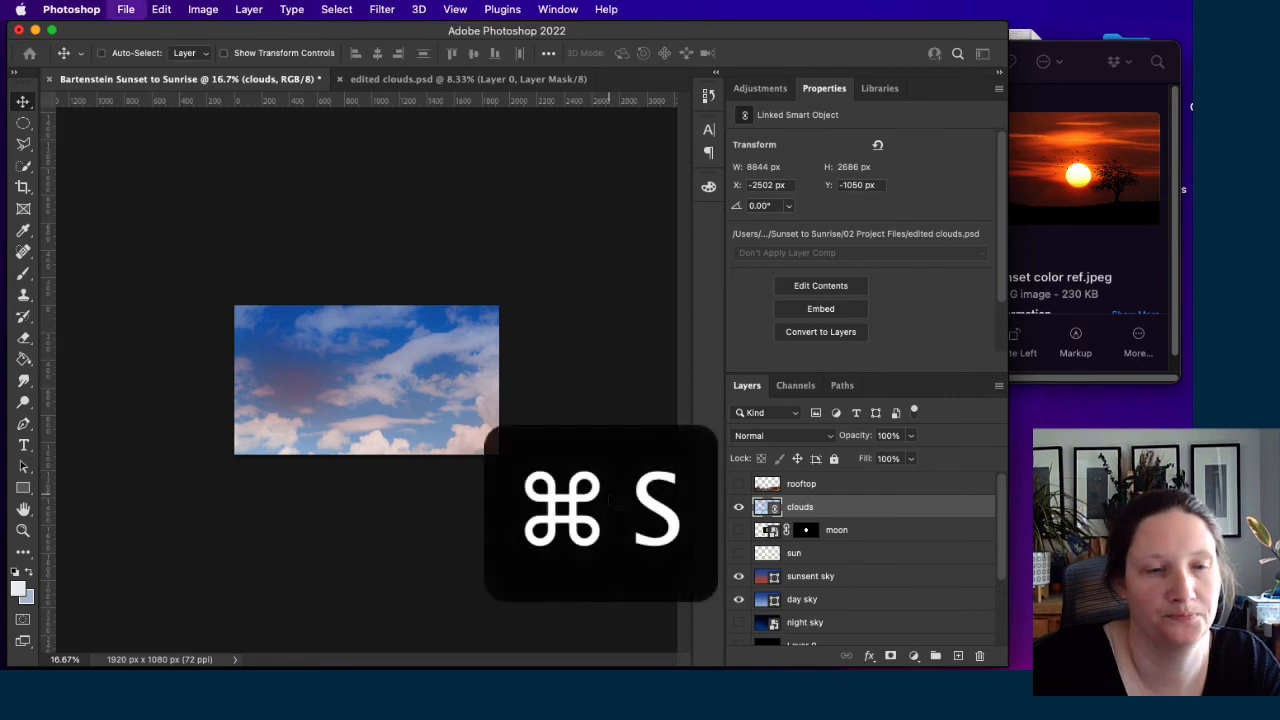
{"action": "left_click", "coordinate": [845, 484]}
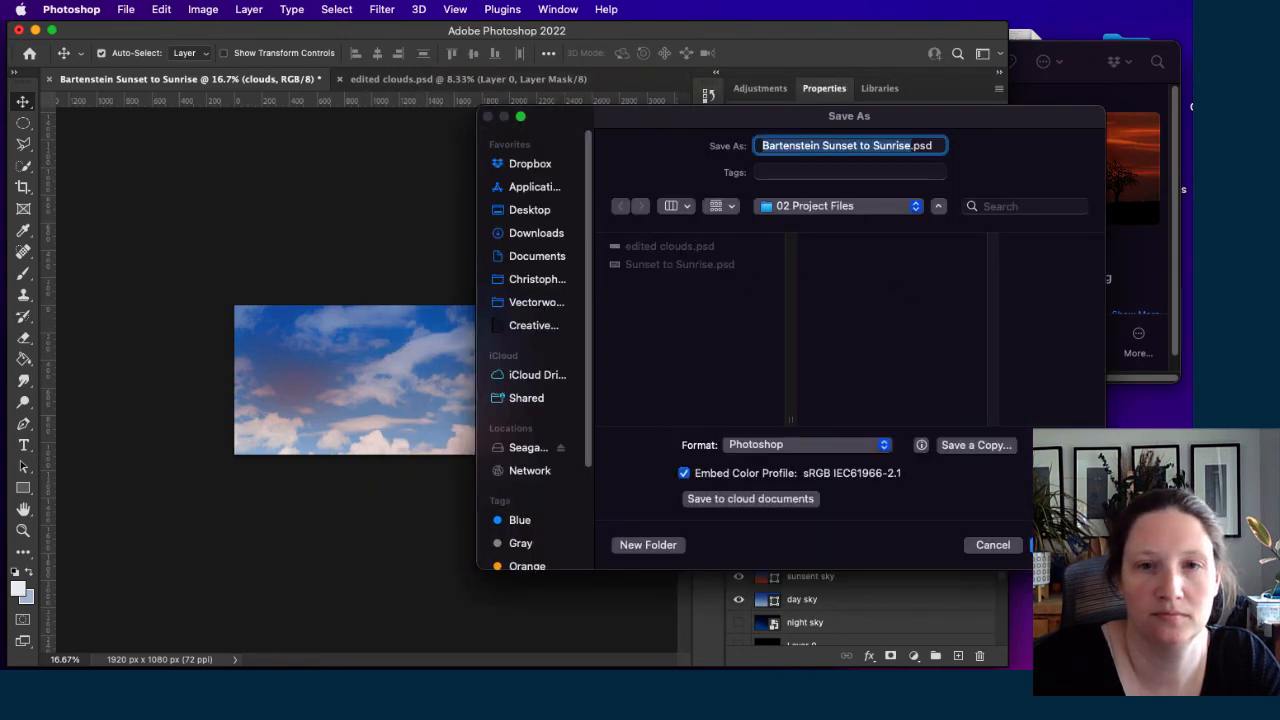
{"action": "key", "text": "Return"}
{"action": "left_click", "coordinate": [987, 368]}
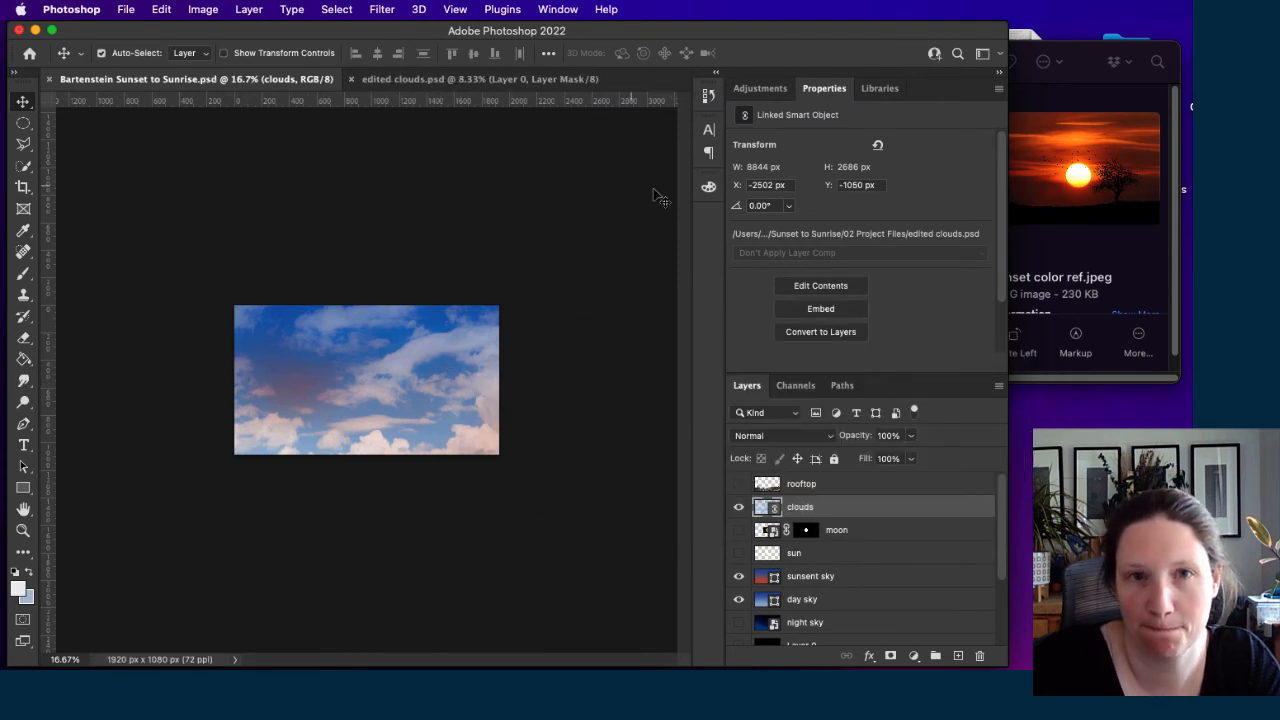
In edited clouds.psd, shift the masked cloud layer down and slightly left on its canvas, and save the file.
{"action": "left_click", "coordinate": [471, 80]}
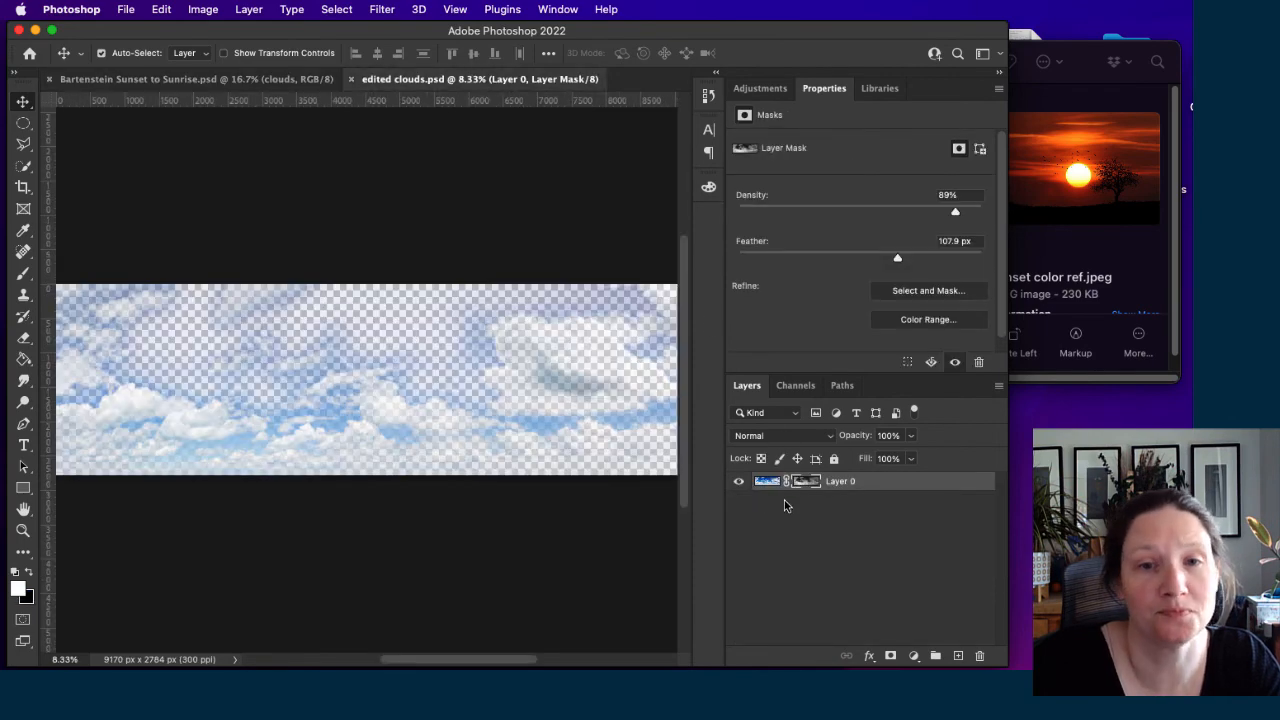
{"action": "left_click_drag", "start_coordinate": [417, 431], "coordinate": [393, 475]}
{"action": "key", "text": "super+s"}
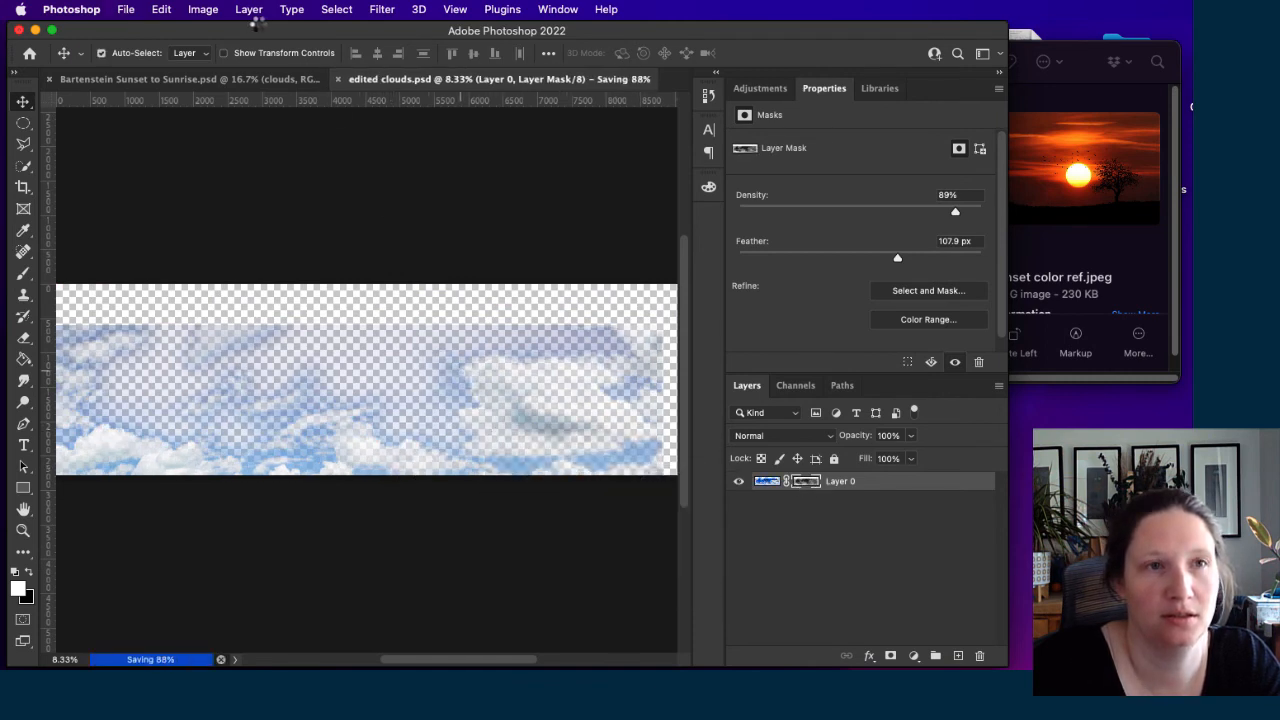
In the Sunset to Sunrise composition, move the clouds layer up and right to X -2413 px, Y -639 px.
{"action": "left_click", "coordinate": [176, 82]}
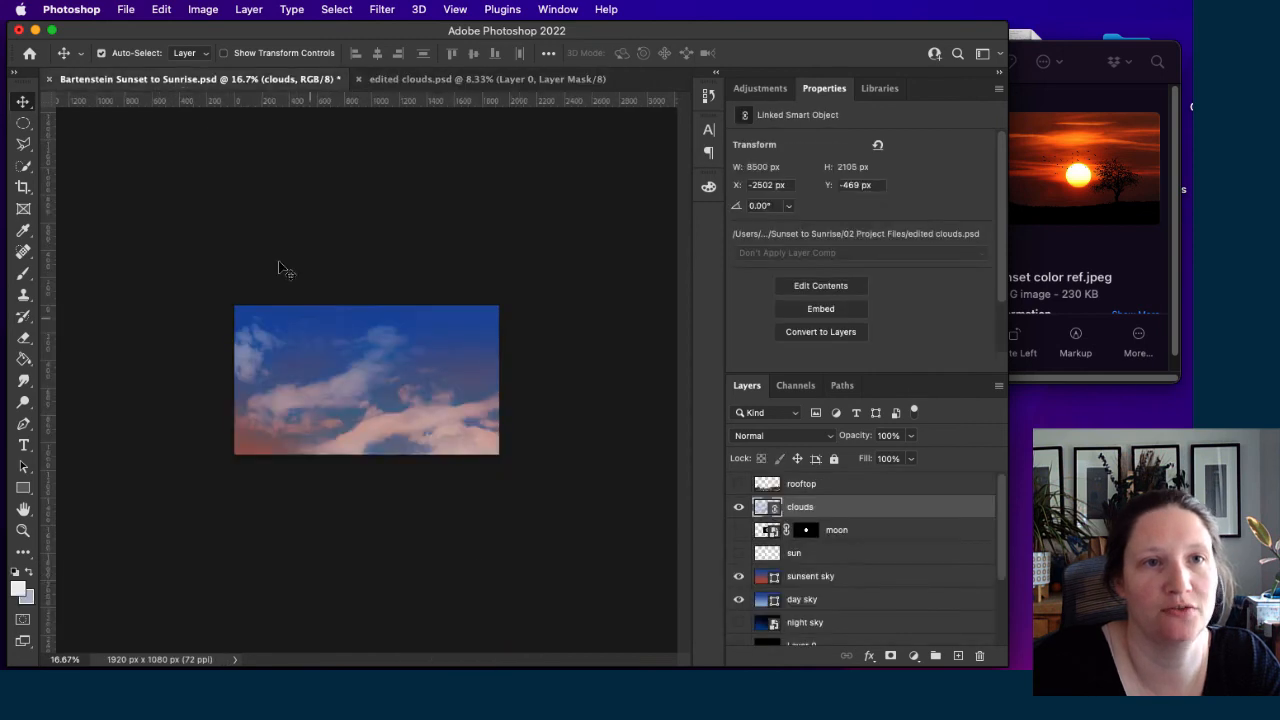
{"action": "left_click_drag", "start_coordinate": [392, 424], "coordinate": [423, 380]}
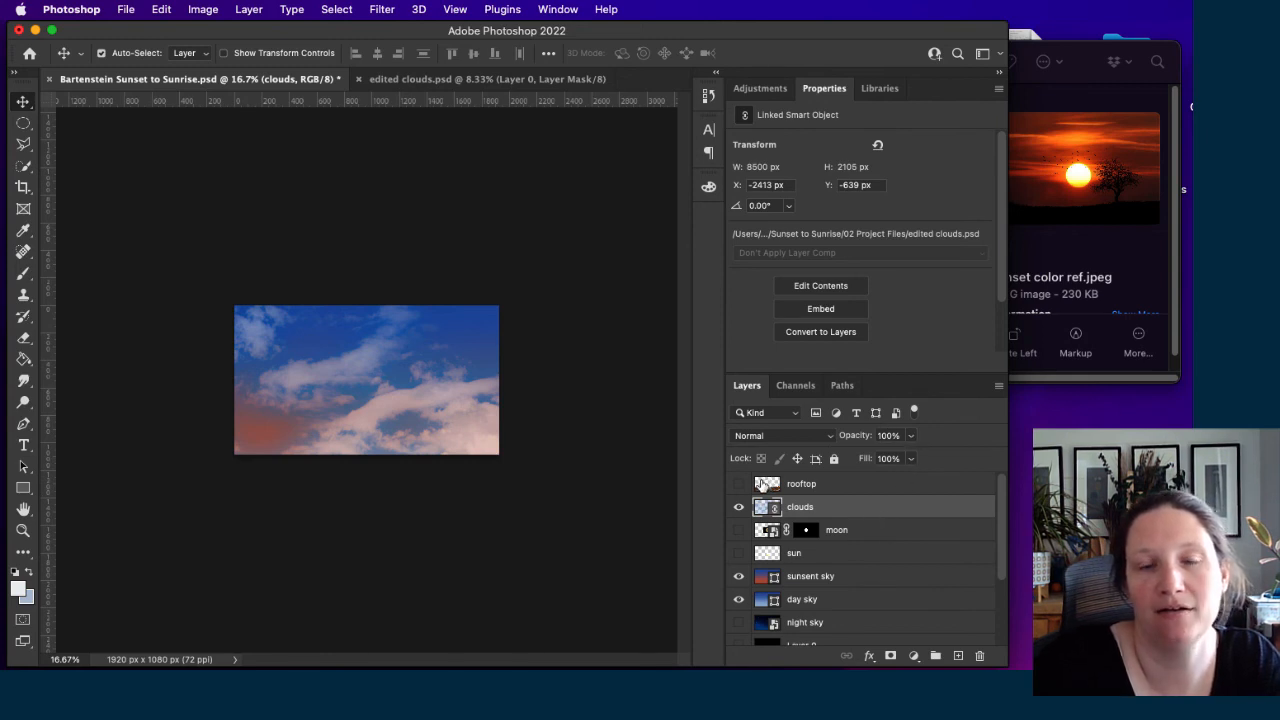
Collapse the reference files group, show only the night sky behind the clouds, and move the clouds layer to X -2027 px, Y -829 px.
{"action": "scroll", "coordinate": [852, 540], "scroll_direction": "down", "scroll_amount": 5}
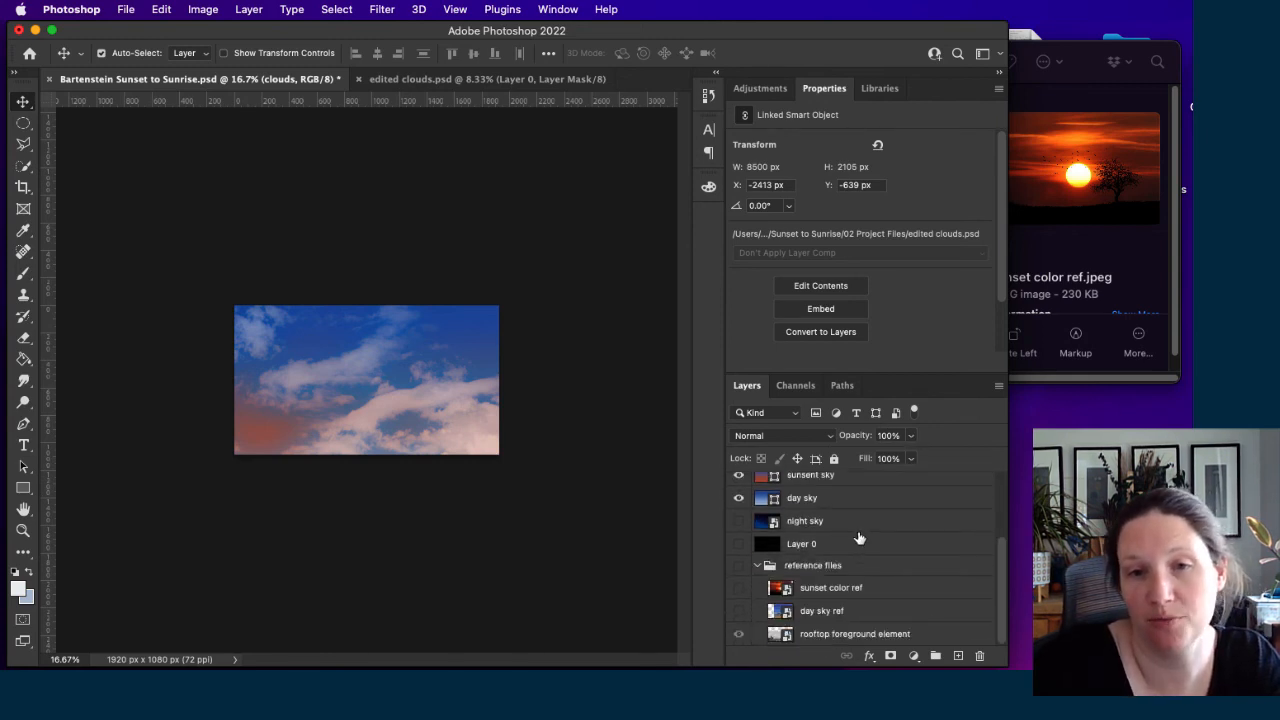
{"action": "left_click", "coordinate": [757, 567]}
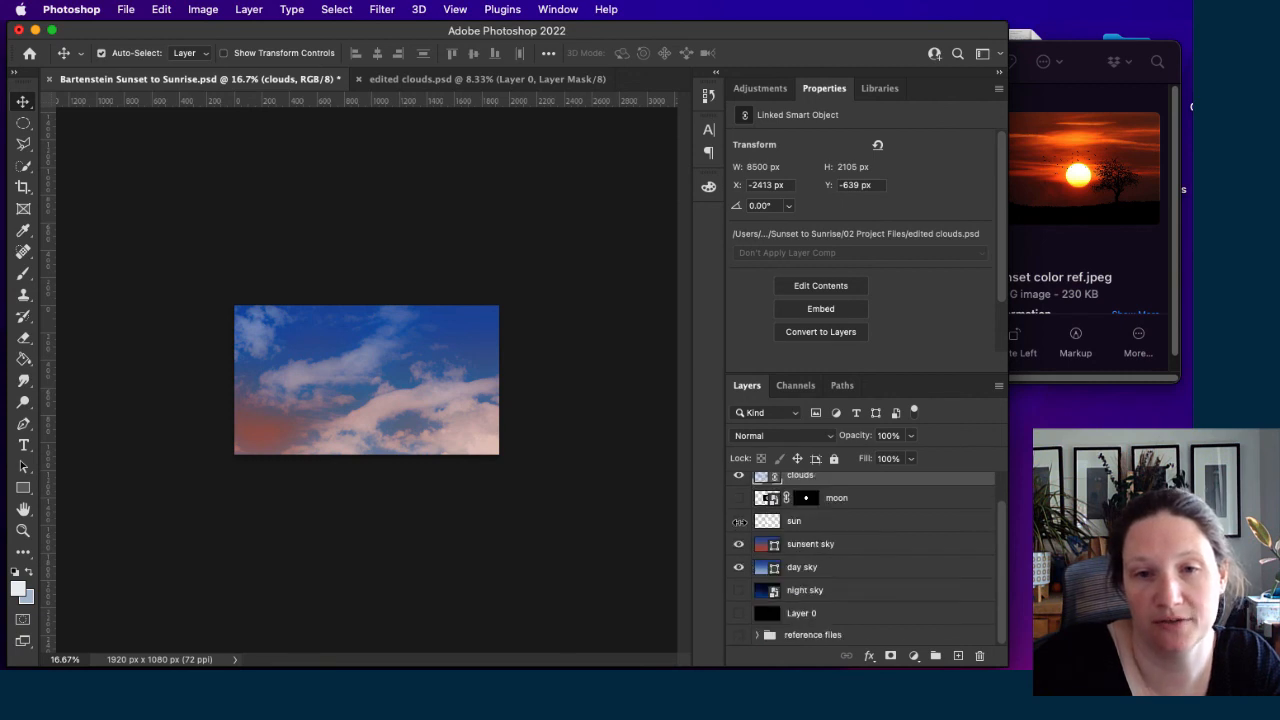
{"action": "left_click", "coordinate": [738, 590]}
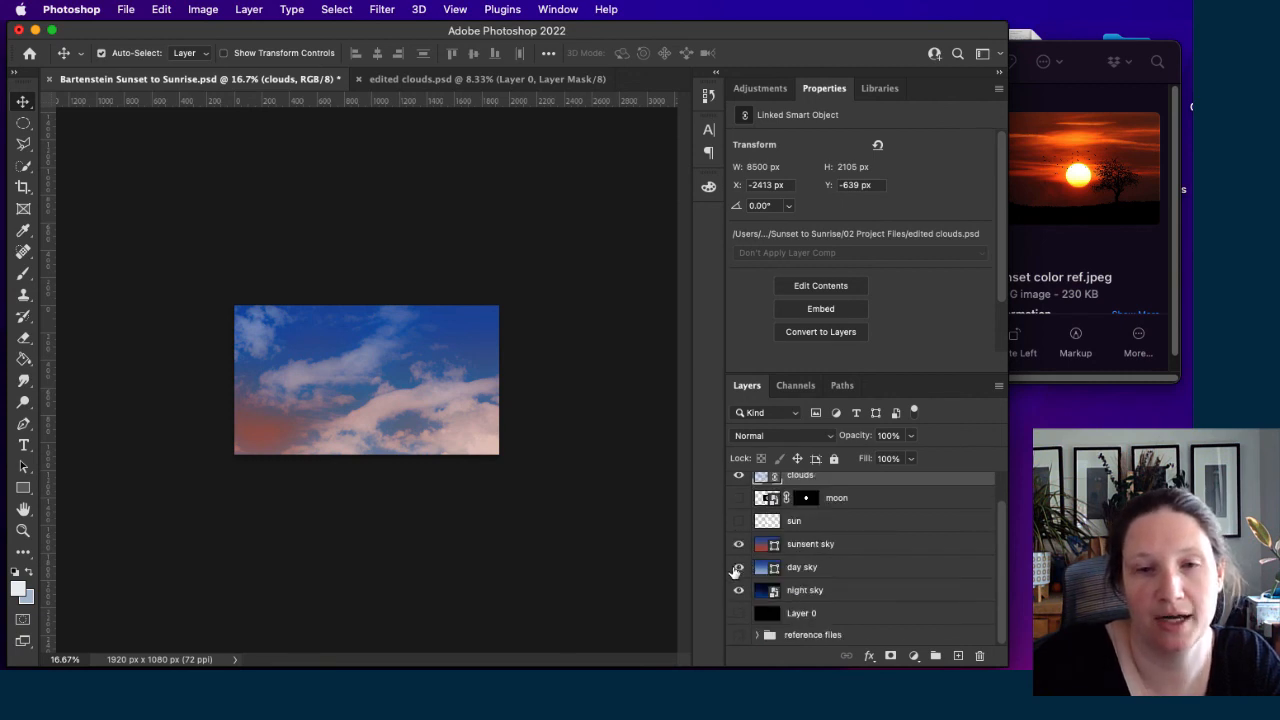
{"action": "left_click", "coordinate": [738, 567]}
{"action": "left_click", "coordinate": [738, 544]}
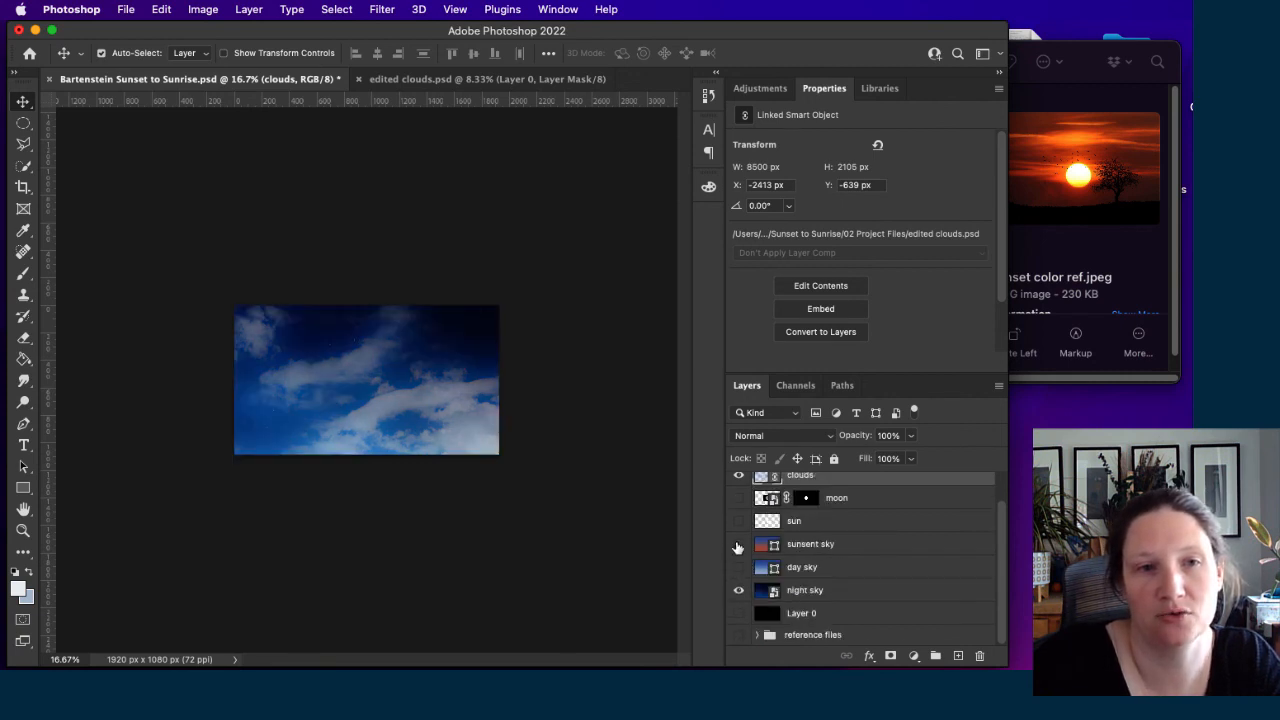
{"action": "left_click_drag", "start_coordinate": [325, 409], "coordinate": [388, 410]}
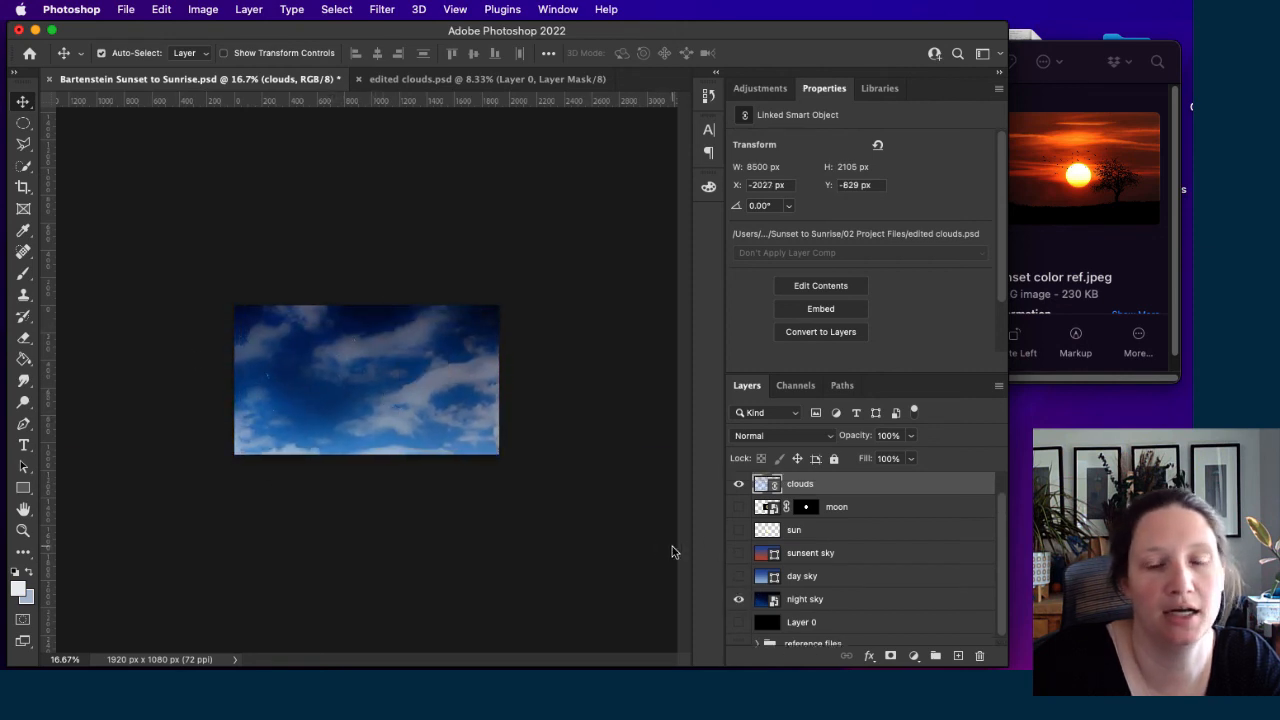
Show the moon and sun layers behind the clouds, toggling their visibility to compare how each looks against the night sky.
{"action": "left_click", "coordinate": [739, 507]}
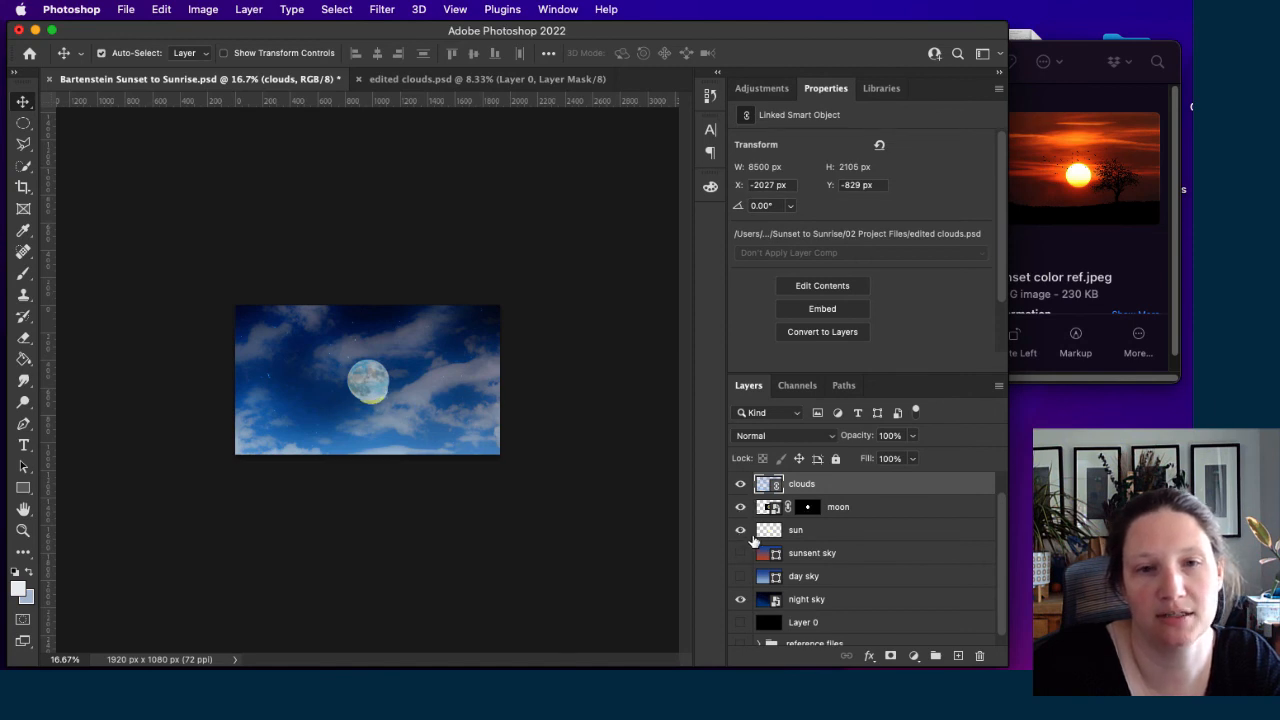
{"action": "left_click", "coordinate": [740, 507]}
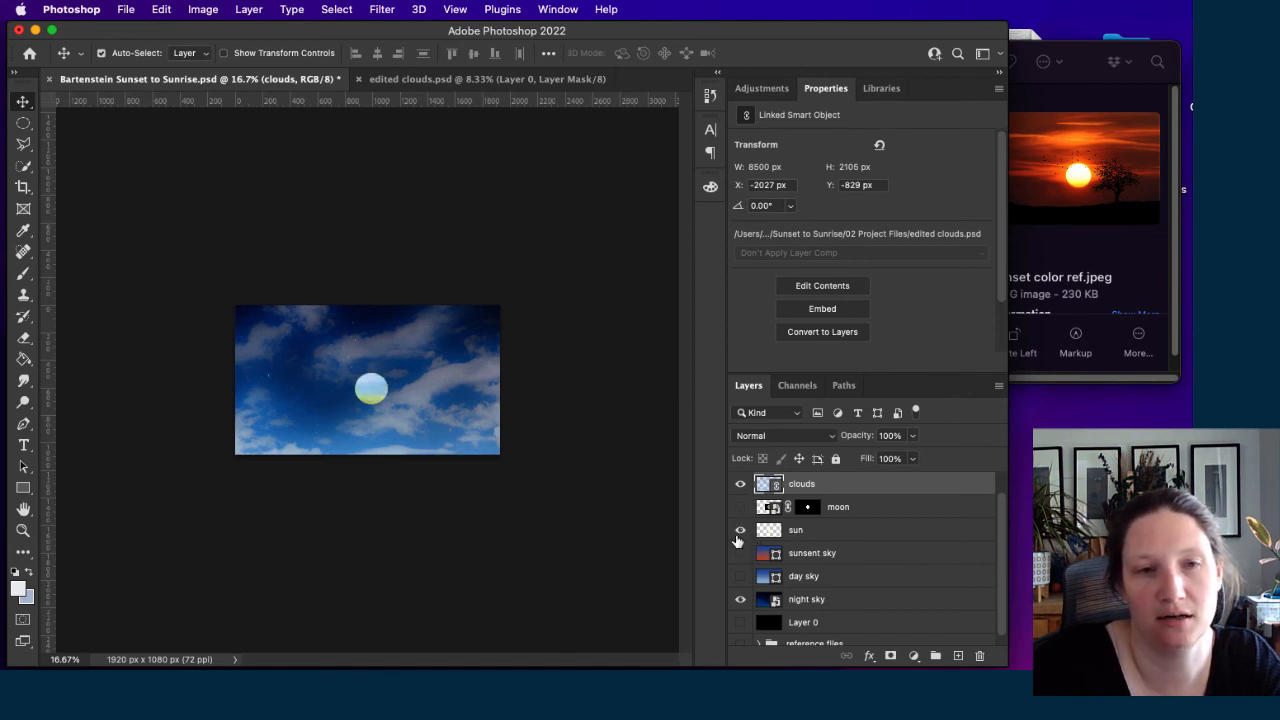
{"action": "left_click", "coordinate": [740, 530]}
{"action": "left_click", "coordinate": [740, 507]}
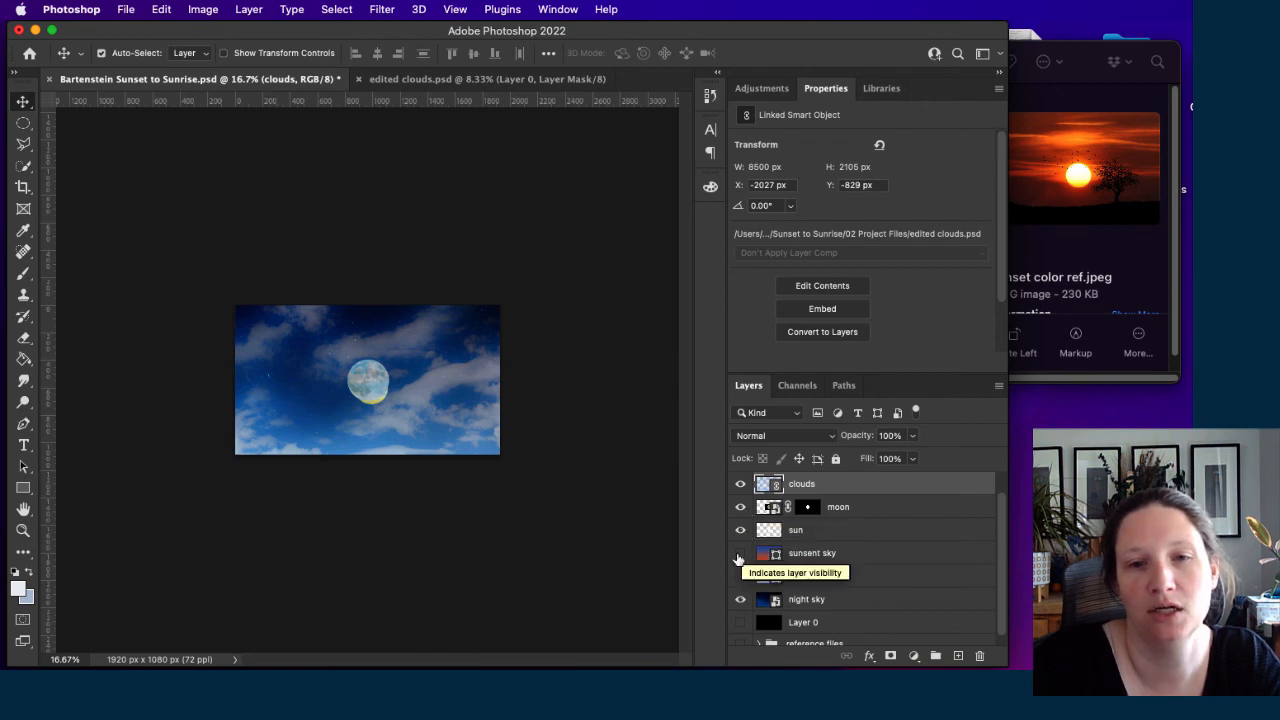
In edited clouds.psd, use Free Transform to move the masked cloud layer back into alignment with the canvas edges.
{"action": "left_click", "coordinate": [436, 78]}
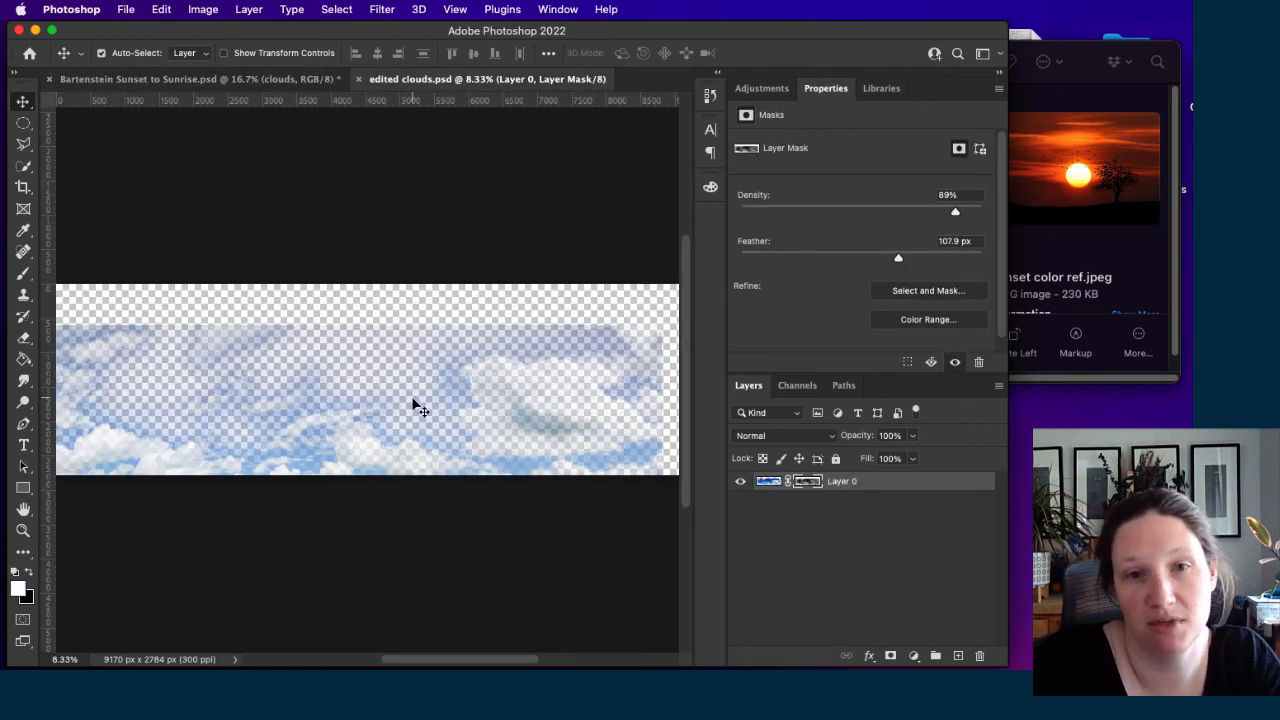
{"action": "left_click", "coordinate": [446, 366]}
{"action": "key", "text": "super+t"}
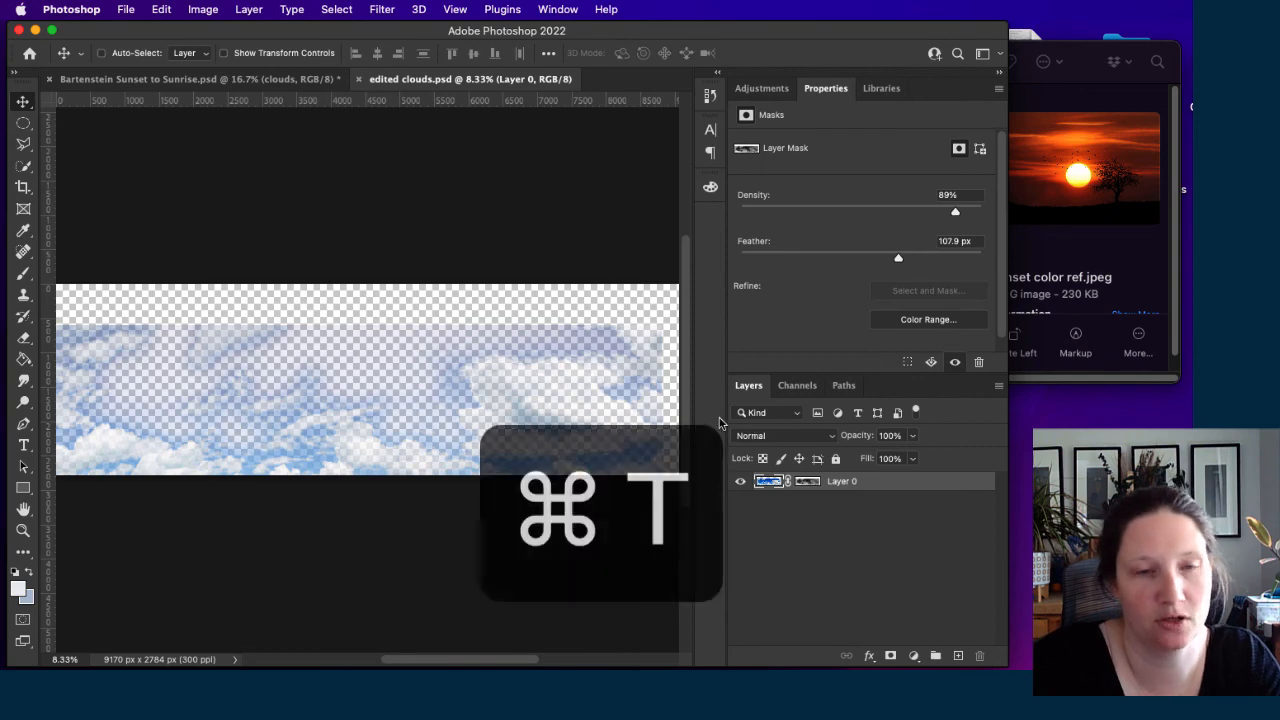
{"action": "left_click_drag", "start_coordinate": [531, 418], "coordinate": [466, 376]}
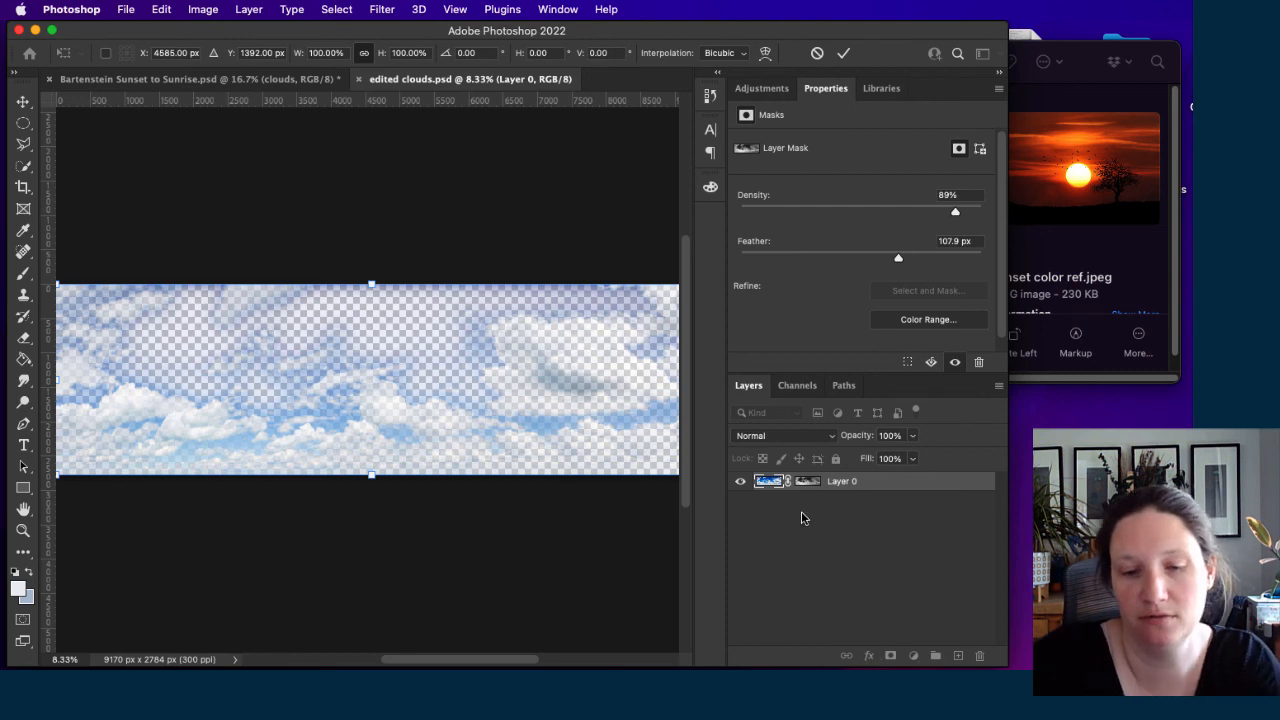
{"action": "key", "text": "Return"}
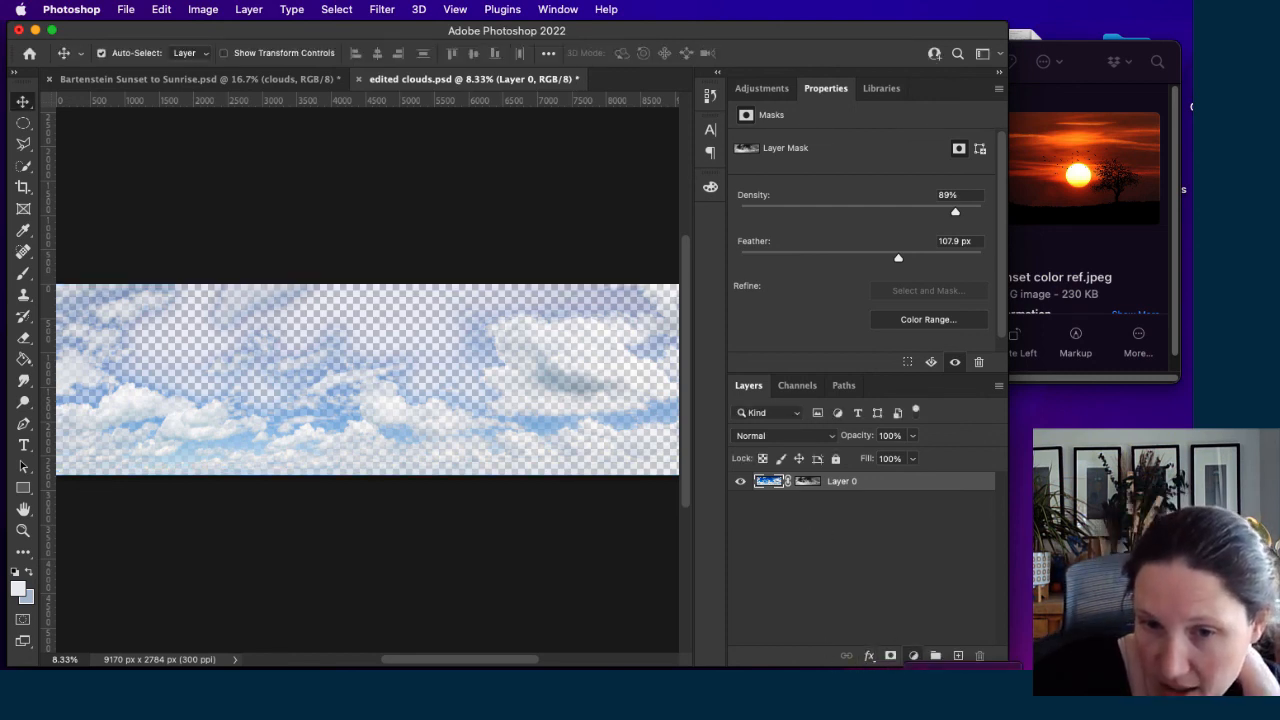
Add a Black & White adjustment layer with the Default preset above the clouds, and check the clouds in the composition.
{"action": "left_click", "coordinate": [913, 655]}
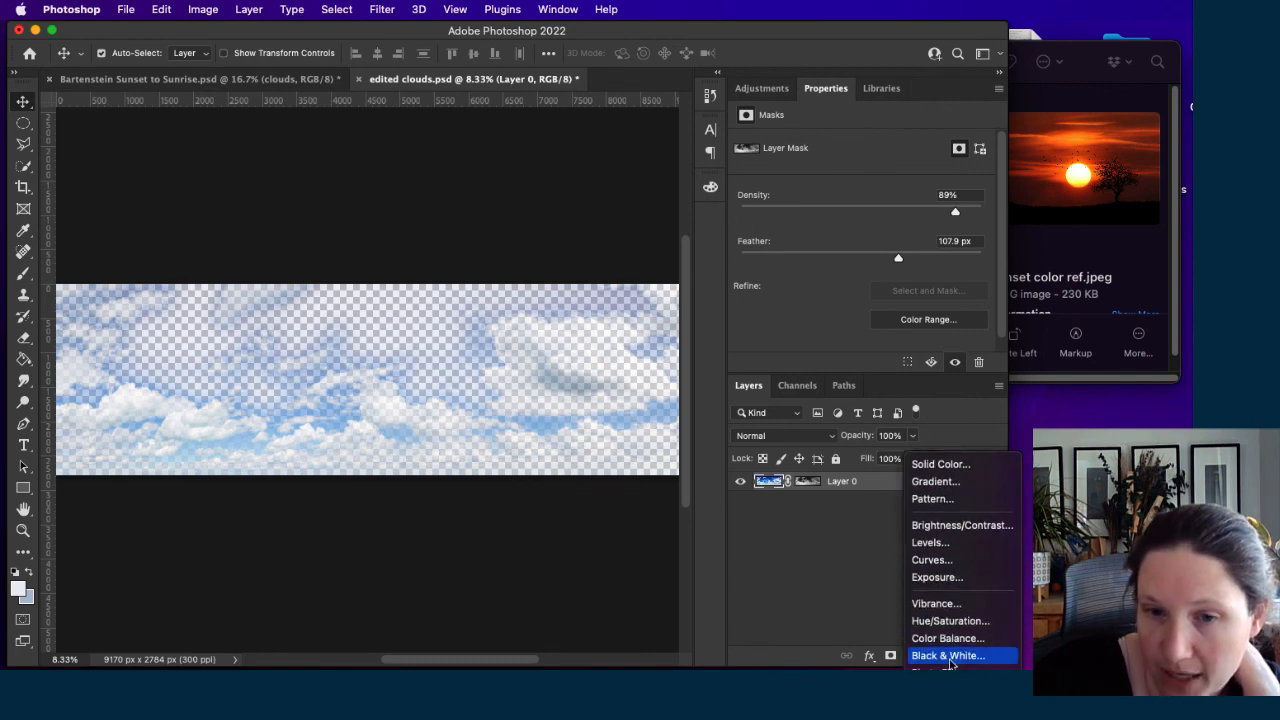
{"action": "left_click", "coordinate": [949, 658]}
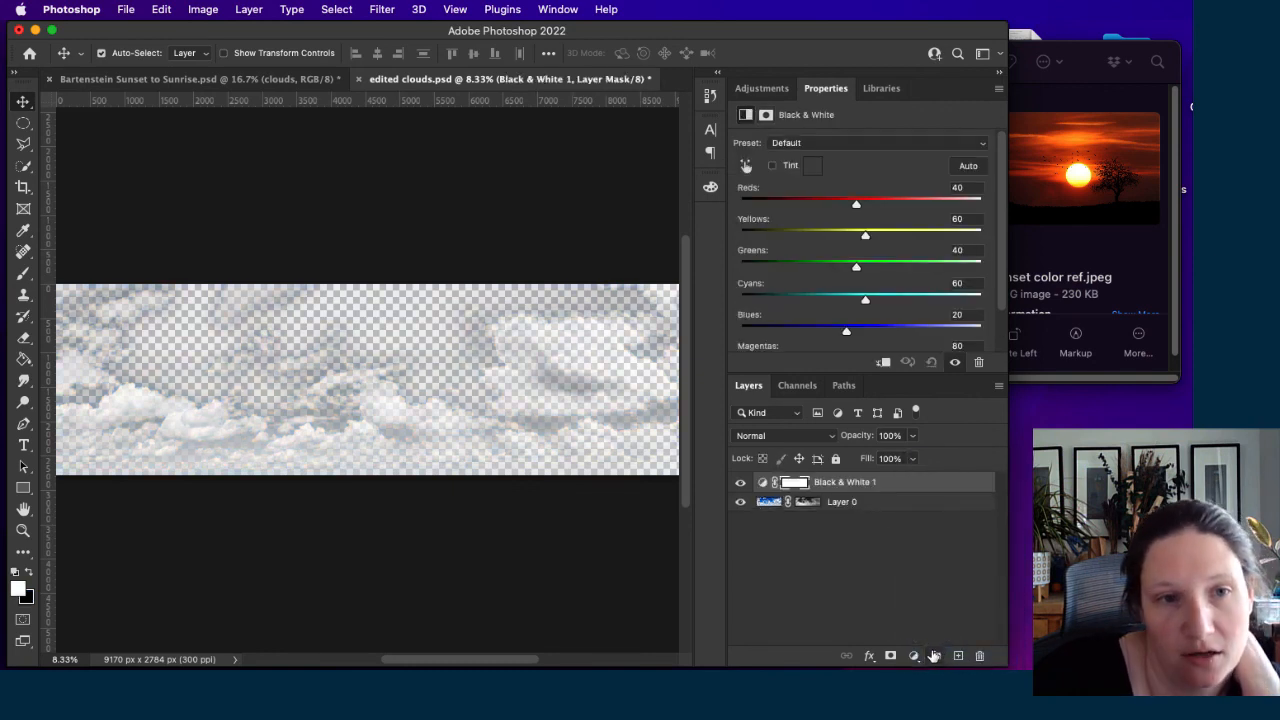
{"action": "left_click", "coordinate": [245, 79]}
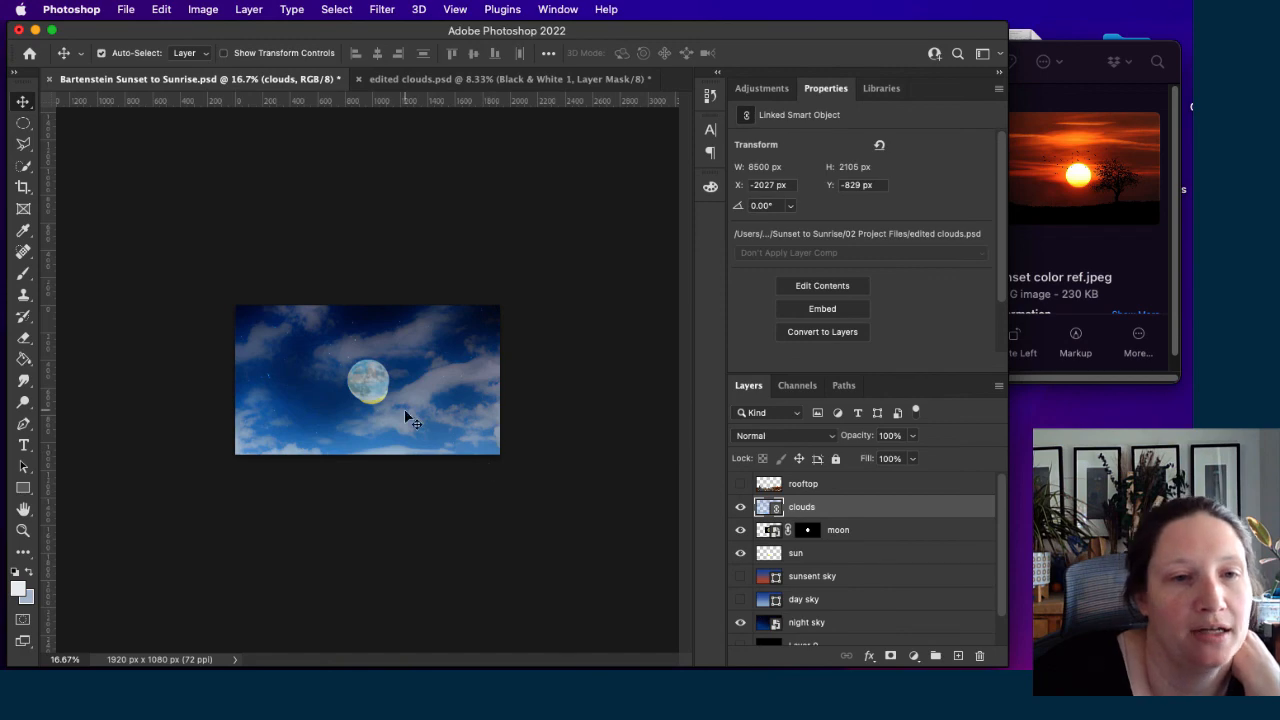
{"action": "left_click", "coordinate": [450, 79]}
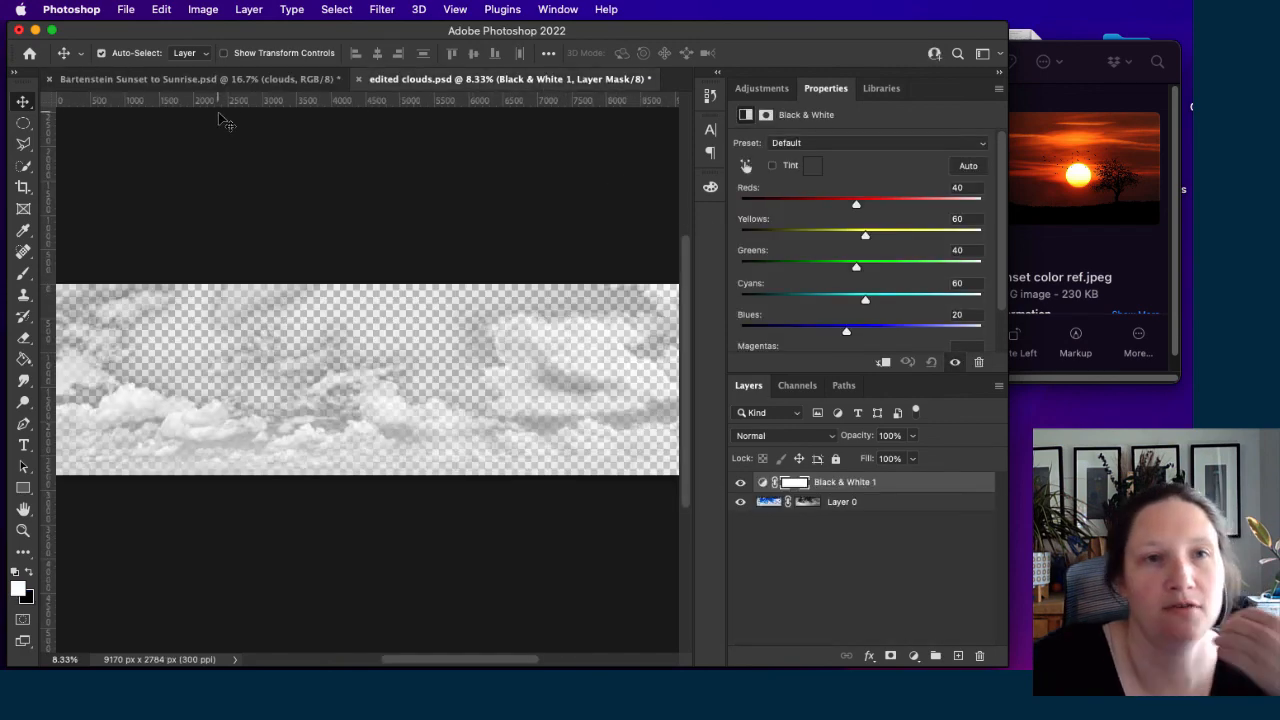
Save edited clouds.psd and compare the desaturated clouds in the composition against the sunset and day skies, leaving the day sky showing.
{"action": "key", "text": "super+s"}
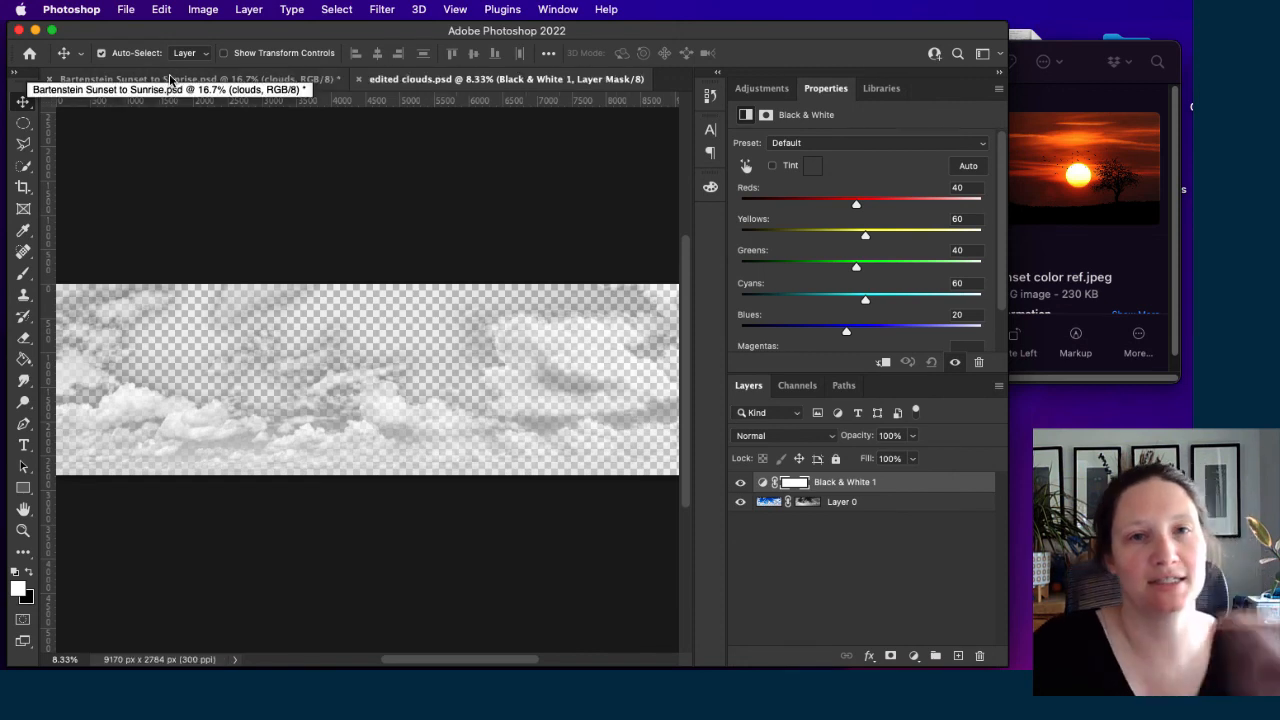
{"action": "left_click", "coordinate": [160, 80]}
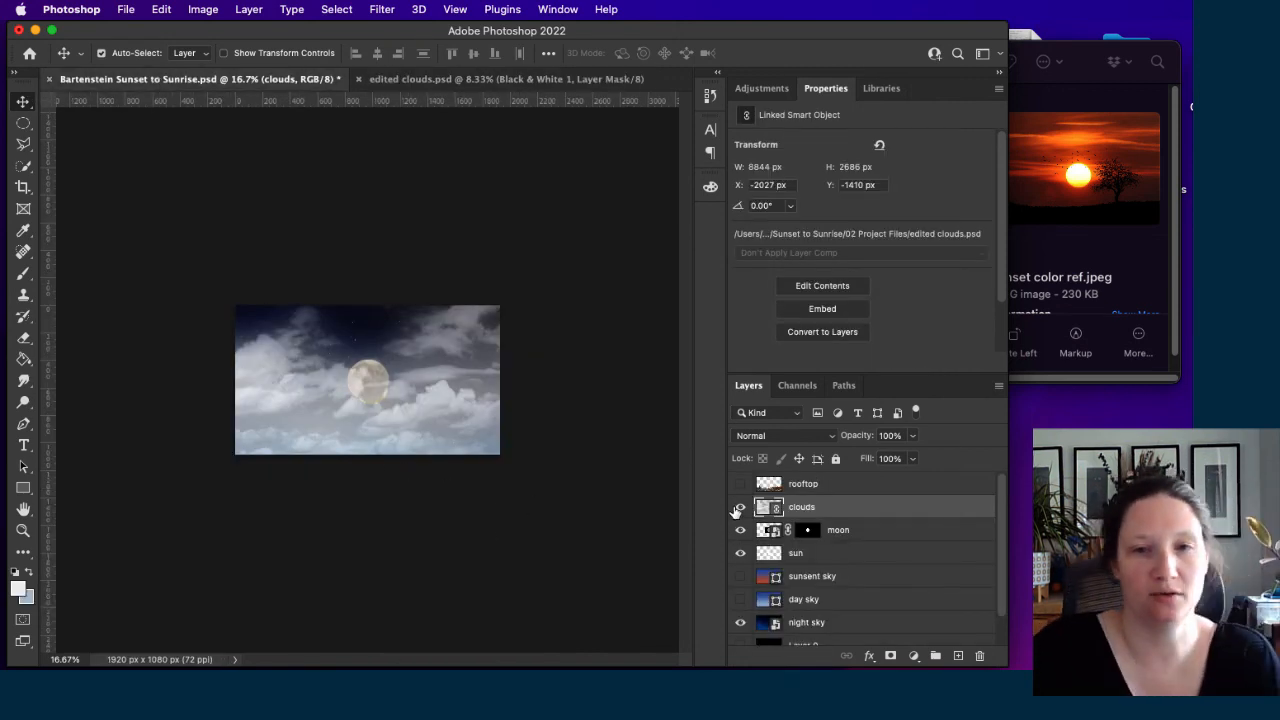
{"action": "left_click", "coordinate": [740, 577]}
{"action": "left_click", "coordinate": [740, 599]}
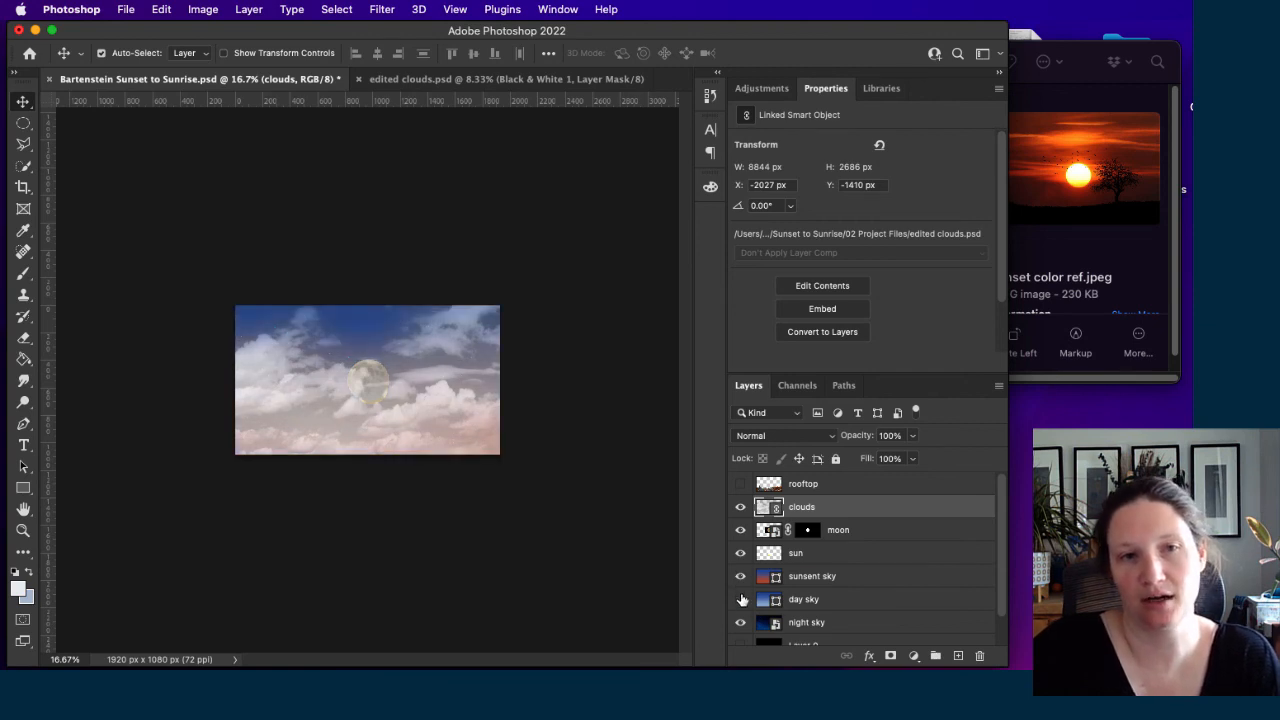
{"action": "left_click", "coordinate": [740, 577]}
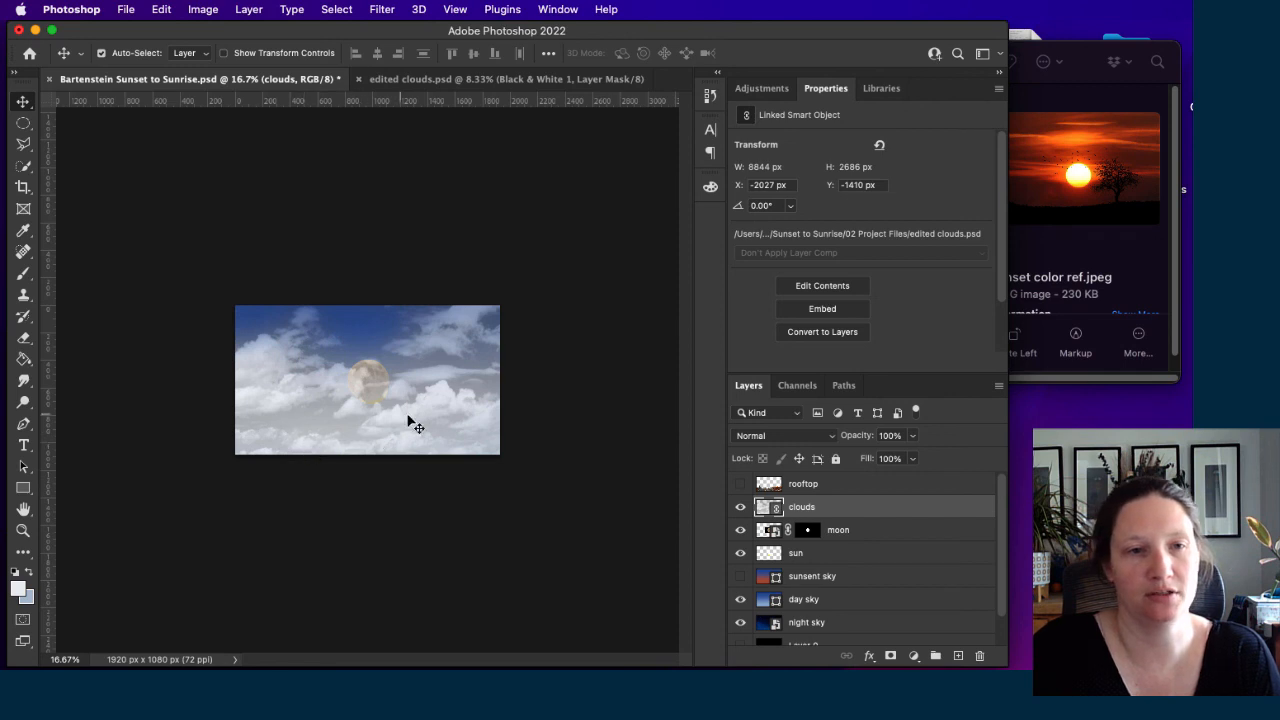
Move the clouds layer to X -2050 px, Y -945 px, and save the composition with the rooftop and sunset sky layers visible.
{"action": "left_click_drag", "start_coordinate": [533, 522], "coordinate": [465, 463]}
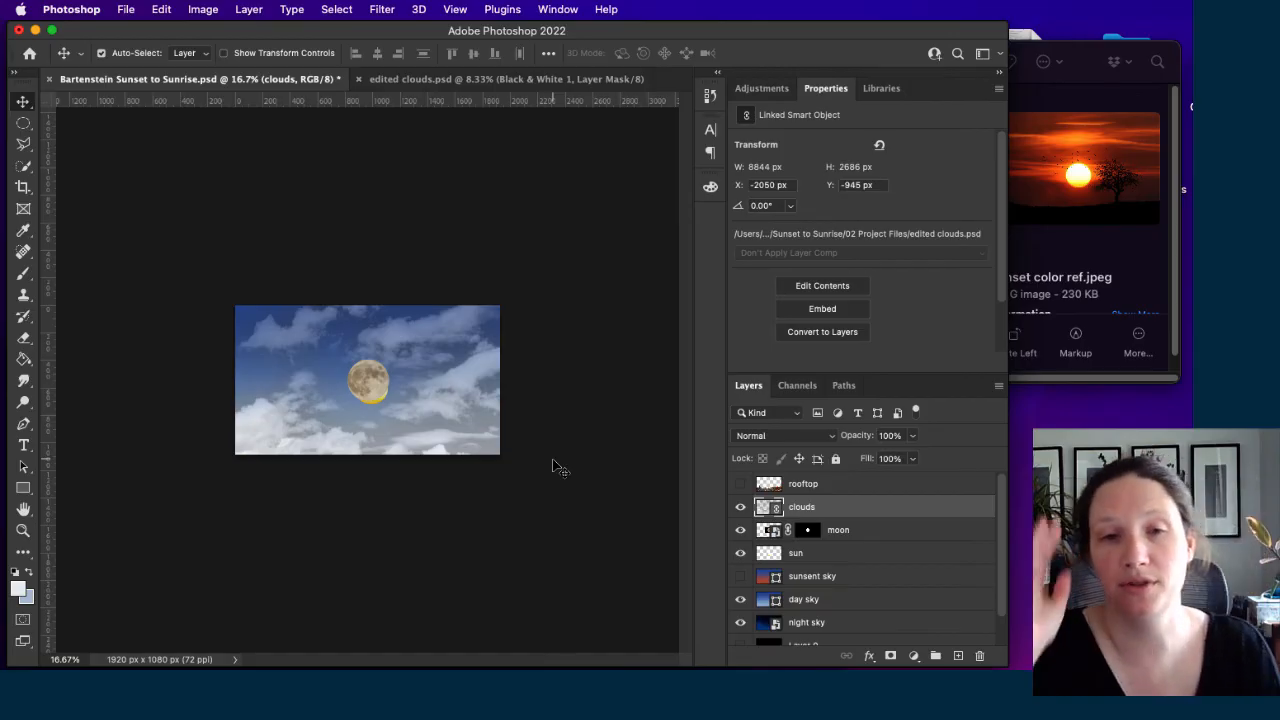
{"action": "left_click", "coordinate": [740, 485]}
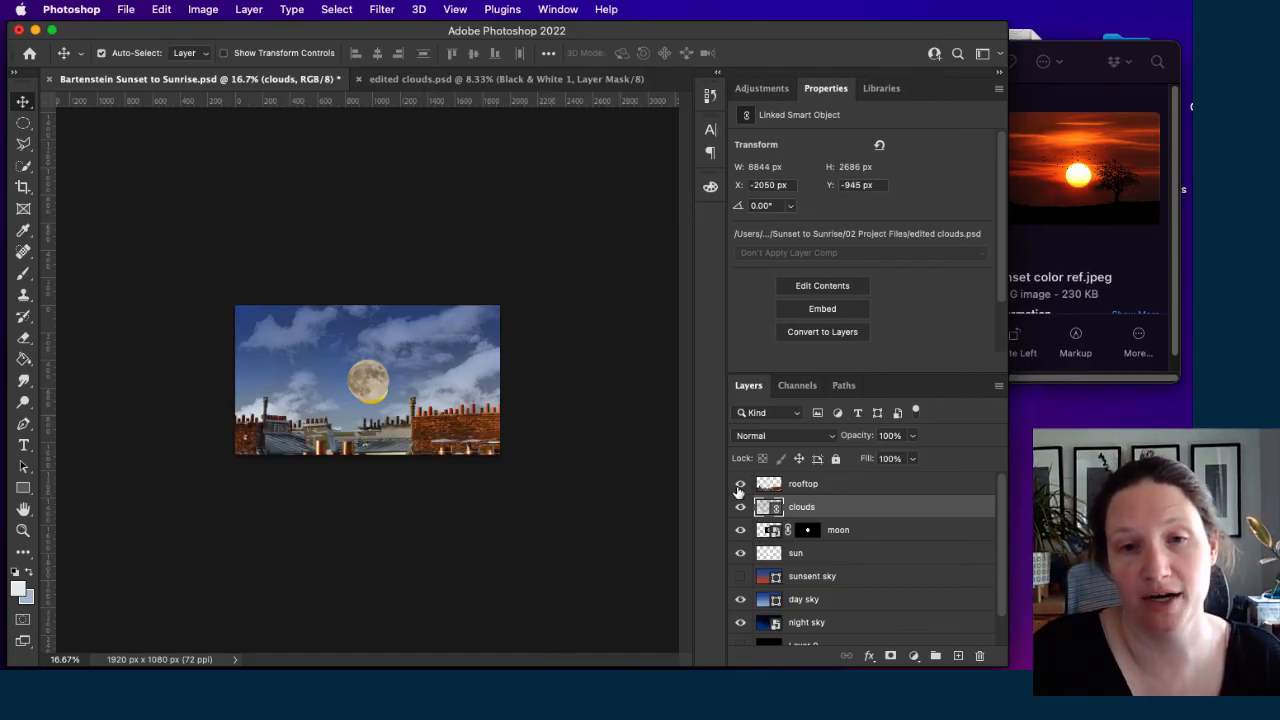
{"action": "left_click", "coordinate": [741, 577]}
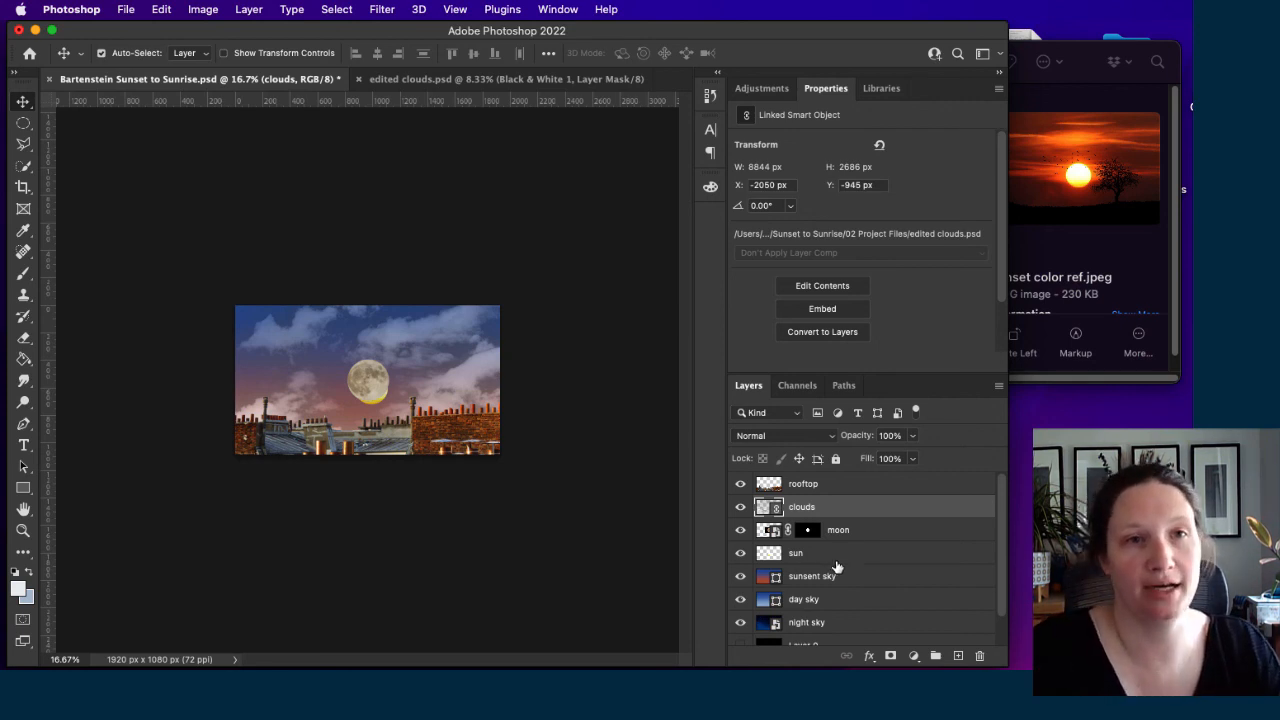
{"action": "key", "text": "super+s"}
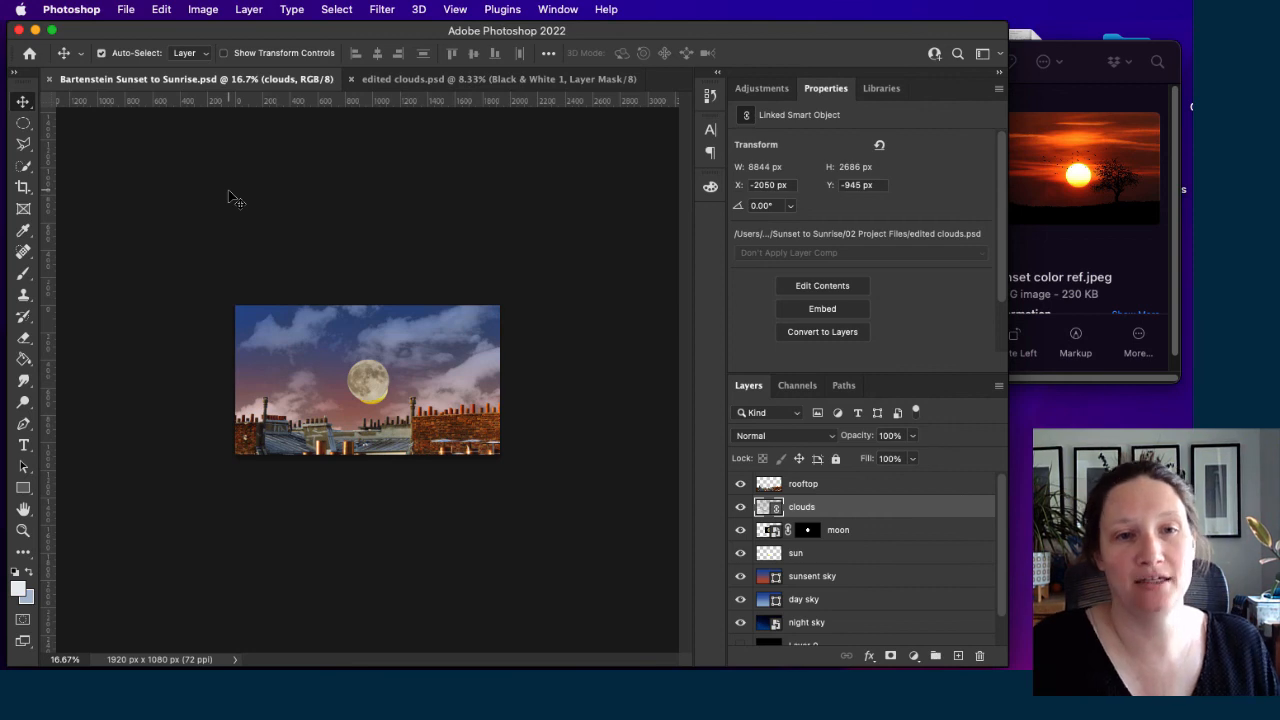
Reposition the clouds layer behind the rooftops to X -1824 px, Y -857 px.
{"action": "left_click", "coordinate": [795, 553]}
{"action": "left_click_drag", "start_coordinate": [366, 379], "coordinate": [310, 354]}
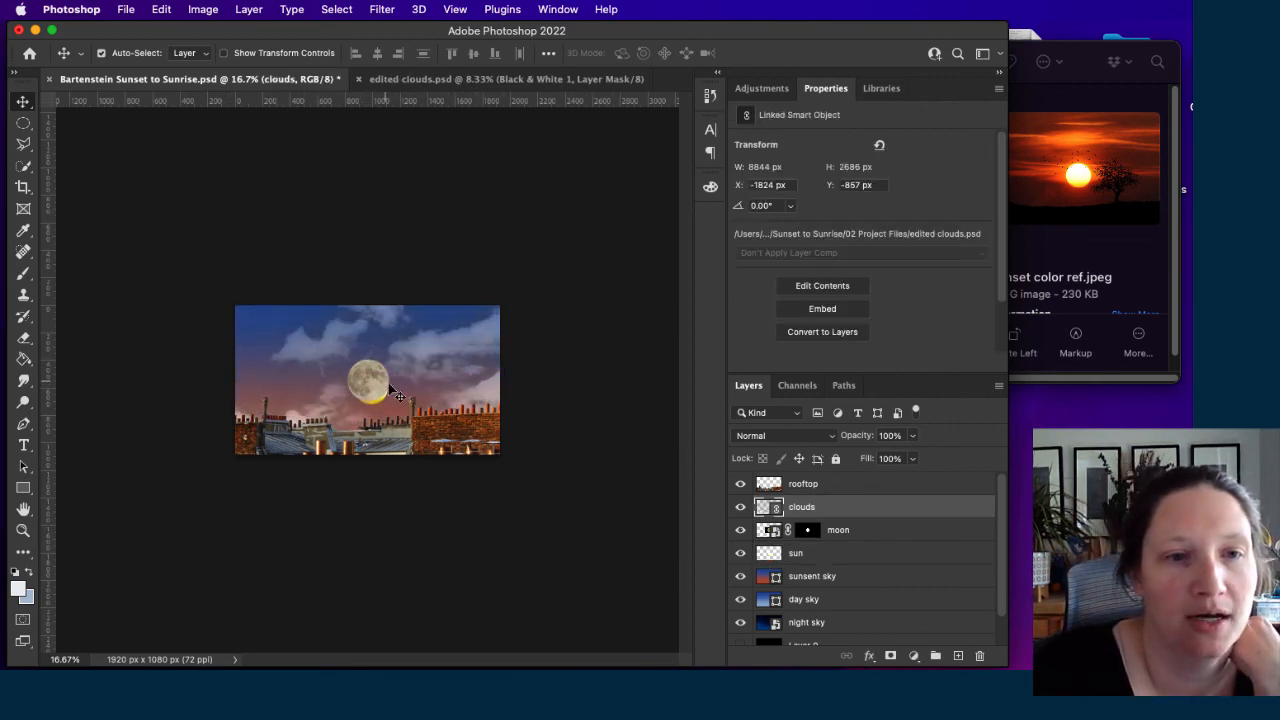